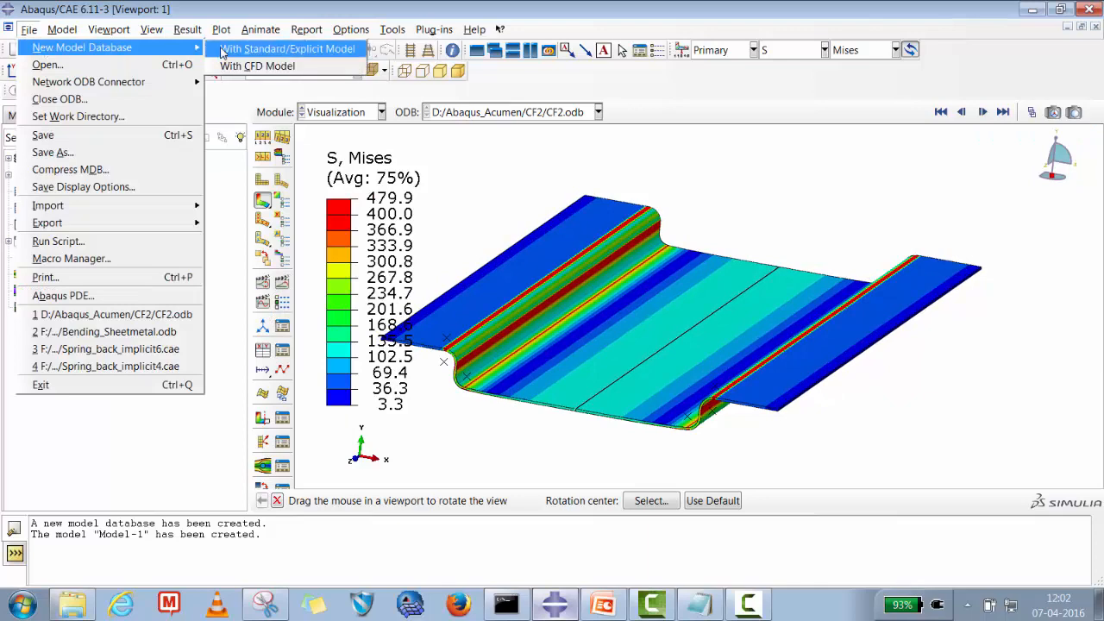
Create a new Standard/Explicit model database and copy the path of the Channel_Formation2 folder from Windows Explorer.
{"action": "left_click", "coordinate": [226, 50]}
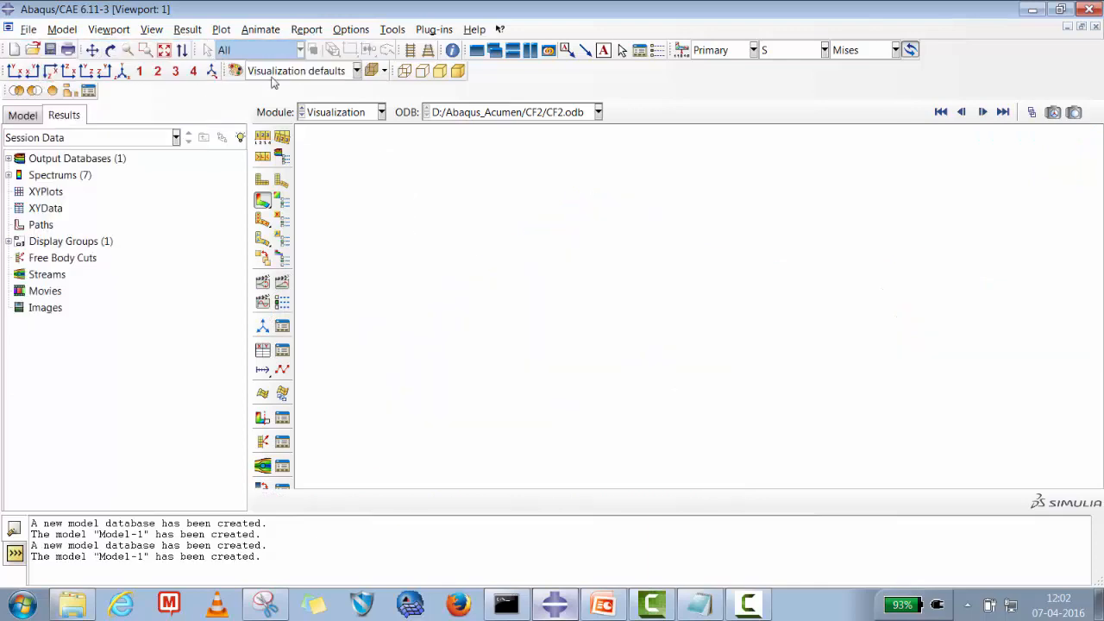
{"action": "left_click", "coordinate": [72, 604]}
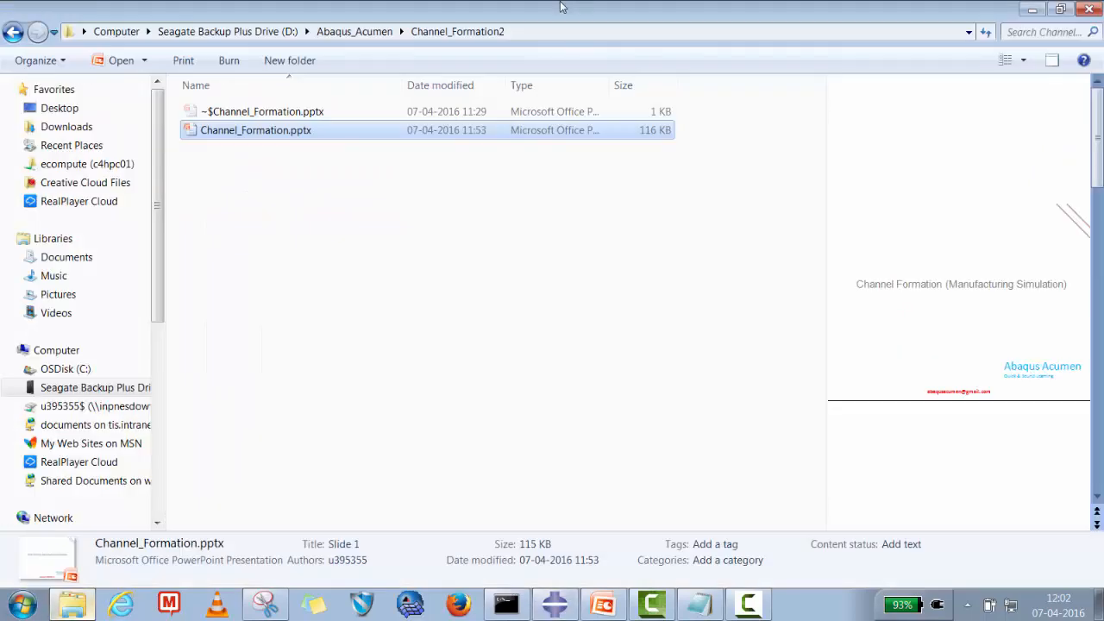
{"action": "left_click", "coordinate": [513, 31]}
{"action": "right_click", "coordinate": [238, 32]}
{"action": "left_click", "coordinate": [279, 86]}
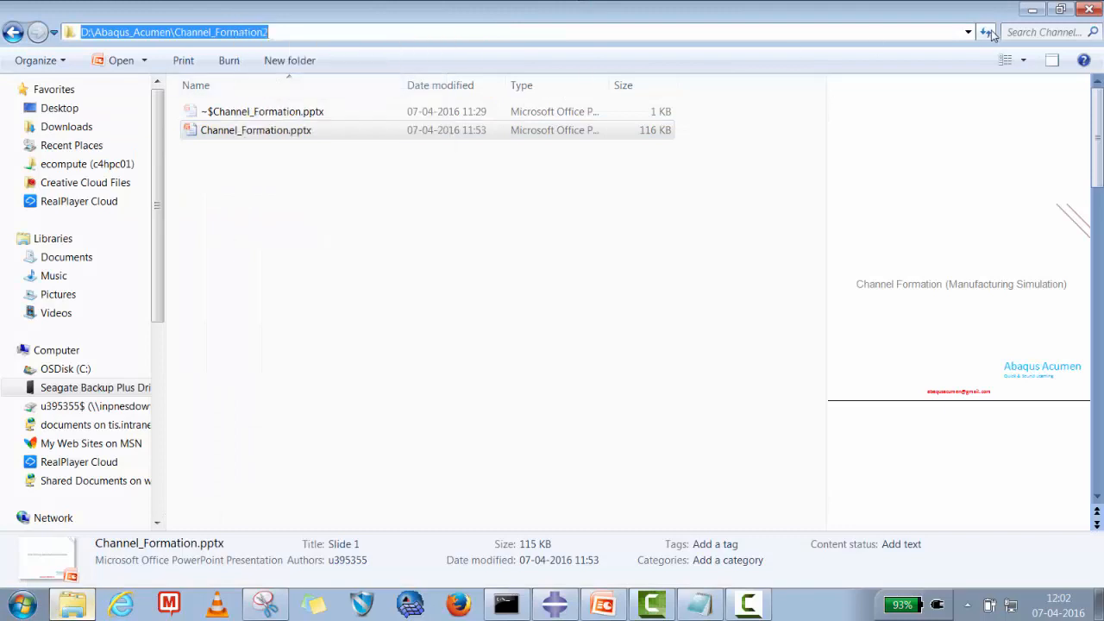
{"action": "left_click", "coordinate": [1032, 8]}
Set the work directory to D:/Abaqus_Acumen/Channel_Formation2 using the copied path.
{"action": "left_click", "coordinate": [29, 29]}
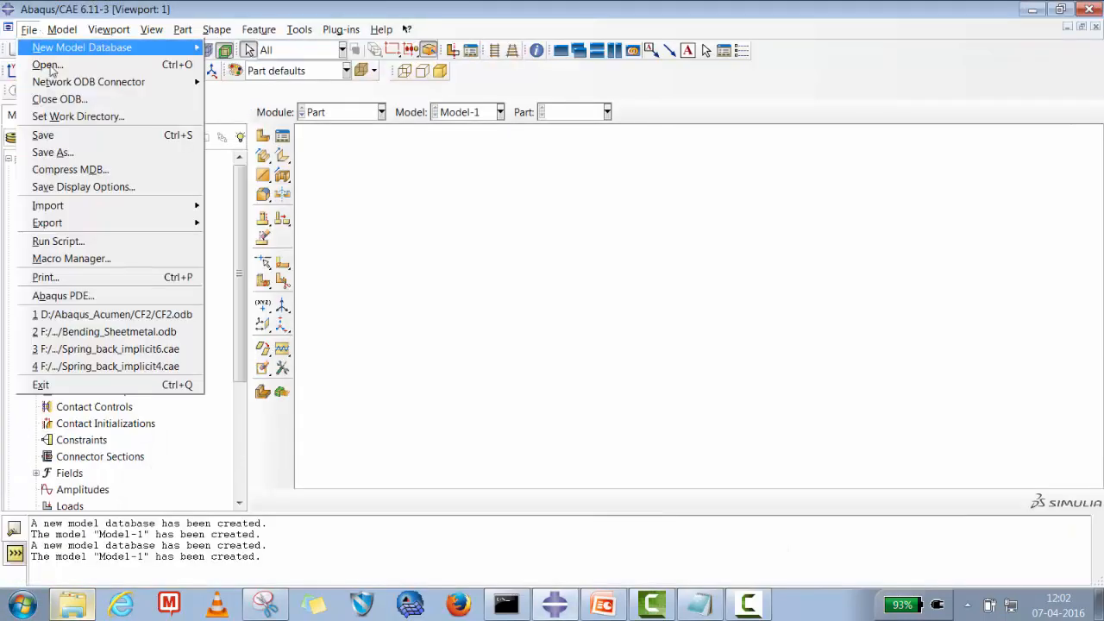
{"action": "left_click", "coordinate": [75, 117]}
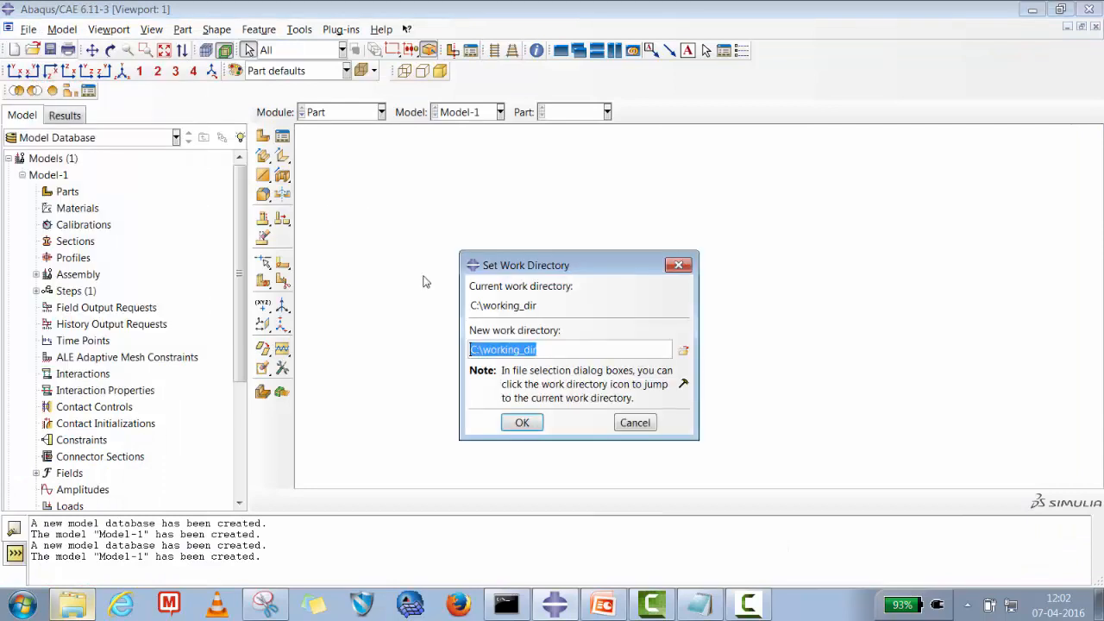
{"action": "left_click", "coordinate": [683, 350]}
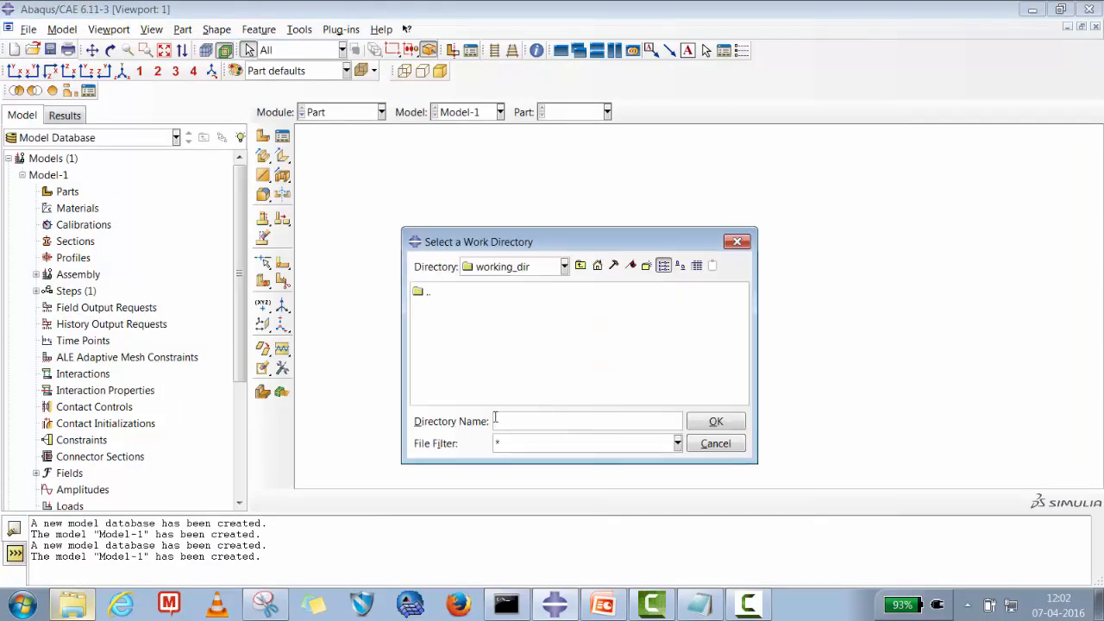
{"action": "key", "text": "ctrl+v"}
{"action": "key", "text": "Return"}
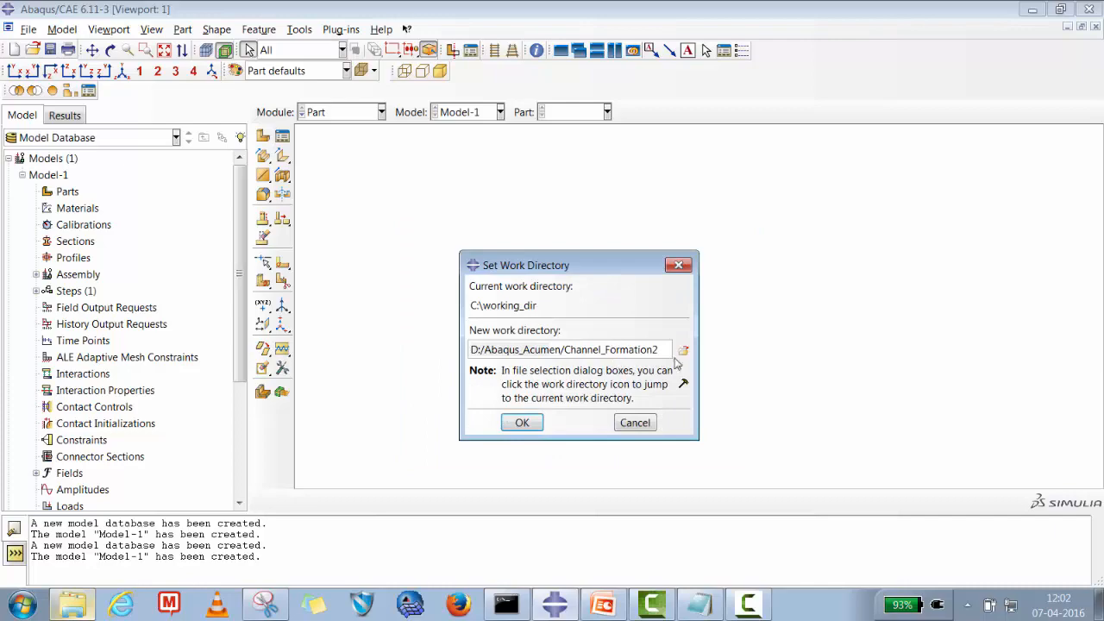
{"action": "left_click", "coordinate": [533, 424]}
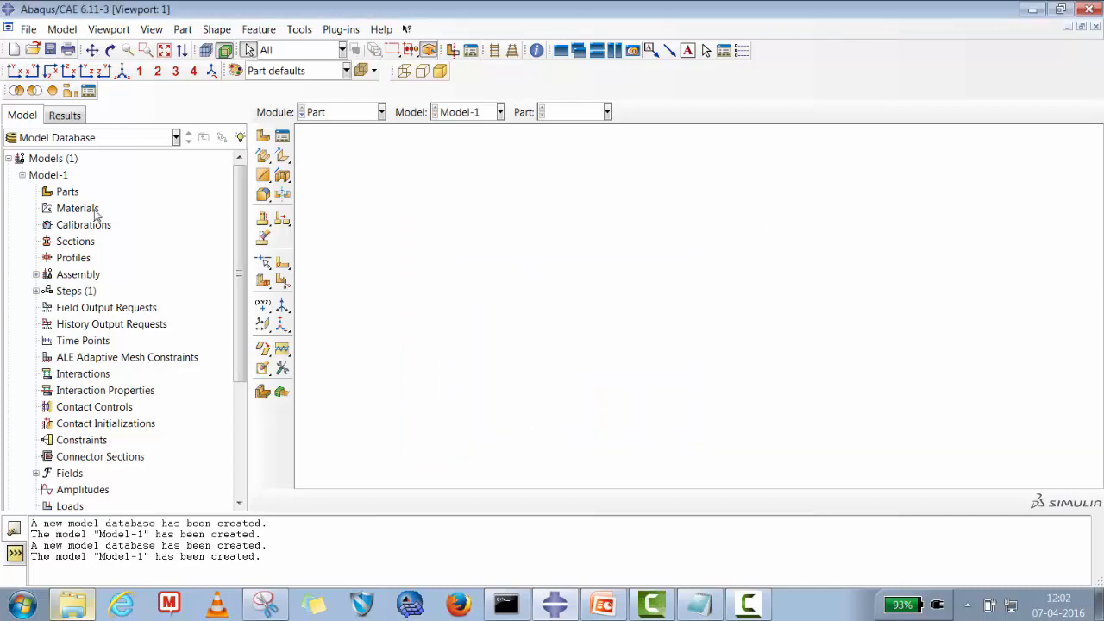
Start creating a new part in Model-1.
{"action": "left_click", "coordinate": [68, 192]}
{"action": "right_click", "coordinate": [68, 191]}
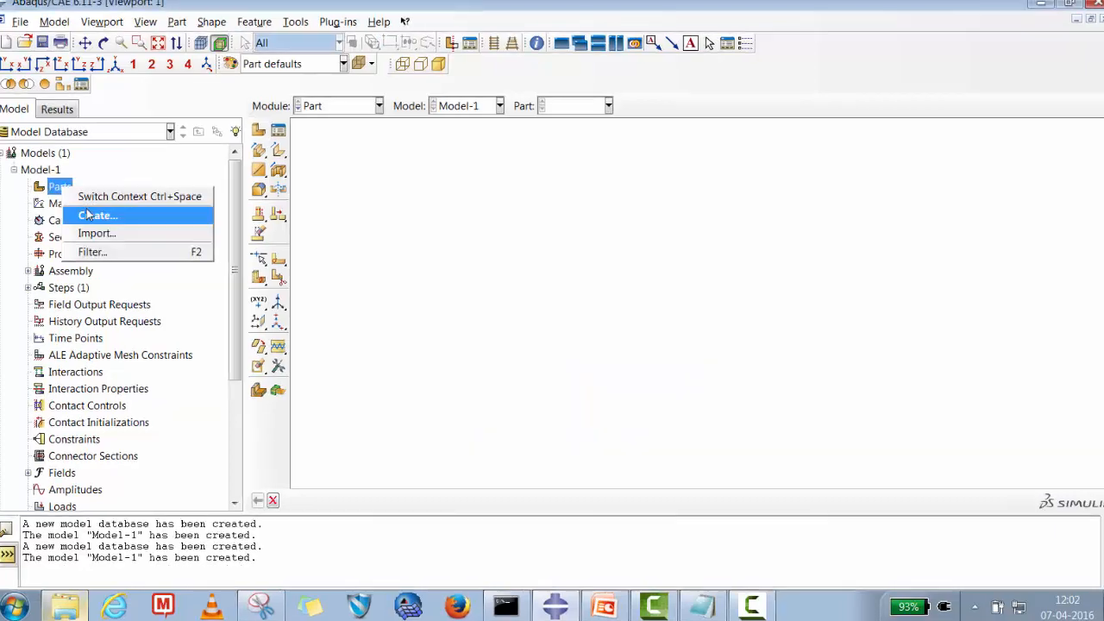
{"action": "left_click", "coordinate": [93, 215]}
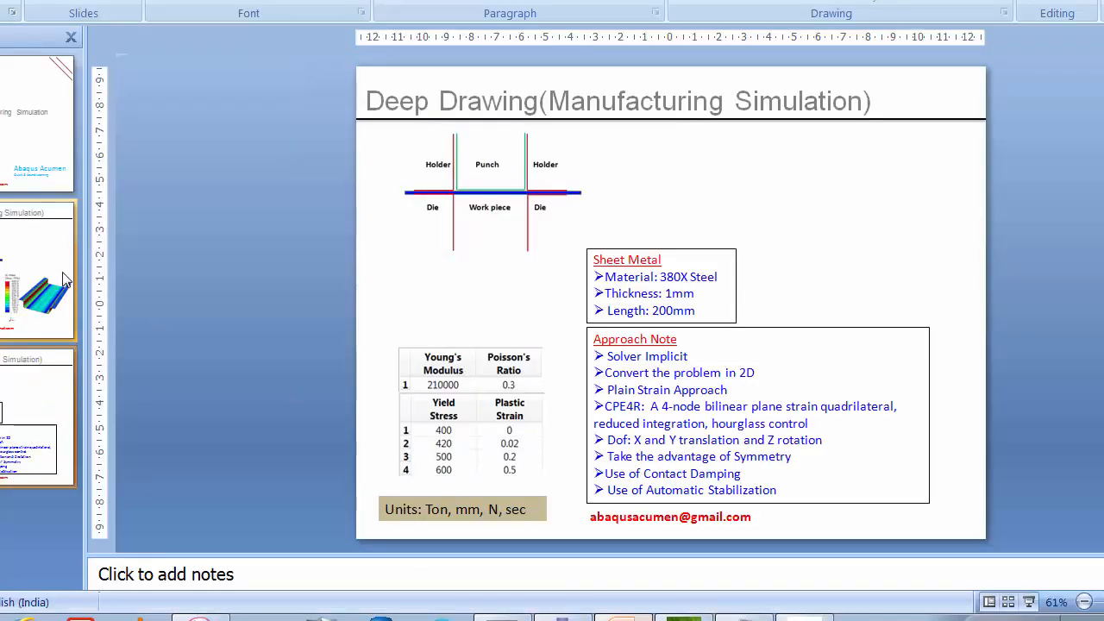
In the PowerPoint presentation, shorten the "Blank Holder" label between the dies on the second slide to "Blank".
{"action": "scroll", "coordinate": [426, 315], "scroll_direction": "up", "scroll_amount": 1}
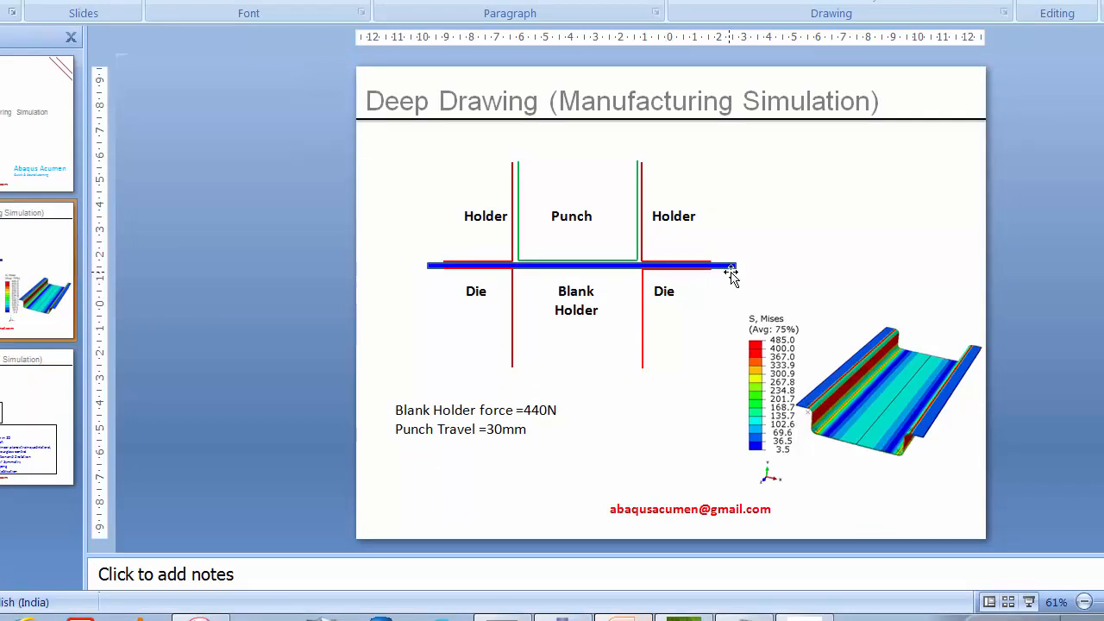
{"action": "left_click", "coordinate": [593, 310]}
{"action": "double_click", "coordinate": [592, 310]}
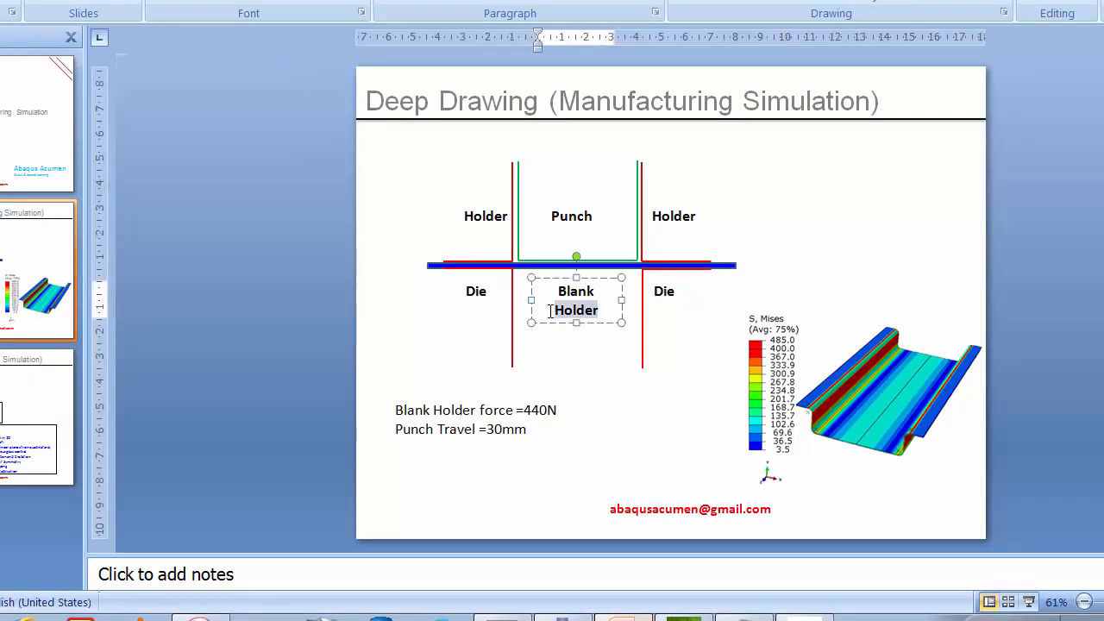
{"action": "key", "text": "BackSpace"}
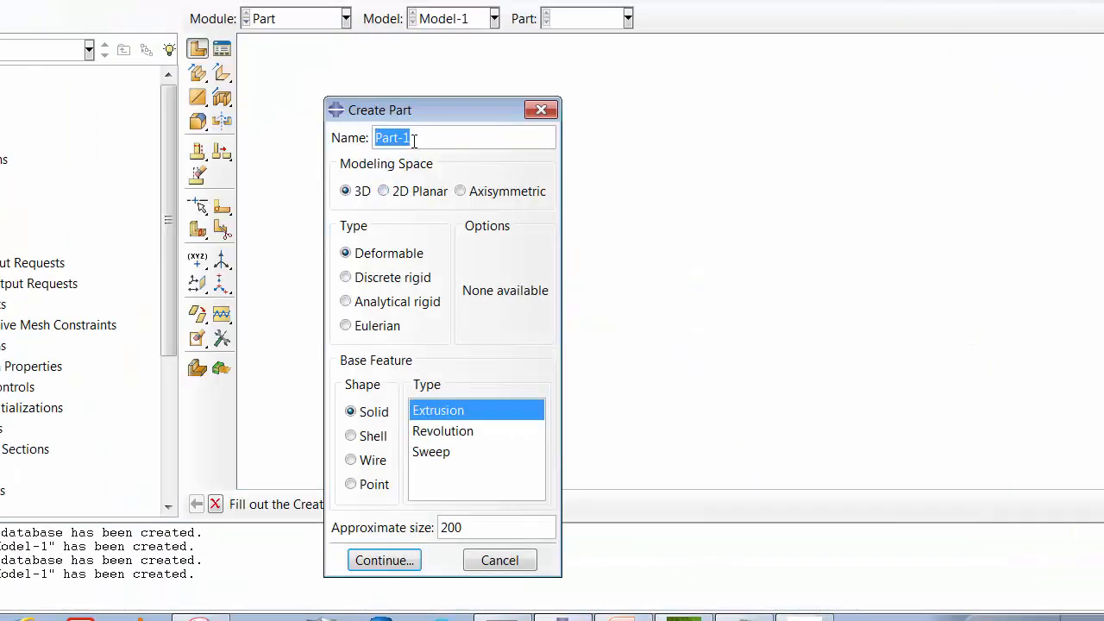
In Abaqus/CAE, define the part as a 2D planar deformable shell named Blank with an approximate size of 300.
{"action": "left_click", "coordinate": [414, 140]}
{"action": "left_click_drag", "start_coordinate": [412, 138], "coordinate": [348, 131]}
{"action": "type", "text": "Blank"}
{"action": "left_click", "coordinate": [407, 192]}
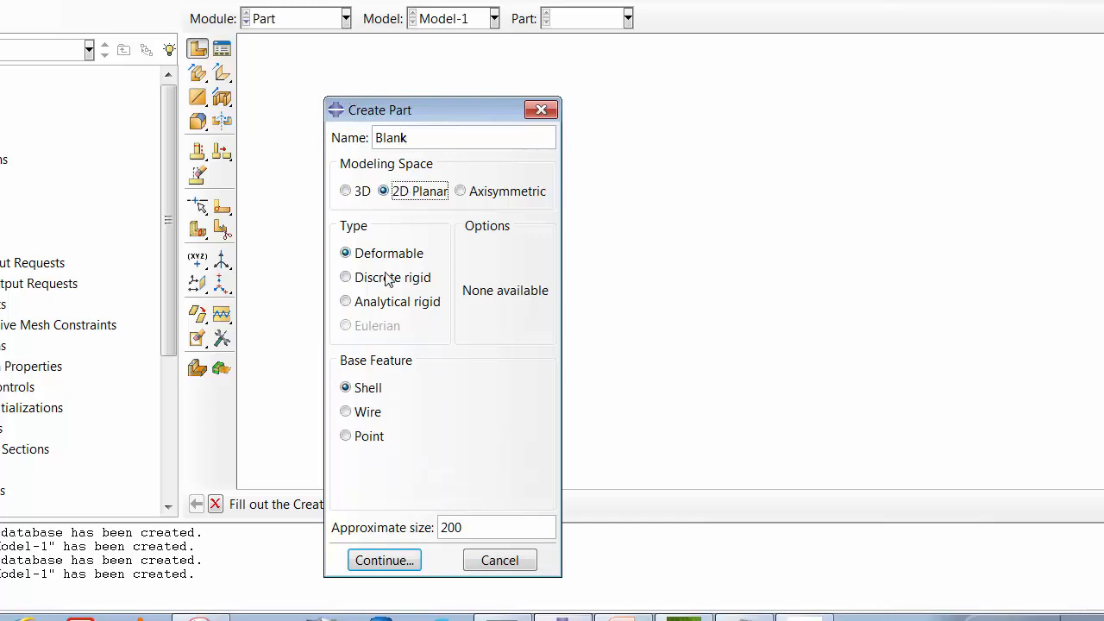
{"action": "left_click_drag", "start_coordinate": [476, 529], "coordinate": [409, 530]}
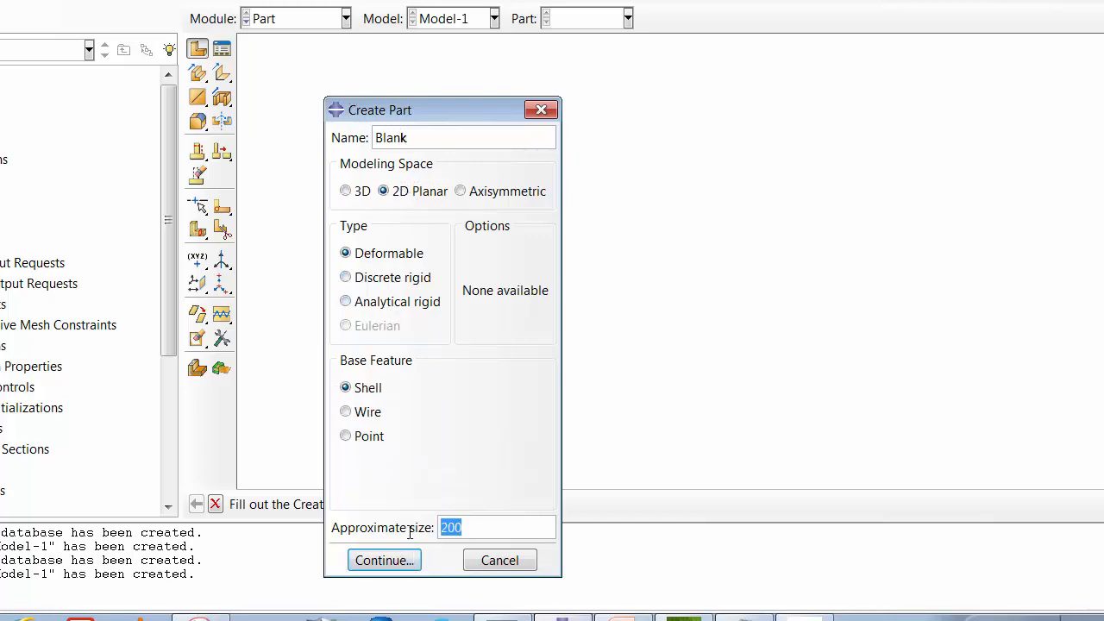
{"action": "type", "text": "300"}
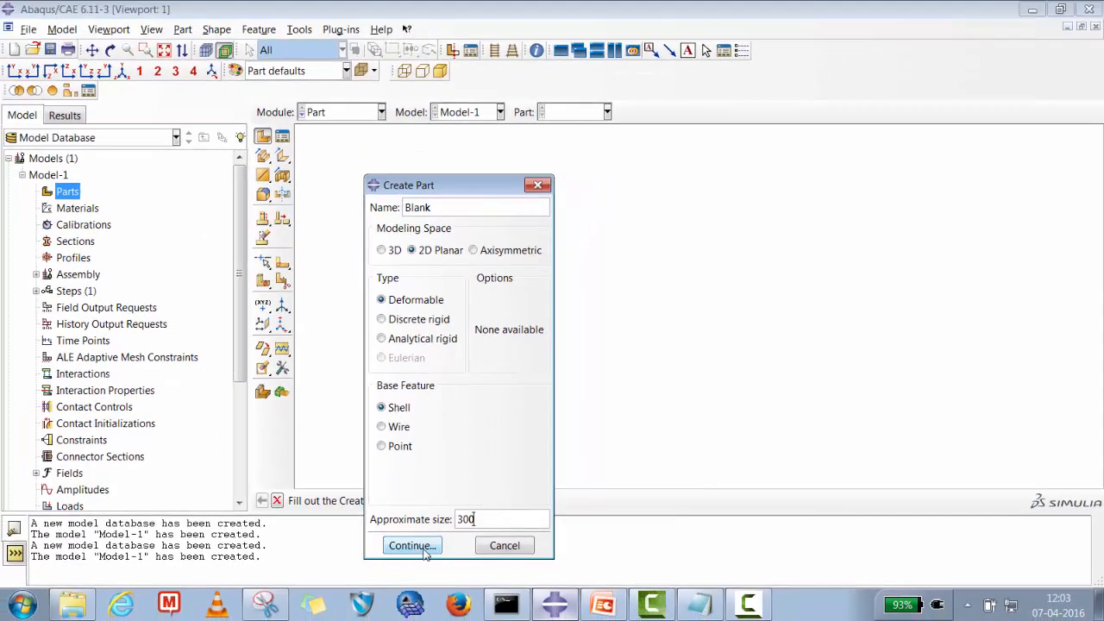
{"action": "left_click", "coordinate": [394, 559]}
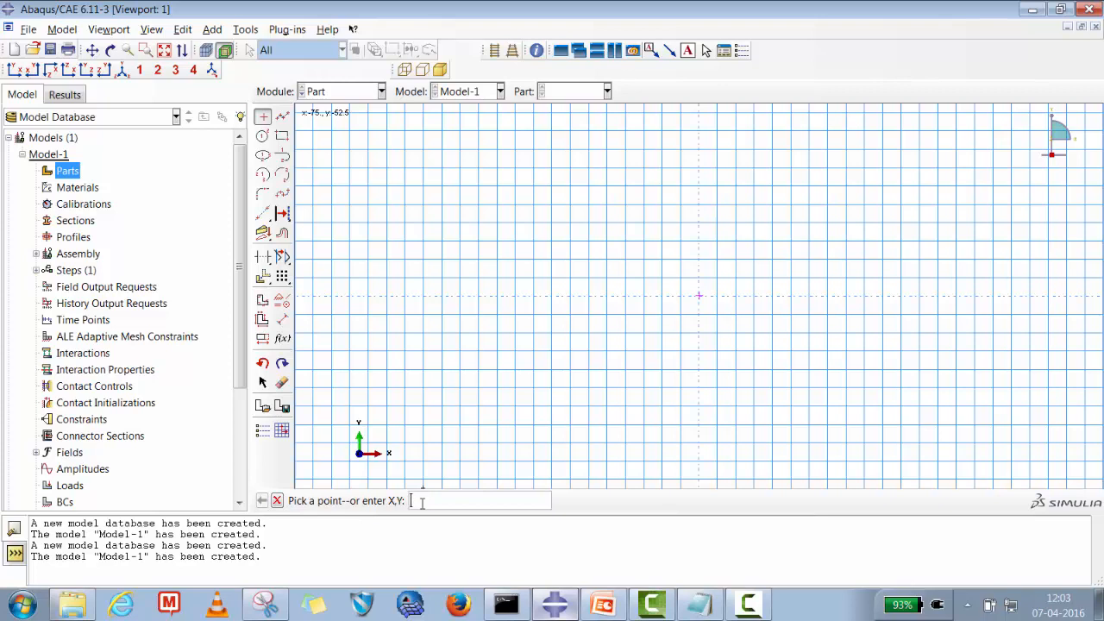
Place isolated sketch points for the corners of the blank's rectangle, including 0,0, 100,0 and 100,-1.
{"action": "type", "text": "100,0"}
{"action": "key", "text": "Return"}
{"action": "type", "text": "0,0"}
{"action": "key", "text": "Return"}
{"action": "type", "text": "100,-1"}
{"action": "key", "text": "Return"}
Connect the corner points with lines into a closed thin rectangle and finish the blank's section sketch.
{"action": "left_click", "coordinate": [282, 117]}
{"action": "left_click", "coordinate": [699, 297]}
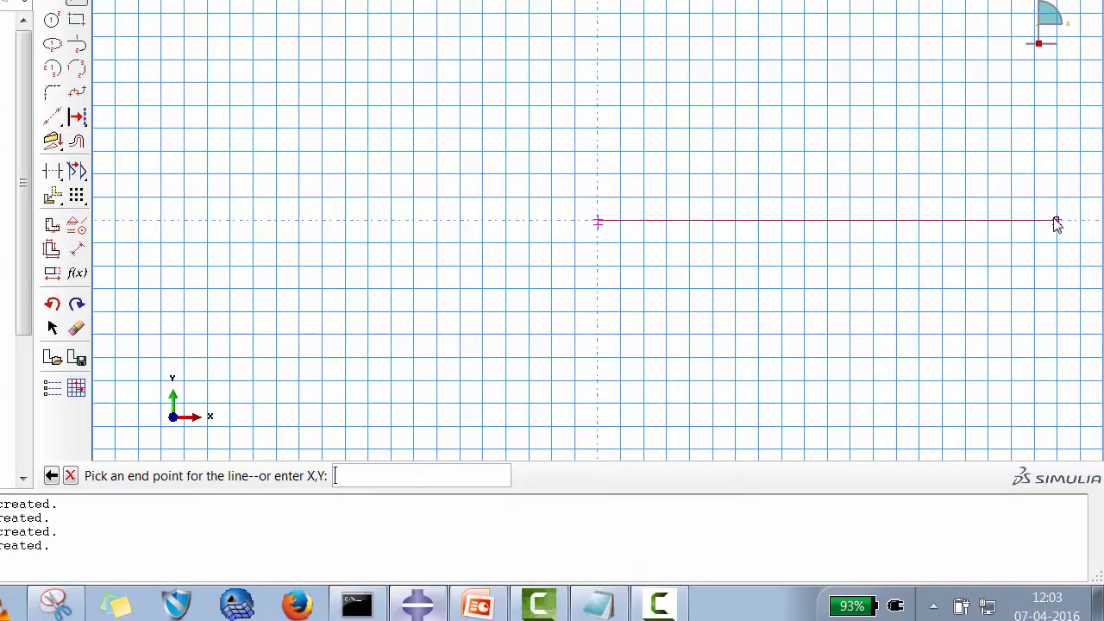
{"action": "left_click", "coordinate": [1057, 223]}
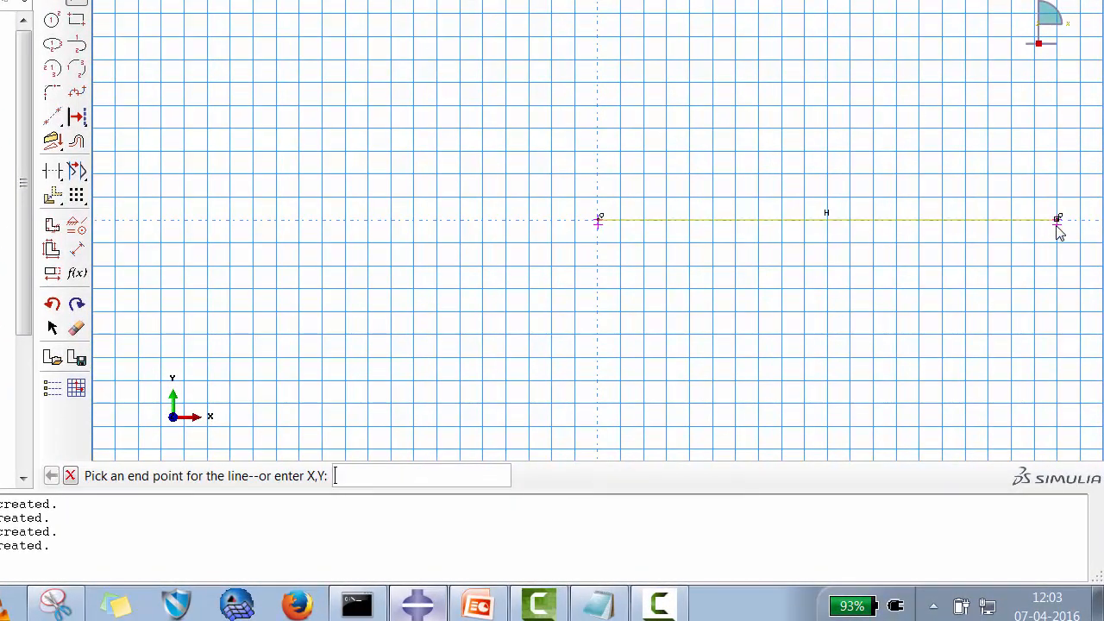
{"action": "left_click", "coordinate": [599, 222]}
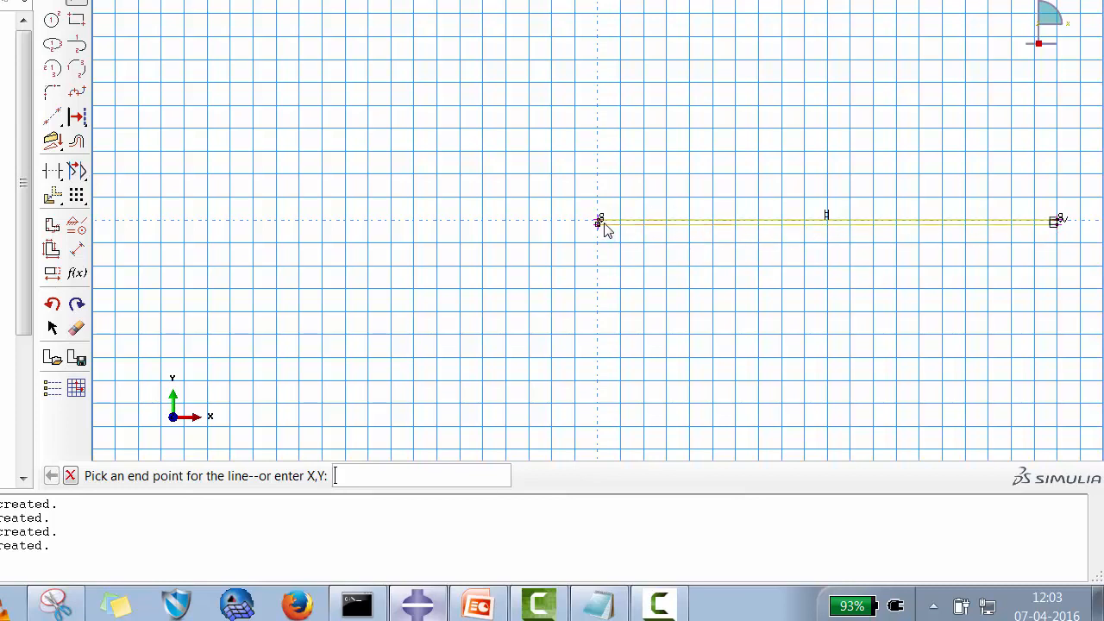
{"action": "left_click", "coordinate": [71, 475]}
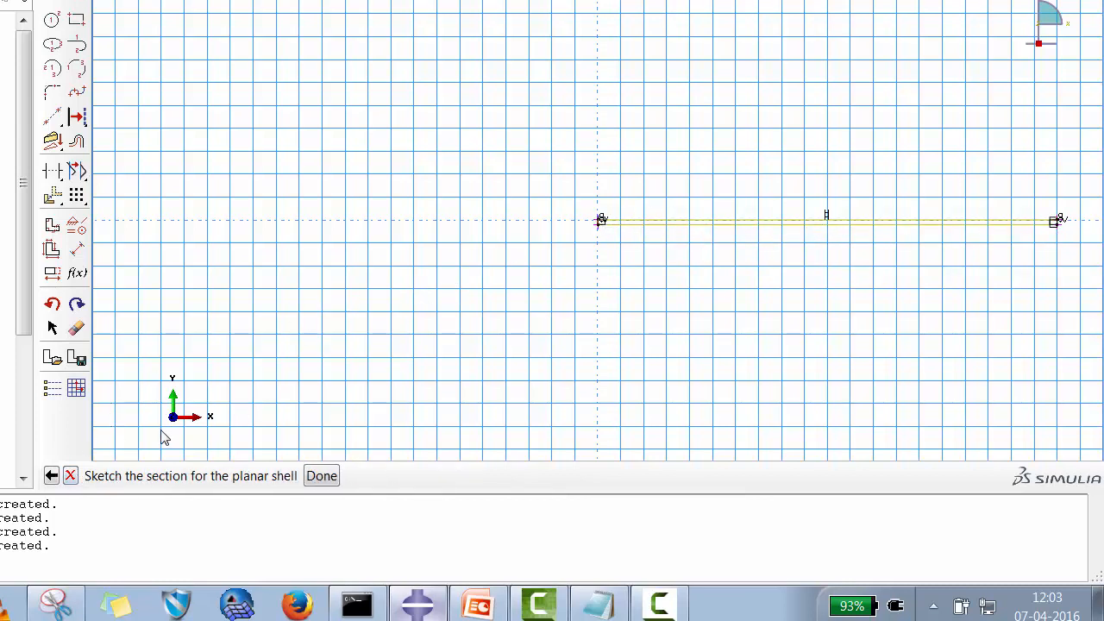
{"action": "left_click", "coordinate": [319, 480]}
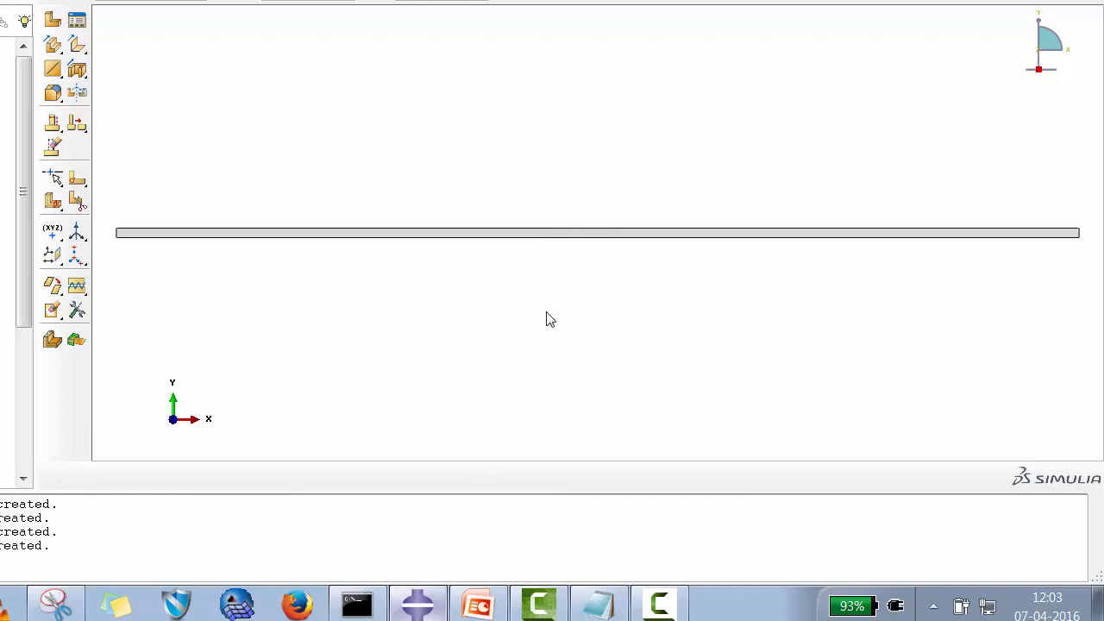
Check the tooling layout on the PowerPoint slide, and in Abaqus/CAE create a datum plane offset 50 from the YZ plane.
{"action": "left_click", "coordinate": [477, 605]}
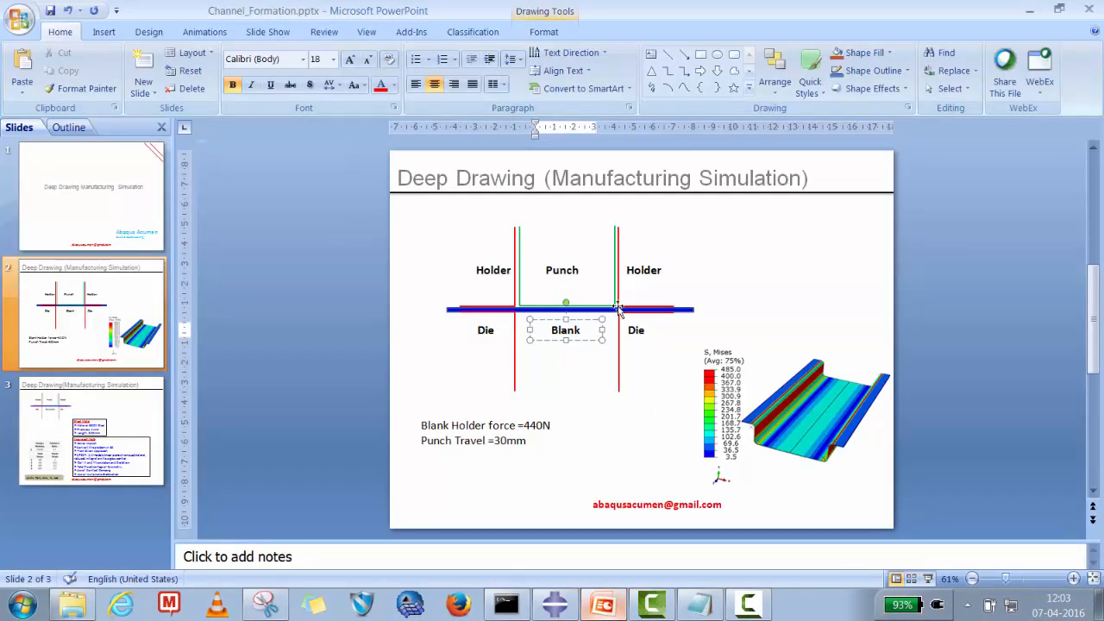
{"action": "left_click", "coordinate": [1029, 10]}
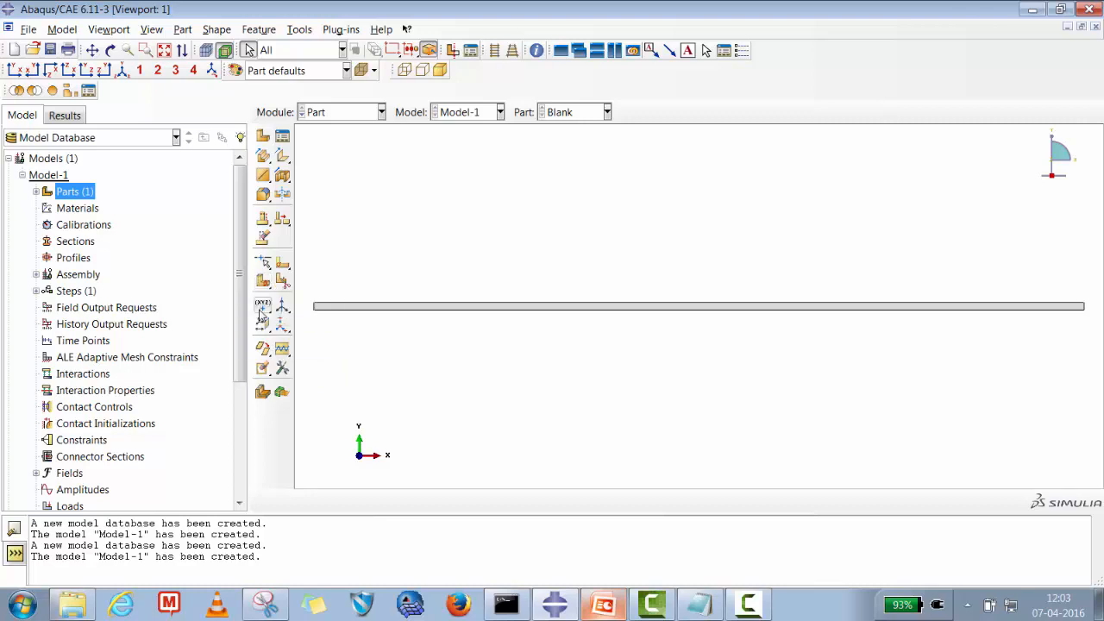
{"action": "left_click", "coordinate": [262, 308]}
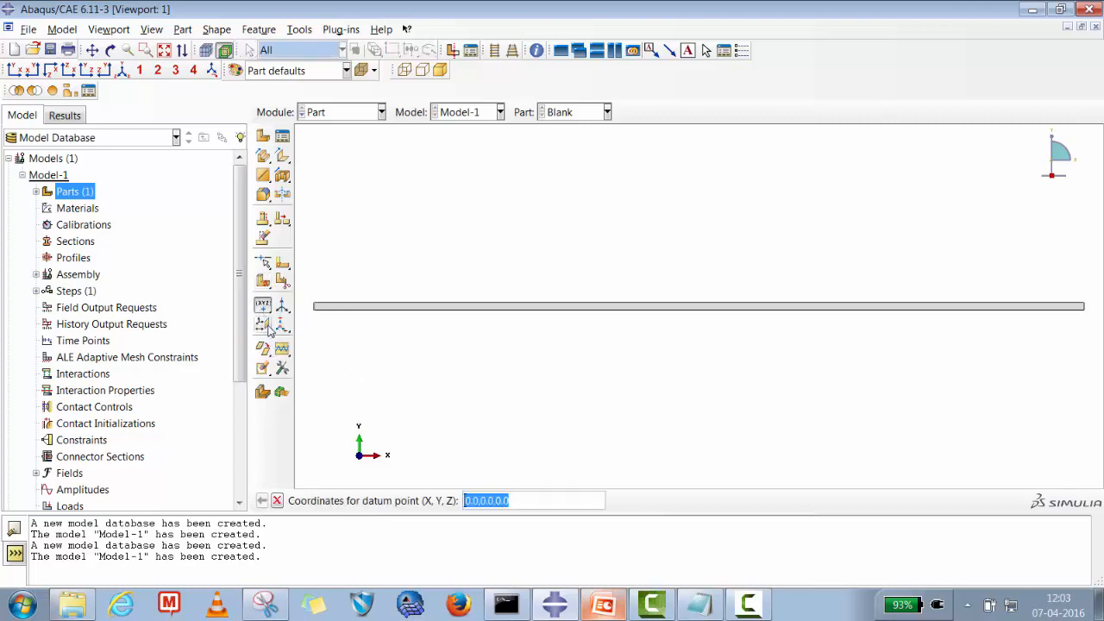
{"action": "left_click", "coordinate": [266, 326]}
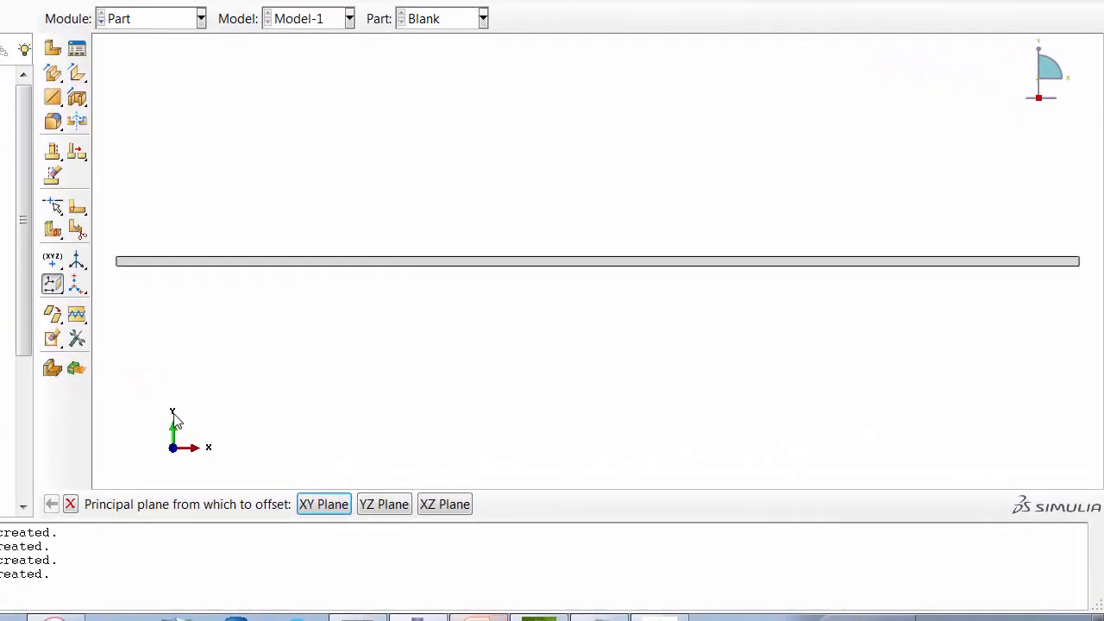
{"action": "left_click", "coordinate": [385, 507]}
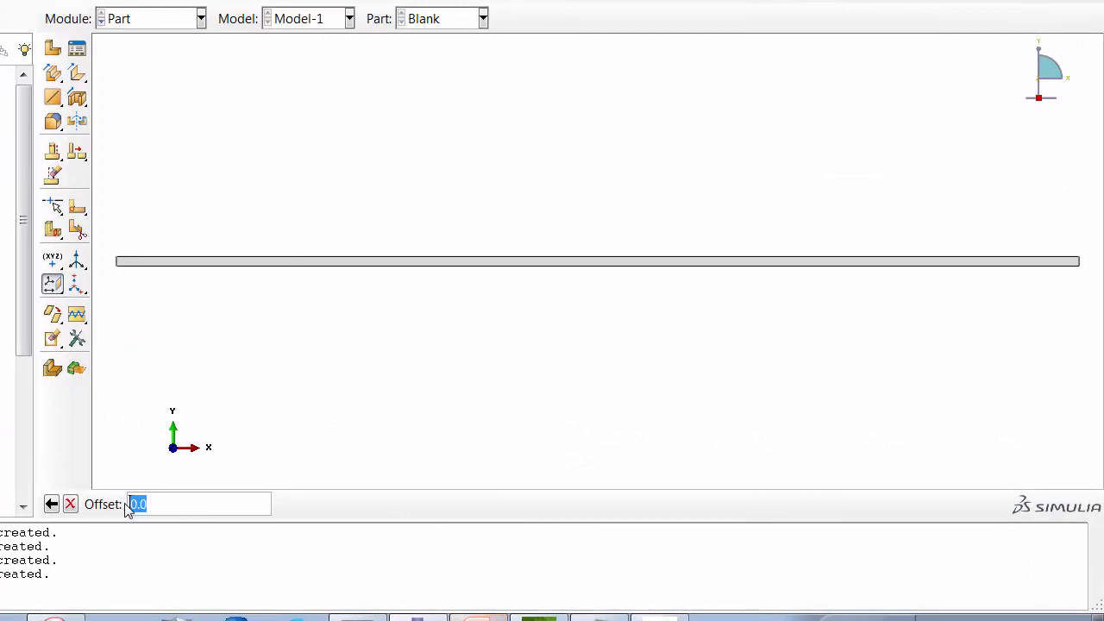
{"action": "type", "text": "50"}
{"action": "key", "text": "Return"}
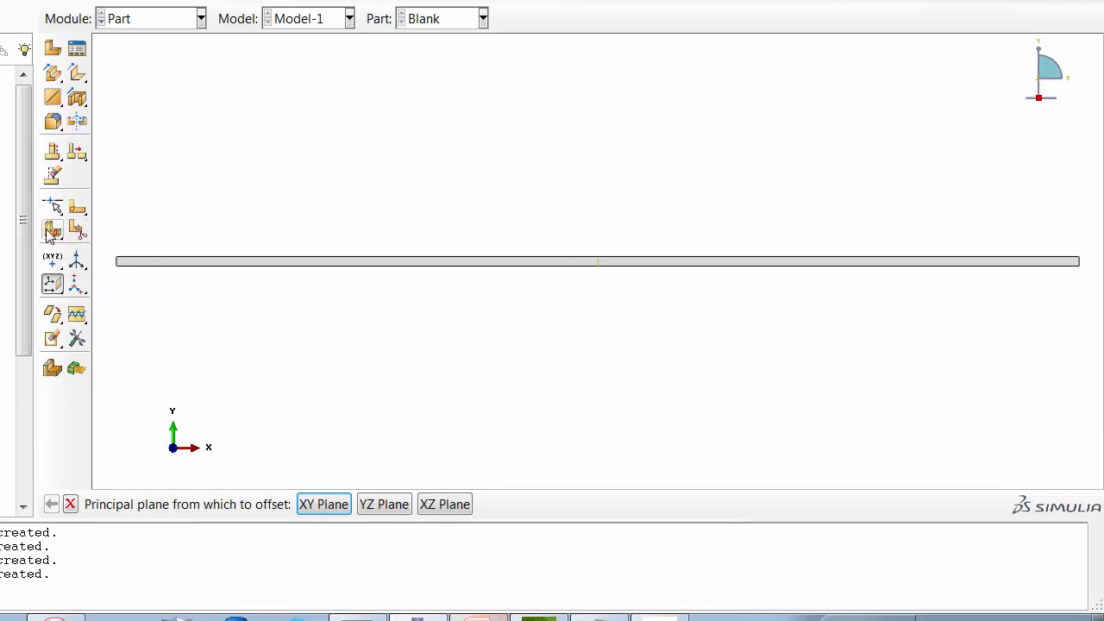
Partition the blank's face with the datum plane at its middle.
{"action": "left_click", "coordinate": [75, 233]}
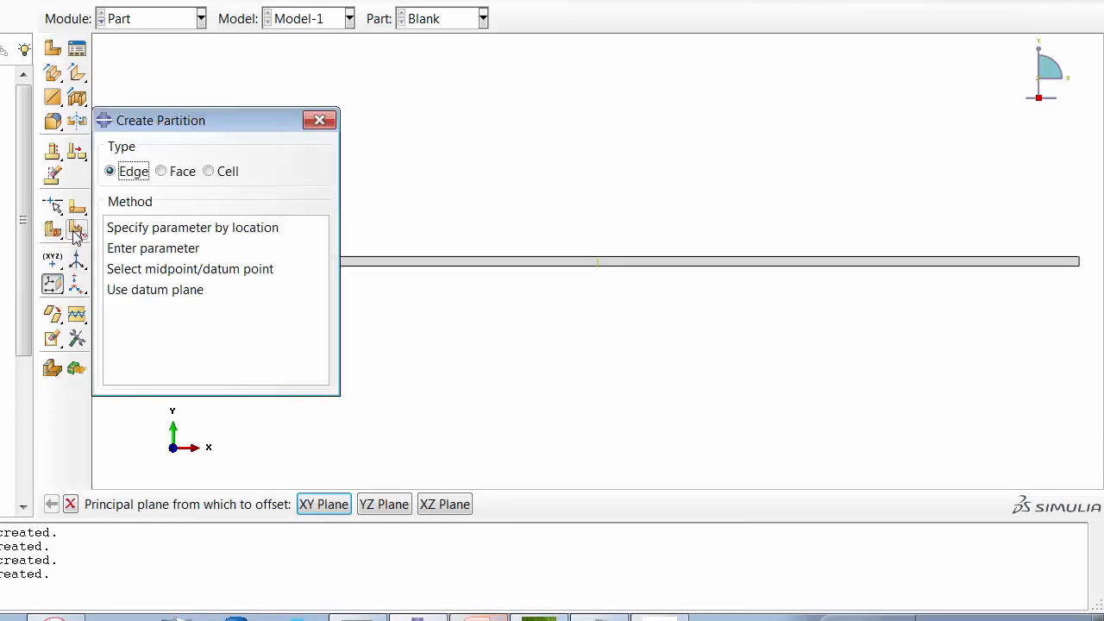
{"action": "left_click", "coordinate": [164, 171]}
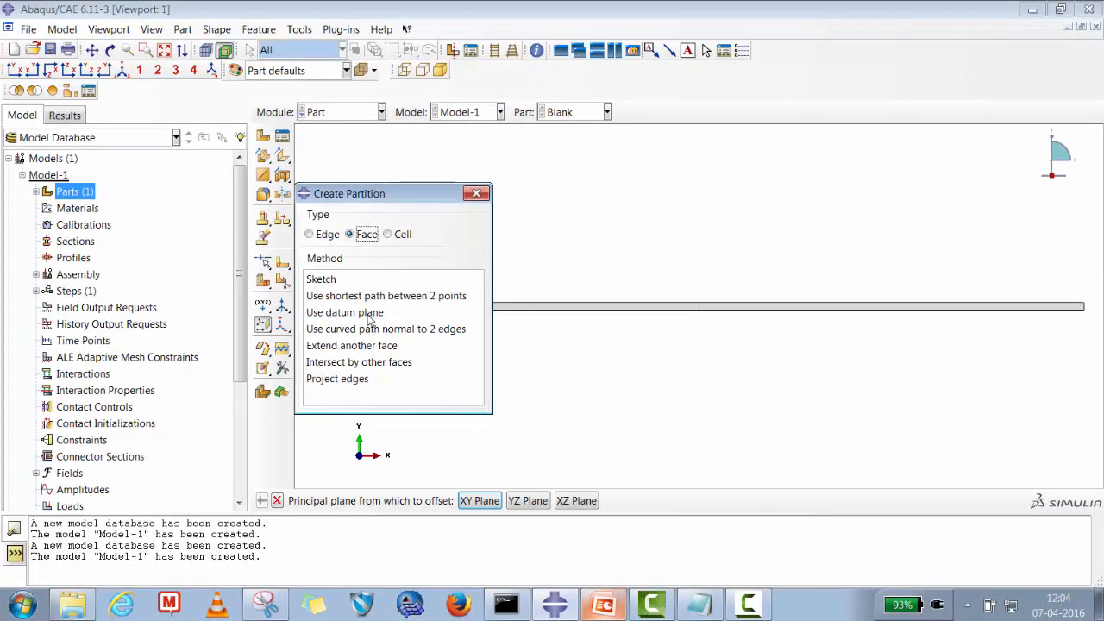
{"action": "left_click", "coordinate": [356, 309]}
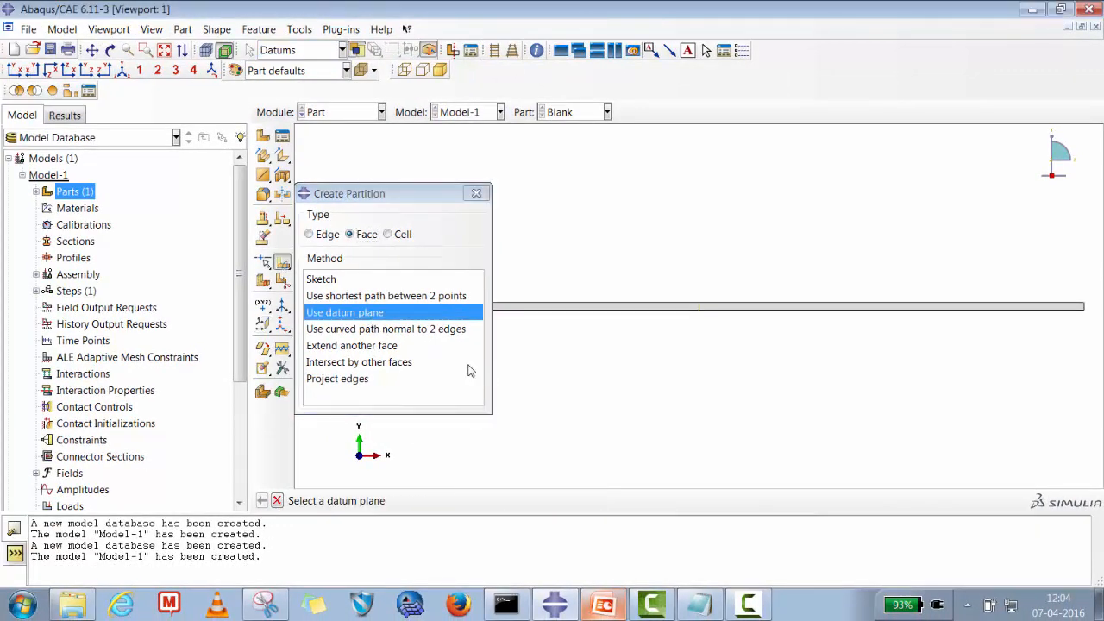
{"action": "left_click", "coordinate": [701, 309]}
{"action": "left_click", "coordinate": [474, 499]}
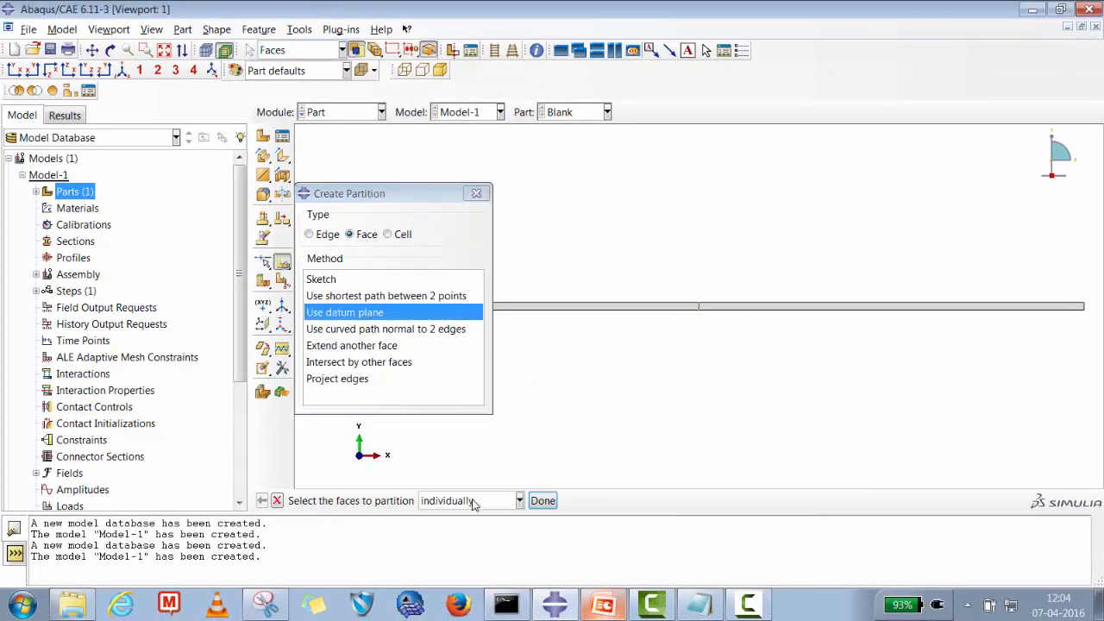
{"action": "left_click", "coordinate": [542, 502]}
{"action": "left_click", "coordinate": [476, 193]}
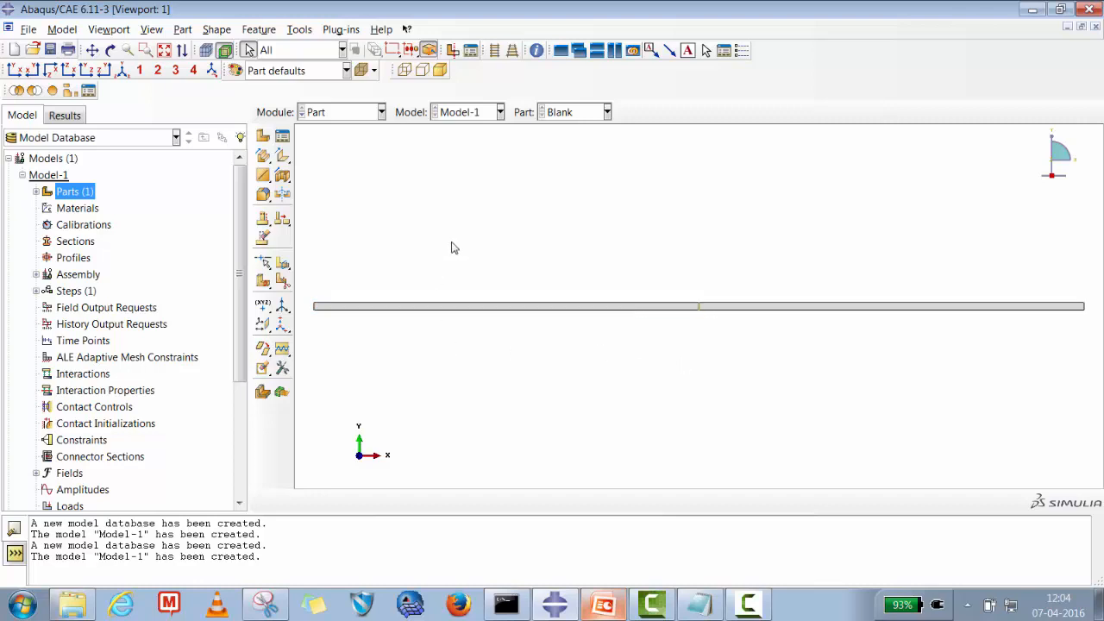
Create a material named Steel with isotropic elasticity, using a Young's modulus of 210e03 and a Poisson's ratio of 0.3.
{"action": "left_click", "coordinate": [36, 193]}
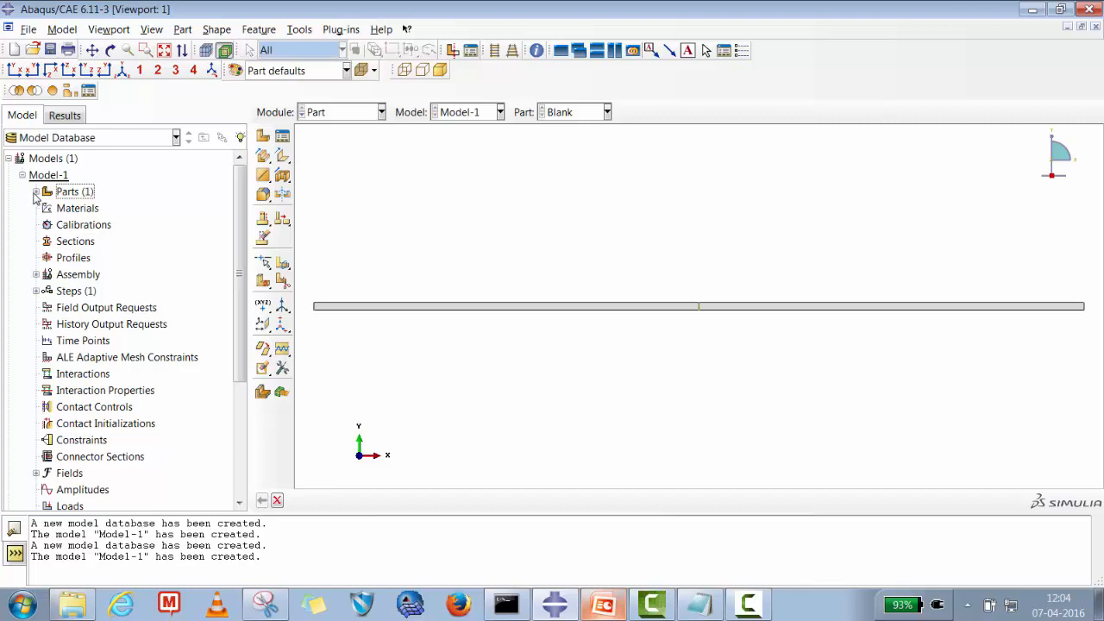
{"action": "right_click", "coordinate": [78, 224]}
{"action": "left_click", "coordinate": [102, 252]}
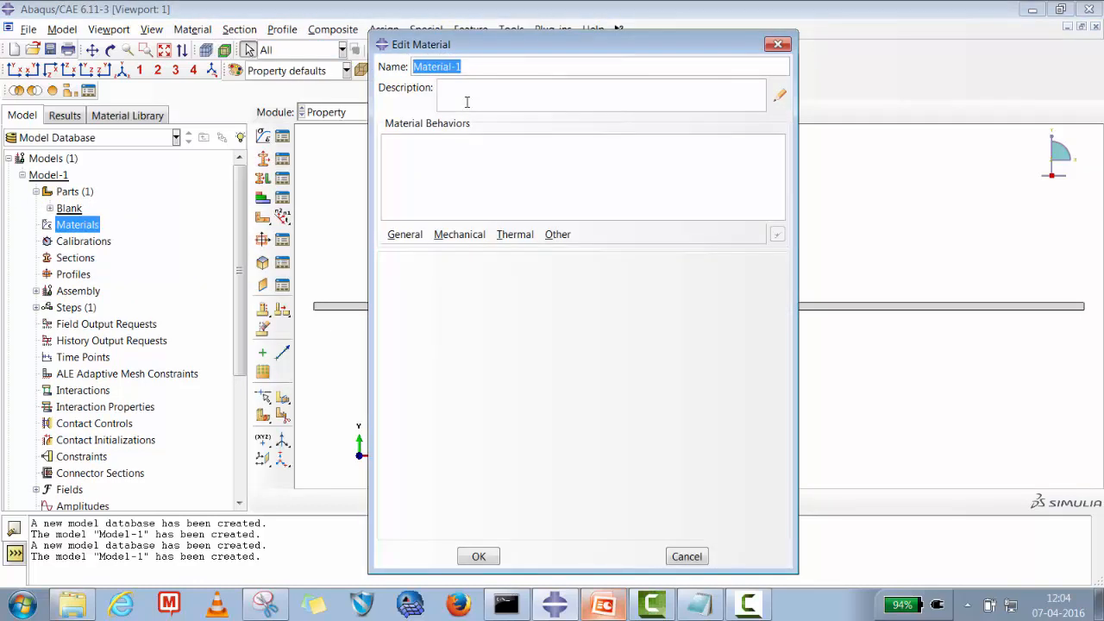
{"action": "type", "text": "Steel"}
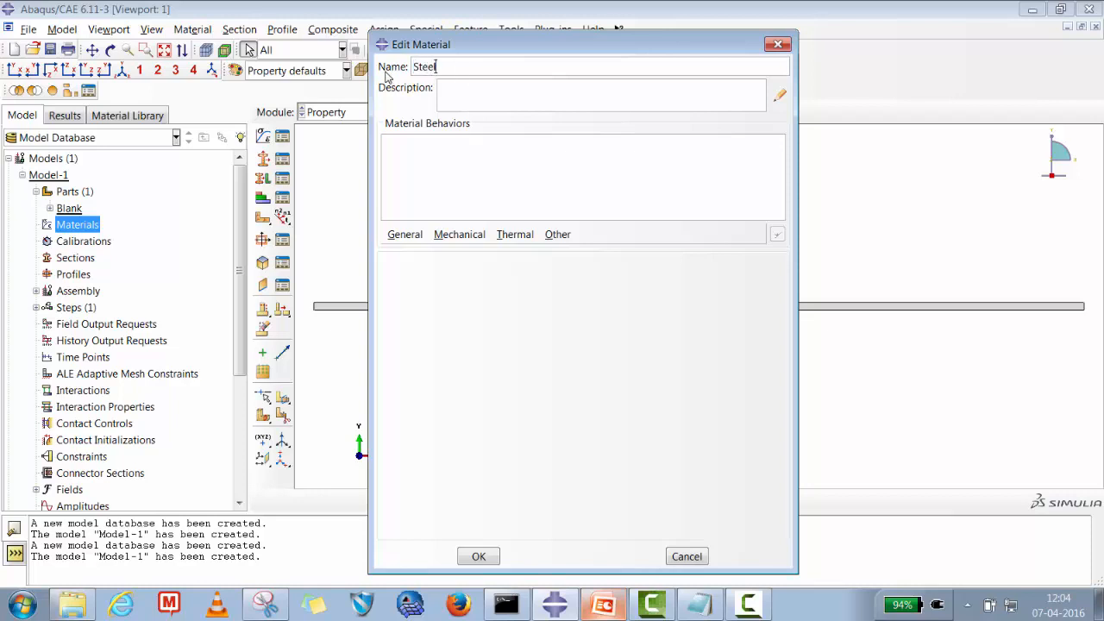
{"action": "left_click", "coordinate": [470, 242]}
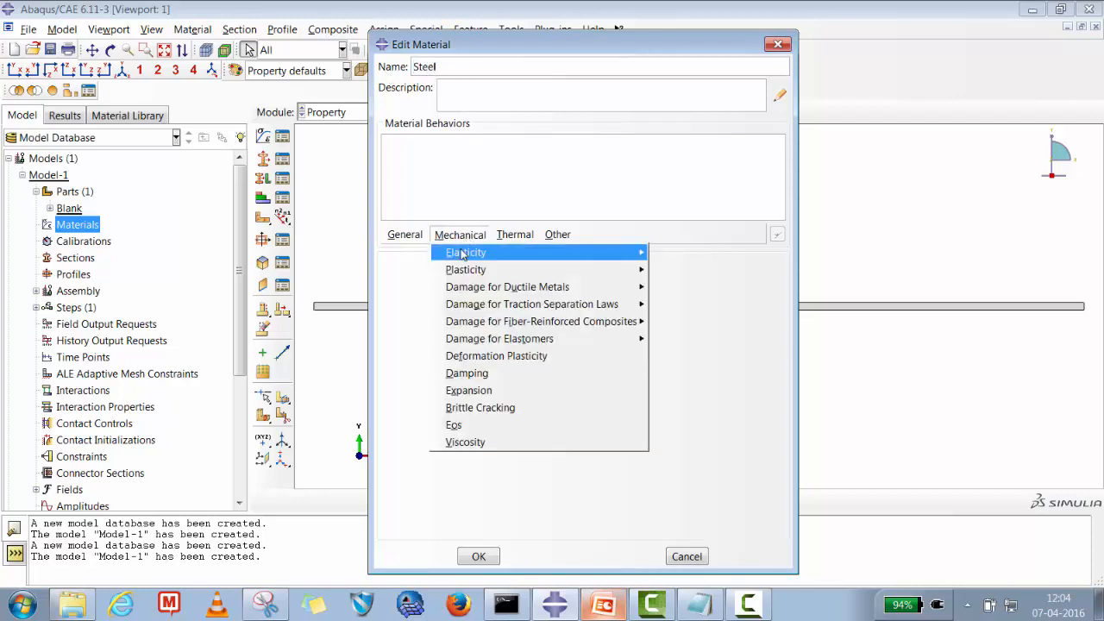
{"action": "left_click", "coordinate": [470, 253]}
{"action": "left_click", "coordinate": [679, 254]}
{"action": "left_click", "coordinate": [435, 454]}
{"action": "type", "text": "210e03"}
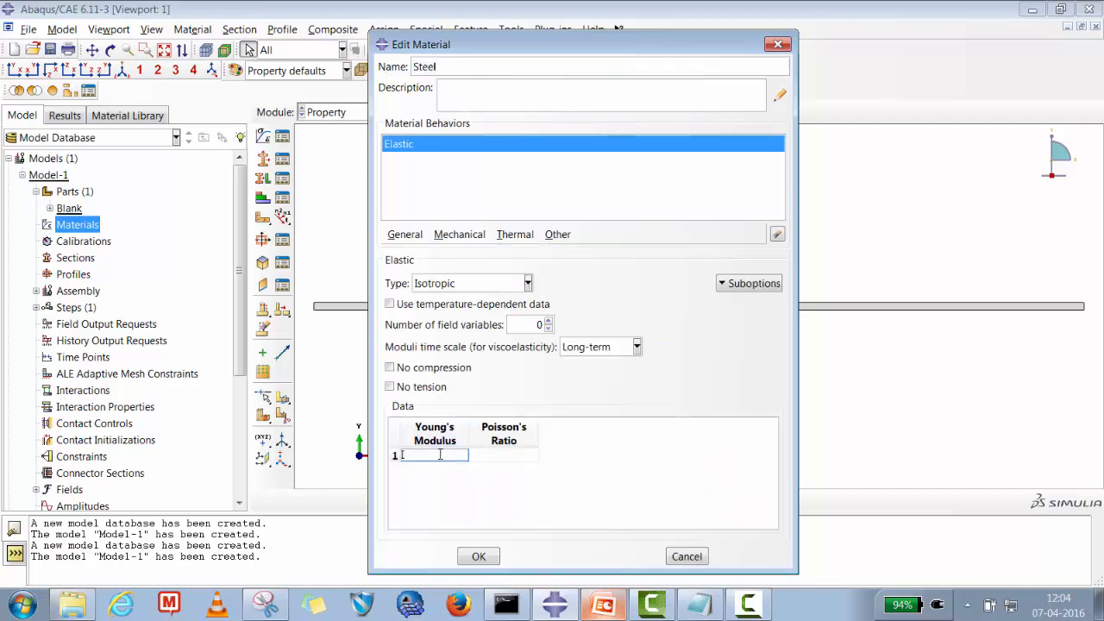
{"action": "left_click", "coordinate": [515, 453]}
{"action": "type", "text": "0.3"}
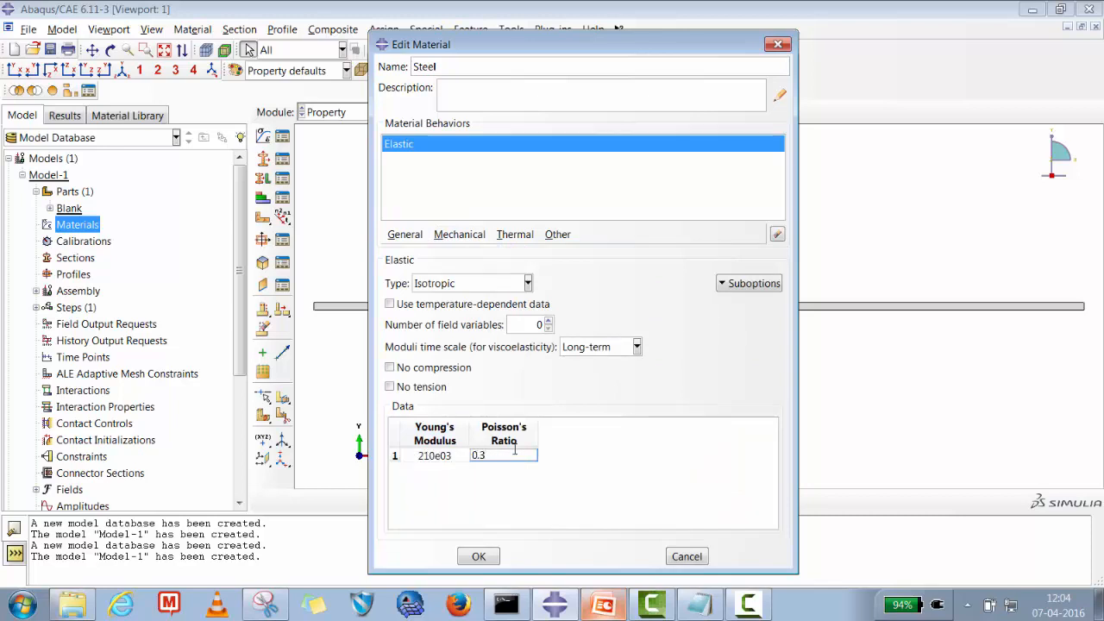
Add plastic behavior to Steel with yield stress/plastic strain pairs 400/0, 420/0.02, 500/0.2 and 600/0.5, and save the material.
{"action": "left_click", "coordinate": [460, 235]}
{"action": "mouse_move", "coordinate": [466, 269]}
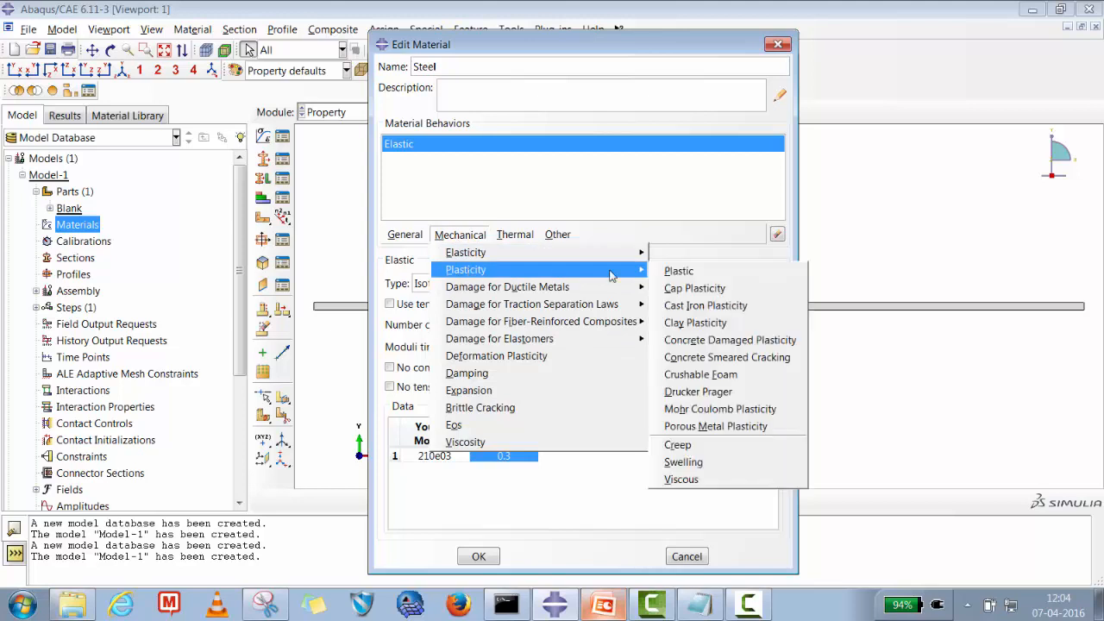
{"action": "left_click", "coordinate": [668, 271]}
{"action": "left_click", "coordinate": [436, 415]}
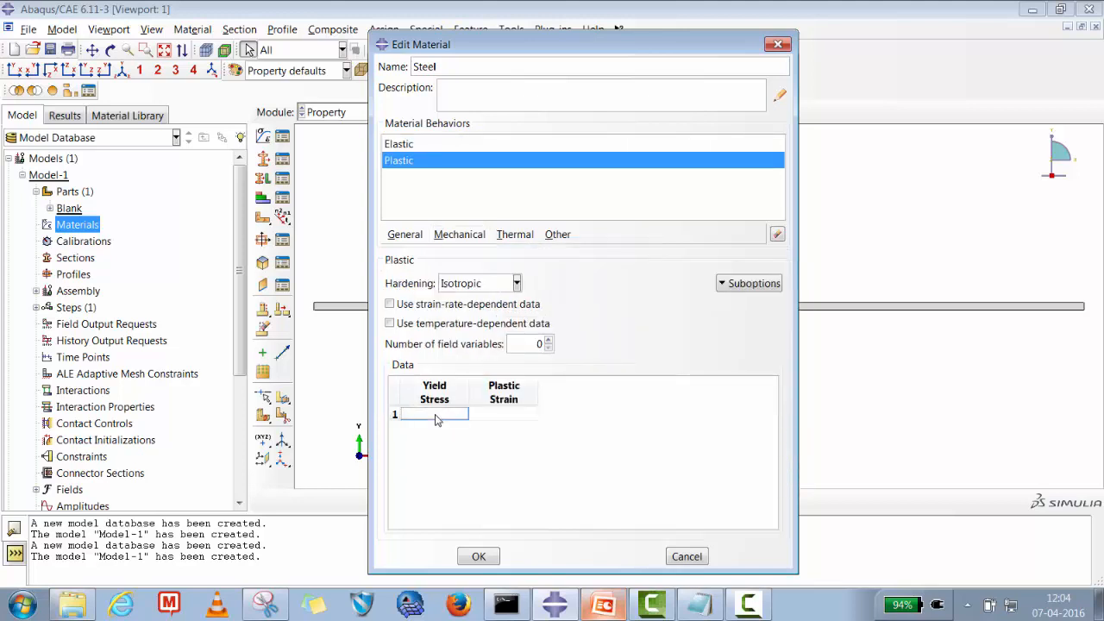
{"action": "type", "text": "400"}
{"action": "key", "text": "Tab"}
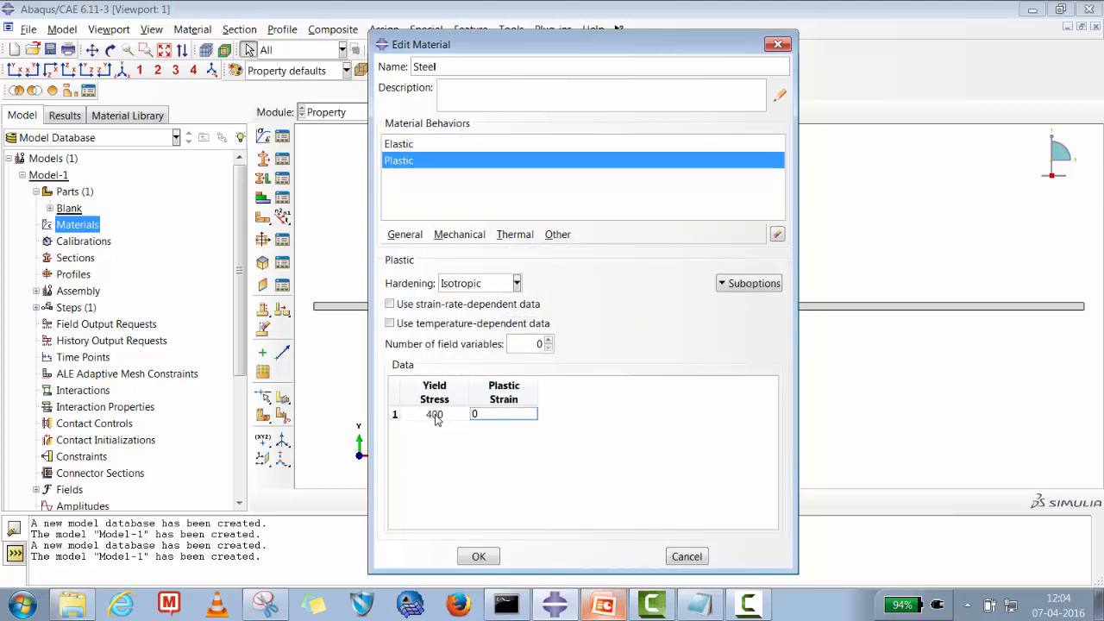
{"action": "type", "text": "0"}
{"action": "key", "text": "Tab"}
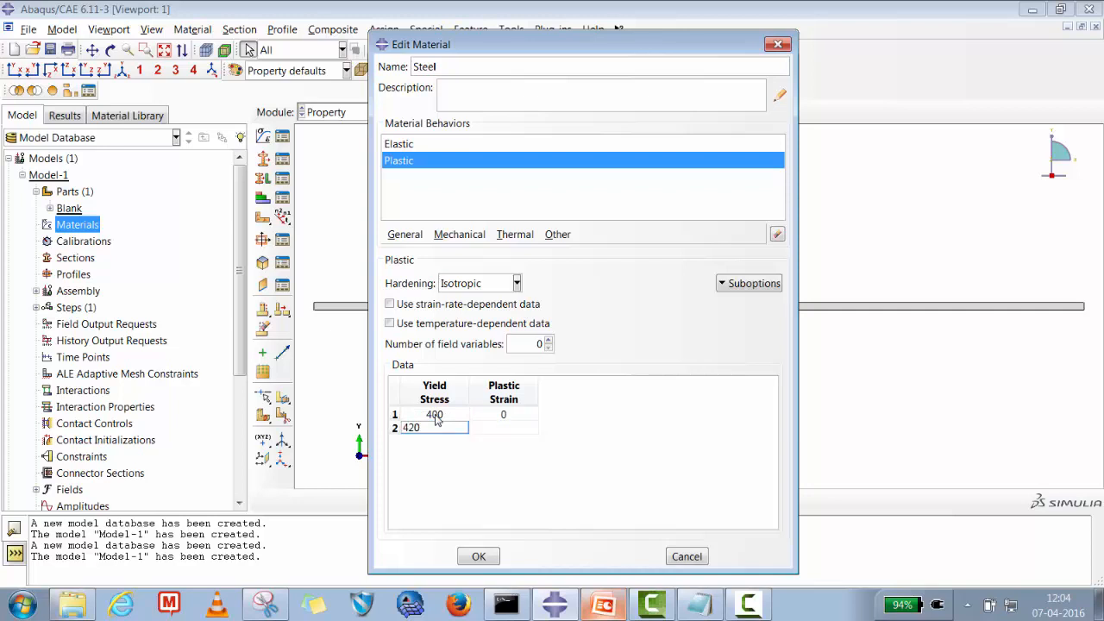
{"action": "key", "text": "Tab"}
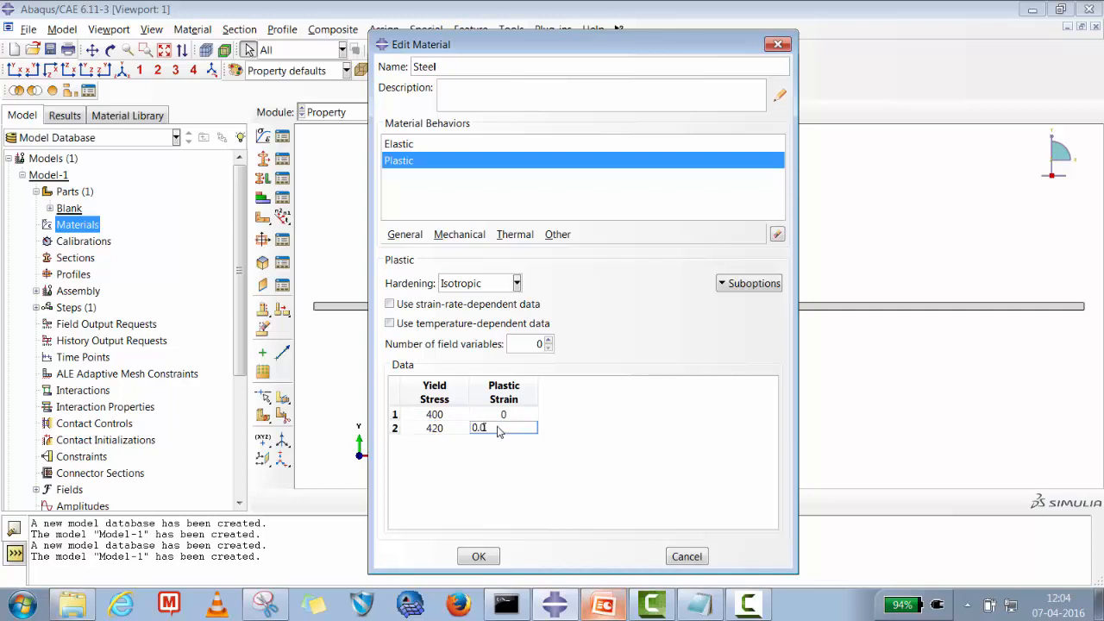
{"action": "key", "text": "Tab"}
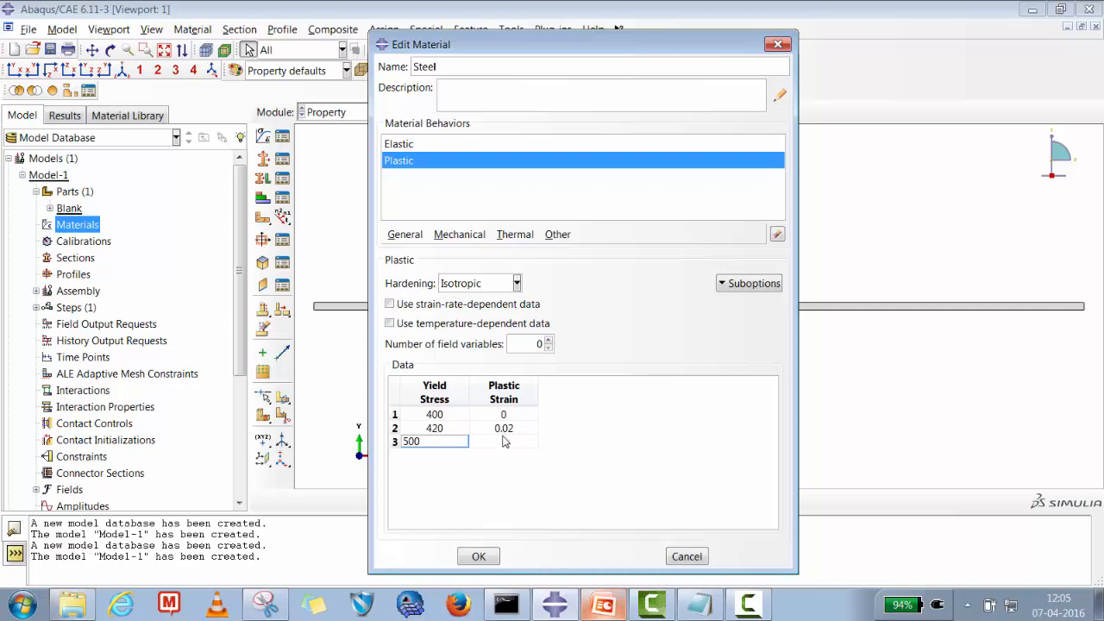
{"action": "left_click", "coordinate": [506, 445]}
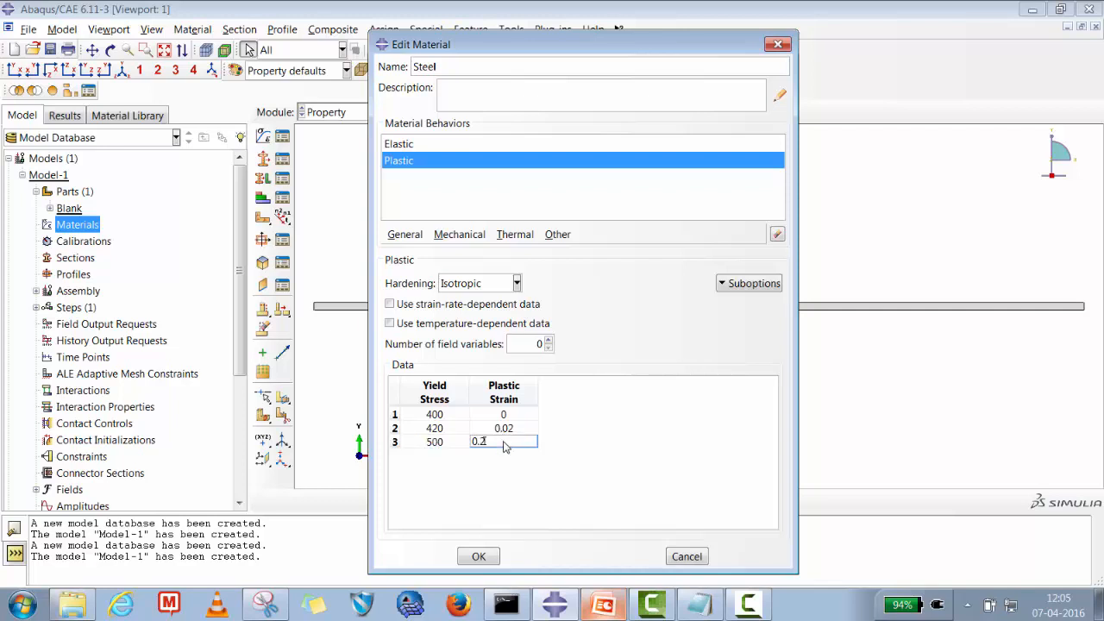
{"action": "key", "text": "Tab"}
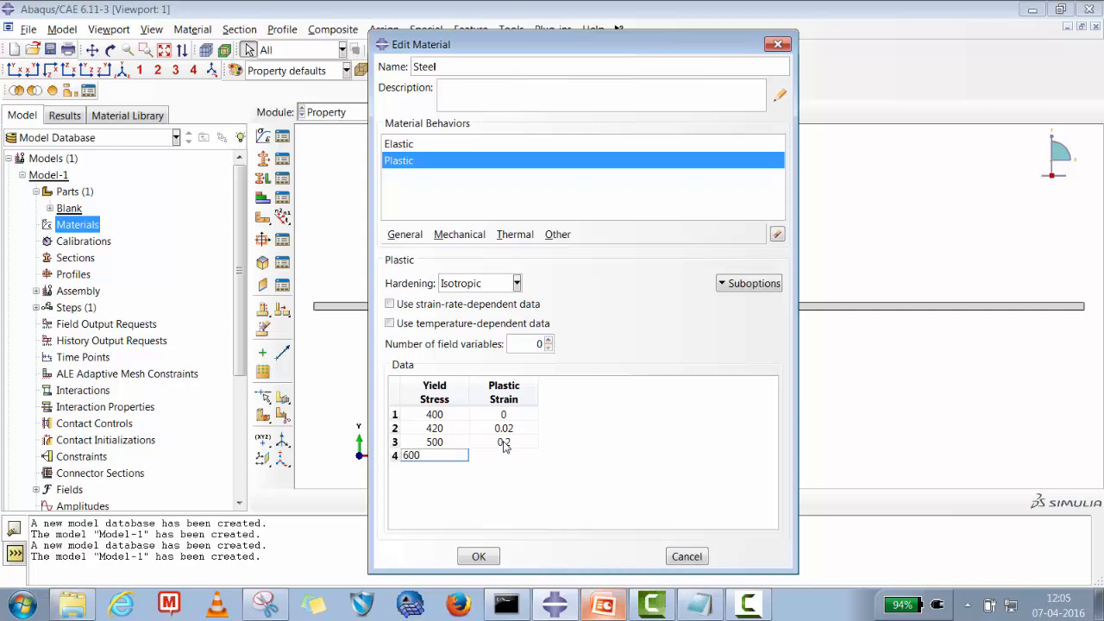
{"action": "left_click", "coordinate": [504, 456]}
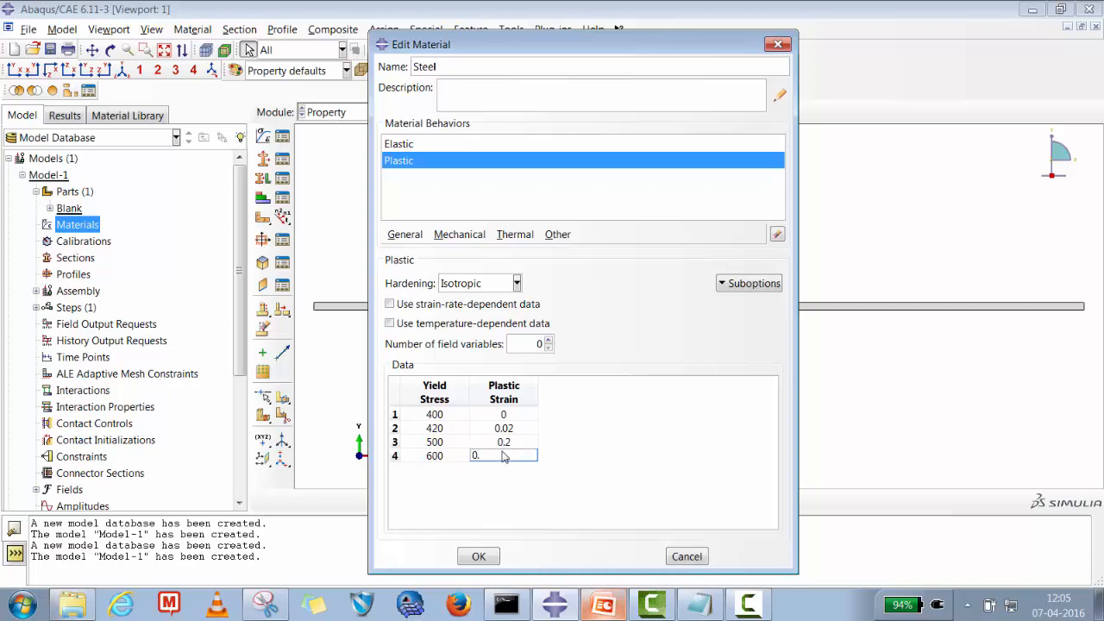
{"action": "type", "text": "0.5"}
{"action": "left_click", "coordinate": [479, 556]}
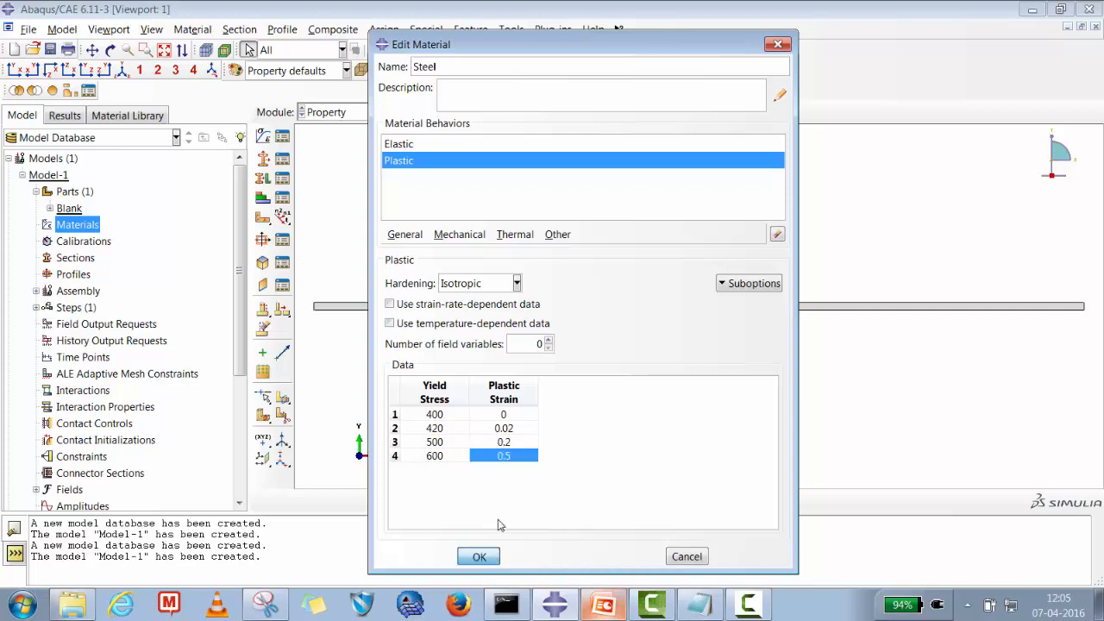
Create a solid homogeneous section named Plain_Strain that uses the Steel material.
{"action": "left_click", "coordinate": [282, 159]}
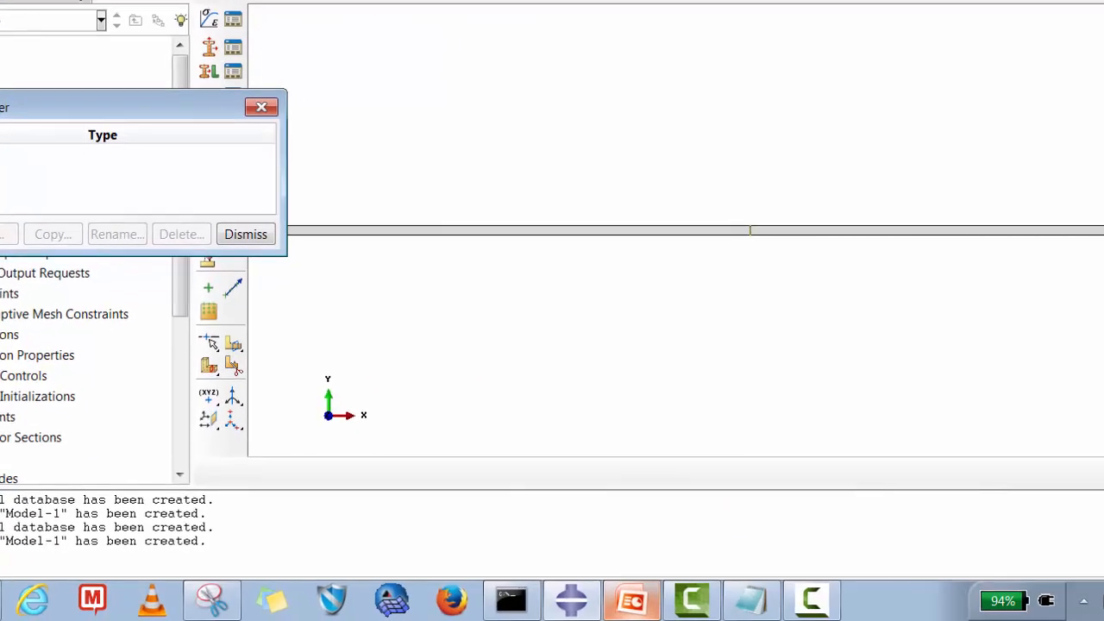
{"action": "left_click", "coordinate": [35, 308]}
{"action": "left_click_drag", "start_coordinate": [542, 242], "coordinate": [463, 242]}
{"action": "type", "text": "Plain_Strain"}
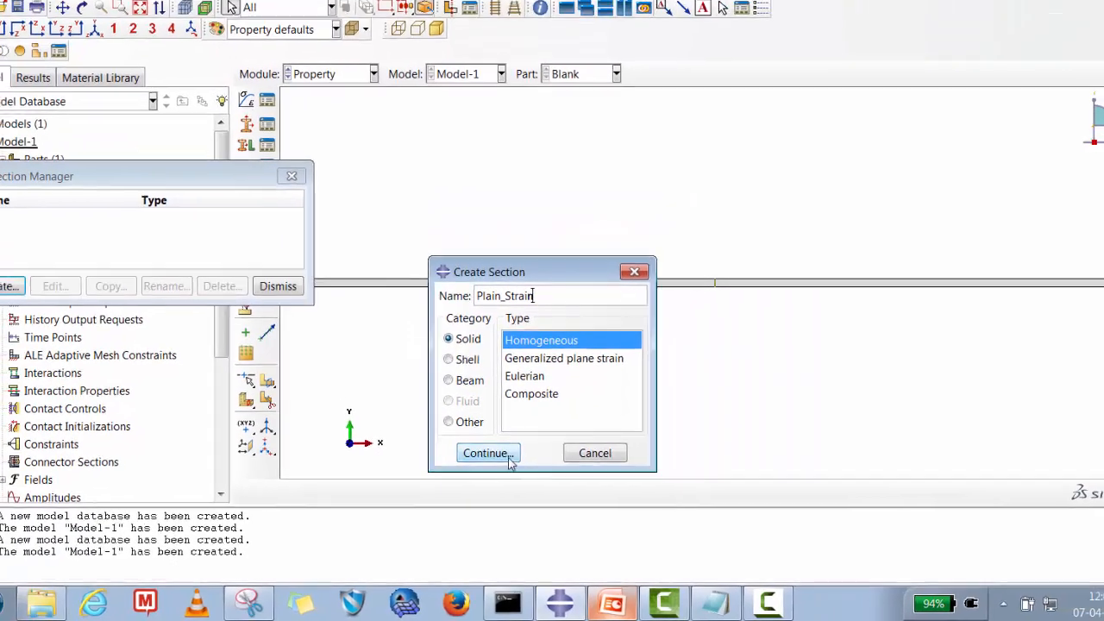
{"action": "left_click", "coordinate": [489, 425]}
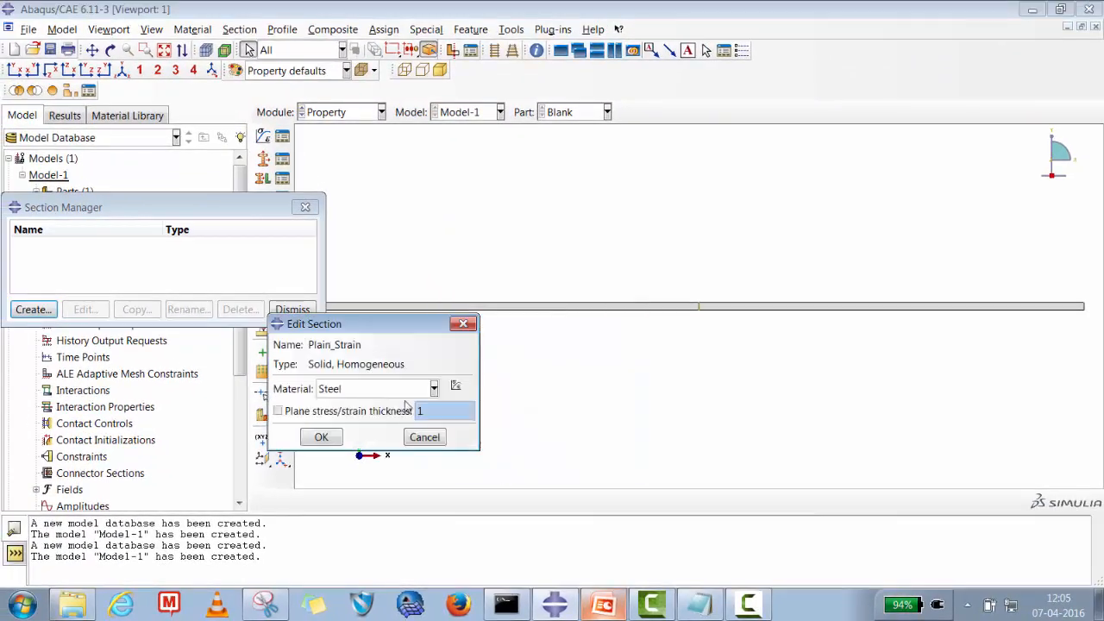
{"action": "left_click", "coordinate": [319, 437]}
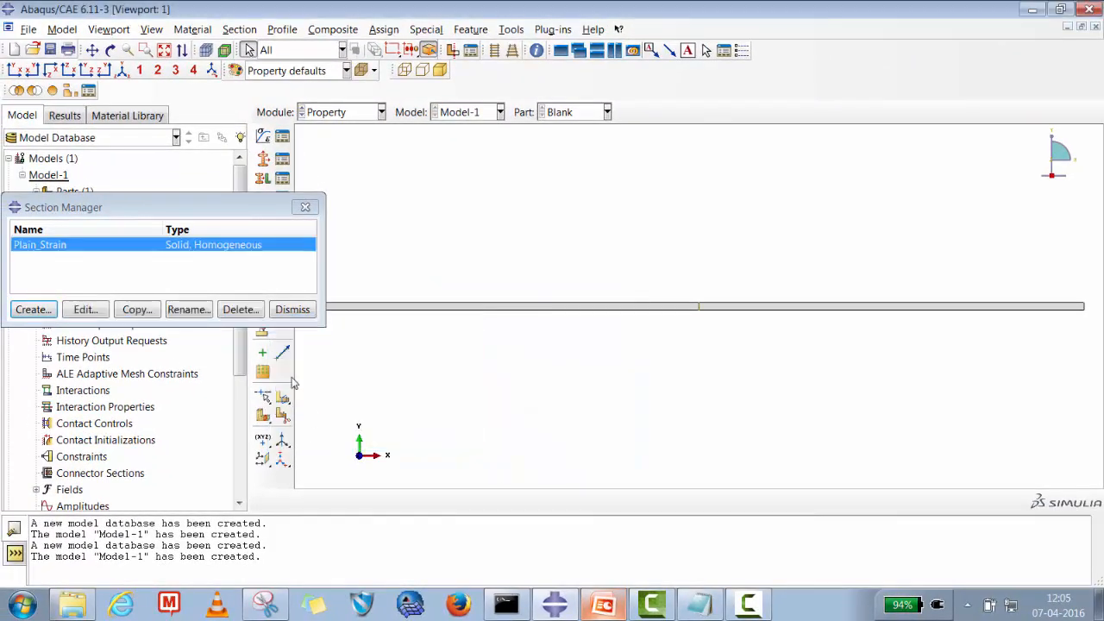
{"action": "left_click", "coordinate": [289, 310]}
Assign the Plain_Strain section to both halves of the blank.
{"action": "left_click", "coordinate": [283, 180]}
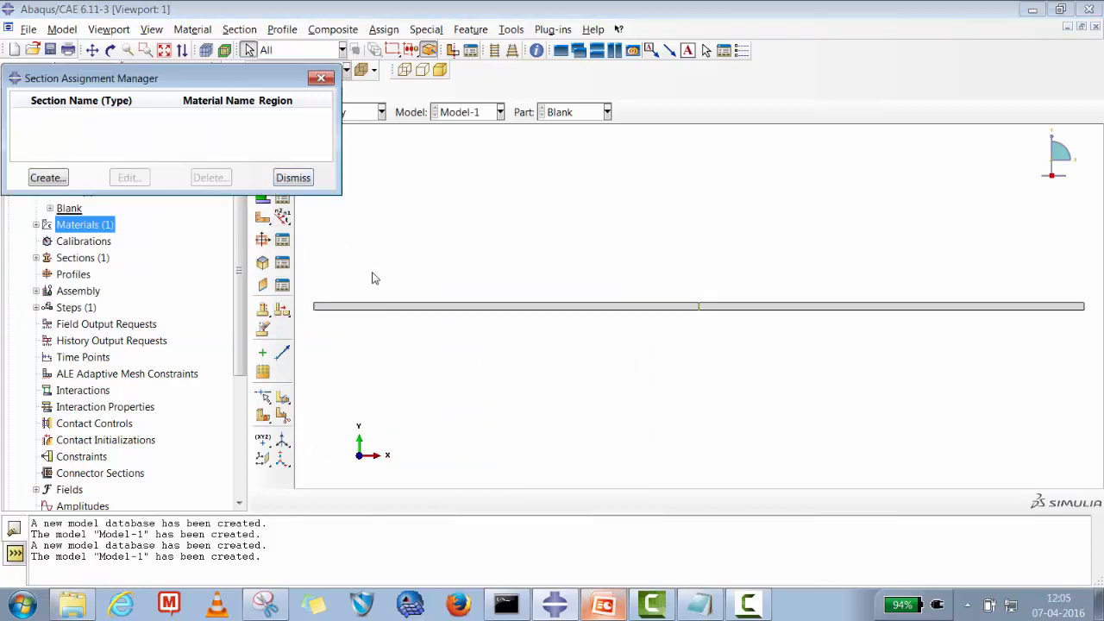
{"action": "left_click", "coordinate": [48, 178]}
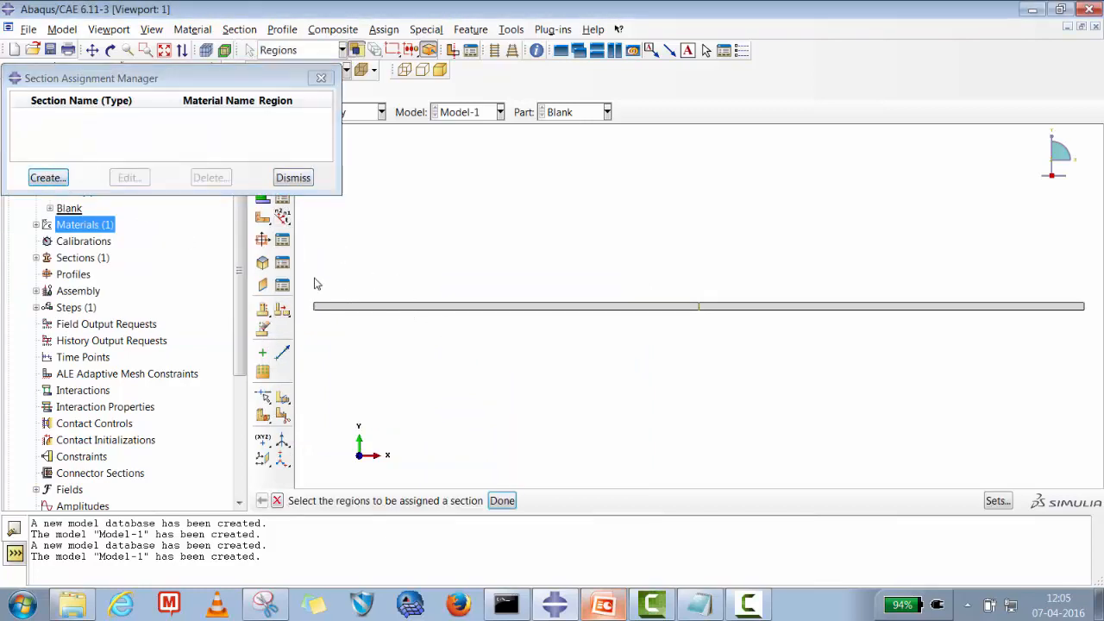
{"action": "left_click_drag", "start_coordinate": [315, 284], "coordinate": [1074, 349]}
{"action": "left_click", "coordinate": [502, 500]}
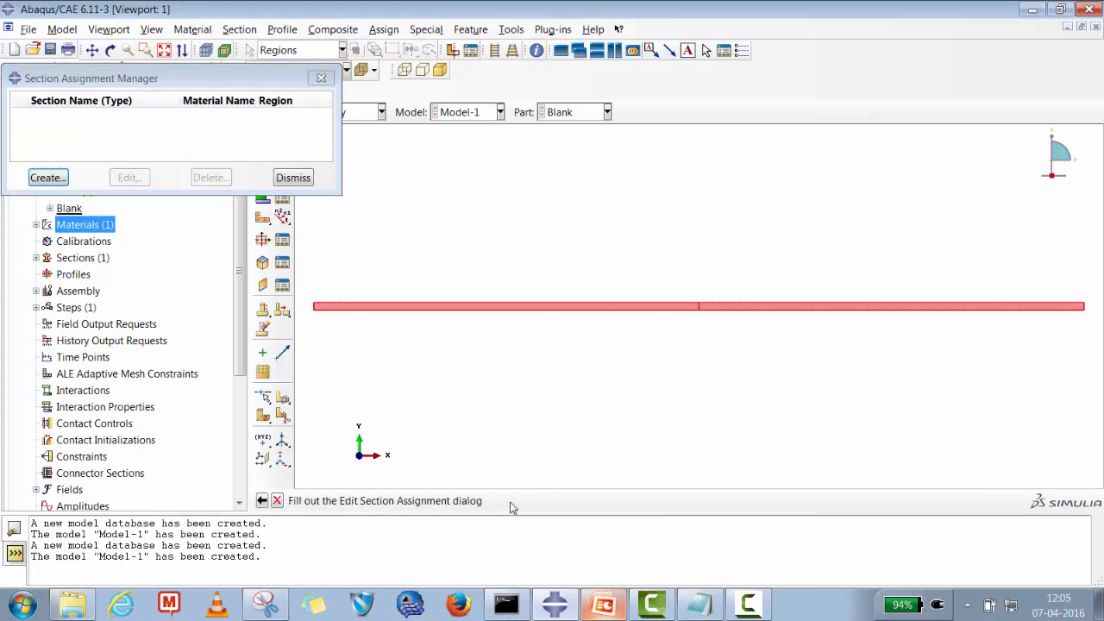
{"action": "left_click", "coordinate": [463, 407]}
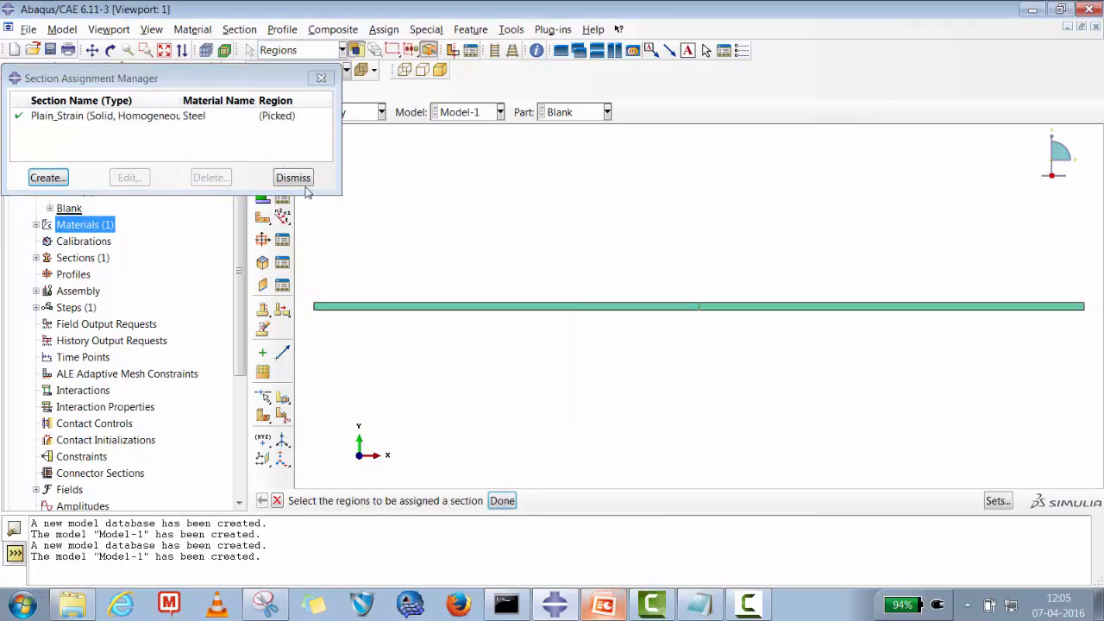
{"action": "left_click", "coordinate": [502, 501]}
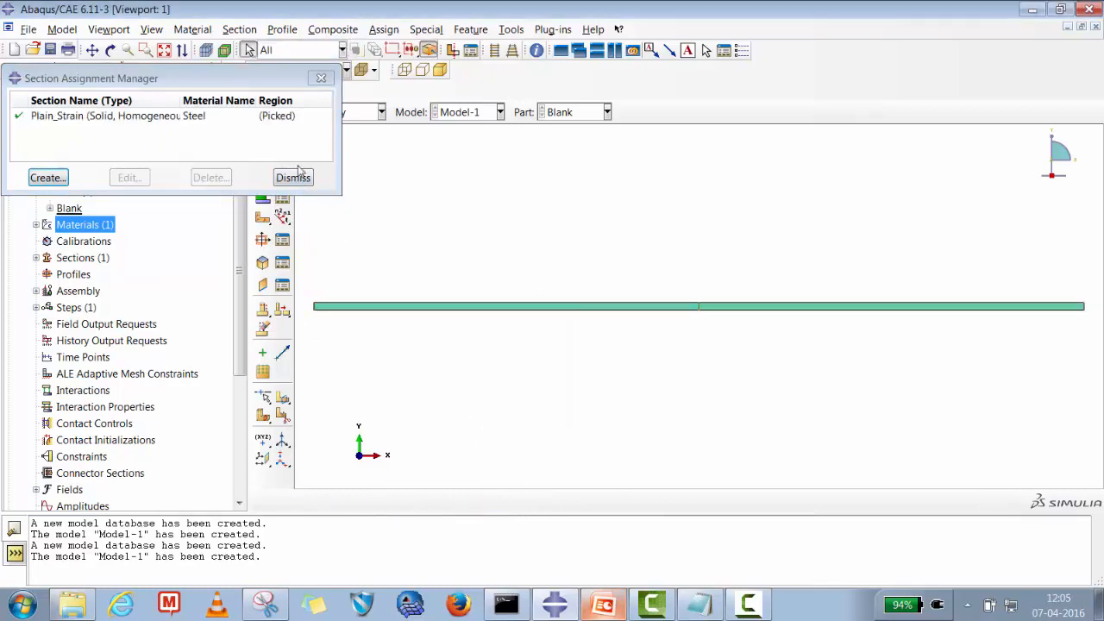
{"action": "left_click", "coordinate": [293, 177]}
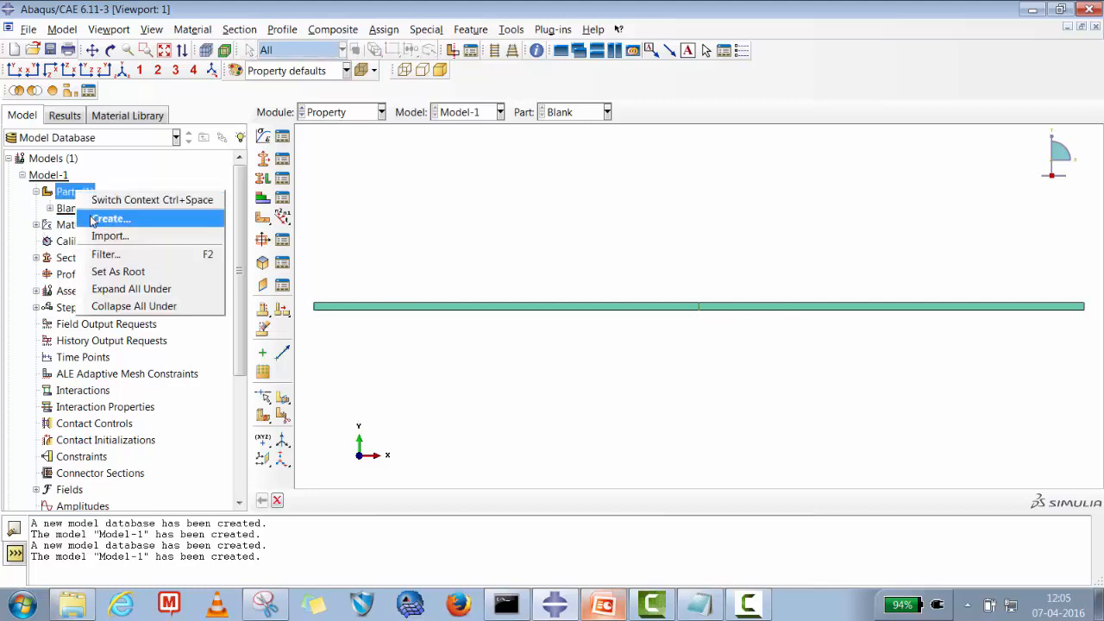
Create a 2D planar discrete rigid wire part named Holder with an approximate size of 300.
{"action": "left_click", "coordinate": [110, 218]}
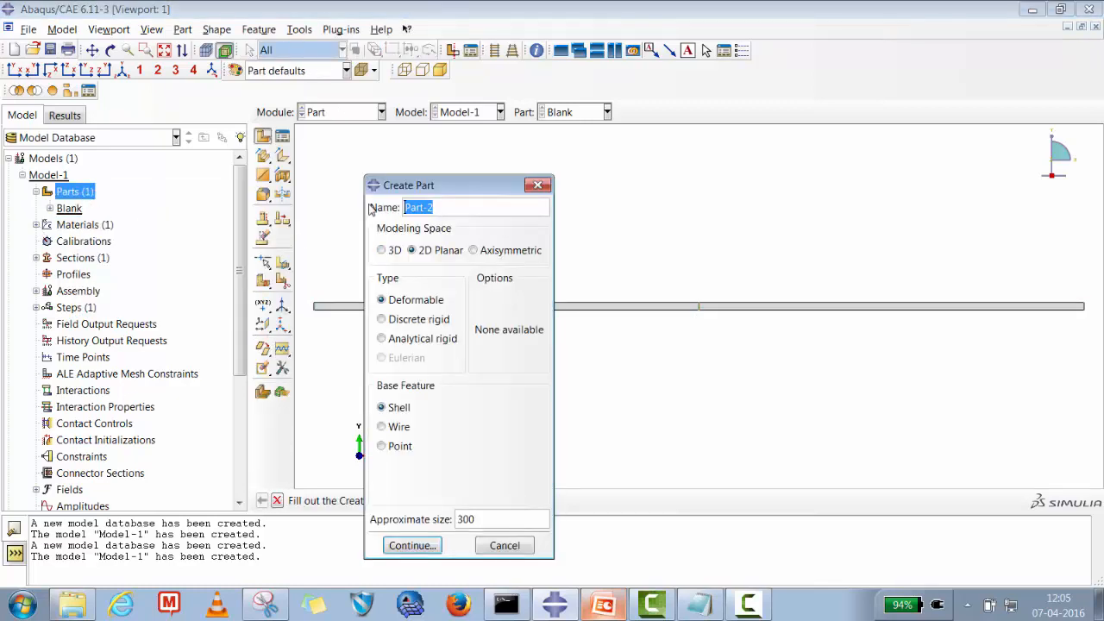
{"action": "type", "text": "Holder"}
{"action": "left_click", "coordinate": [406, 322]}
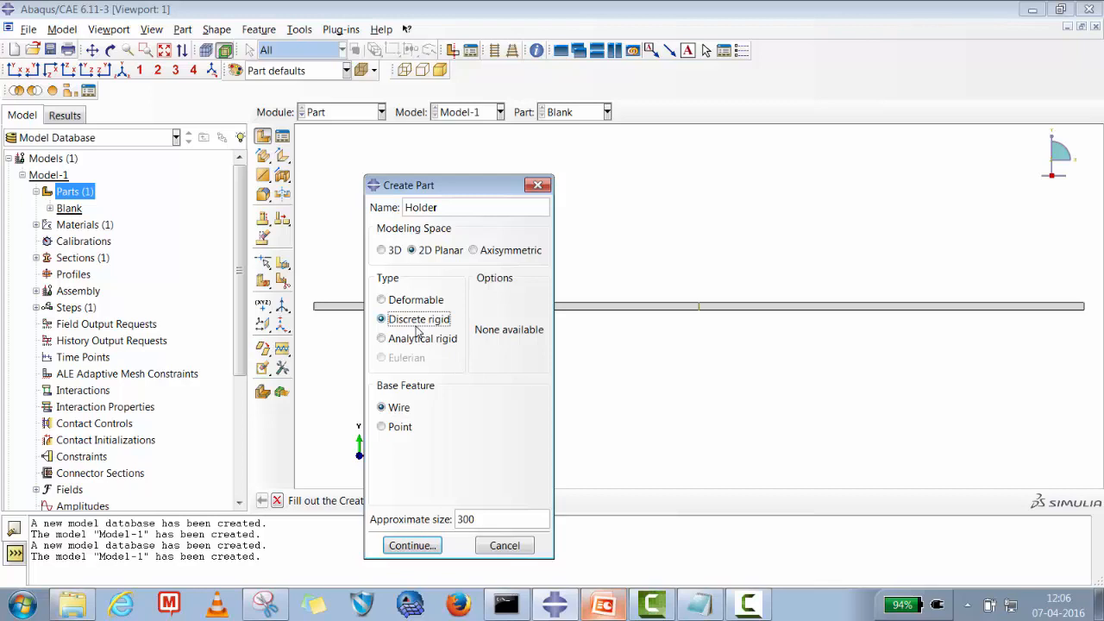
{"action": "left_click", "coordinate": [417, 545]}
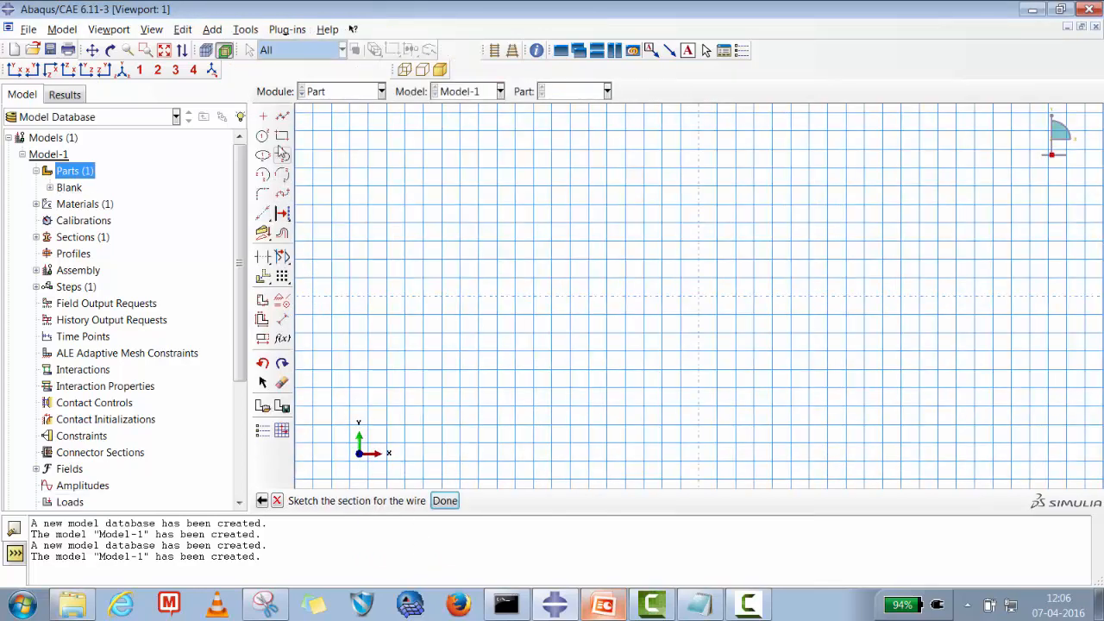
Place isolated sketch points for the holder at 0,0, about 60 above the origin, and about 60 along the X axis, and fit the view.
{"action": "left_click", "coordinate": [263, 116]}
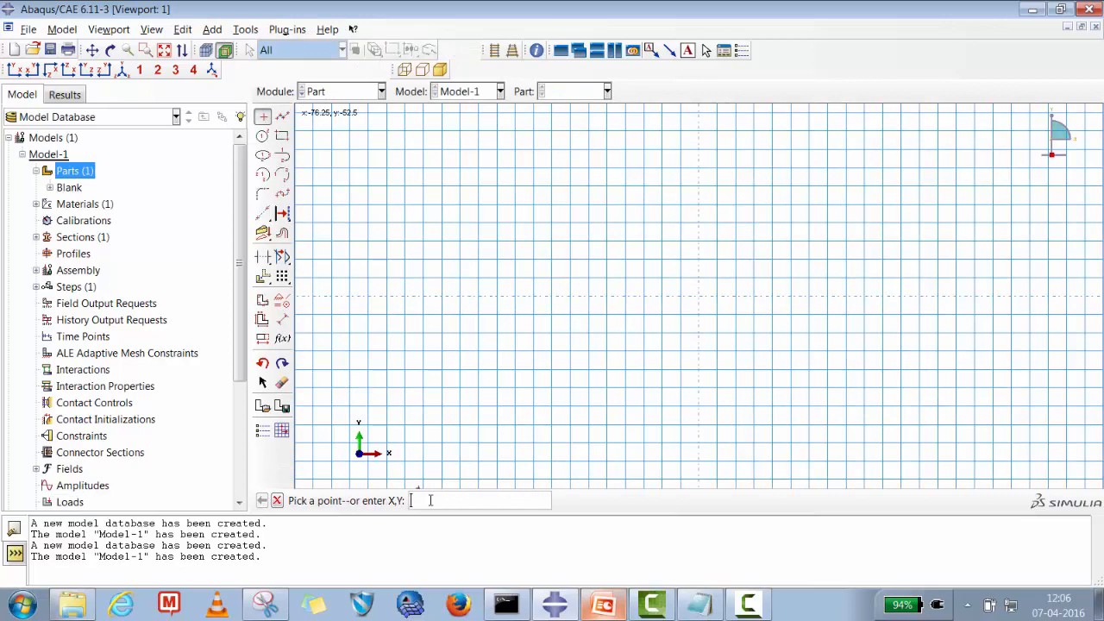
{"action": "type", "text": "0,0"}
{"action": "key", "text": "Return"}
{"action": "key", "text": "Return"}
{"action": "key", "text": "Return"}
{"action": "left_click", "coordinate": [164, 50]}
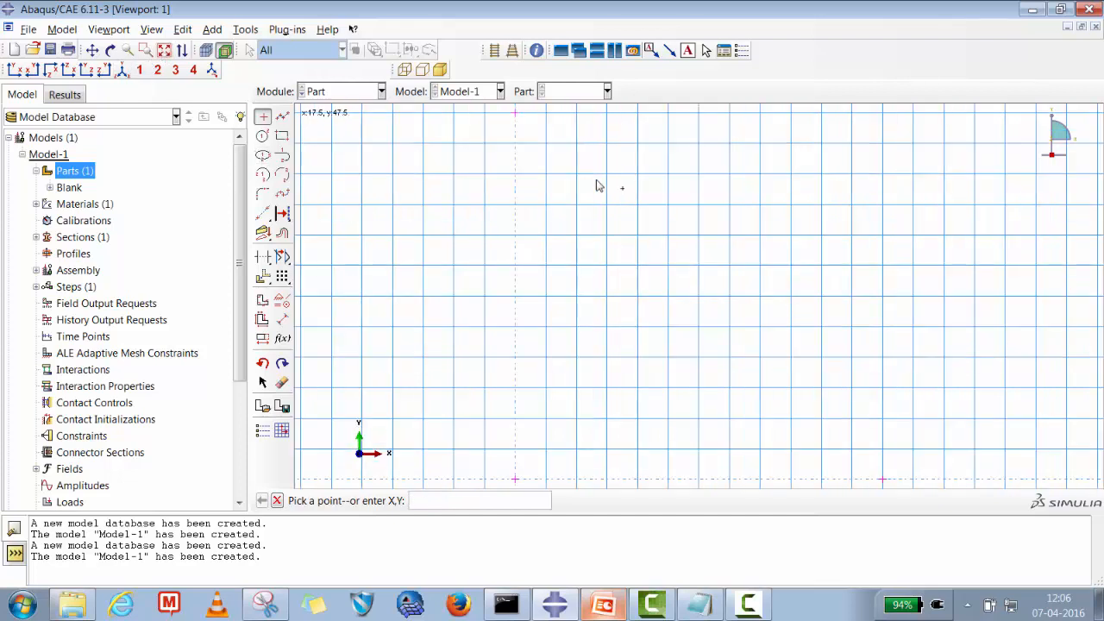
Connect the three holder points with a vertical and a horizontal line forming an L-shaped profile with its corner at the origin.
{"action": "left_click", "coordinate": [282, 115]}
{"action": "left_click", "coordinate": [514, 112]}
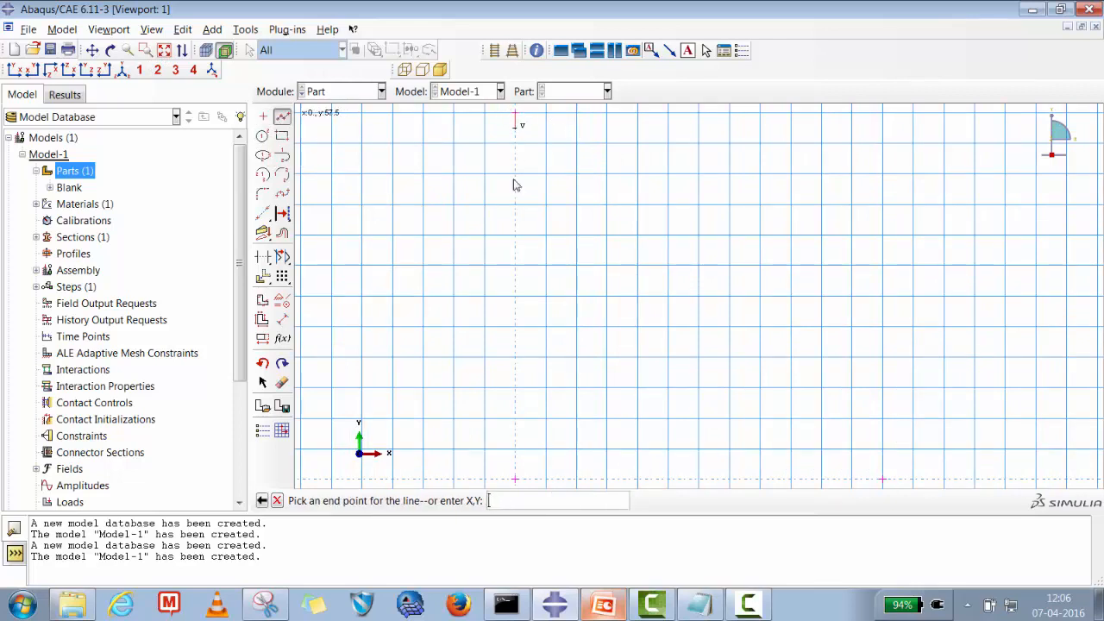
{"action": "left_click", "coordinate": [515, 479]}
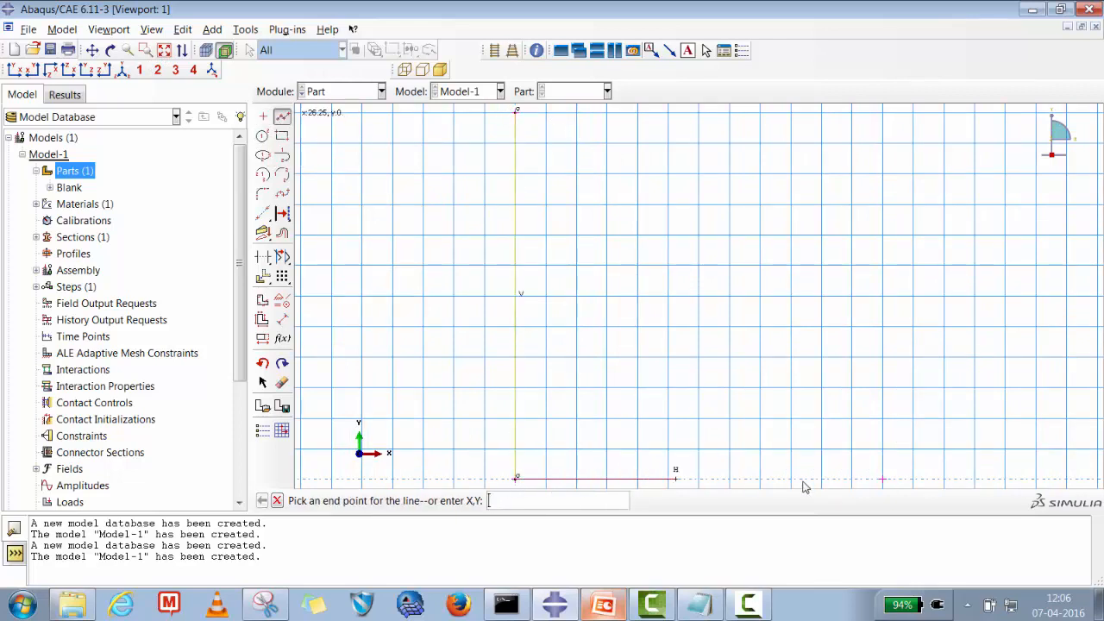
{"action": "left_click", "coordinate": [884, 479]}
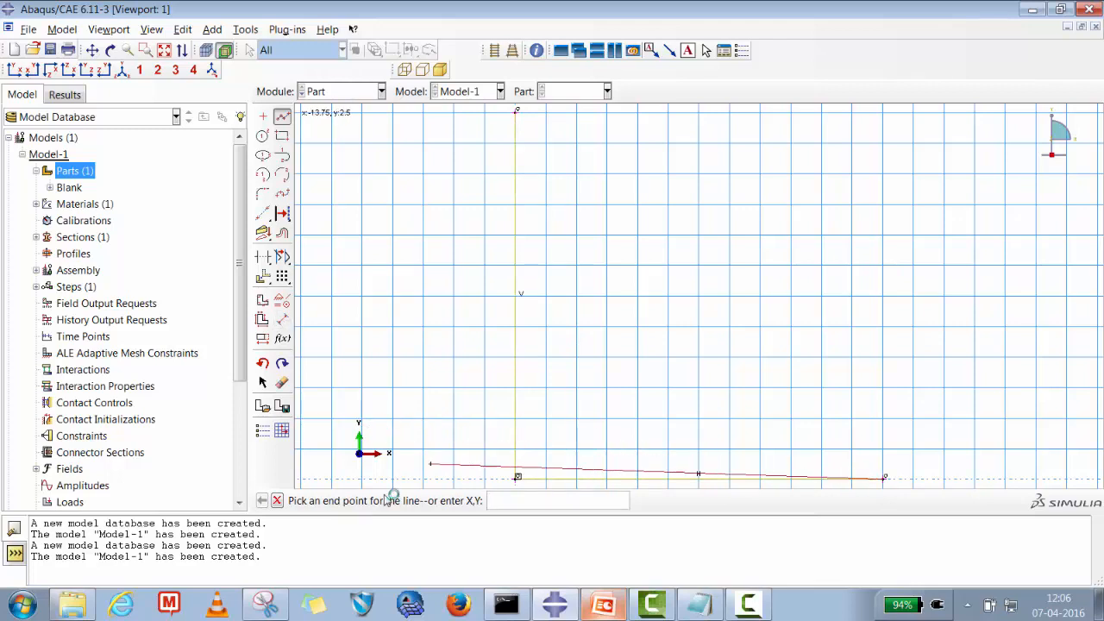
{"action": "left_click", "coordinate": [277, 501]}
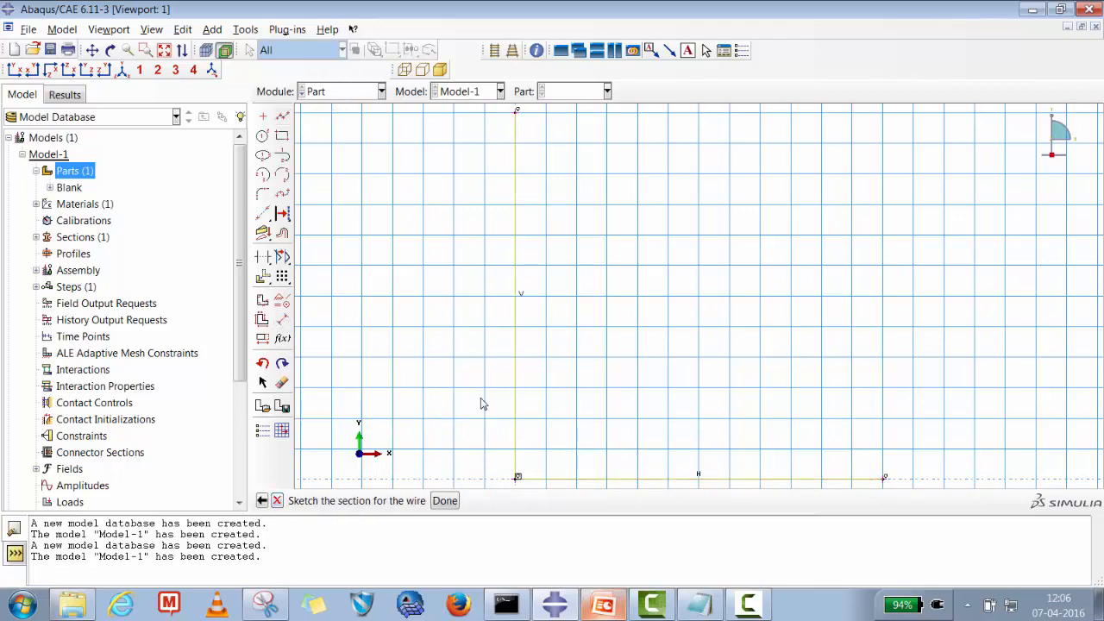
Fillet the corner of the holder's L-shaped profile with a radius of 5 and finish the wire sketch.
{"action": "left_click", "coordinate": [263, 194]}
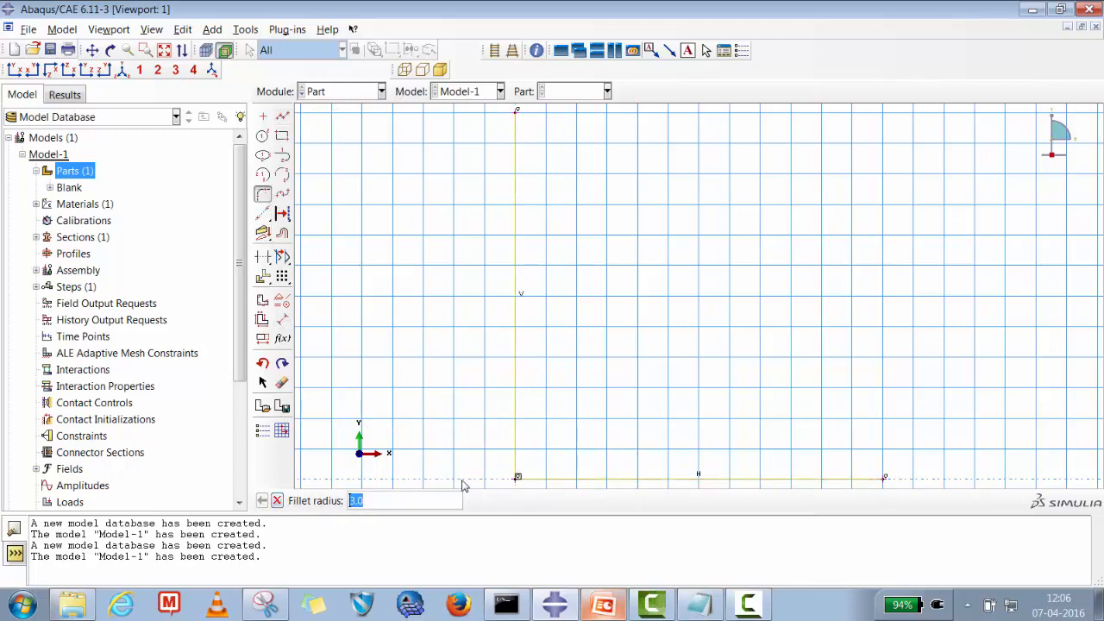
{"action": "type", "text": "3"}
{"action": "key", "text": "Return"}
{"action": "left_click", "coordinate": [514, 466]}
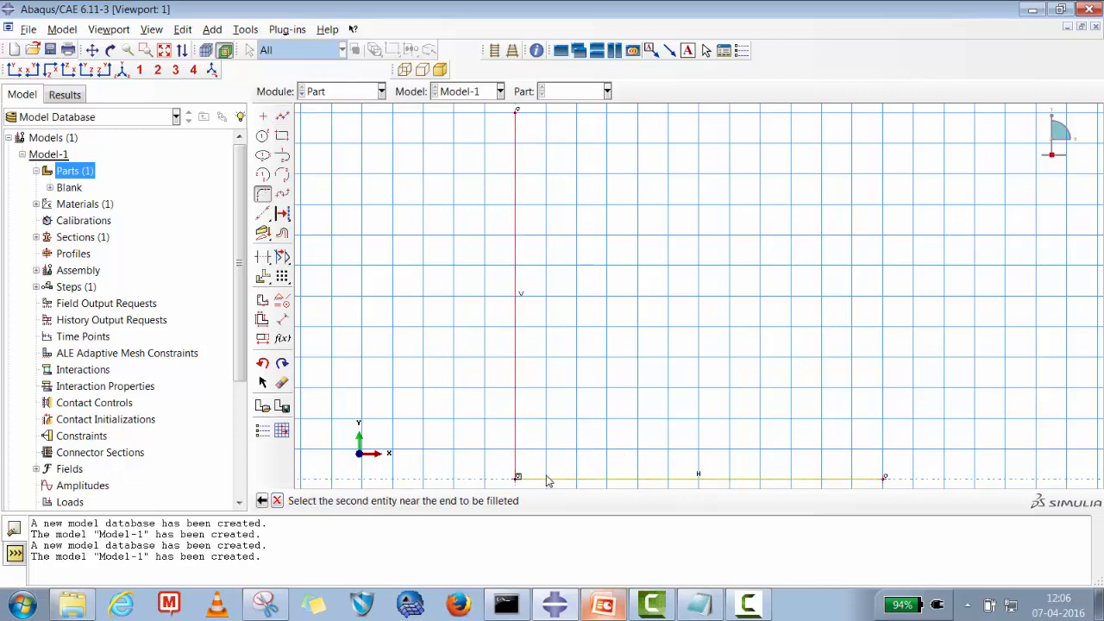
{"action": "left_click", "coordinate": [546, 480]}
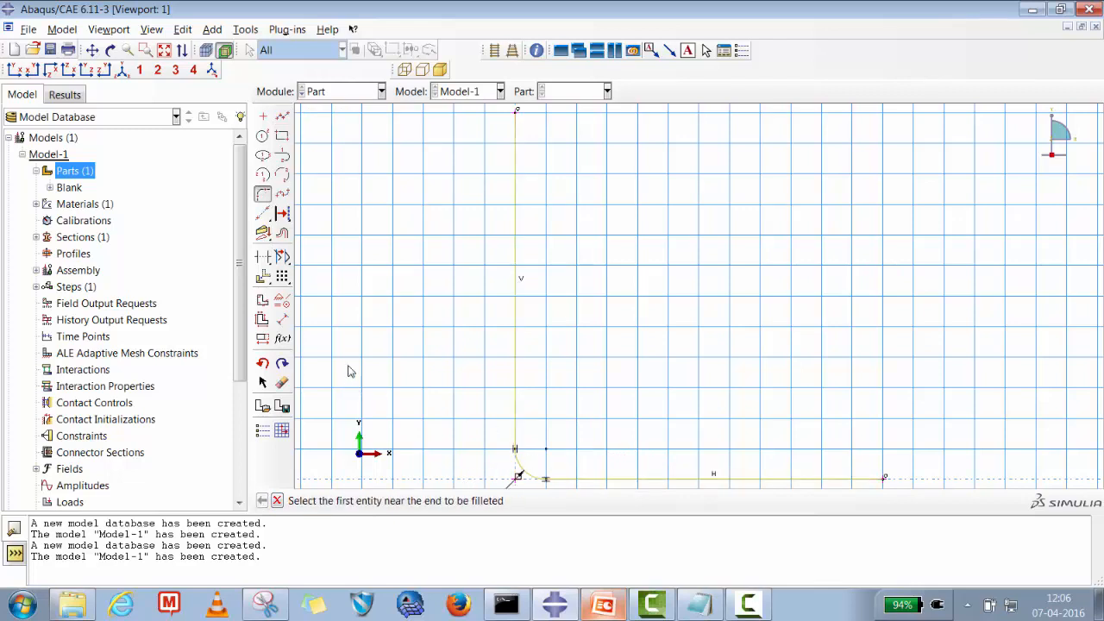
{"action": "left_click", "coordinate": [278, 501]}
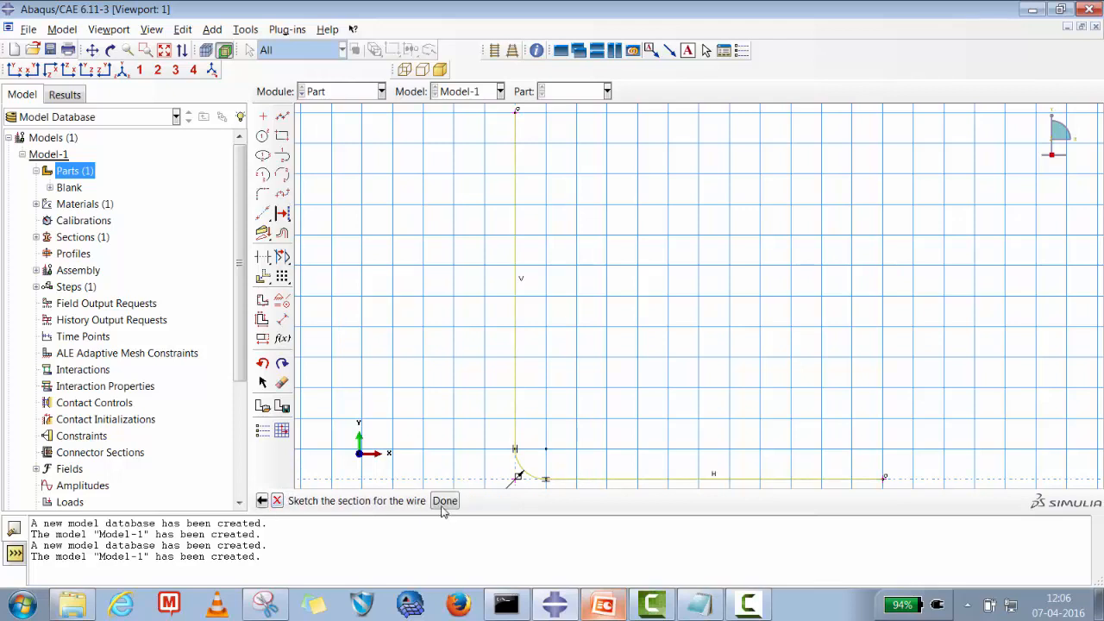
{"action": "left_click", "coordinate": [445, 501]}
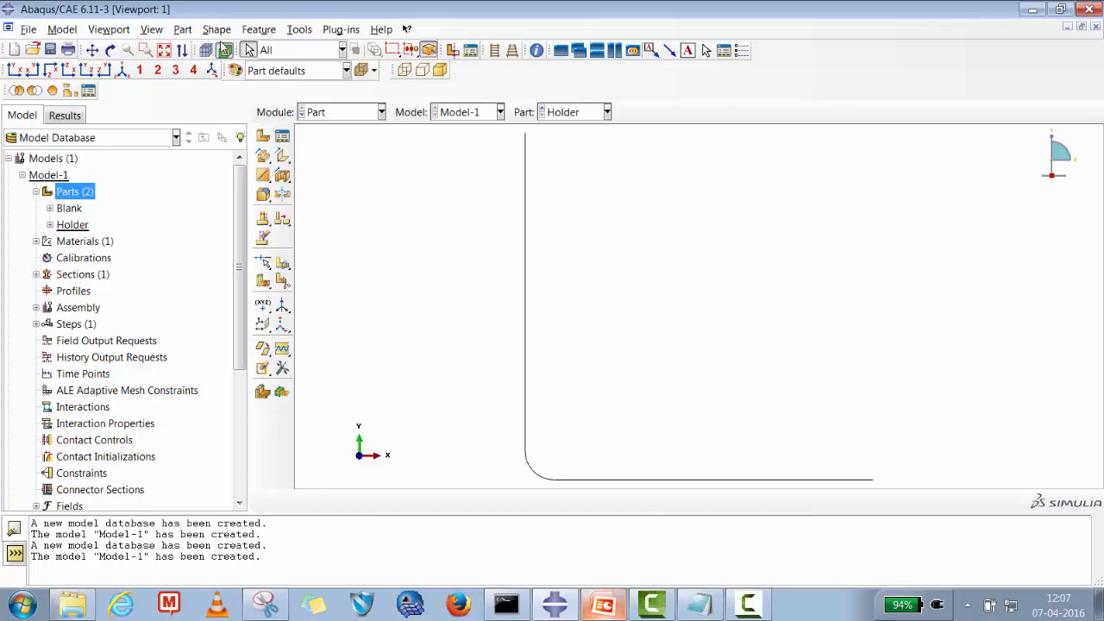
Create a reference point on the holder at the centre of its corner fillet arc.
{"action": "left_click", "coordinate": [300, 30]}
{"action": "left_click", "coordinate": [332, 64]}
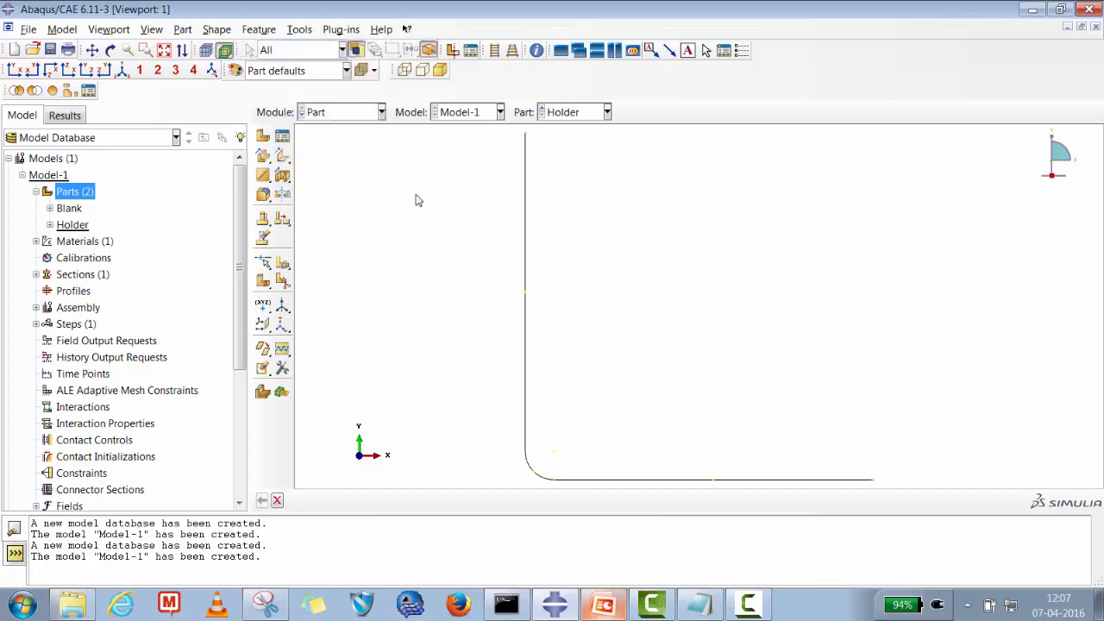
{"action": "left_click", "coordinate": [557, 457]}
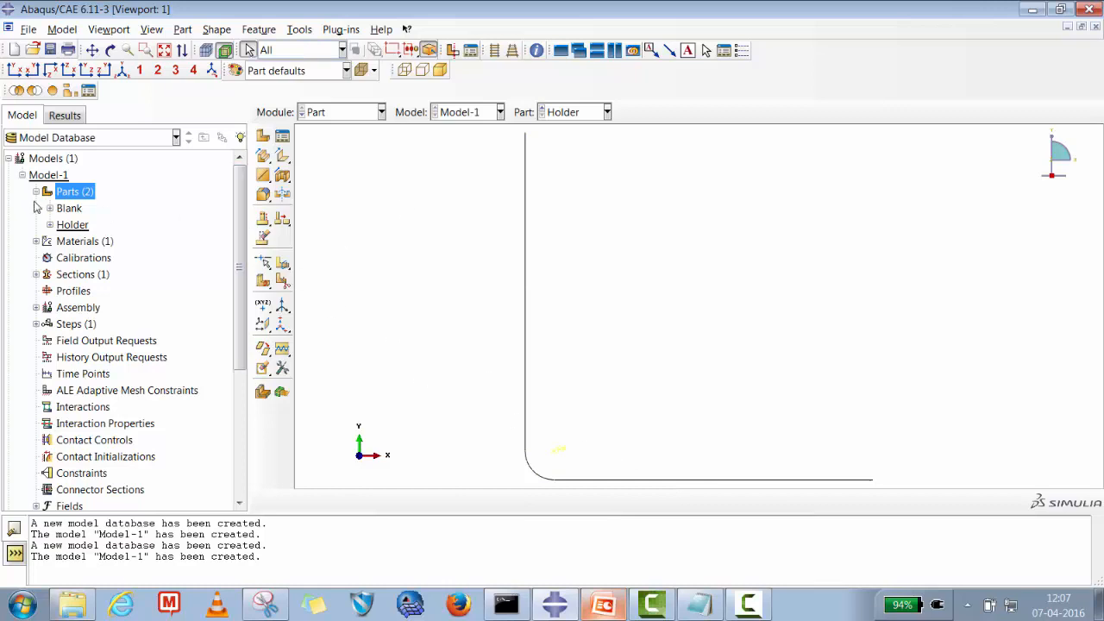
Create a 2D planar discrete rigid wire part named Die with an approximate size of 300.
{"action": "right_click", "coordinate": [83, 196]}
{"action": "left_click", "coordinate": [112, 223]}
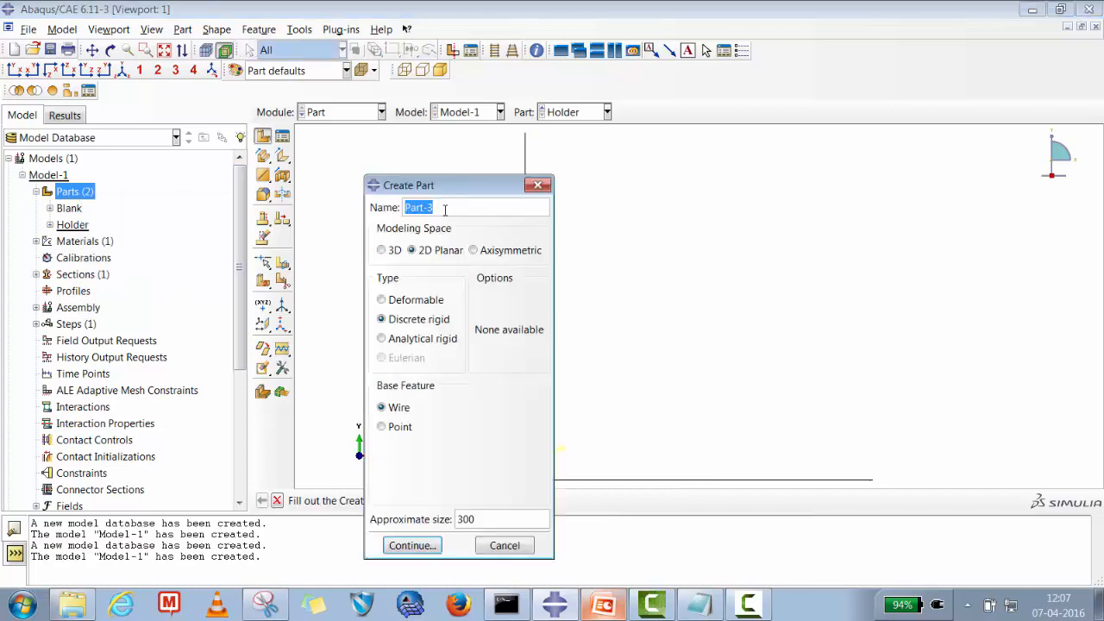
{"action": "type", "text": "Die"}
{"action": "left_click", "coordinate": [408, 545]}
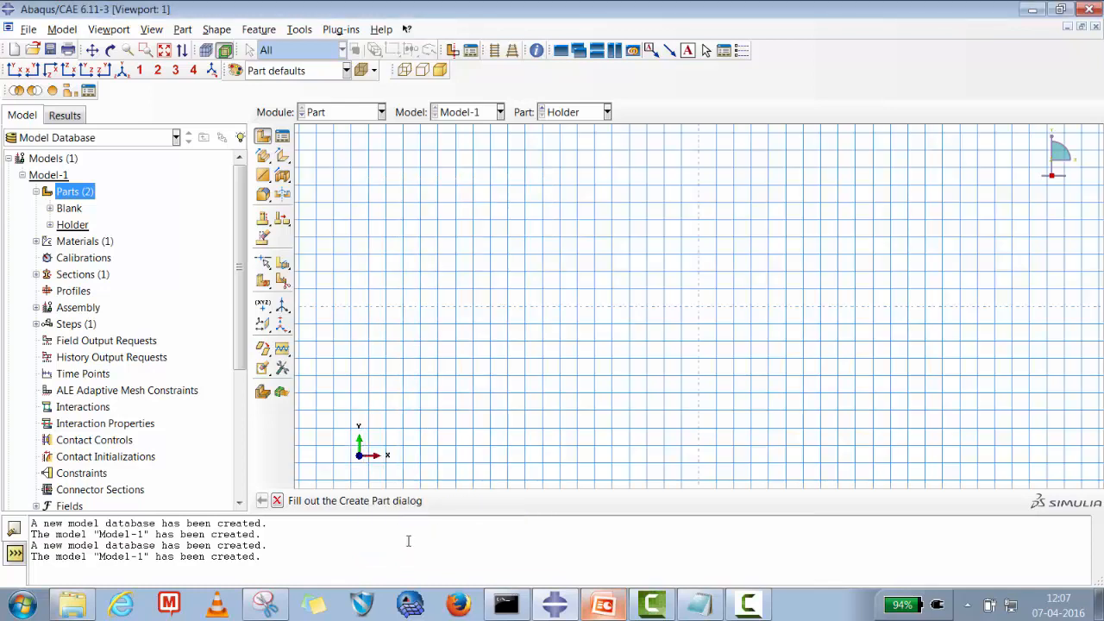
Place isolated sketch points for the die at 0,0 and about 60 from the origin on both sides along the X axis.
{"action": "left_click", "coordinate": [263, 116]}
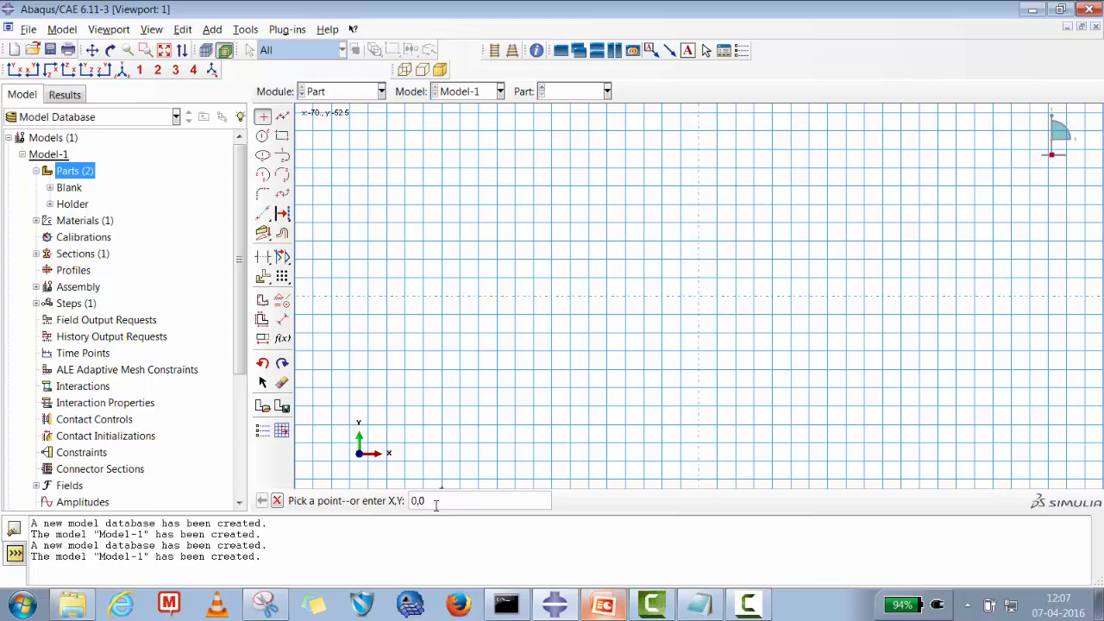
{"action": "key", "text": "Return"}
{"action": "key", "text": "Return"}
{"action": "key", "text": "Return"}
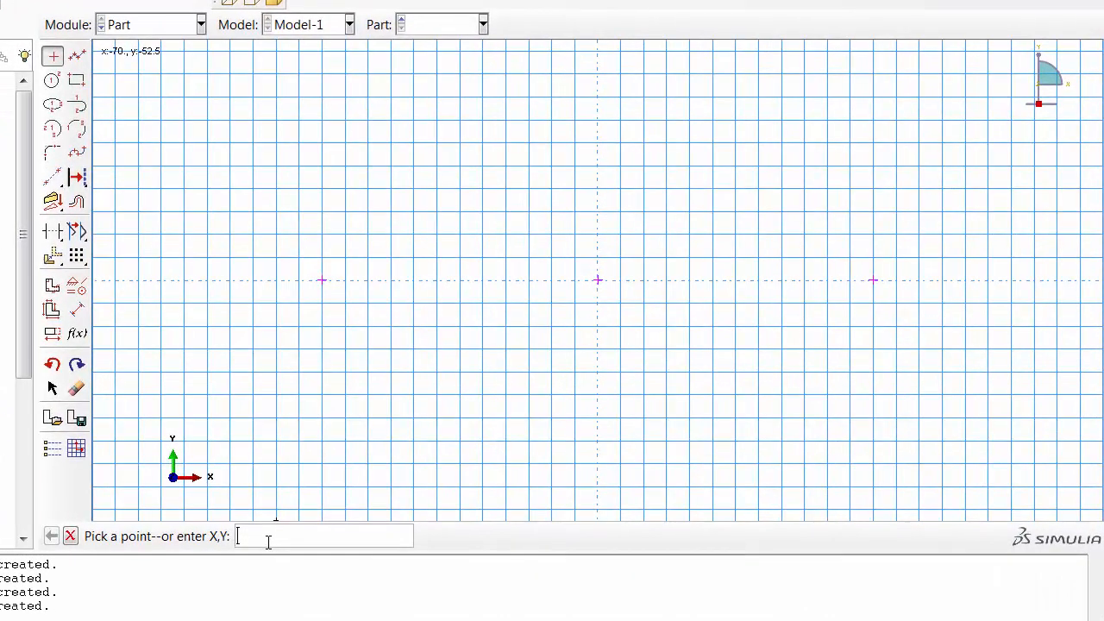
Delete the die sketch point on the negative X axis and place a point at 0,-60 instead.
{"action": "left_click", "coordinate": [76, 388]}
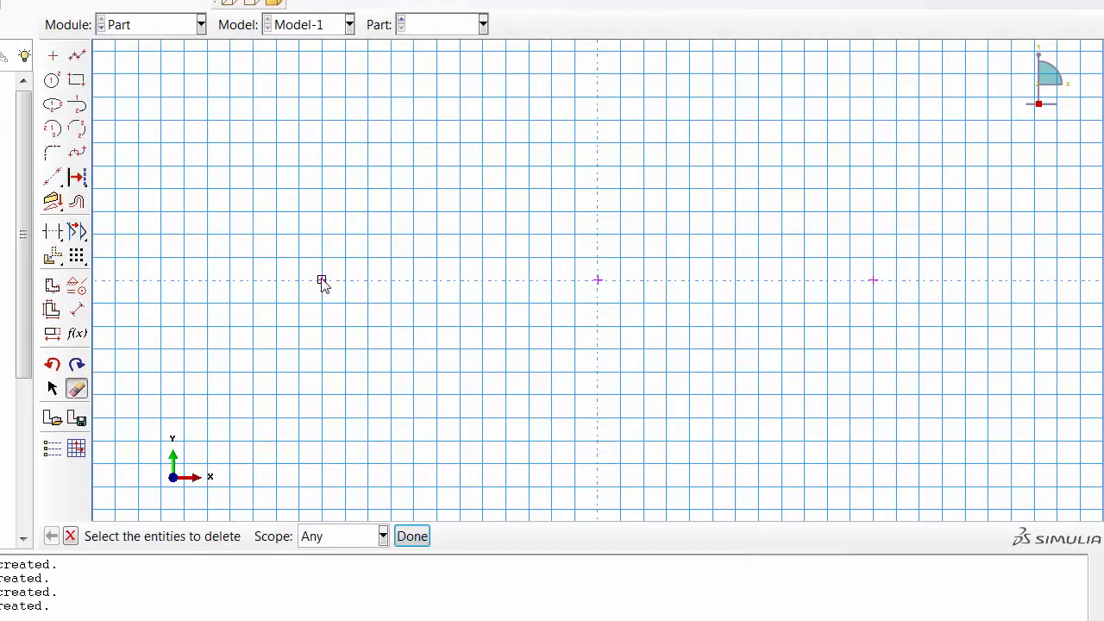
{"action": "left_click", "coordinate": [321, 280]}
{"action": "left_click", "coordinate": [413, 535]}
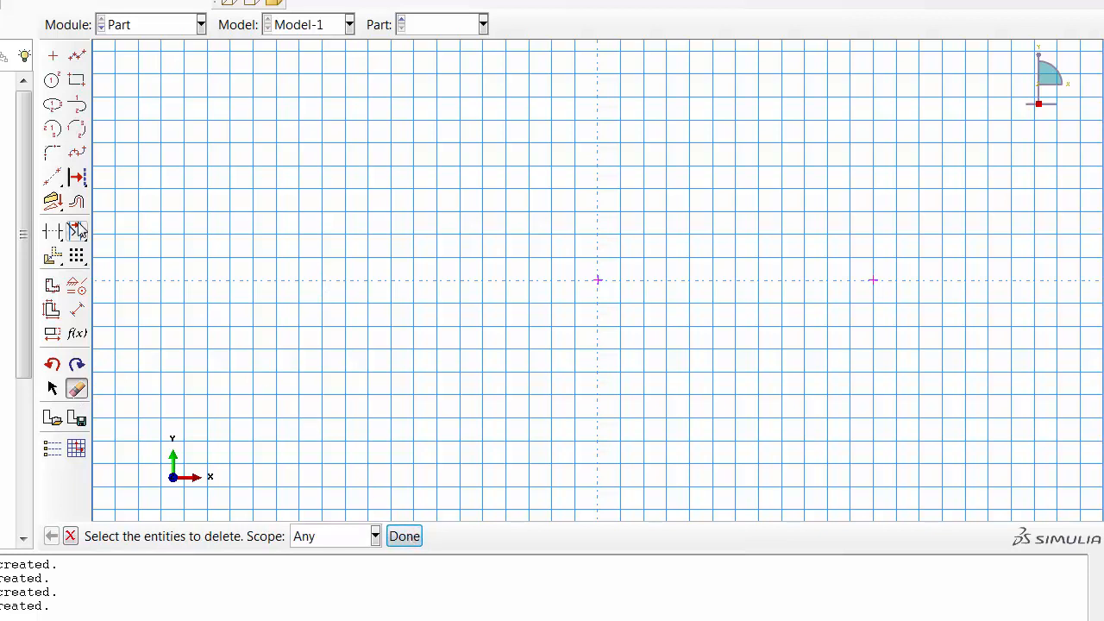
{"action": "left_click", "coordinate": [54, 57]}
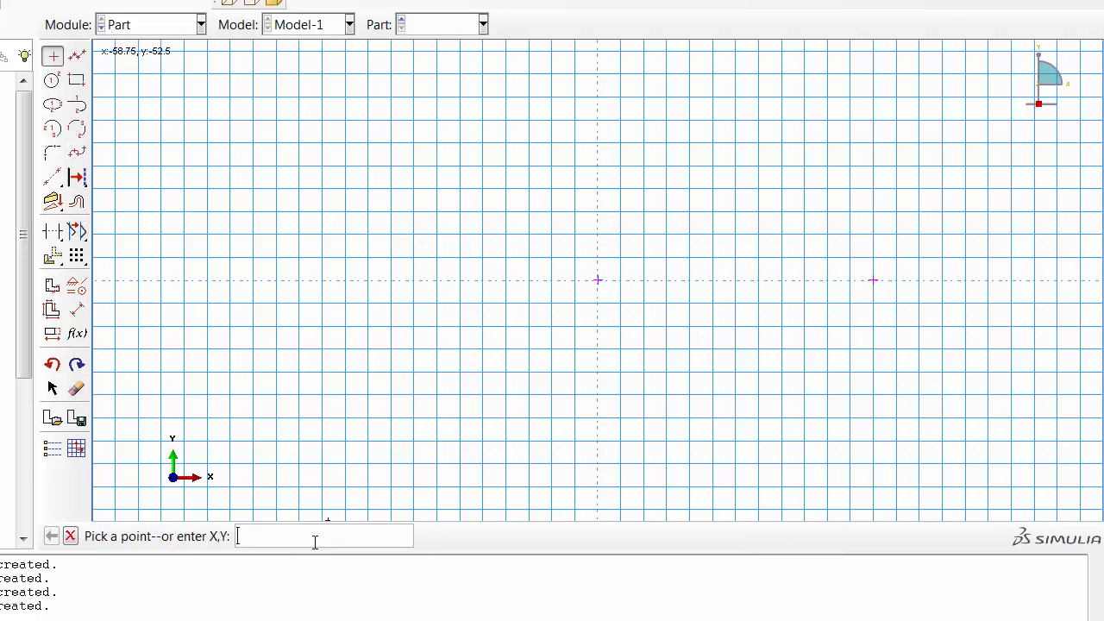
{"action": "type", "text": "0,-60"}
{"action": "key", "text": "Return"}
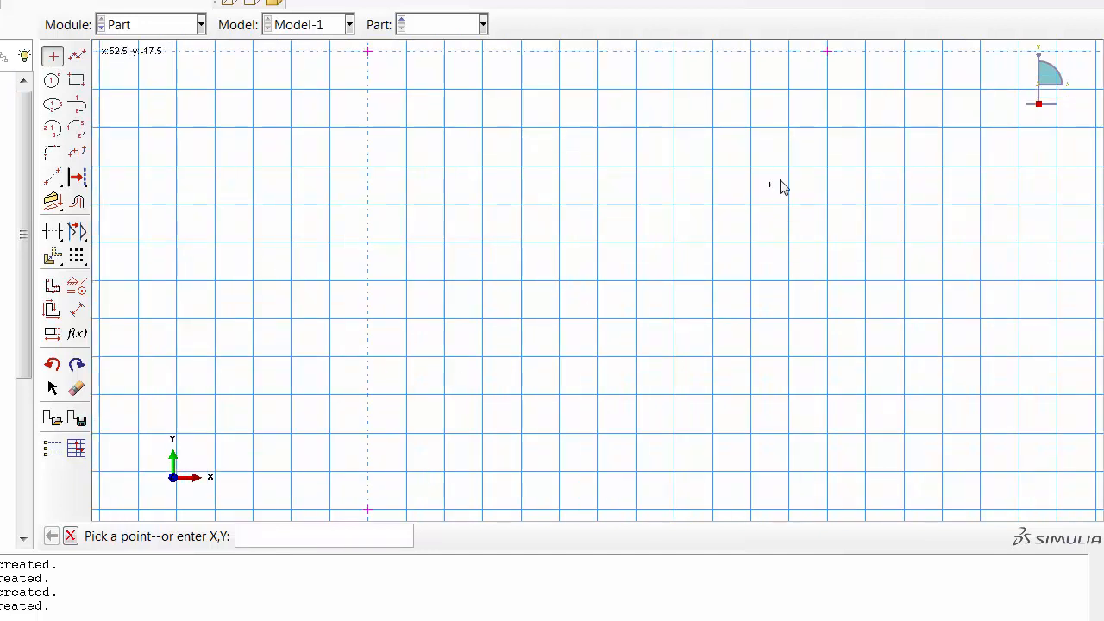
Connect the three die points with a horizontal and a vertical line meeting at the origin.
{"action": "left_click", "coordinate": [77, 56]}
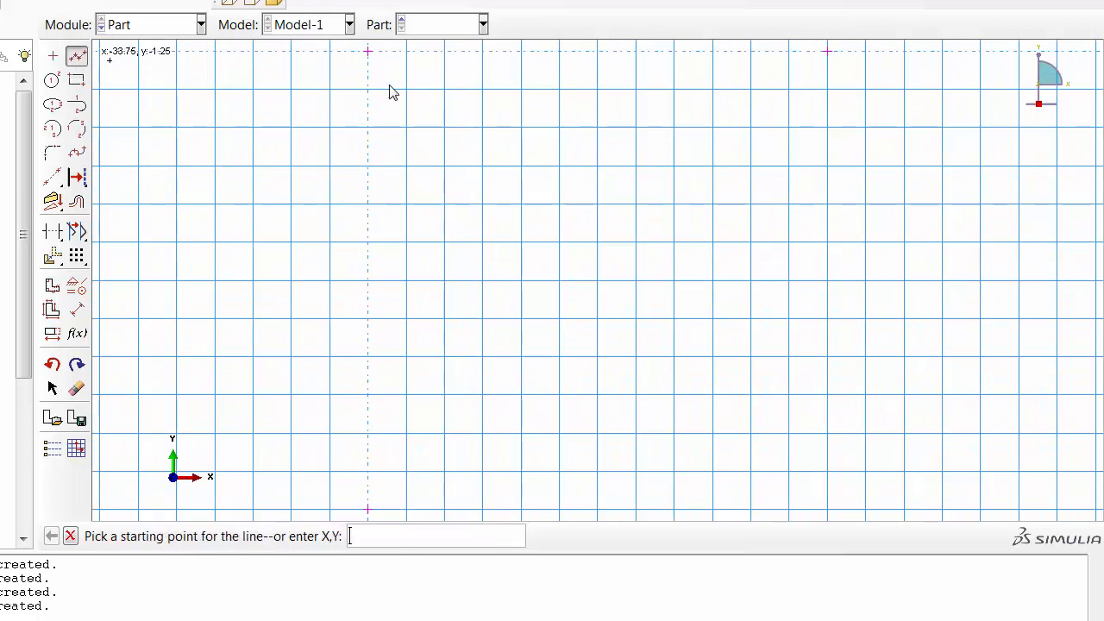
{"action": "left_click", "coordinate": [828, 51]}
{"action": "left_click", "coordinate": [371, 52]}
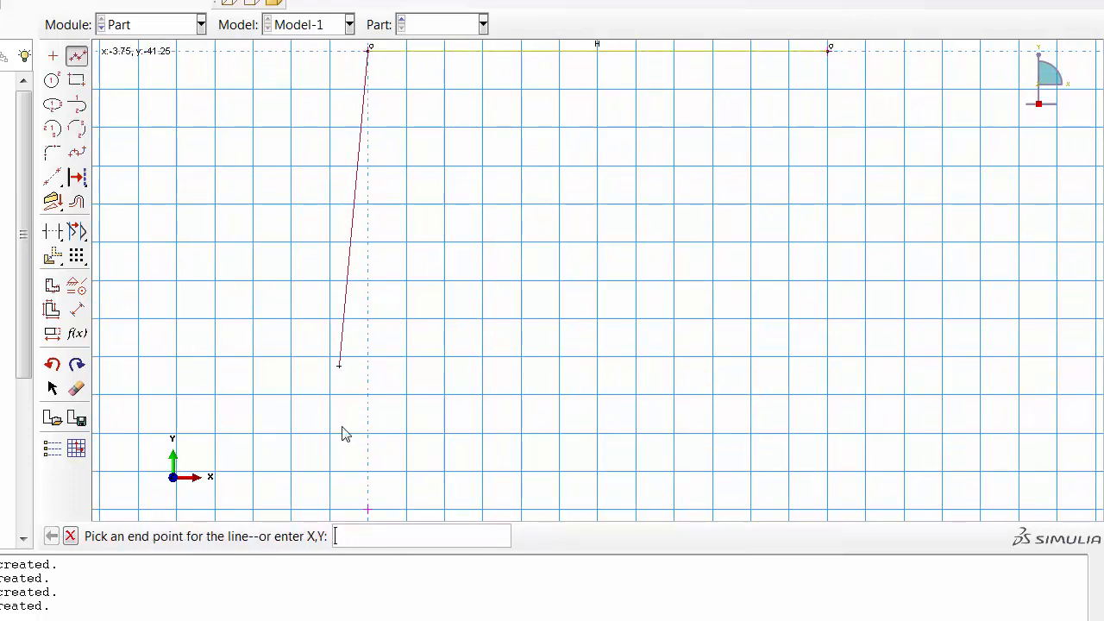
{"action": "left_click", "coordinate": [370, 509]}
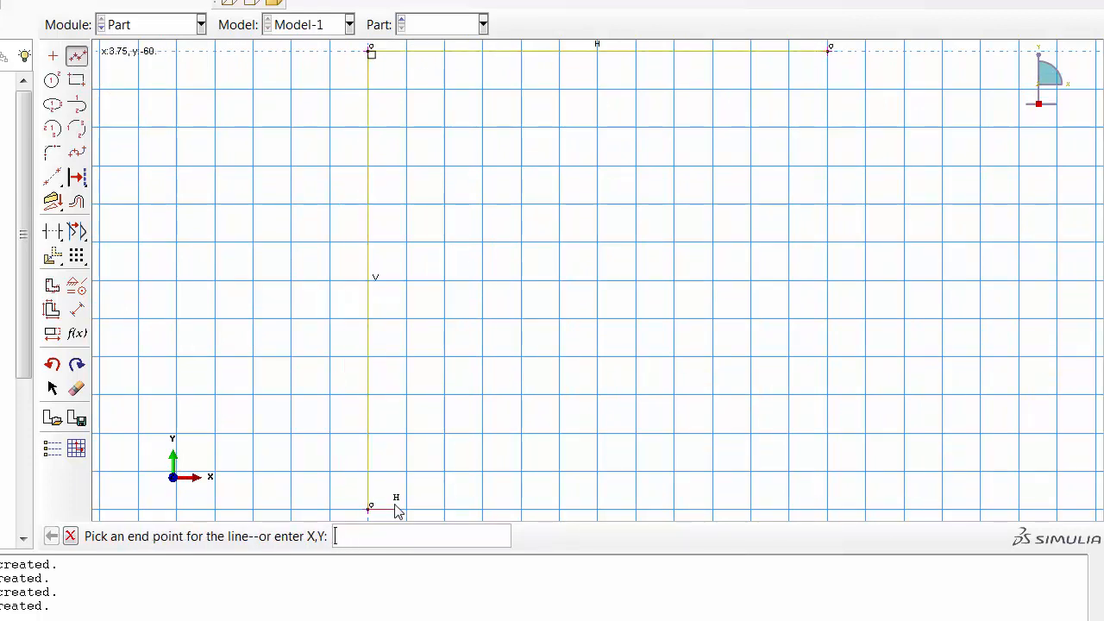
{"action": "left_click", "coordinate": [71, 536]}
Fillet the die profile's corner at the origin with a radius of 5 and finish the wire sketch.
{"action": "left_click", "coordinate": [51, 153]}
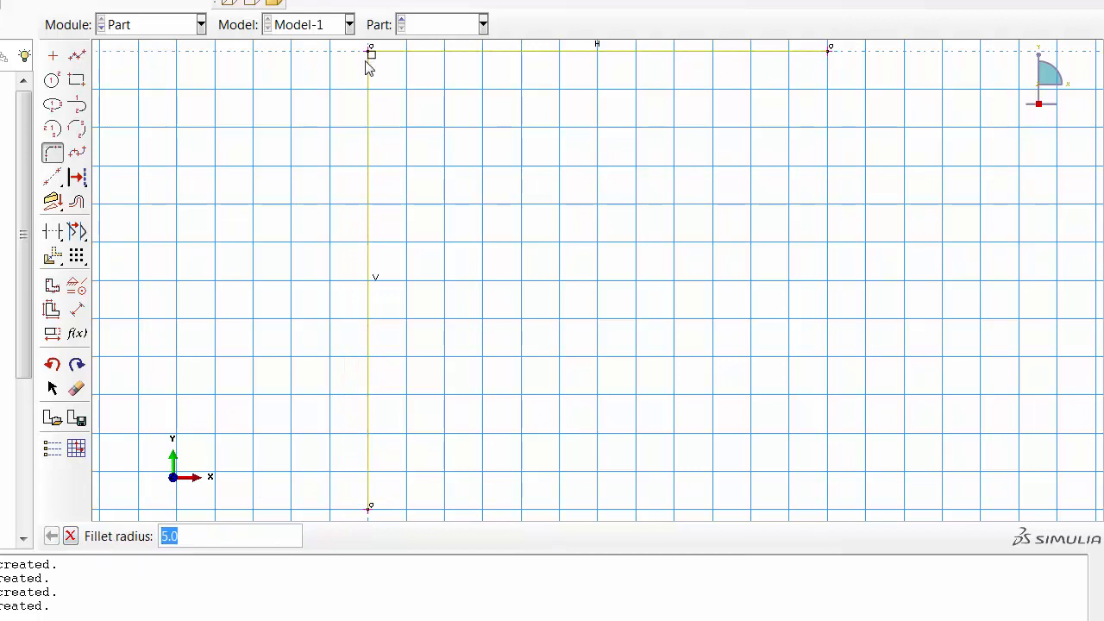
{"action": "key", "text": "Return"}
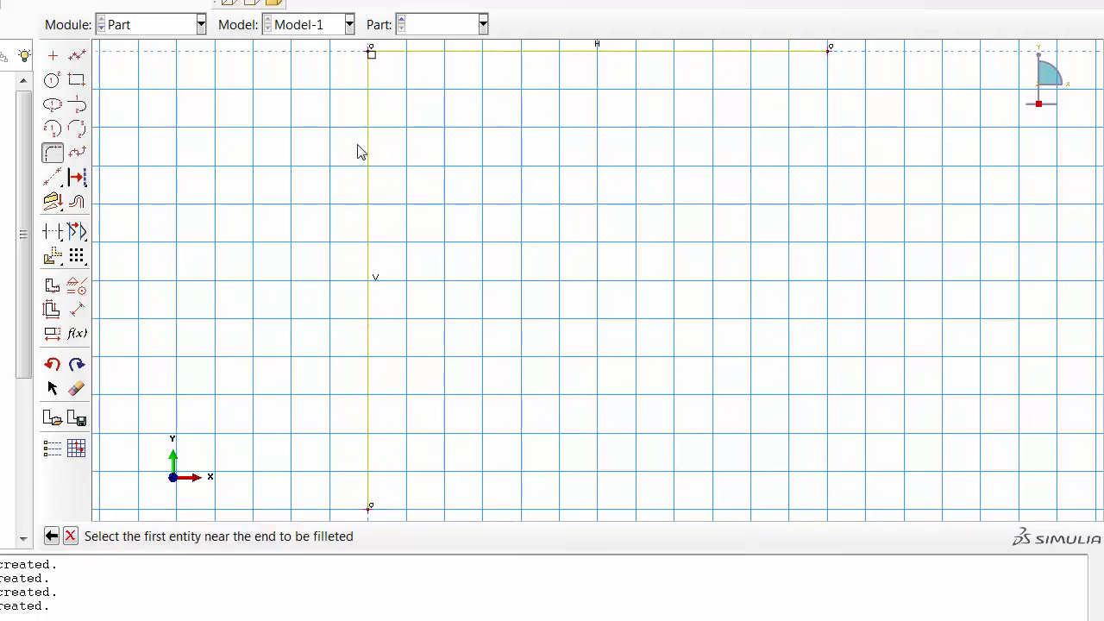
{"action": "left_click", "coordinate": [371, 131]}
{"action": "left_click", "coordinate": [417, 53]}
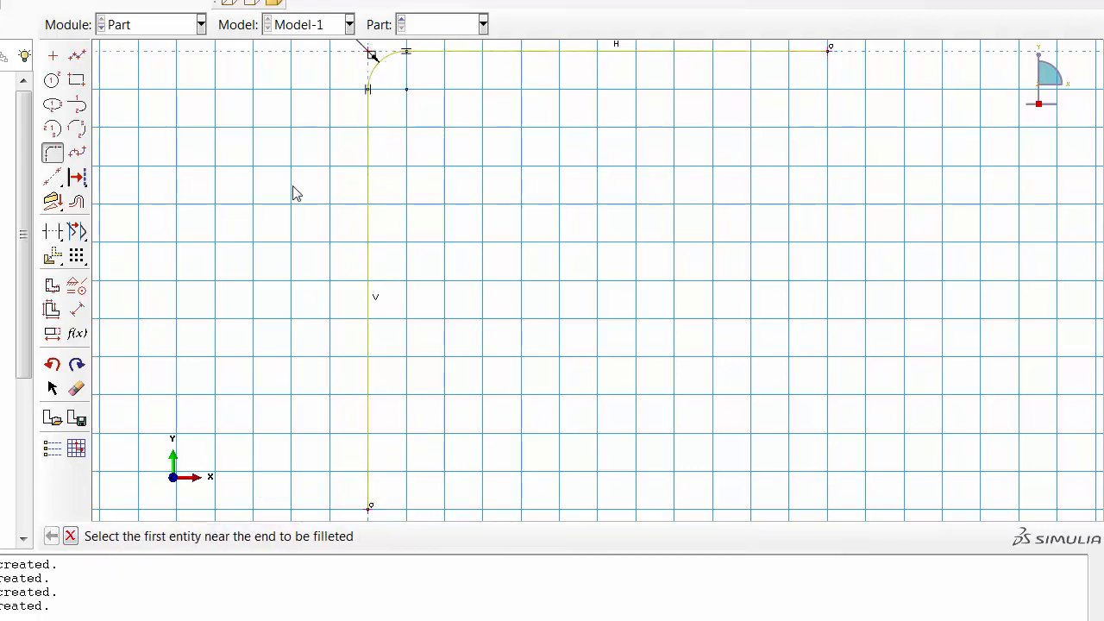
{"action": "left_click", "coordinate": [68, 535]}
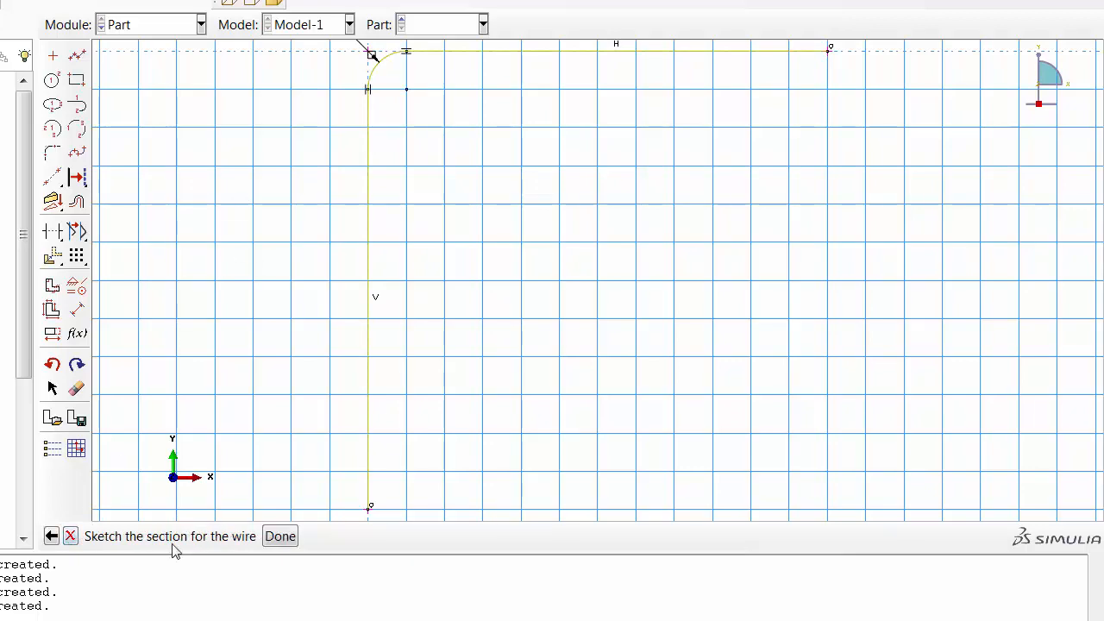
{"action": "left_click", "coordinate": [276, 536]}
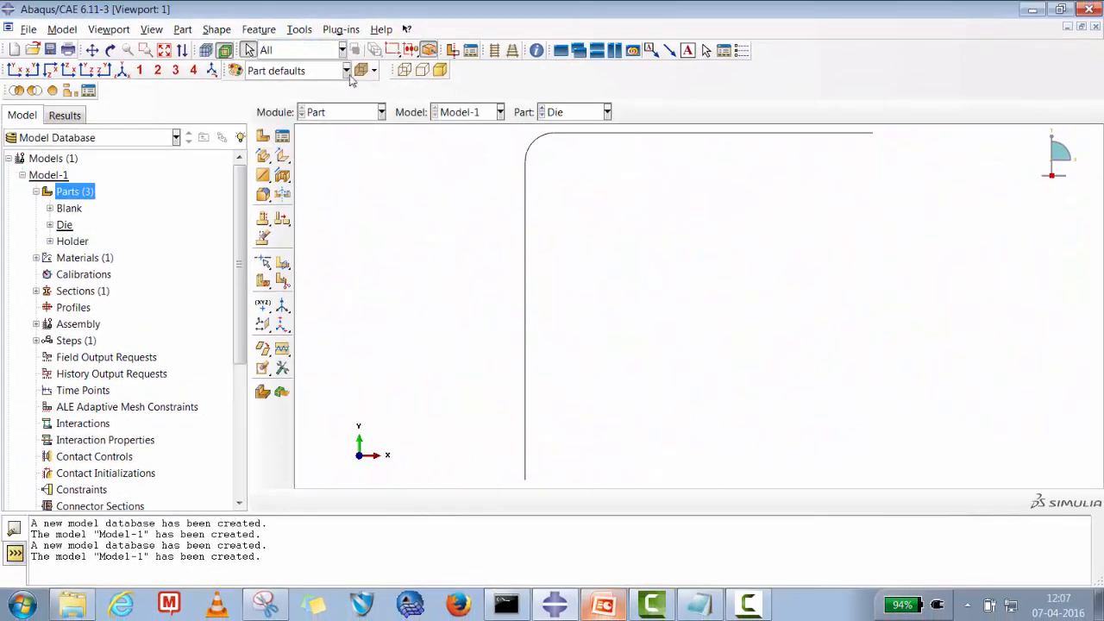
Create a reference point on the die at the centre of its corner fillet arc.
{"action": "left_click", "coordinate": [304, 29]}
{"action": "left_click", "coordinate": [328, 66]}
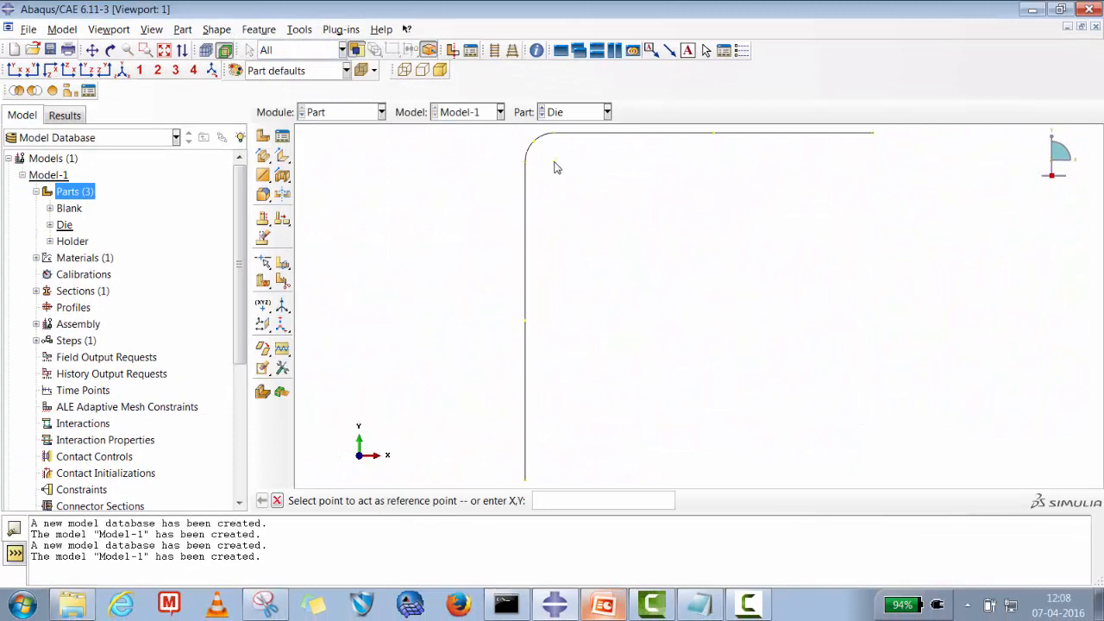
{"action": "left_click", "coordinate": [556, 167]}
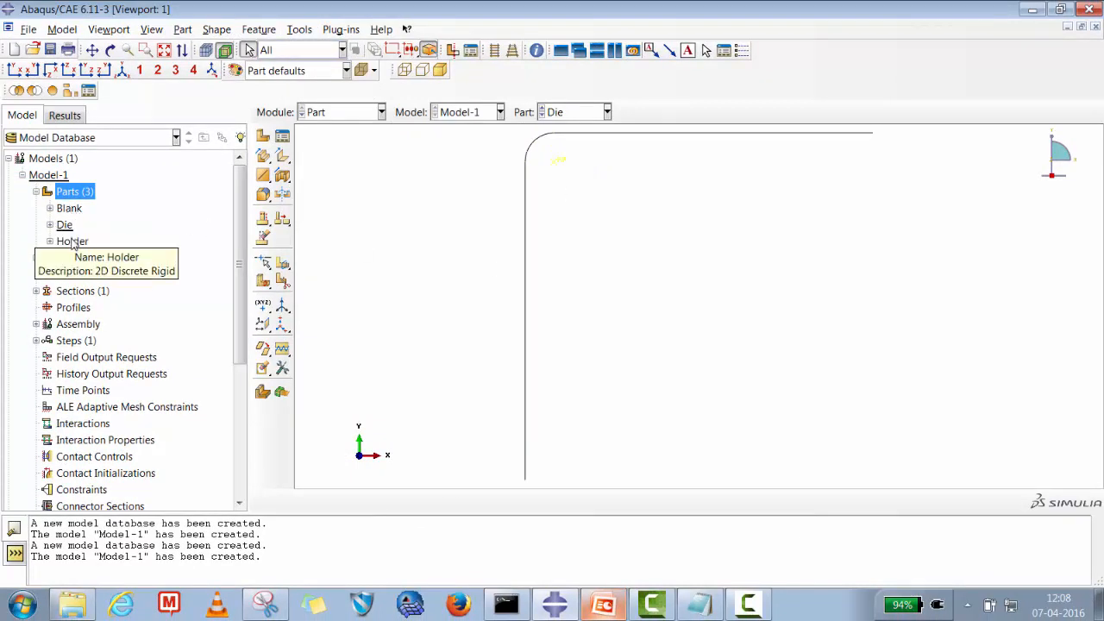
Create a 2D planar discrete rigid wire part named Punch with an approximate size of 300.
{"action": "right_click", "coordinate": [89, 193]}
{"action": "left_click", "coordinate": [134, 215]}
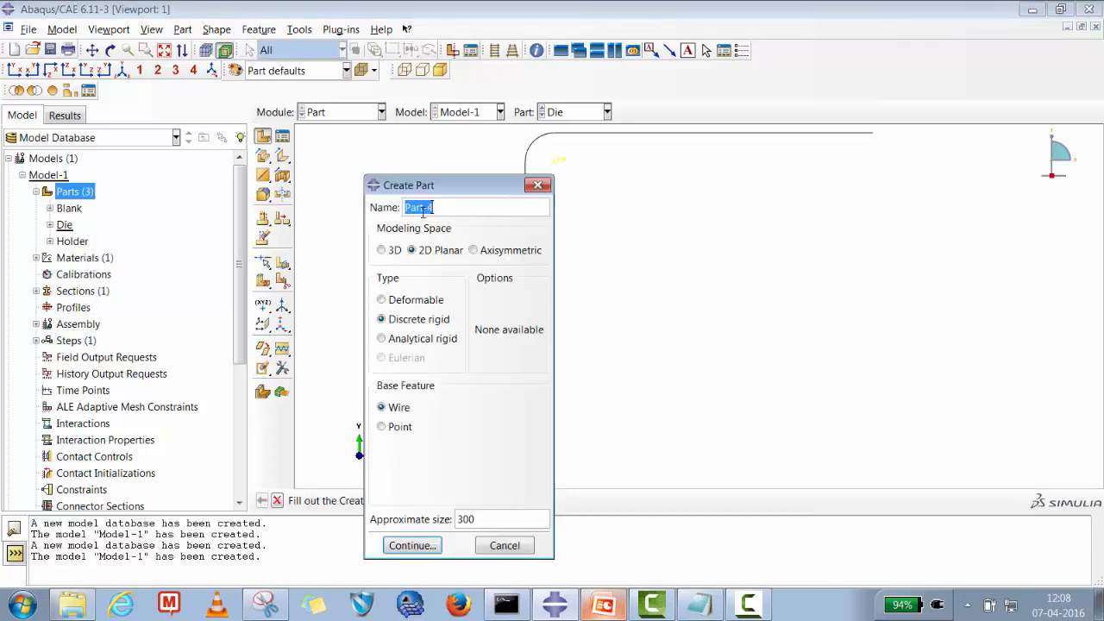
{"action": "type", "text": "Punch"}
{"action": "left_click", "coordinate": [398, 546]}
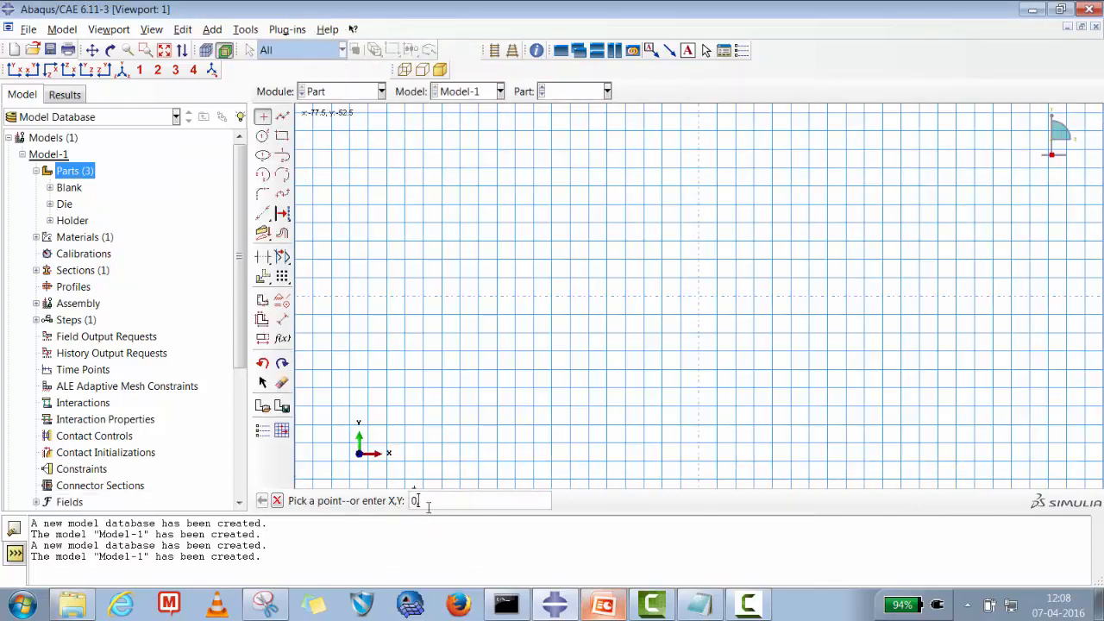
Place isolated sketch points for the punch at 0,0, -55,0 and 0,55, and fit the view.
{"action": "key", "text": "Return"}
{"action": "type", "text": "-55,"}
{"action": "key", "text": "Return"}
{"action": "type", "text": "0,55"}
{"action": "key", "text": "Return"}
{"action": "left_click", "coordinate": [163, 49]}
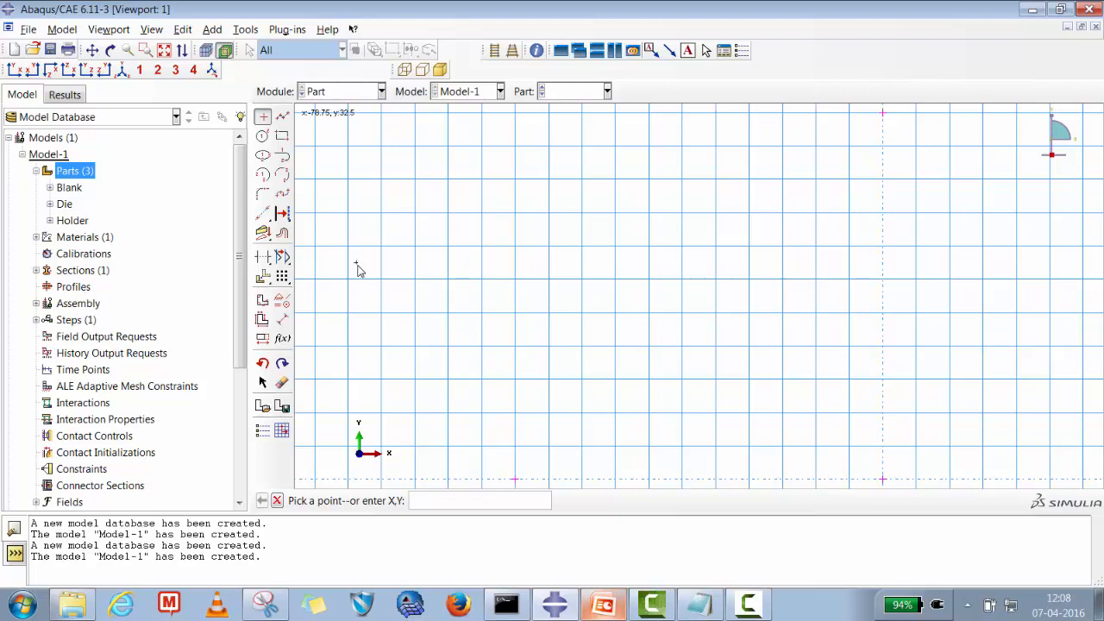
Connect the three punch points with a horizontal and a vertical line meeting at the origin.
{"action": "left_click", "coordinate": [282, 117]}
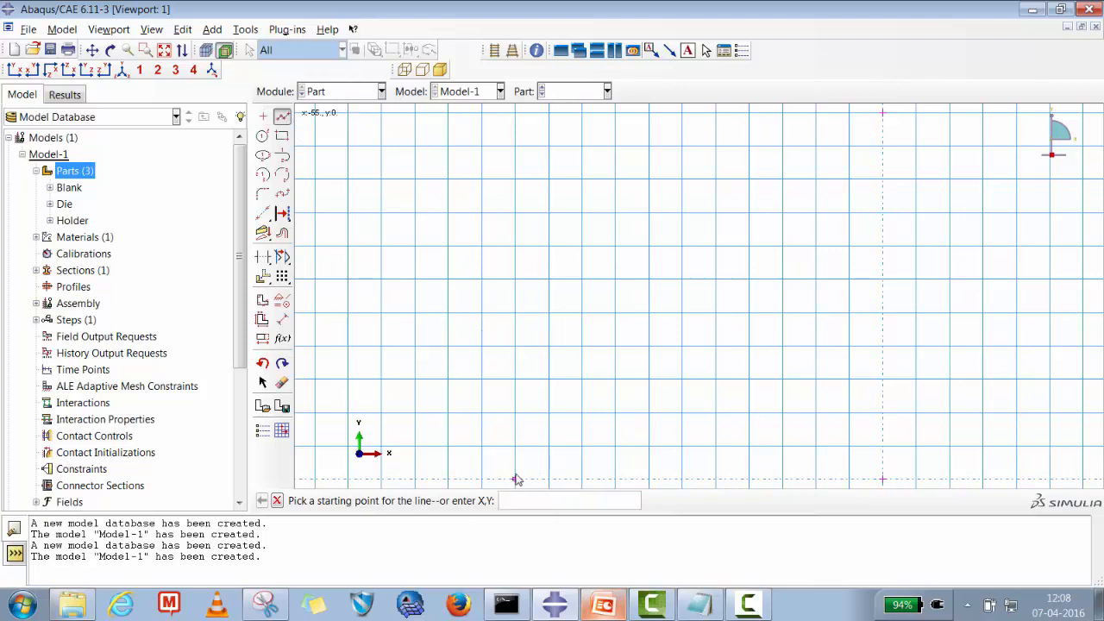
{"action": "left_click", "coordinate": [515, 478]}
{"action": "left_click", "coordinate": [881, 480]}
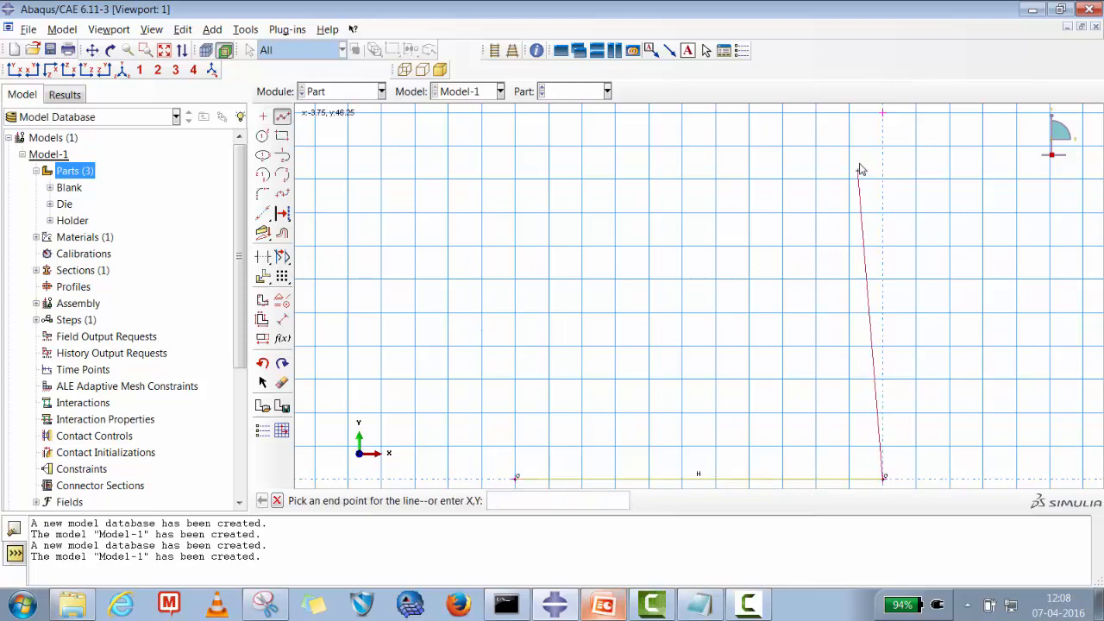
{"action": "left_click", "coordinate": [884, 111]}
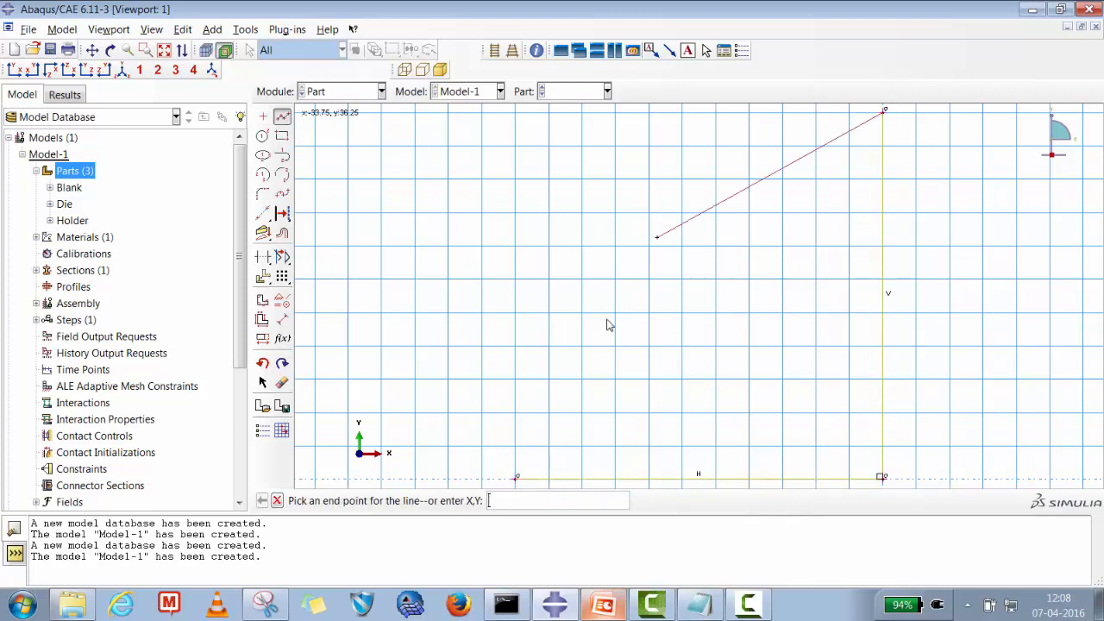
{"action": "left_click", "coordinate": [278, 501]}
Fillet the punch profile's corner at the origin with a radius of 5.
{"action": "left_click", "coordinate": [263, 194]}
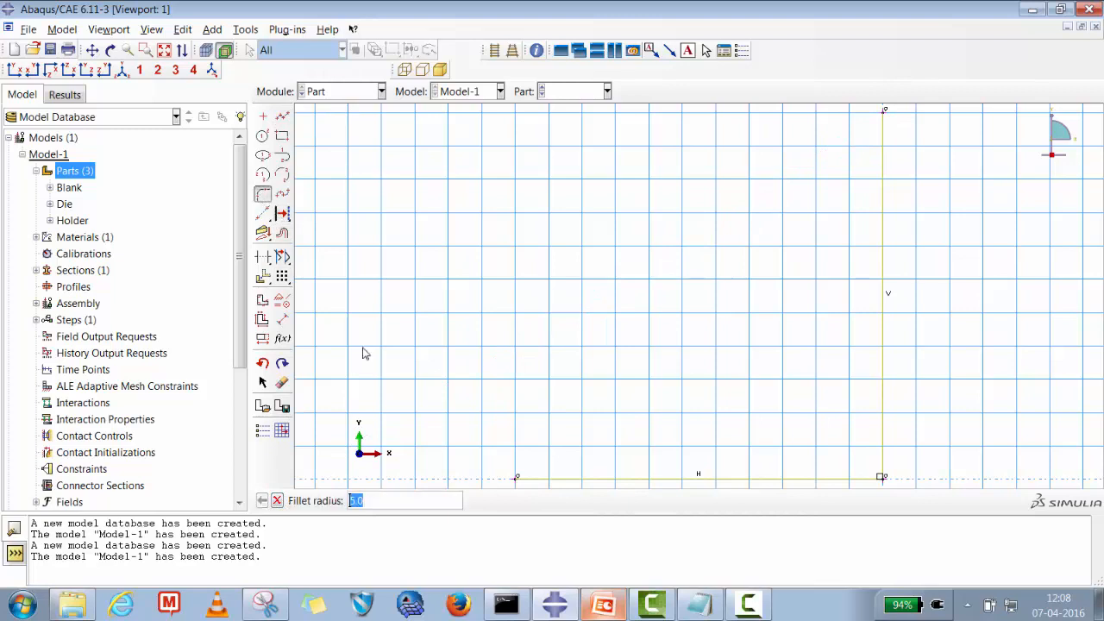
{"action": "key", "text": "Return"}
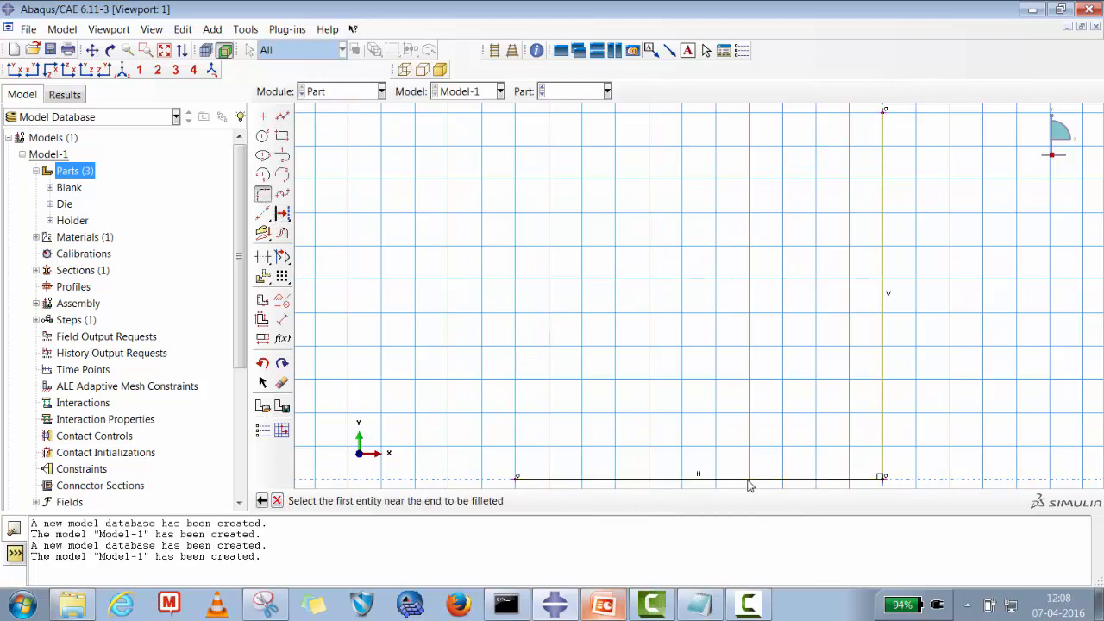
{"action": "left_click", "coordinate": [742, 480]}
{"action": "left_click", "coordinate": [882, 435]}
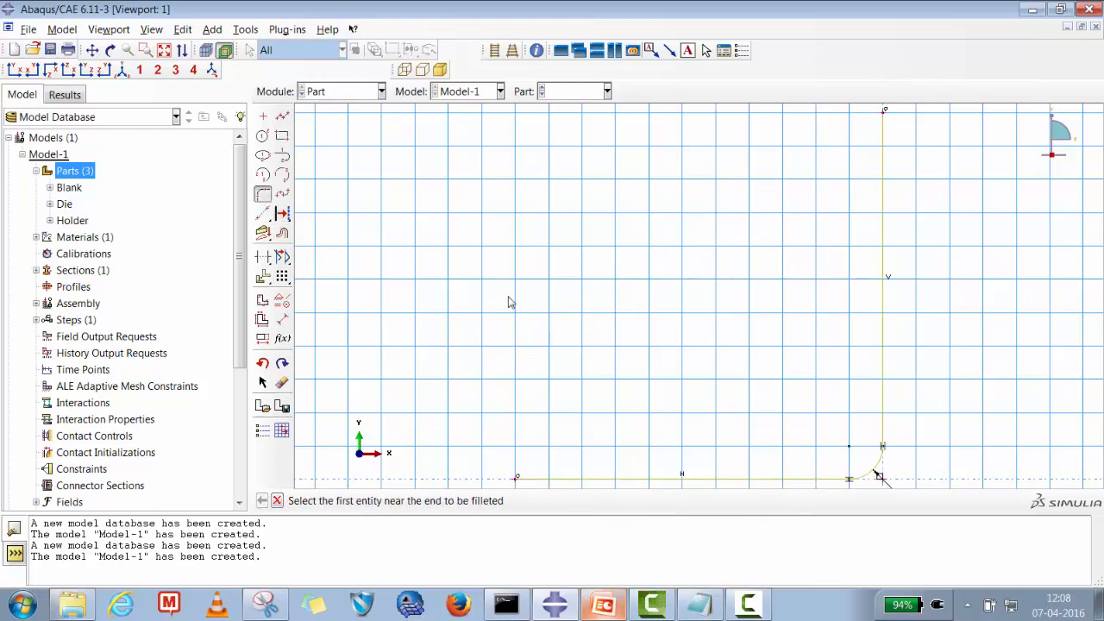
{"action": "left_click", "coordinate": [277, 501]}
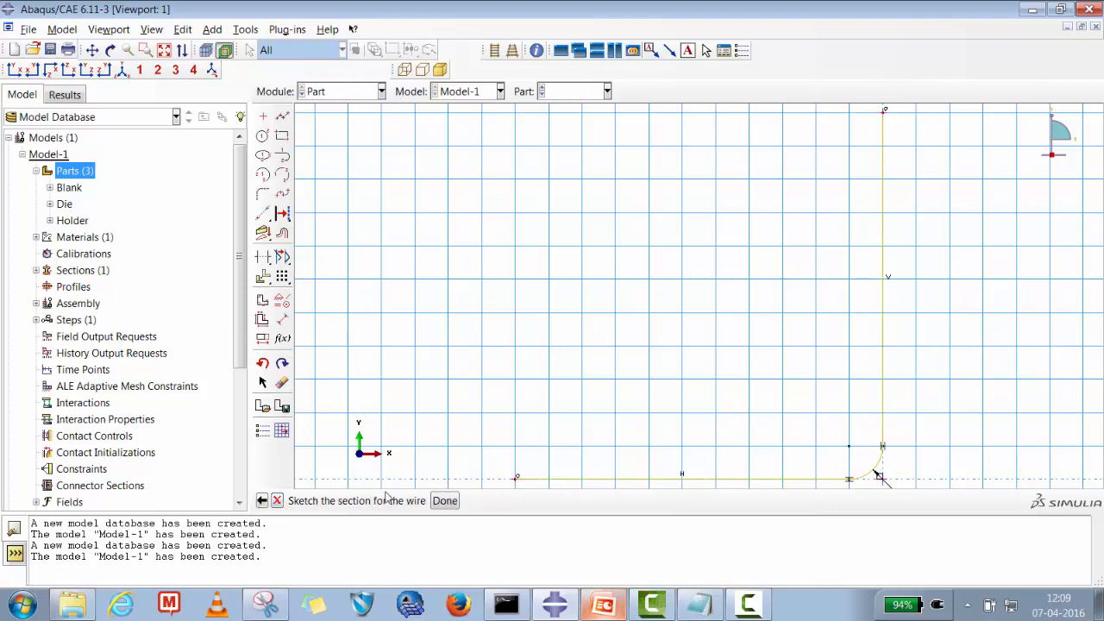
Finish the Punch wire sketch and assign a reference point at the centre of its corner fillet.
{"action": "left_click", "coordinate": [447, 503]}
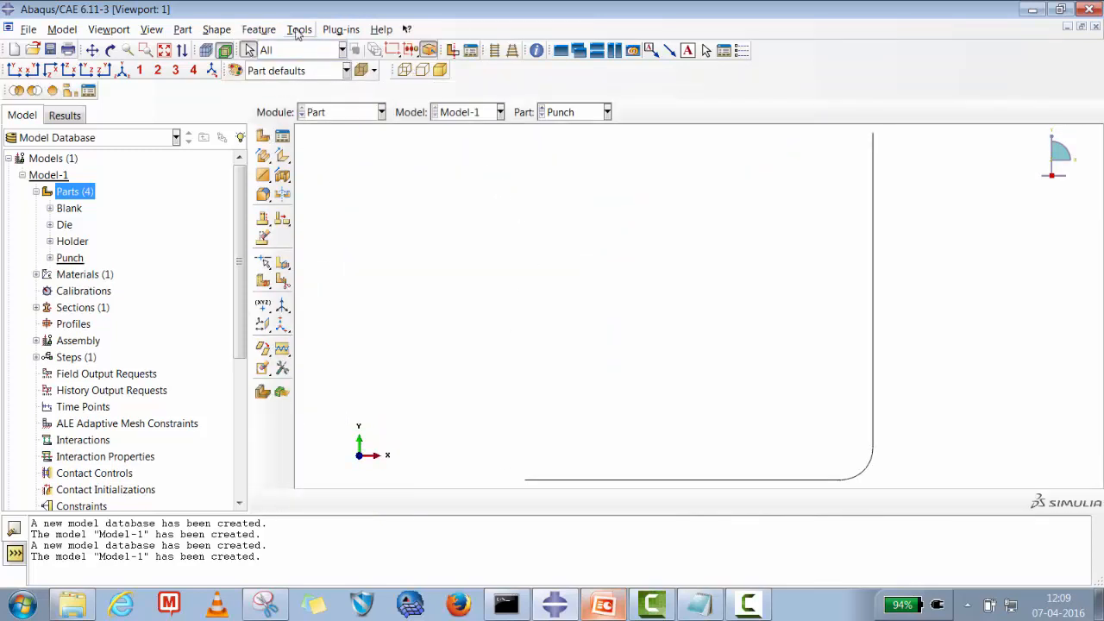
{"action": "left_click", "coordinate": [299, 30]}
{"action": "left_click", "coordinate": [316, 65]}
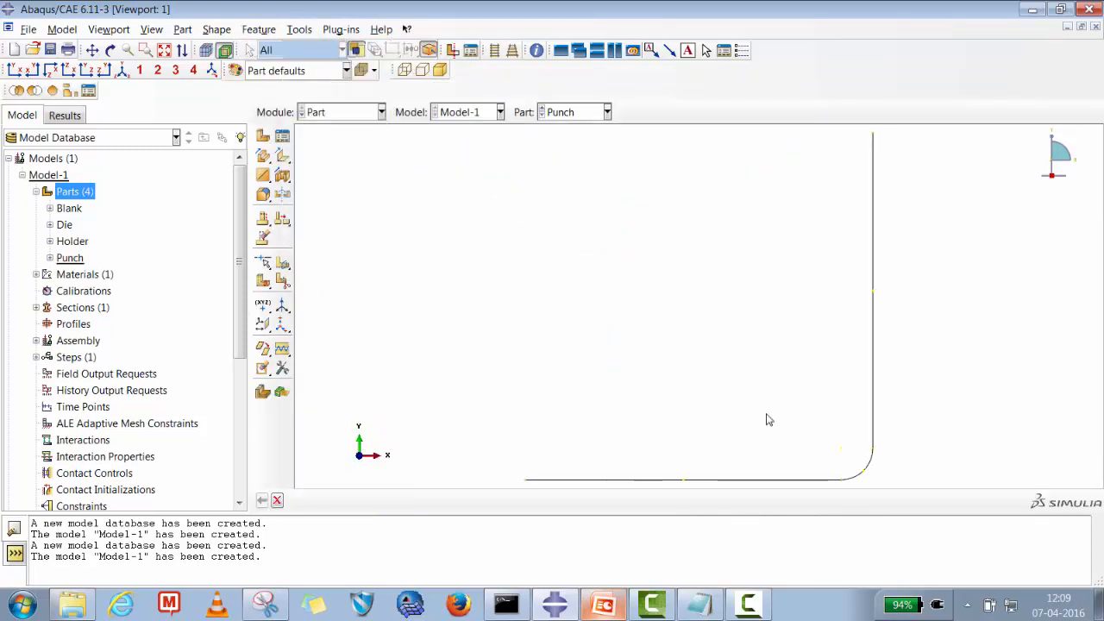
{"action": "left_click", "coordinate": [845, 455]}
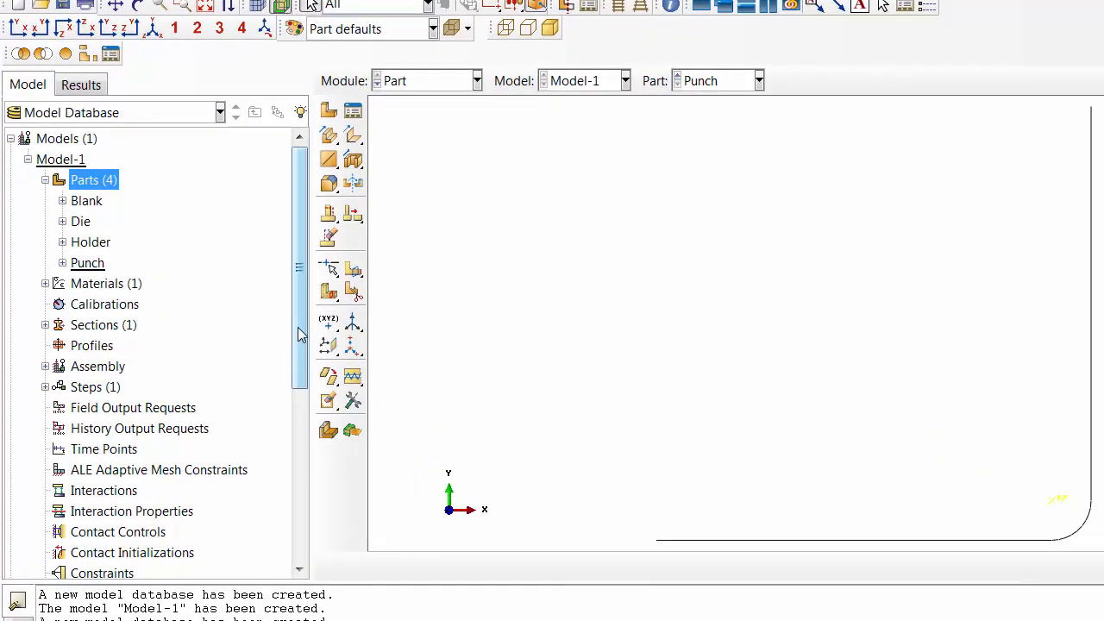
Create dependent assembly instances of the Blank, Die, Holder and Punch parts.
{"action": "scroll", "coordinate": [295, 377], "scroll_direction": "down", "scroll_amount": 3}
{"action": "left_click_drag", "start_coordinate": [297, 362], "coordinate": [299, 317]}
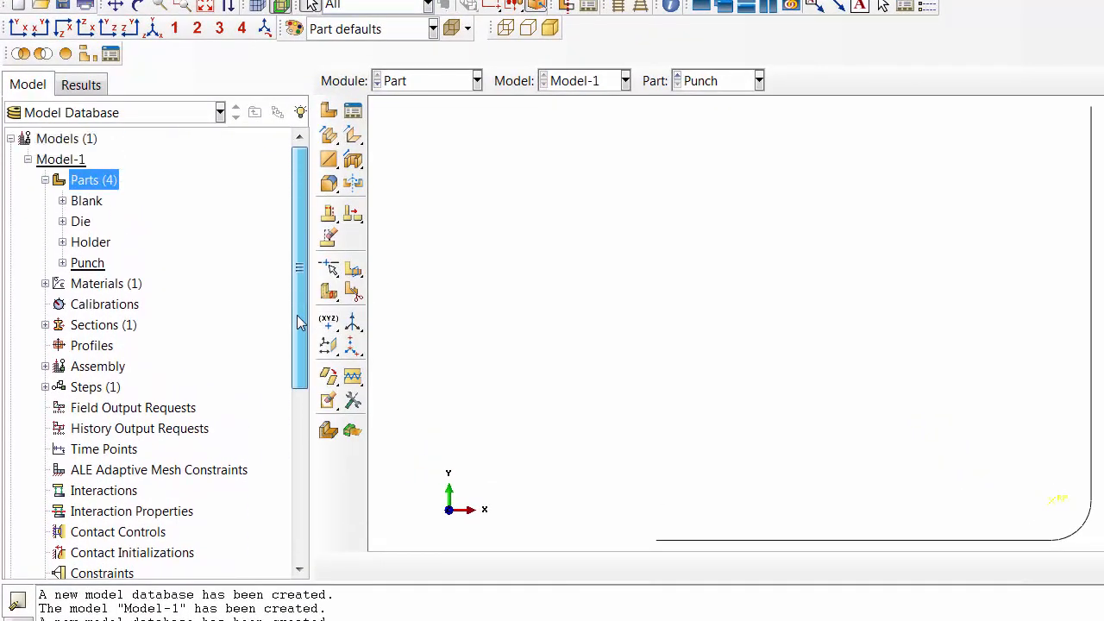
{"action": "left_click", "coordinate": [45, 367]}
{"action": "left_click", "coordinate": [98, 389]}
{"action": "right_click", "coordinate": [99, 389]}
{"action": "left_click", "coordinate": [123, 421]}
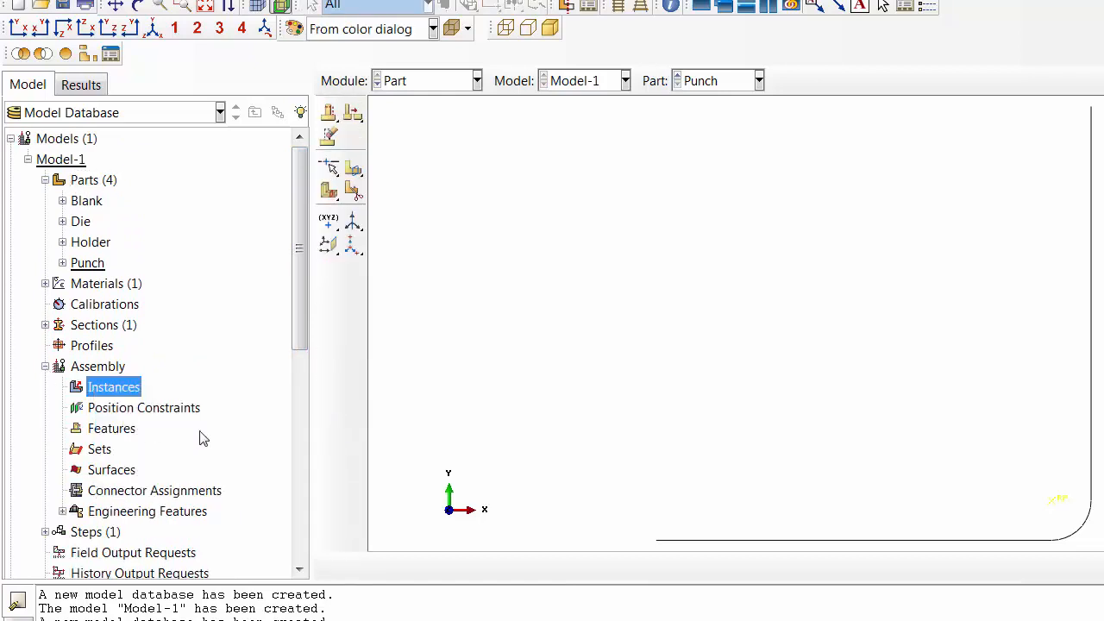
{"action": "left_click_drag", "start_coordinate": [684, 336], "coordinate": [691, 390]}
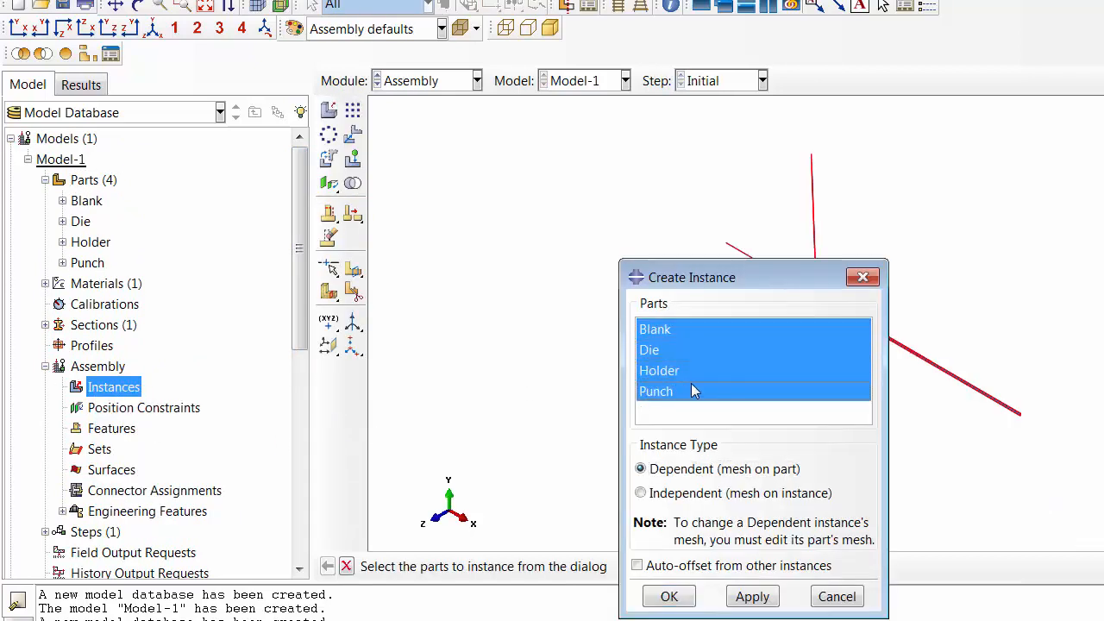
{"action": "left_click", "coordinate": [670, 595]}
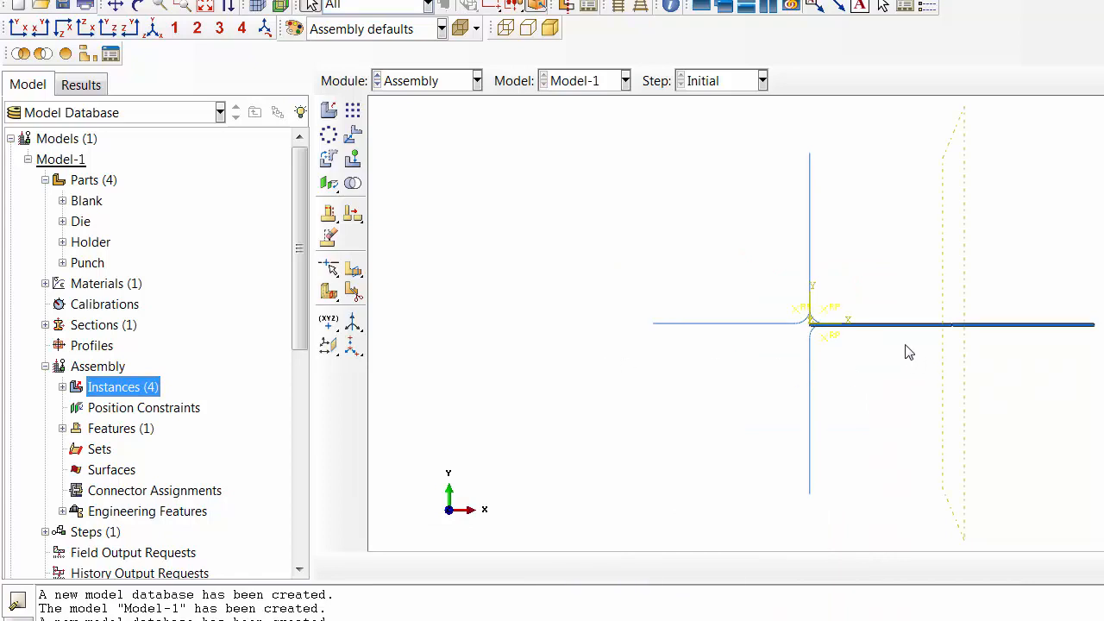
Translate the Punch instance from the free end of its horizontal line to the blank's upper-left corner.
{"action": "left_click", "coordinate": [182, 4]}
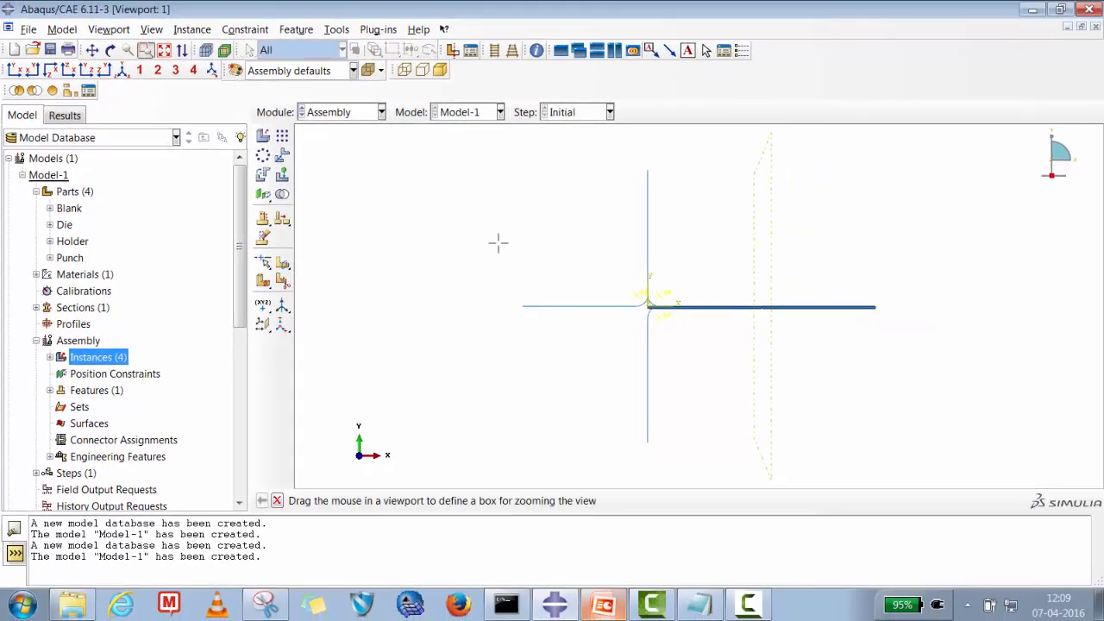
{"action": "left_click_drag", "start_coordinate": [495, 179], "coordinate": [926, 393]}
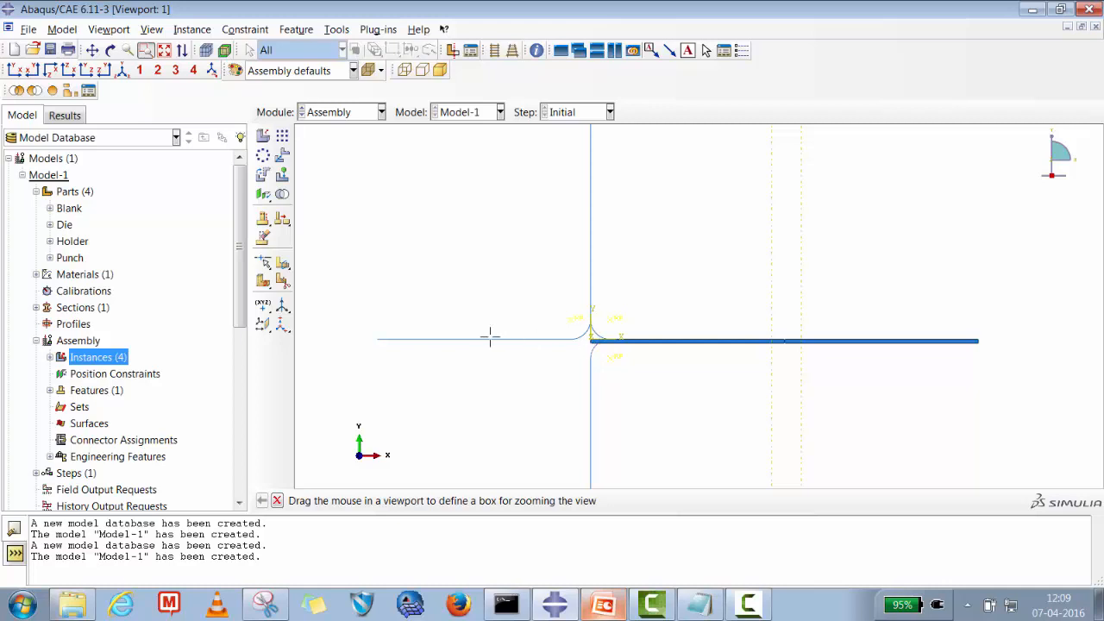
{"action": "left_click", "coordinate": [282, 156]}
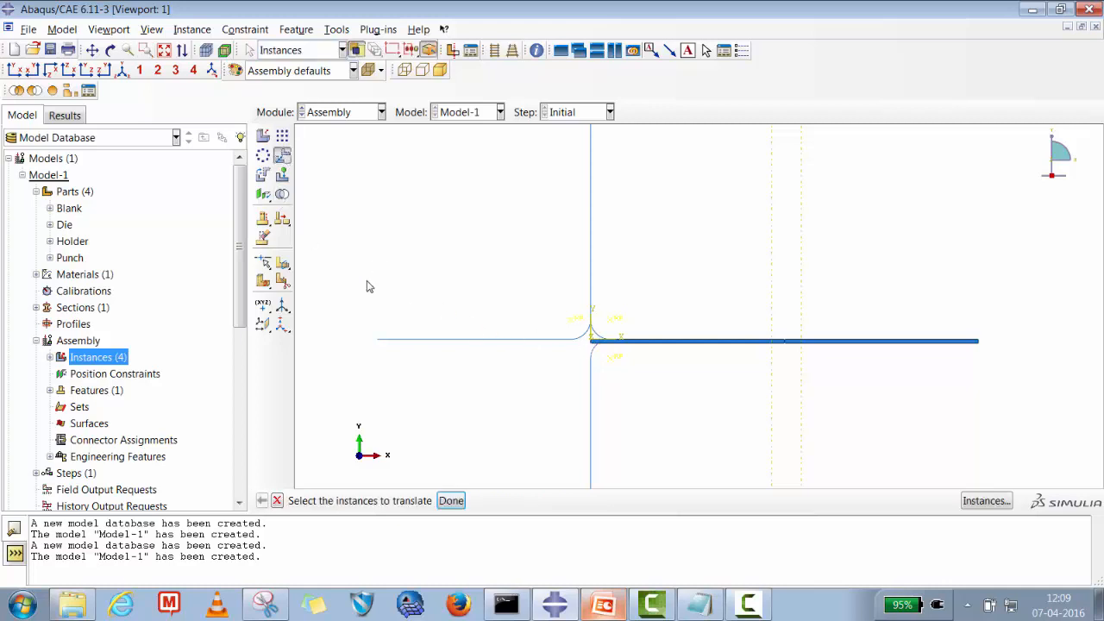
{"action": "left_click", "coordinate": [478, 345]}
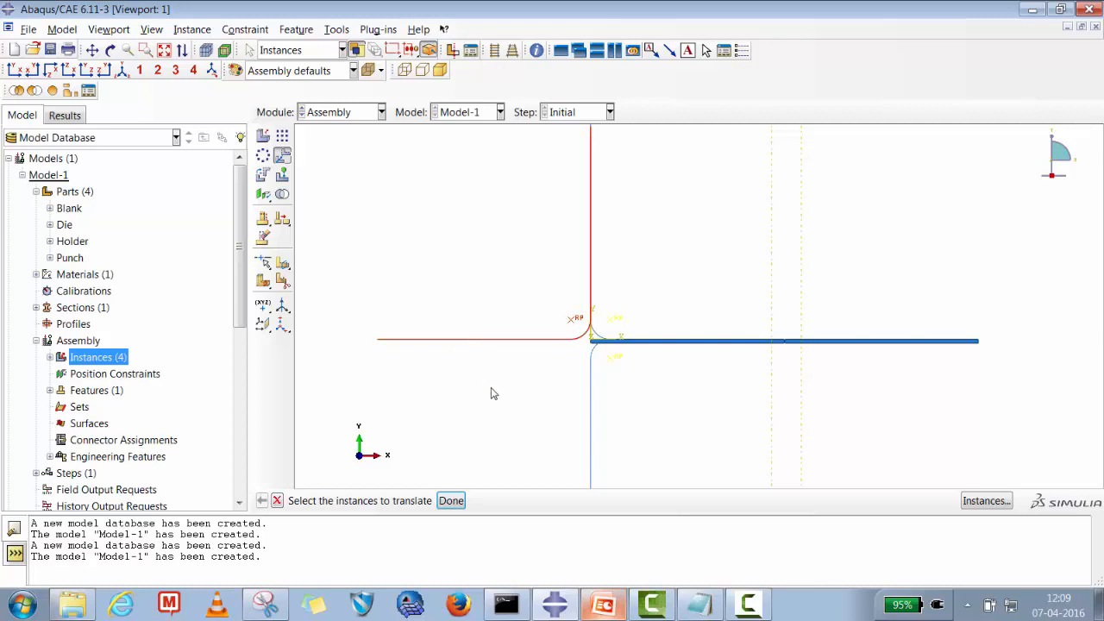
{"action": "left_click", "coordinate": [452, 501]}
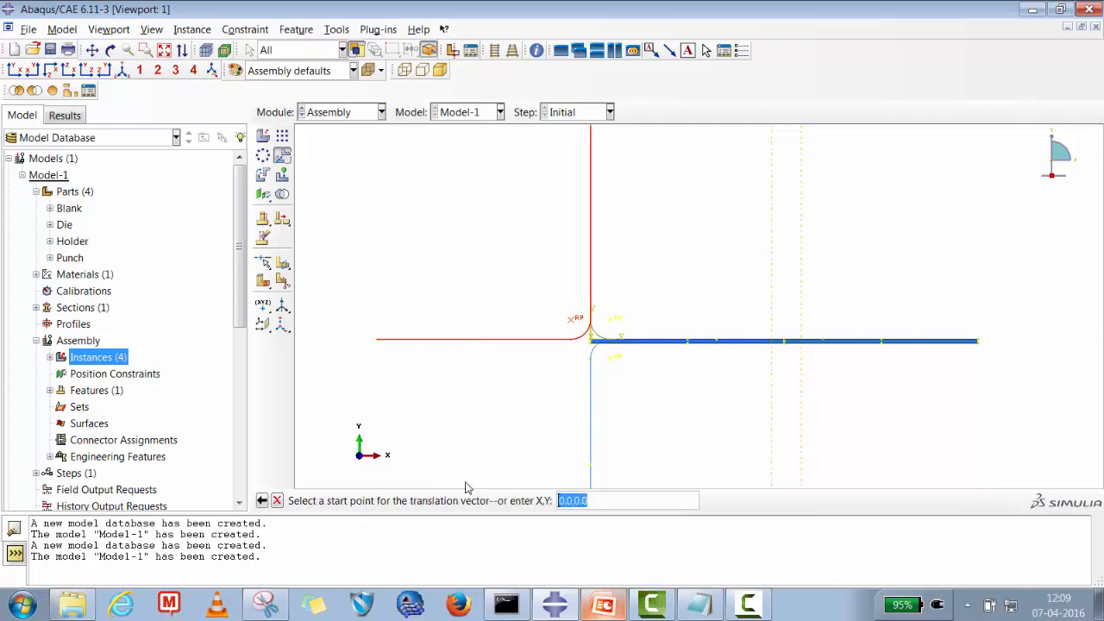
{"action": "left_click", "coordinate": [377, 342]}
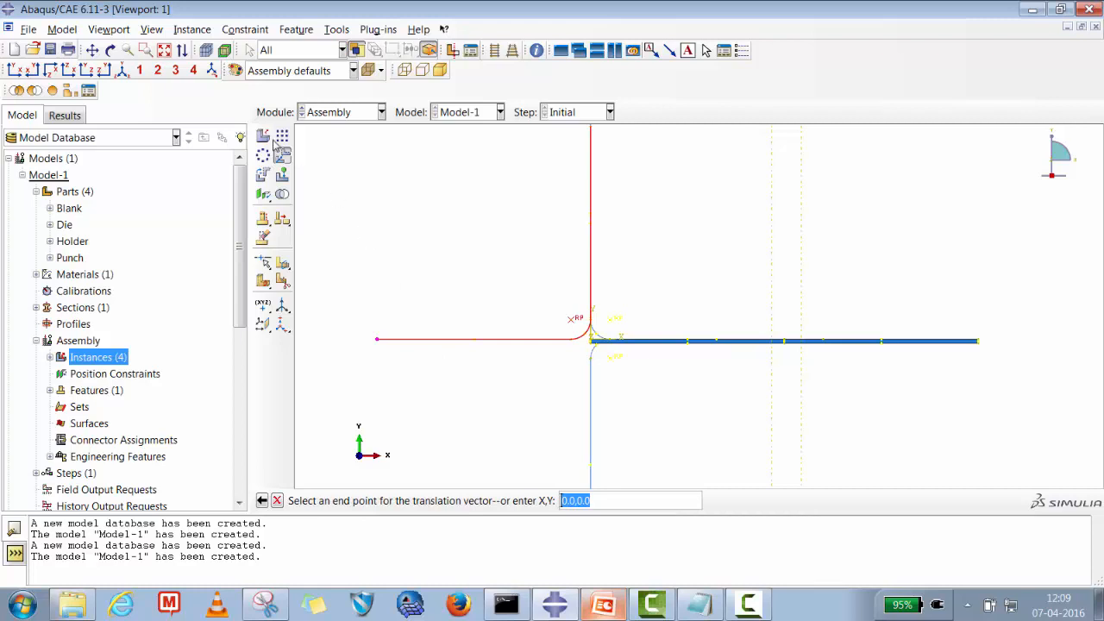
{"action": "left_click", "coordinate": [145, 50]}
{"action": "left_click_drag", "start_coordinate": [572, 326], "coordinate": [648, 354]}
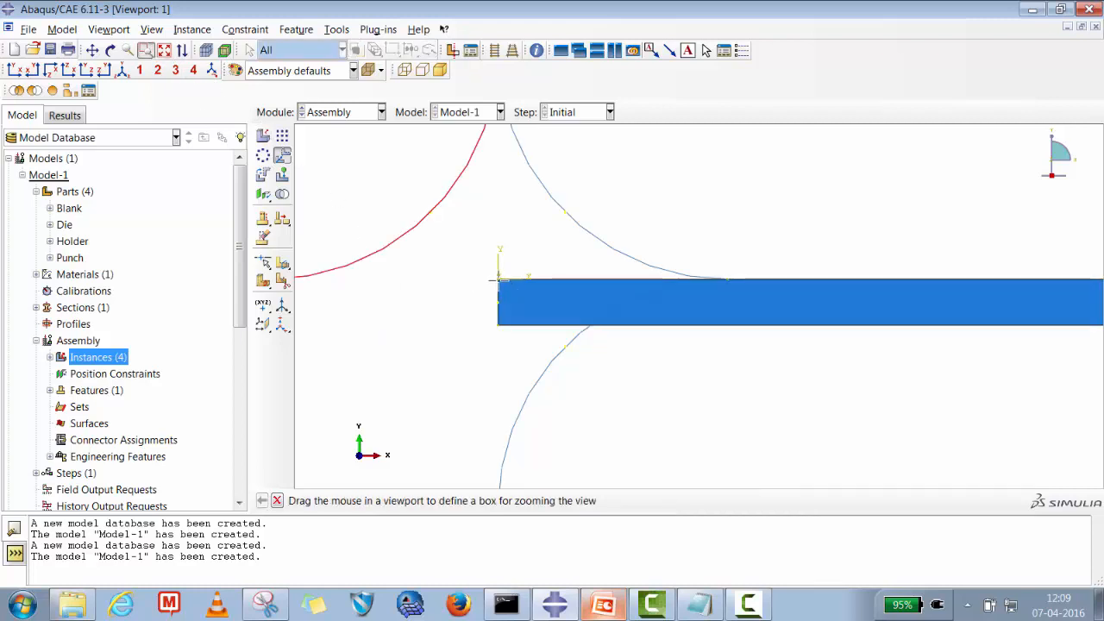
{"action": "left_click", "coordinate": [277, 501]}
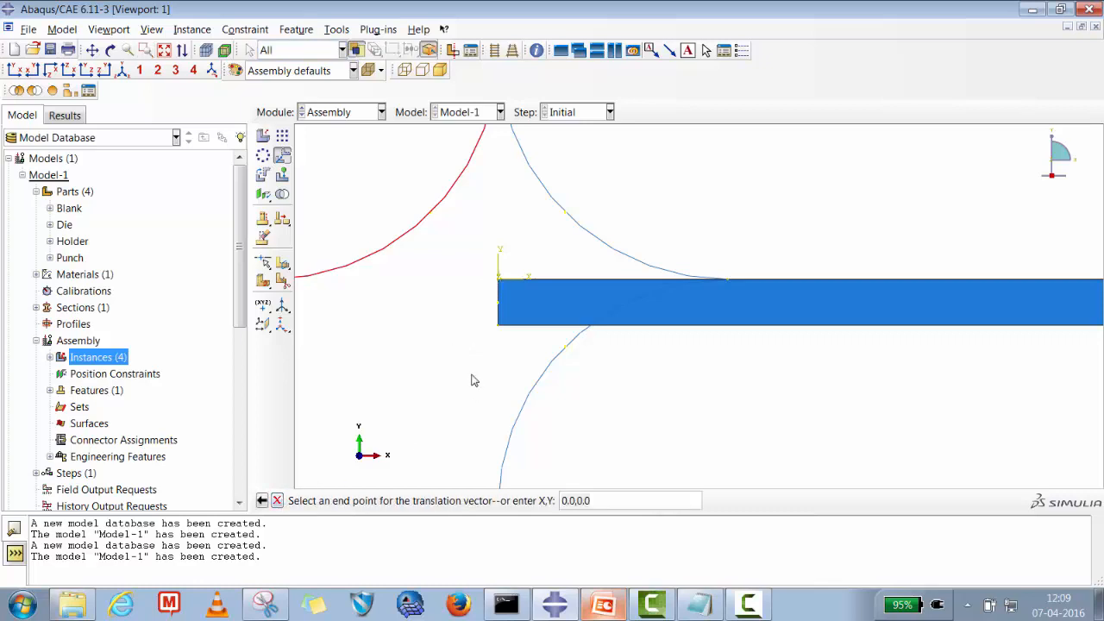
{"action": "left_click", "coordinate": [499, 283]}
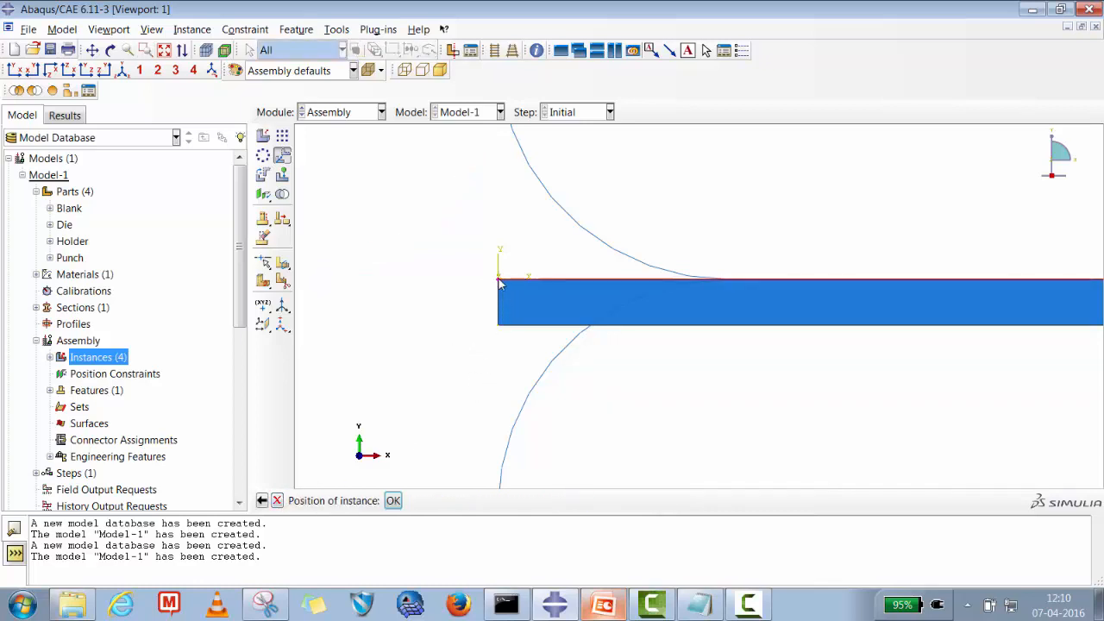
{"action": "left_click", "coordinate": [395, 502]}
Translate the Holder instance from the upper end of its corner fillet to the upper end of the punch's fillet.
{"action": "left_click", "coordinate": [164, 50]}
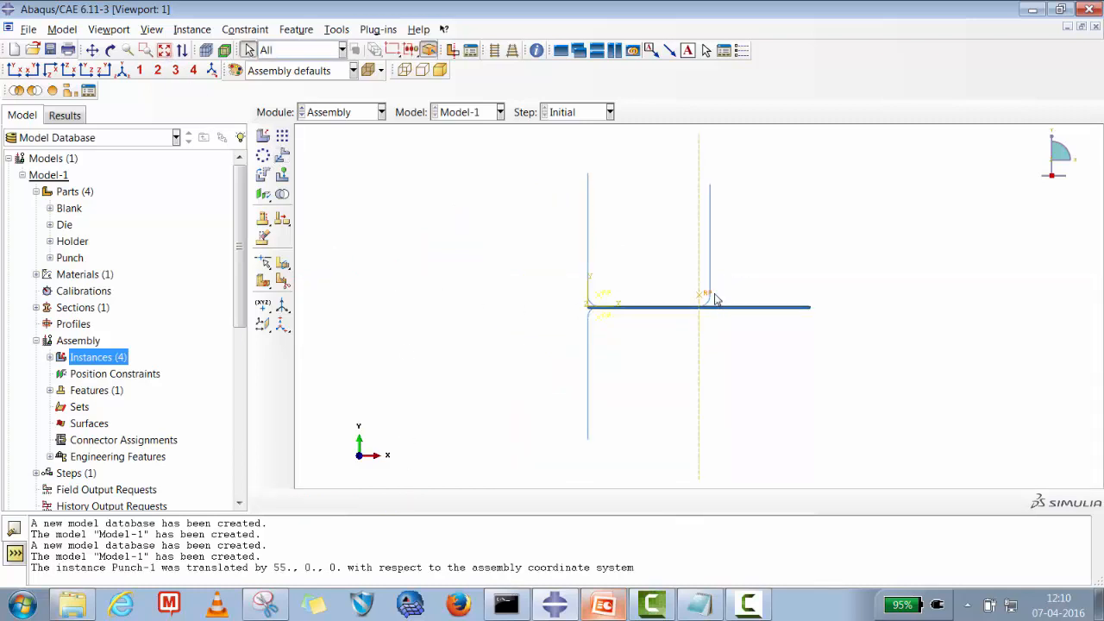
{"action": "left_click", "coordinate": [590, 222]}
{"action": "left_click", "coordinate": [282, 155]}
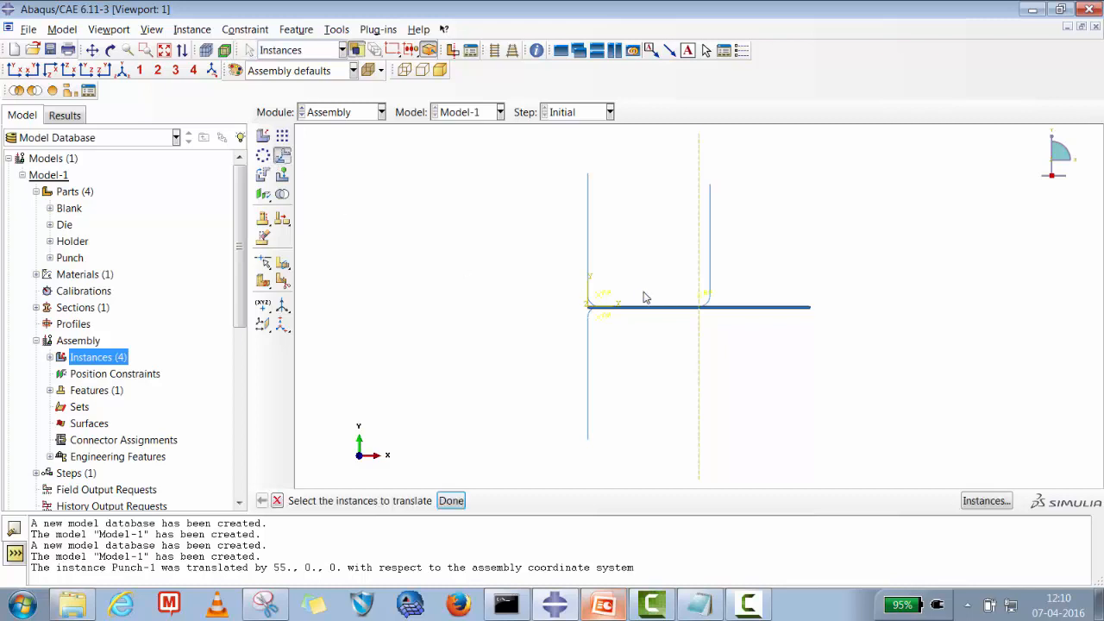
{"action": "left_click", "coordinate": [589, 268]}
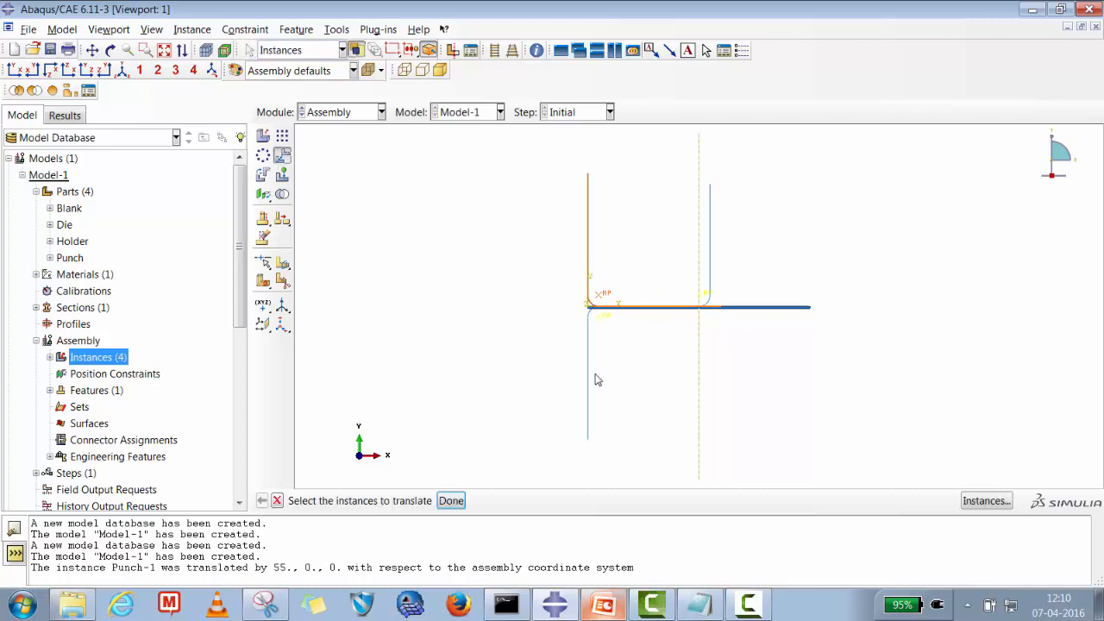
{"action": "left_click", "coordinate": [588, 435]}
{"action": "left_click", "coordinate": [589, 277]}
{"action": "left_click", "coordinate": [451, 501]}
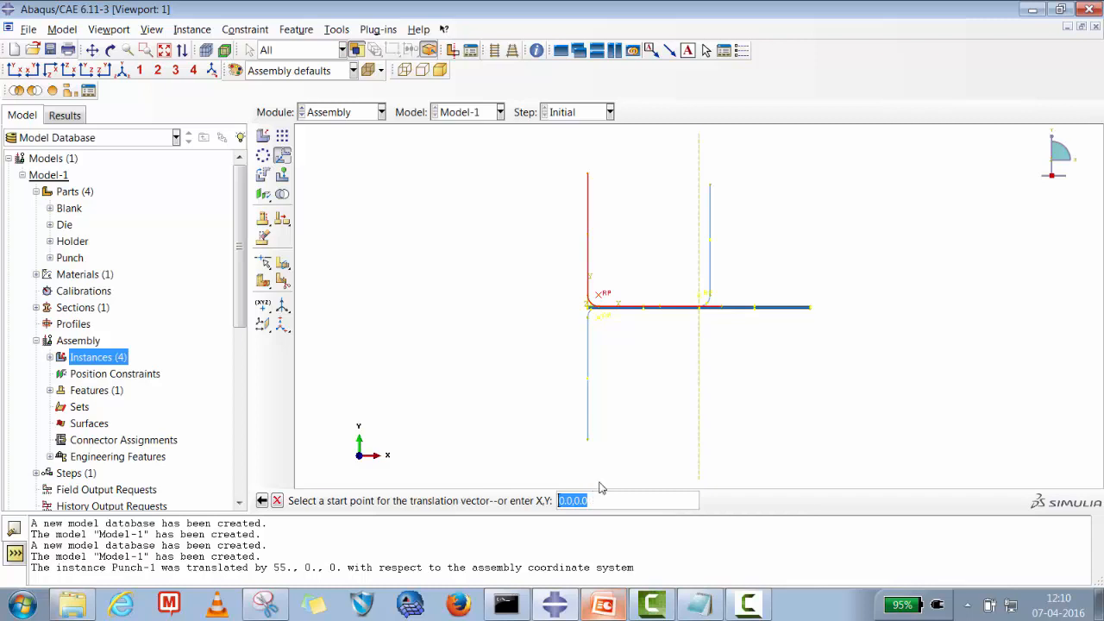
{"action": "left_click", "coordinate": [145, 50]}
{"action": "left_click_drag", "start_coordinate": [717, 294], "coordinate": [446, 248]}
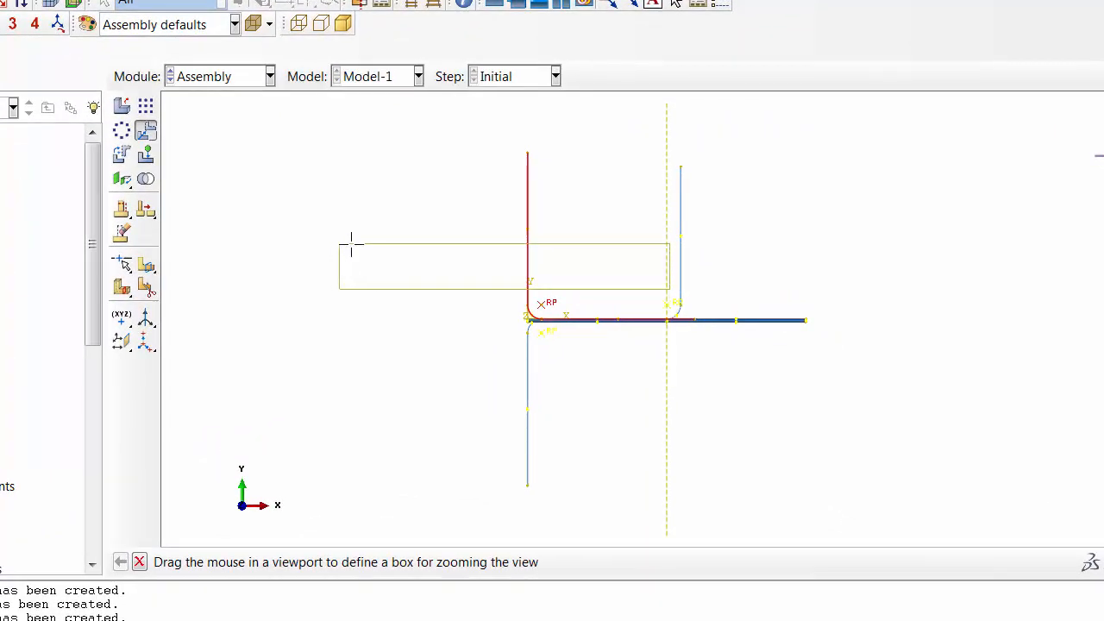
{"action": "left_click_drag", "start_coordinate": [351, 246], "coordinate": [345, 245]}
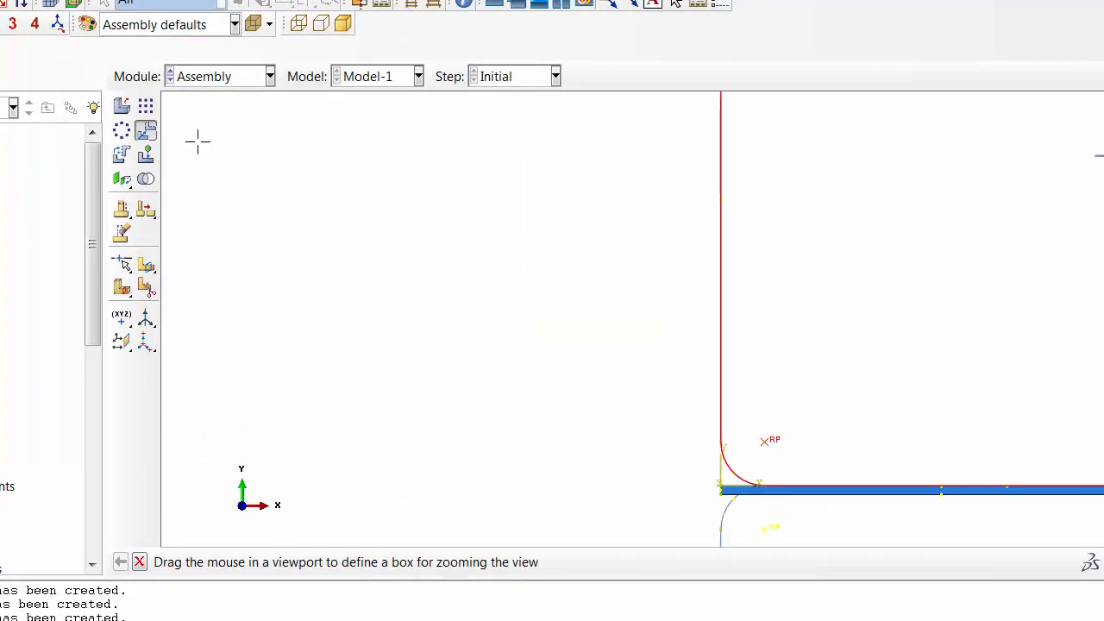
{"action": "left_click", "coordinate": [3, 4]}
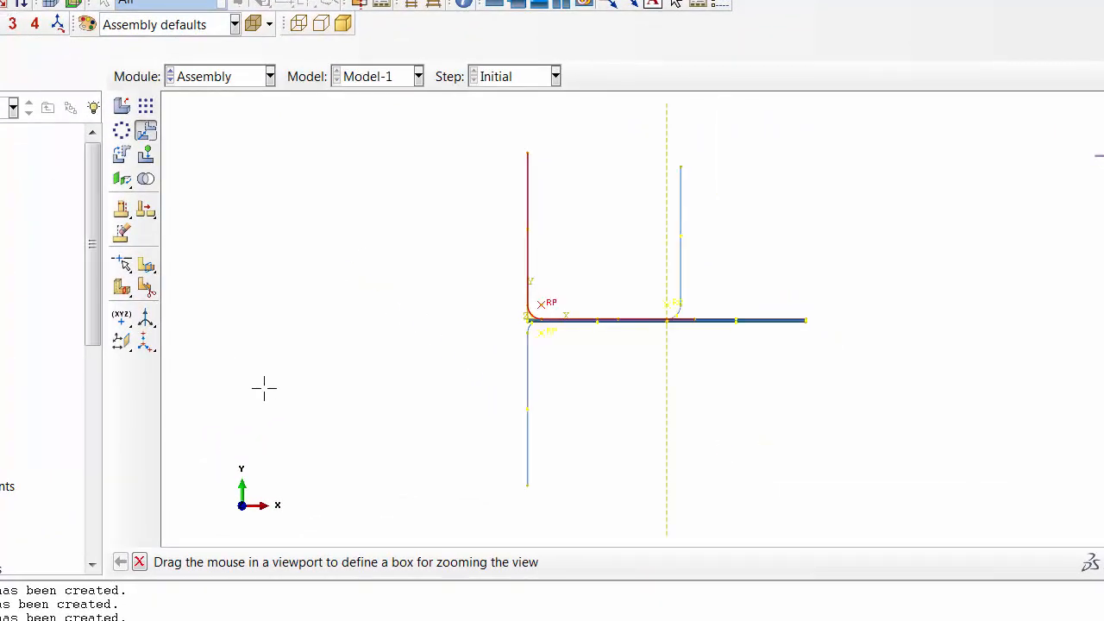
{"action": "left_click", "coordinate": [140, 562]}
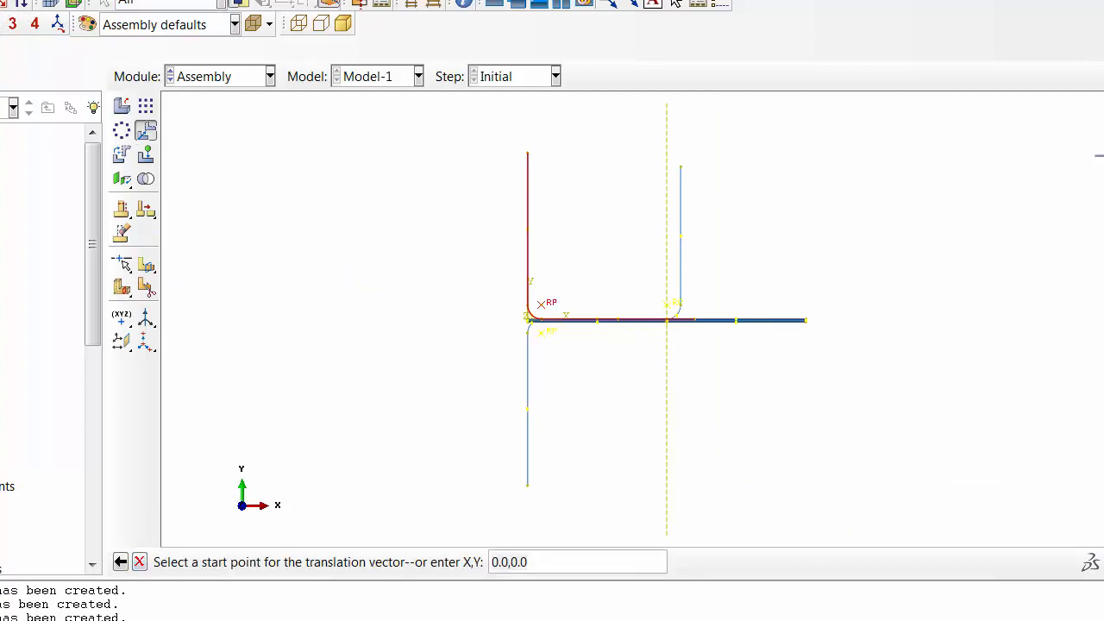
{"action": "left_click_drag", "start_coordinate": [438, 261], "coordinate": [765, 345]}
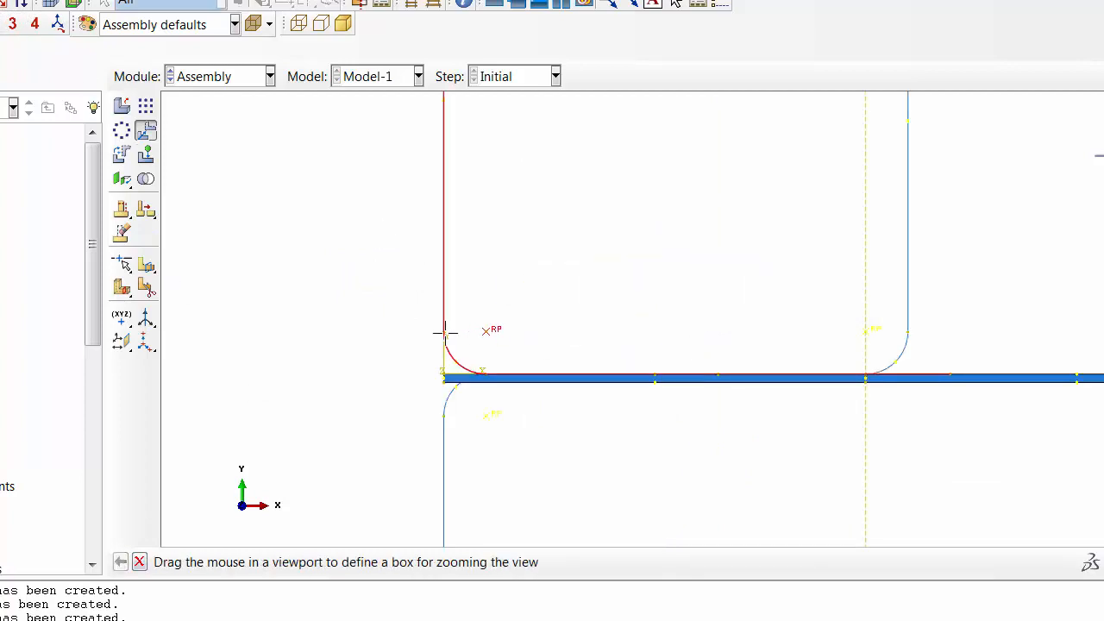
{"action": "left_click", "coordinate": [140, 562]}
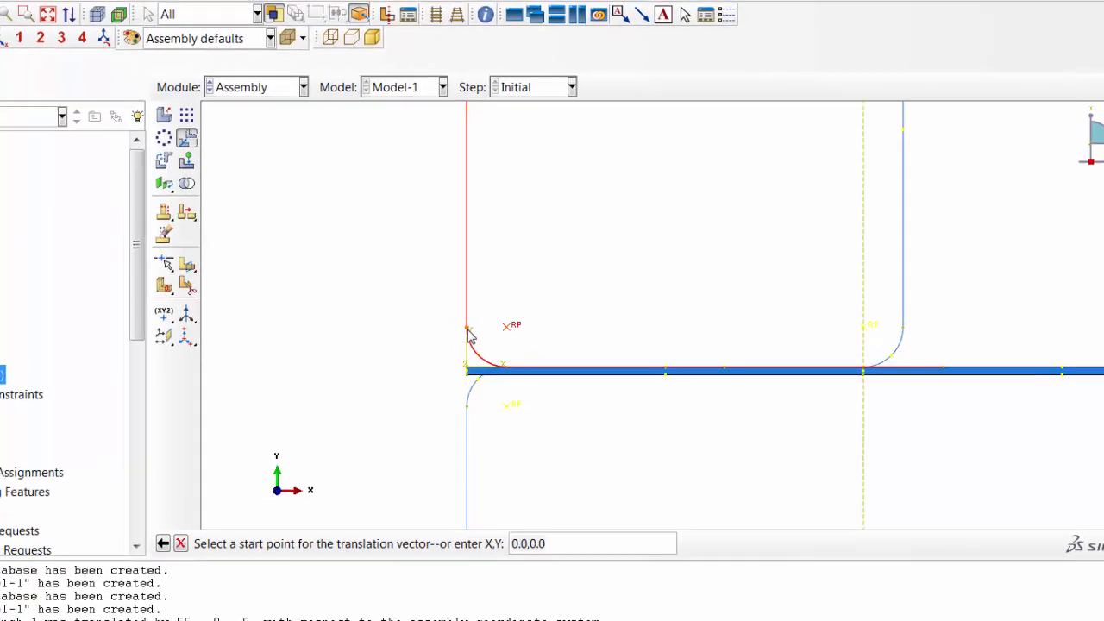
{"action": "left_click", "coordinate": [468, 334]}
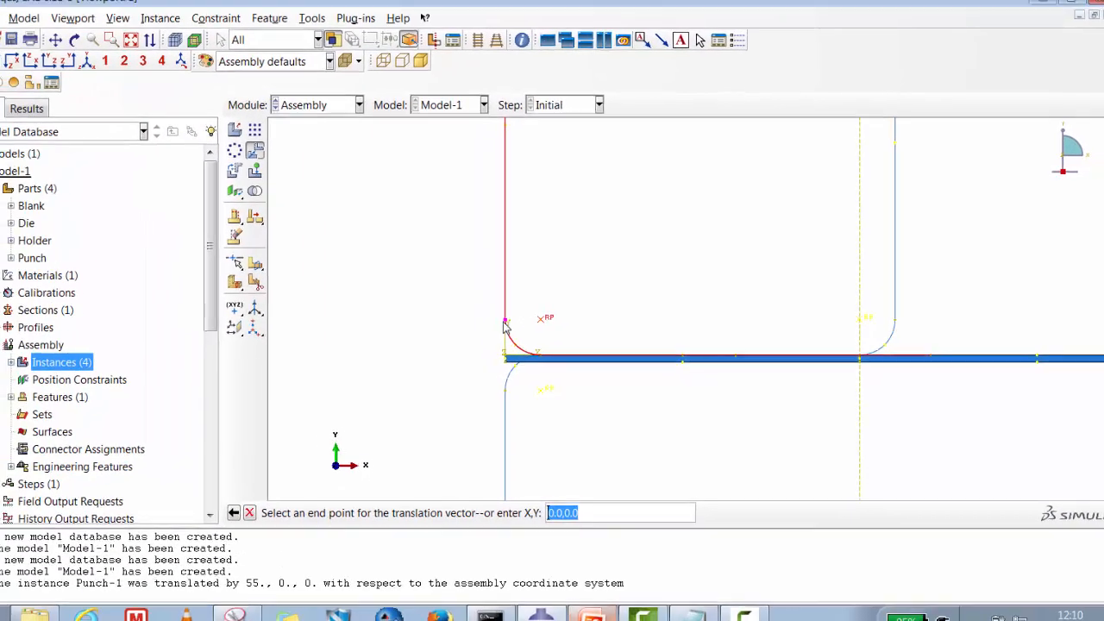
{"action": "left_click", "coordinate": [908, 331]}
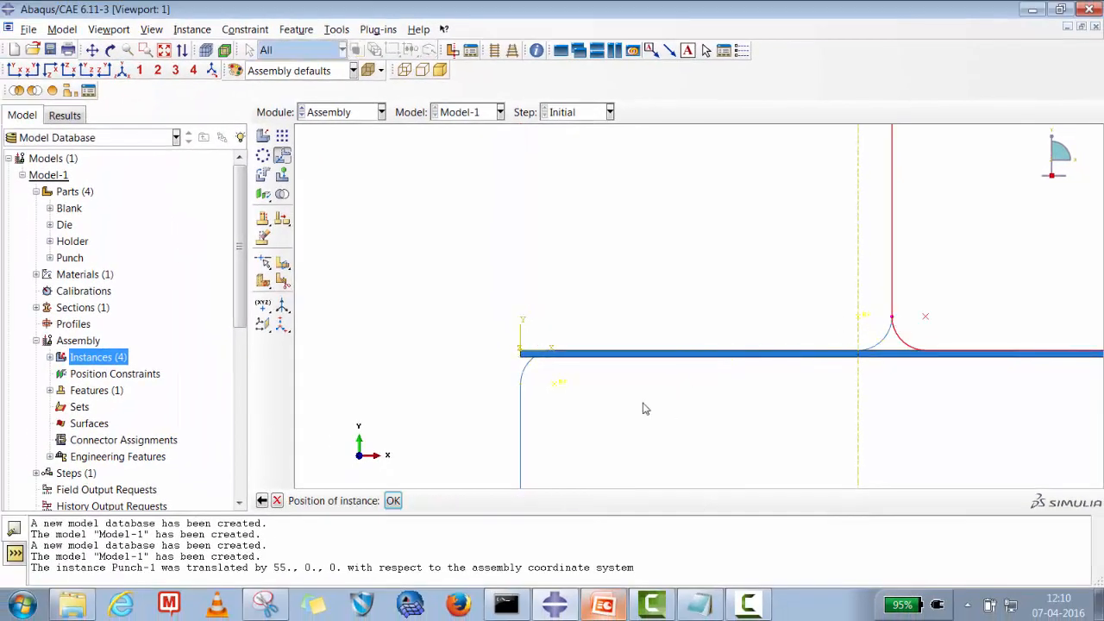
{"action": "left_click", "coordinate": [392, 500]}
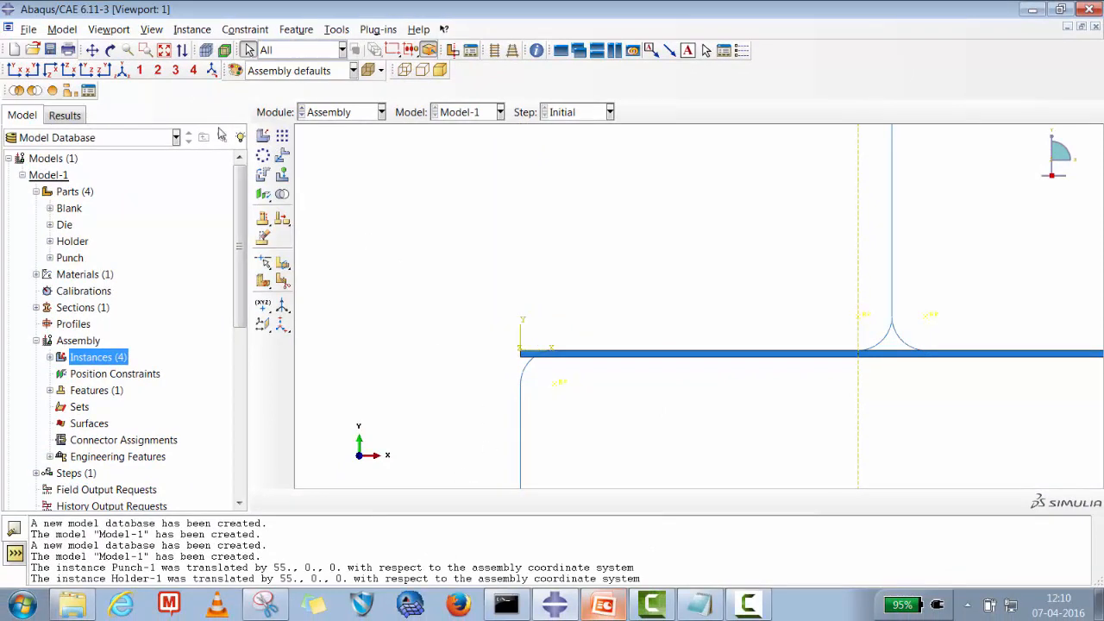
Translate the Die instance from the free end of its horizontal line to the free end of the holder's horizontal line.
{"action": "left_click", "coordinate": [170, 57]}
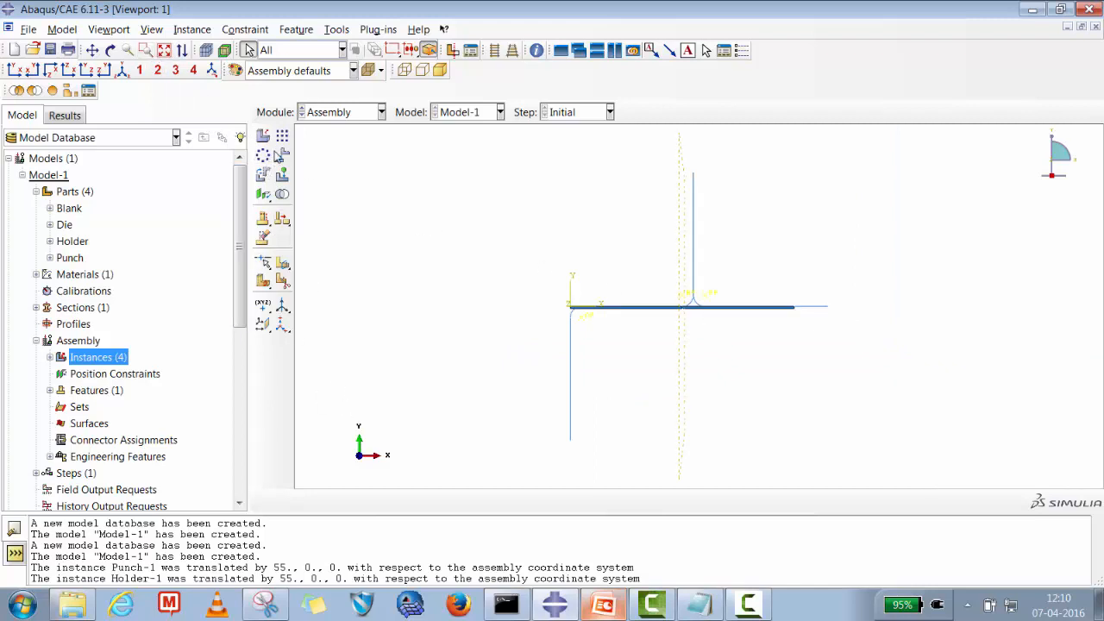
{"action": "left_click", "coordinate": [282, 155]}
{"action": "left_click", "coordinate": [570, 406]}
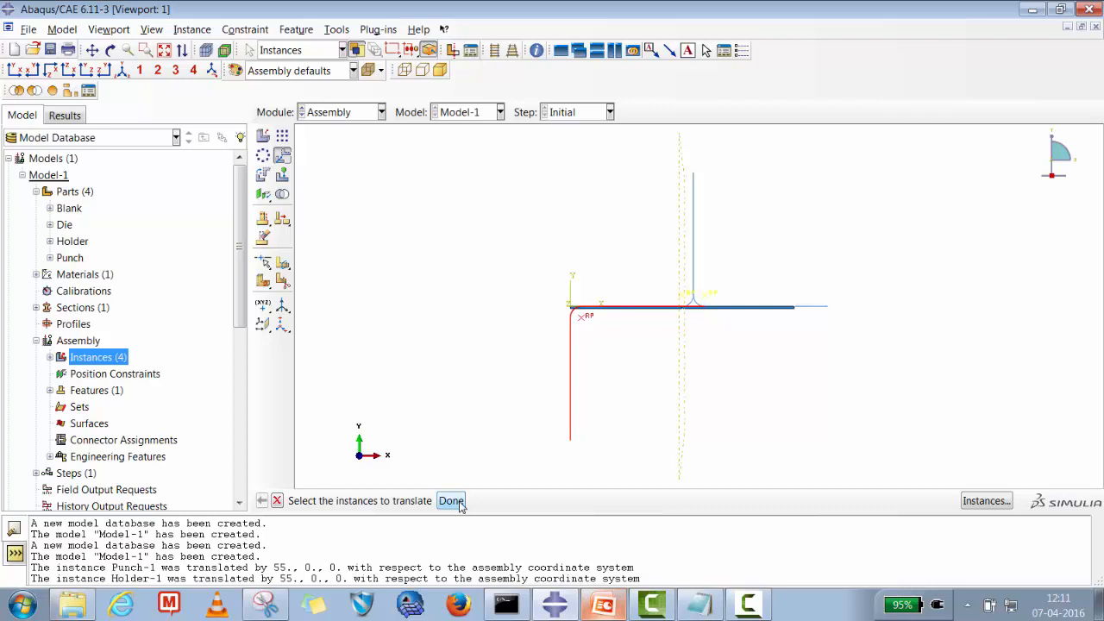
{"action": "left_click", "coordinate": [451, 501]}
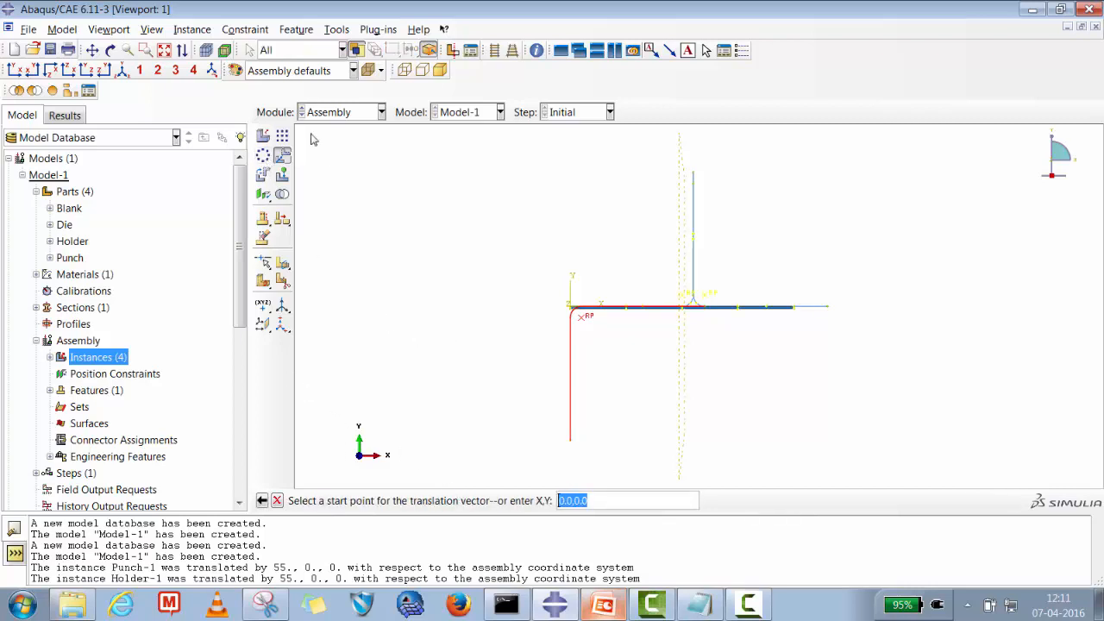
{"action": "left_click", "coordinate": [146, 50]}
{"action": "left_click_drag", "start_coordinate": [543, 248], "coordinate": [860, 350]}
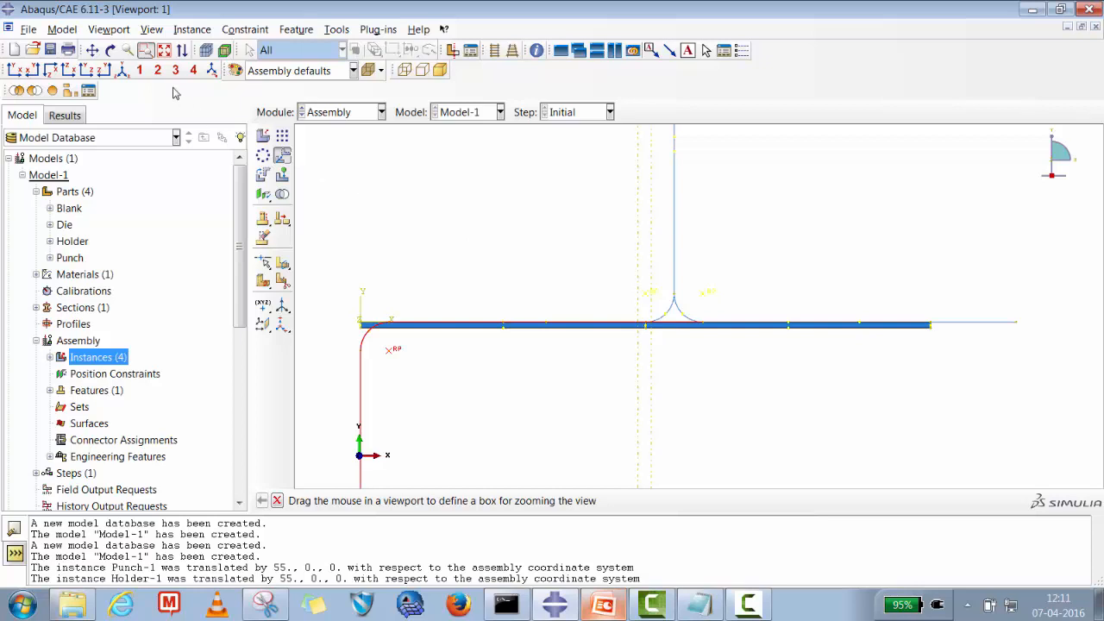
{"action": "left_click", "coordinate": [146, 50]}
{"action": "left_click", "coordinate": [146, 50]}
{"action": "left_click_drag", "start_coordinate": [695, 305], "coordinate": [733, 339]}
{"action": "left_click", "coordinate": [277, 500]}
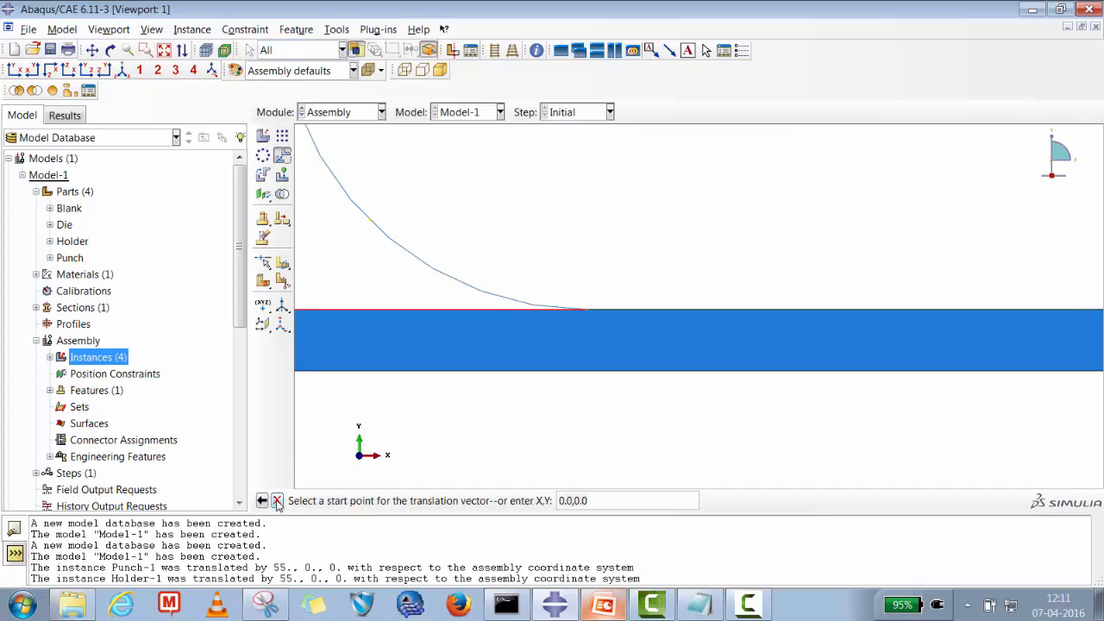
{"action": "left_click", "coordinate": [585, 309]}
{"action": "left_click", "coordinate": [164, 51]}
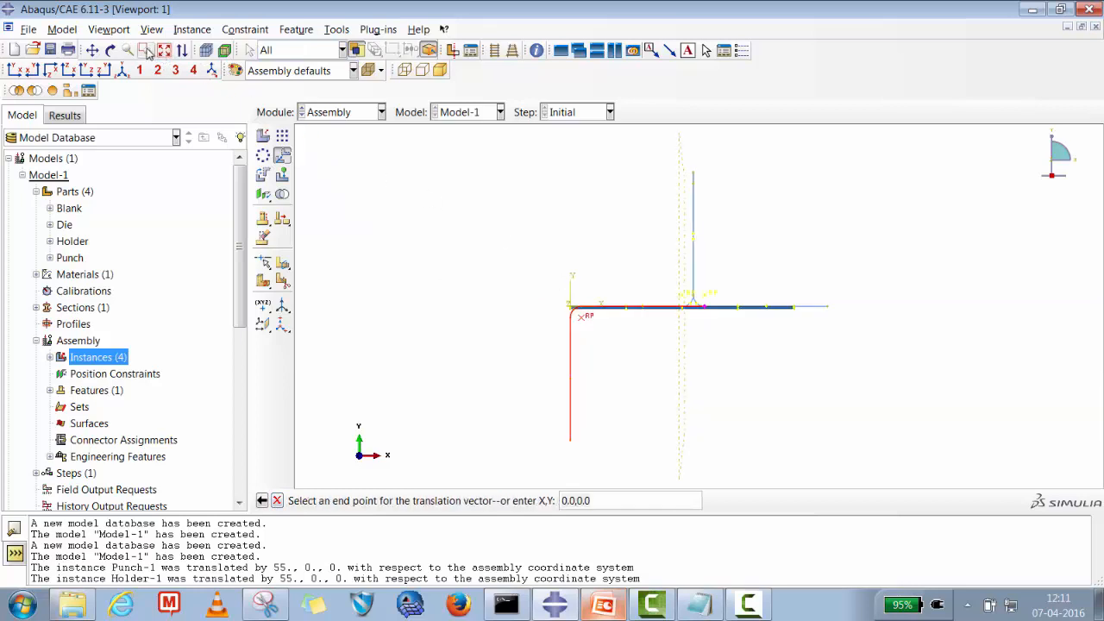
{"action": "left_click", "coordinate": [146, 50]}
{"action": "left_click_drag", "start_coordinate": [780, 297], "coordinate": [861, 325]}
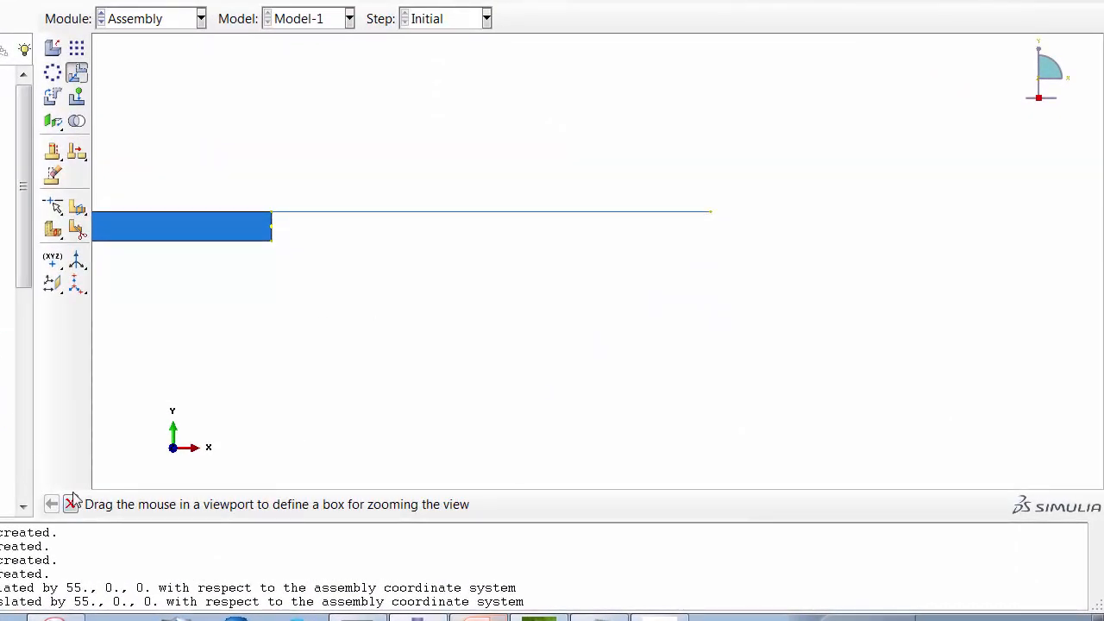
{"action": "left_click", "coordinate": [72, 501]}
{"action": "left_click", "coordinate": [709, 217]}
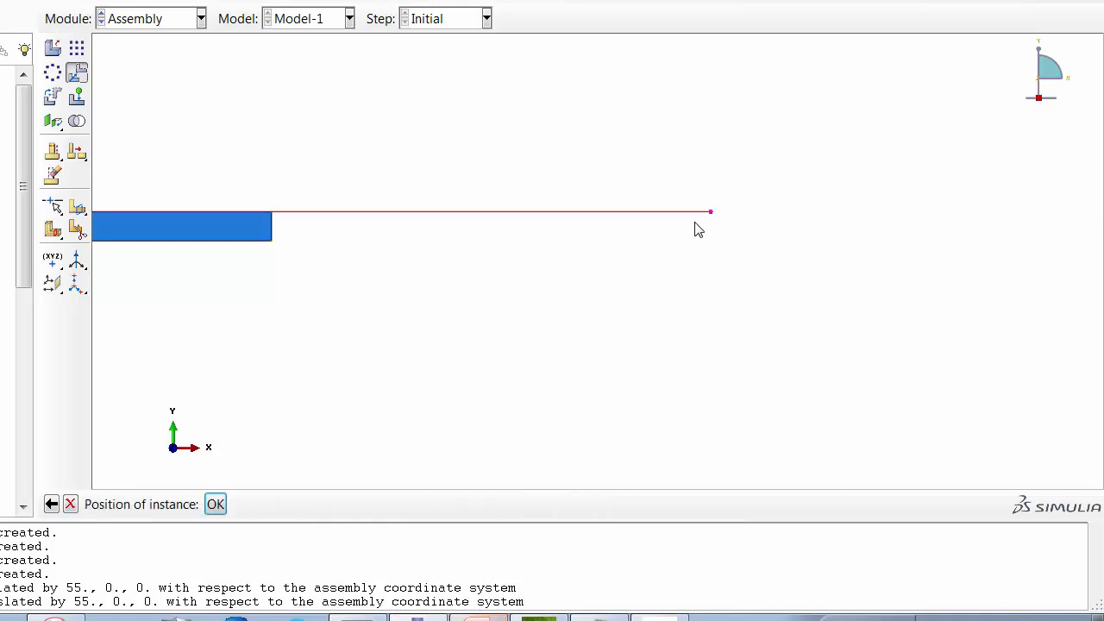
{"action": "left_click", "coordinate": [216, 504]}
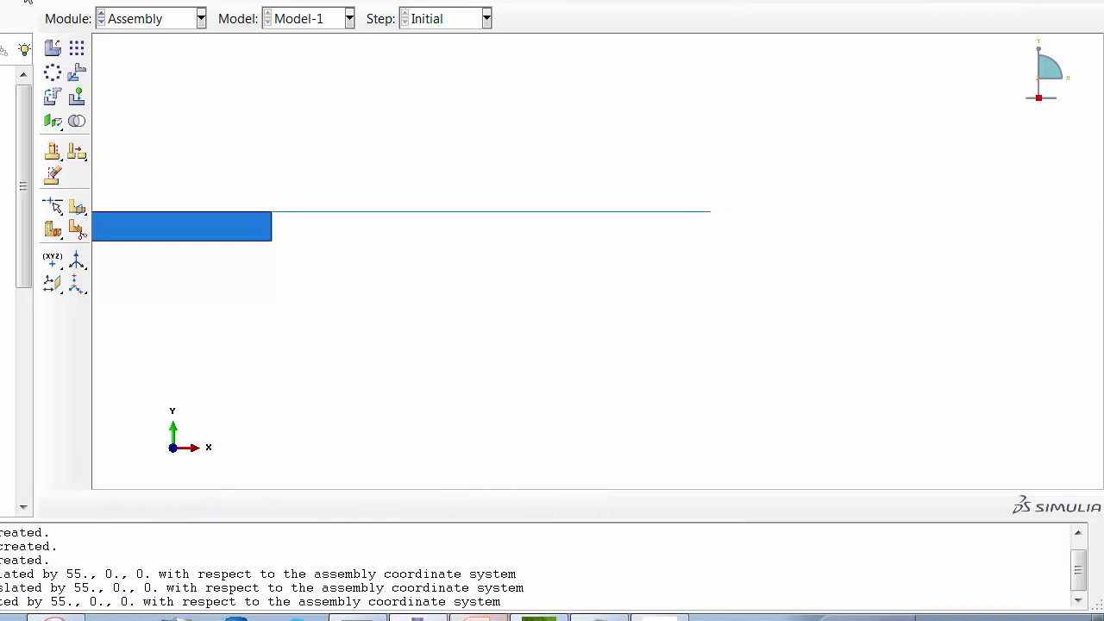
Translate the Die instance from the origin 0.0,0.0 to 0,-1, moving it down by the blank's thickness.
{"action": "key", "text": "F6"}
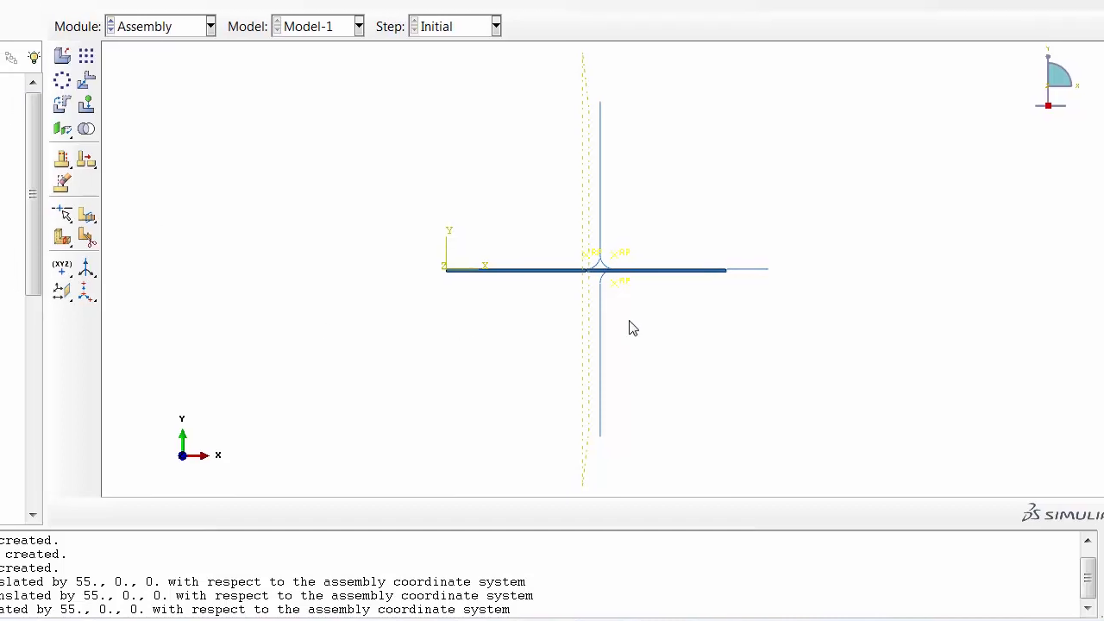
{"action": "left_click_drag", "start_coordinate": [496, 277], "coordinate": [935, 479]}
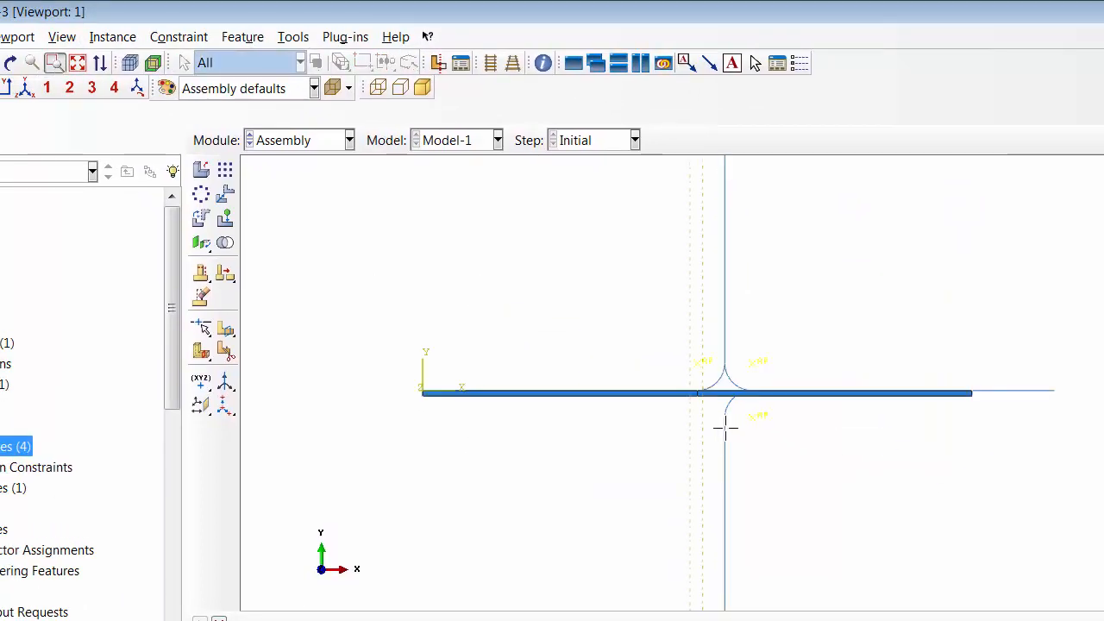
{"action": "left_click", "coordinate": [229, 195]}
{"action": "left_click", "coordinate": [723, 509]}
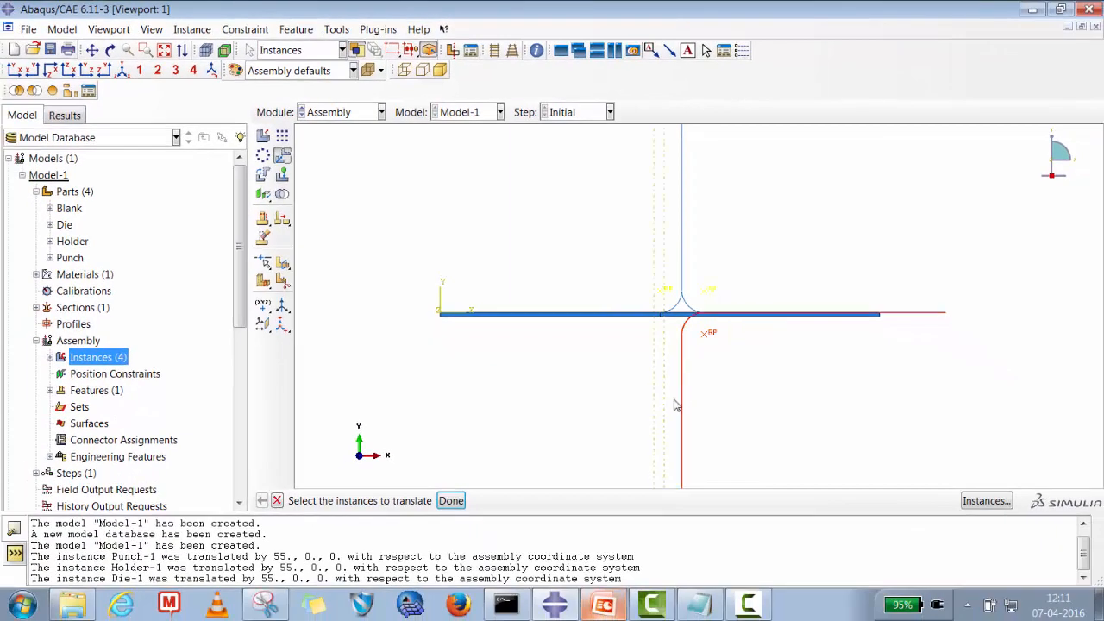
{"action": "left_click", "coordinate": [451, 501]}
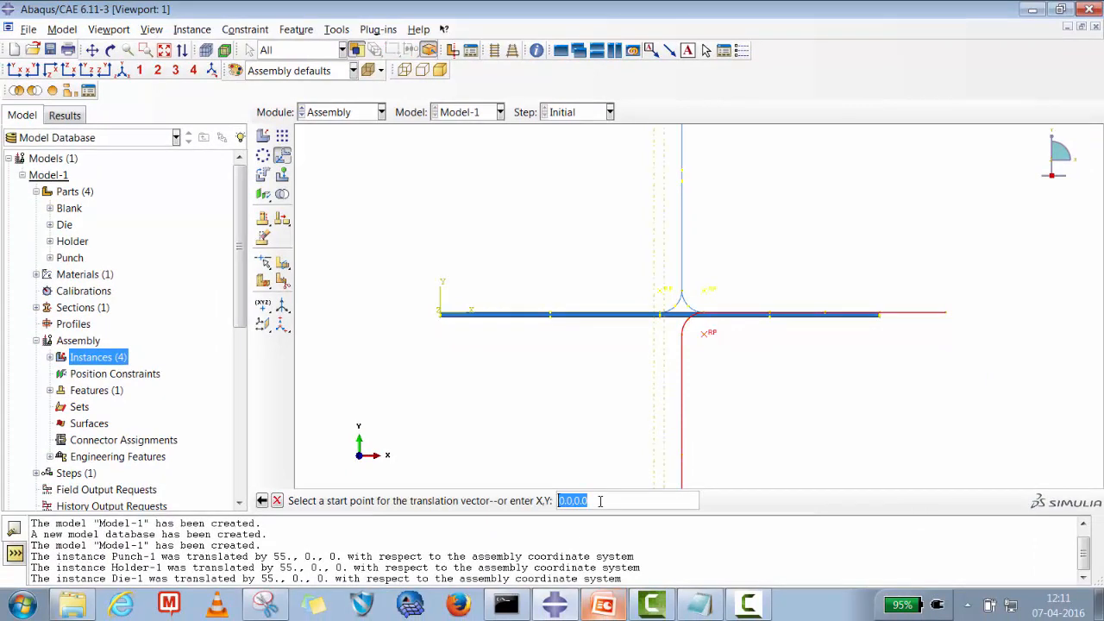
{"action": "key", "text": "Return"}
{"action": "type", "text": "0,-1"}
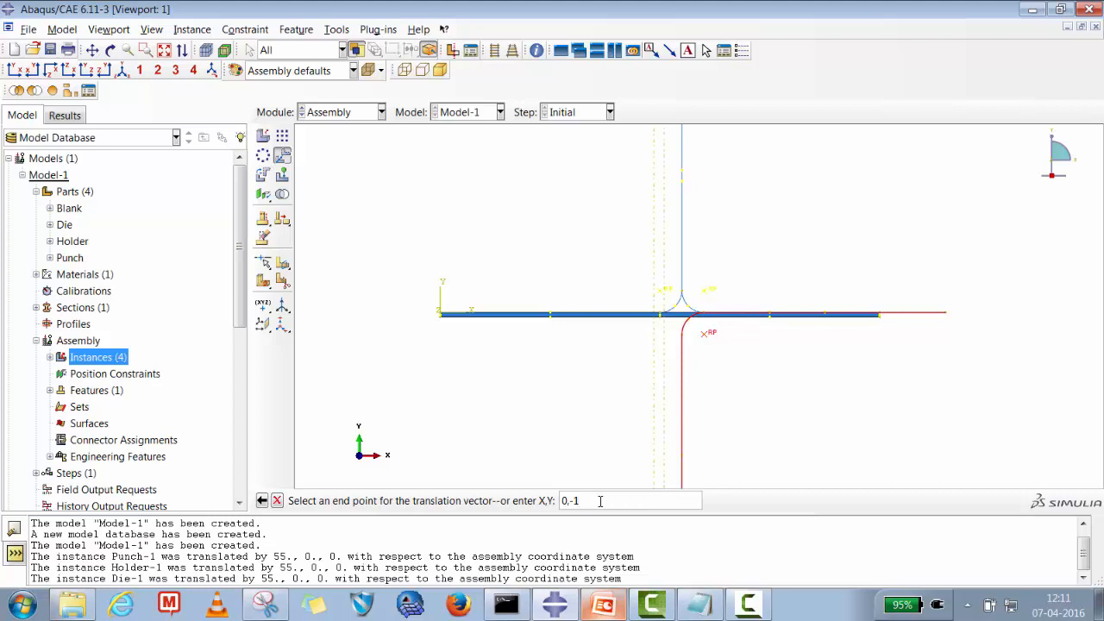
{"action": "key", "text": "Return"}
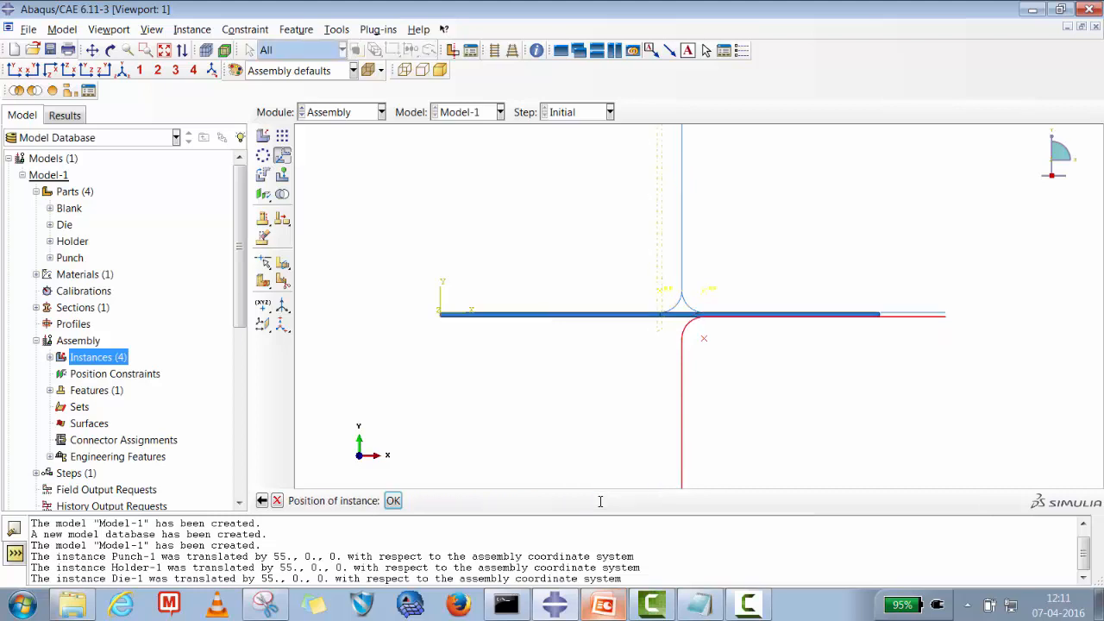
{"action": "left_click", "coordinate": [393, 500]}
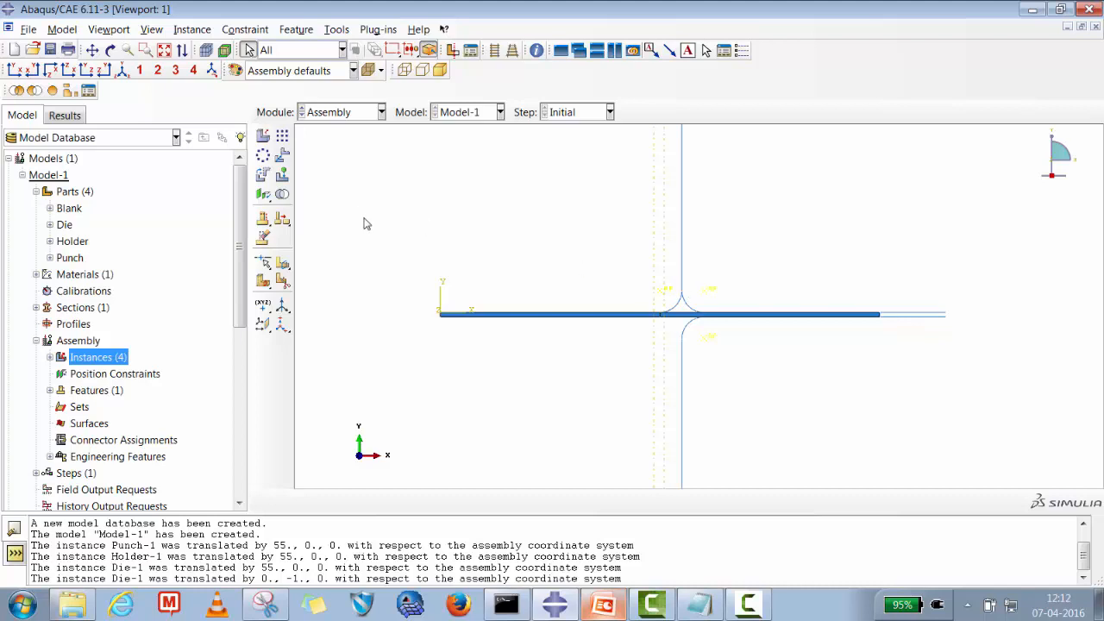
Translate the Holder instance along X from the start point 0.0,0.0 to the end point 1,0.
{"action": "left_click", "coordinate": [282, 155]}
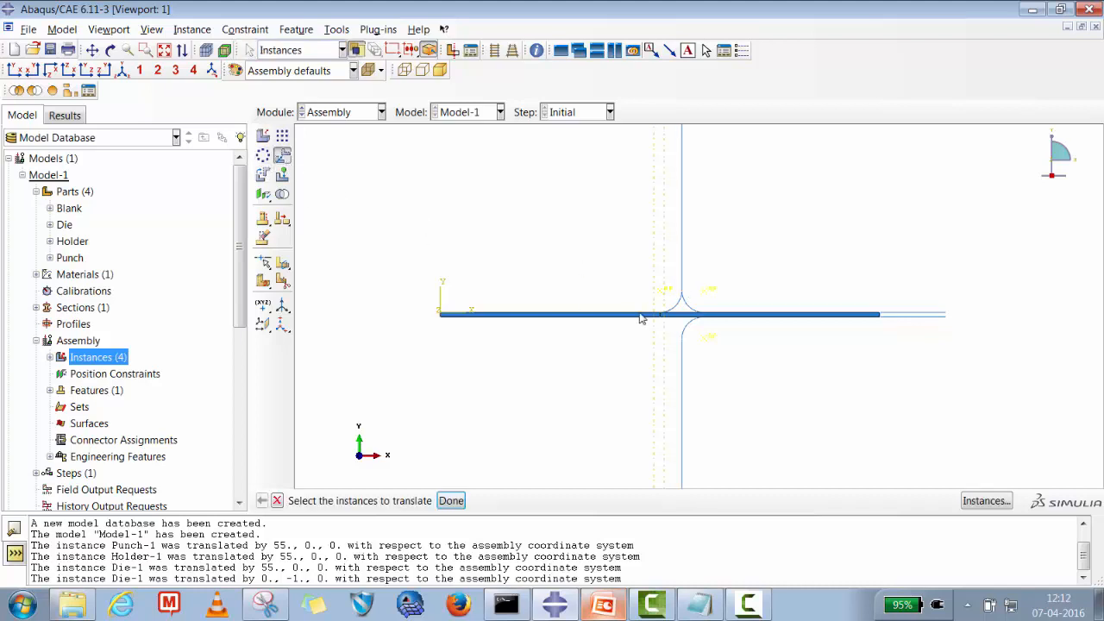
{"action": "left_click", "coordinate": [690, 313]}
{"action": "left_click", "coordinate": [451, 500]}
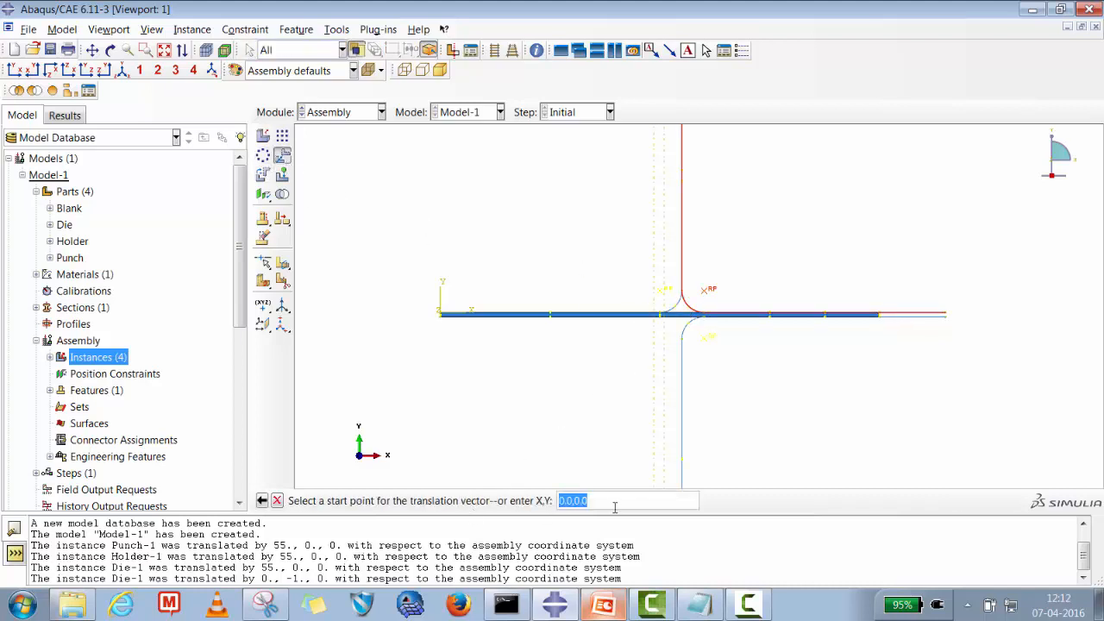
{"action": "key", "text": "Return"}
{"action": "type", "text": "1"}
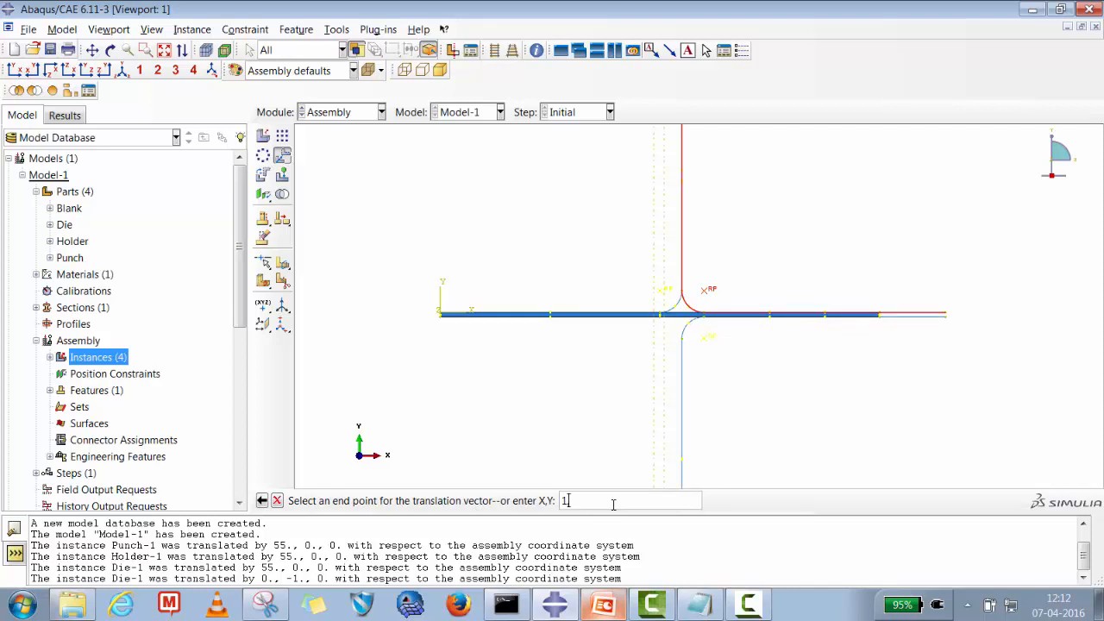
{"action": "type", "text": ",0"}
{"action": "key", "text": "Return"}
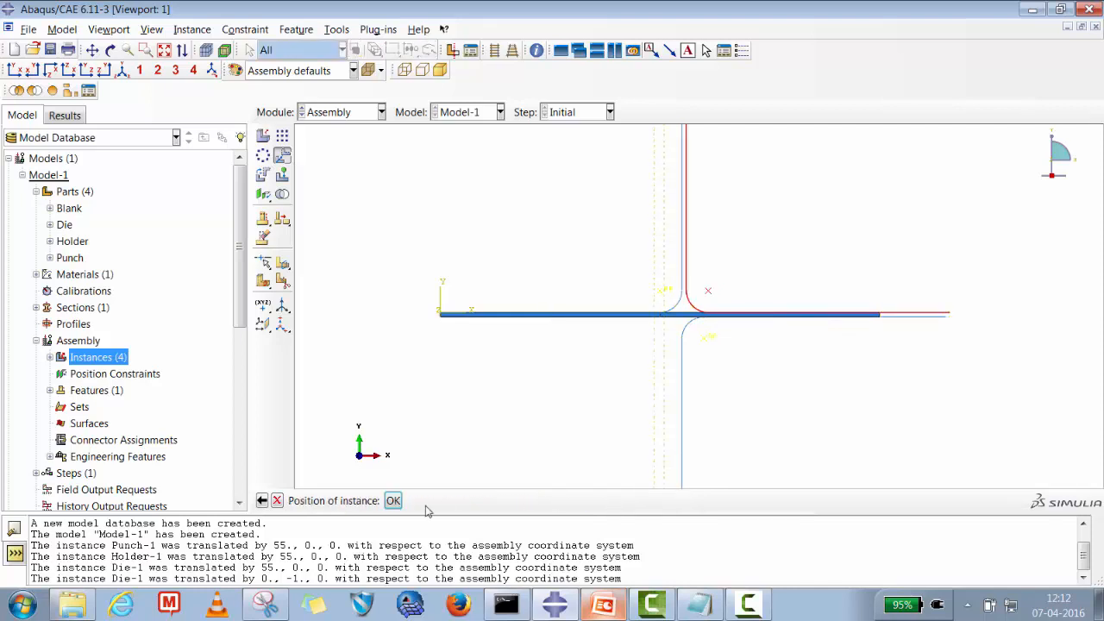
{"action": "left_click", "coordinate": [392, 500]}
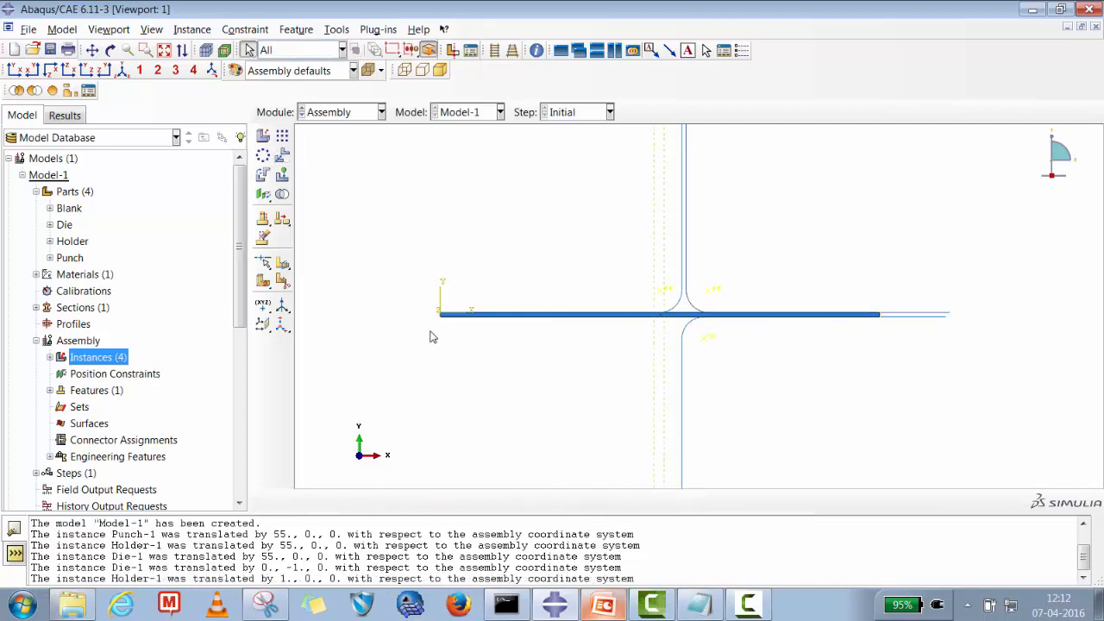
Translate the Die instance along X from the start point 0.0,0.0 to the end point 1,0.
{"action": "left_click", "coordinate": [282, 156]}
{"action": "left_click", "coordinate": [682, 412]}
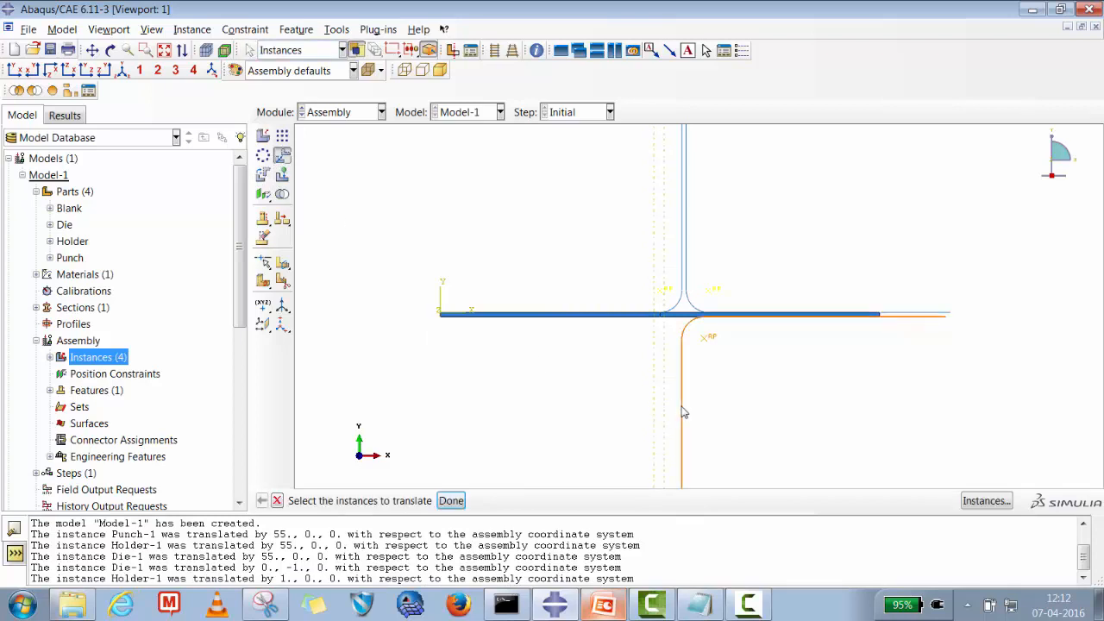
{"action": "left_click", "coordinate": [451, 501]}
{"action": "key", "text": "Return"}
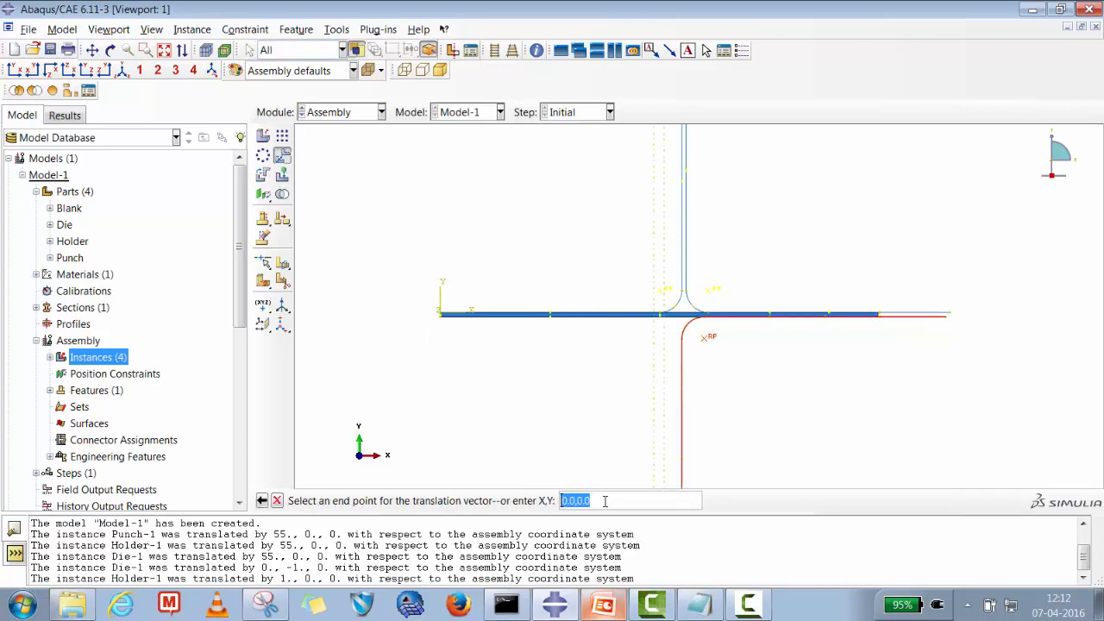
{"action": "type", "text": "1,0"}
{"action": "key", "text": "Return"}
{"action": "left_click", "coordinate": [392, 501]}
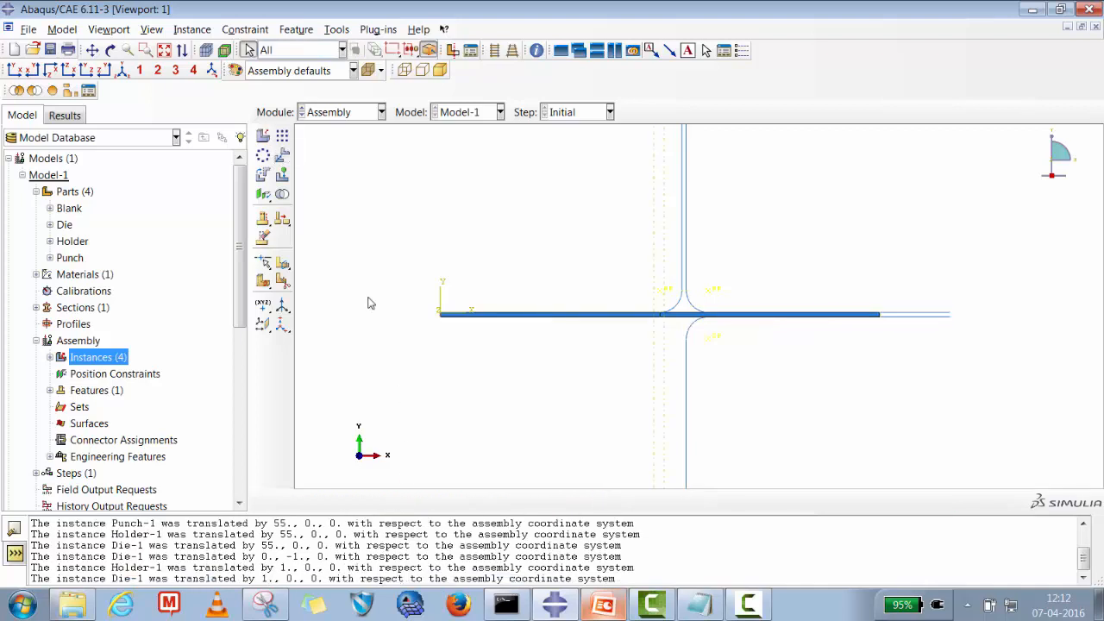
Examine the positions of the punch, holder and die around the blank in the assembly.
{"action": "left_click", "coordinate": [164, 50]}
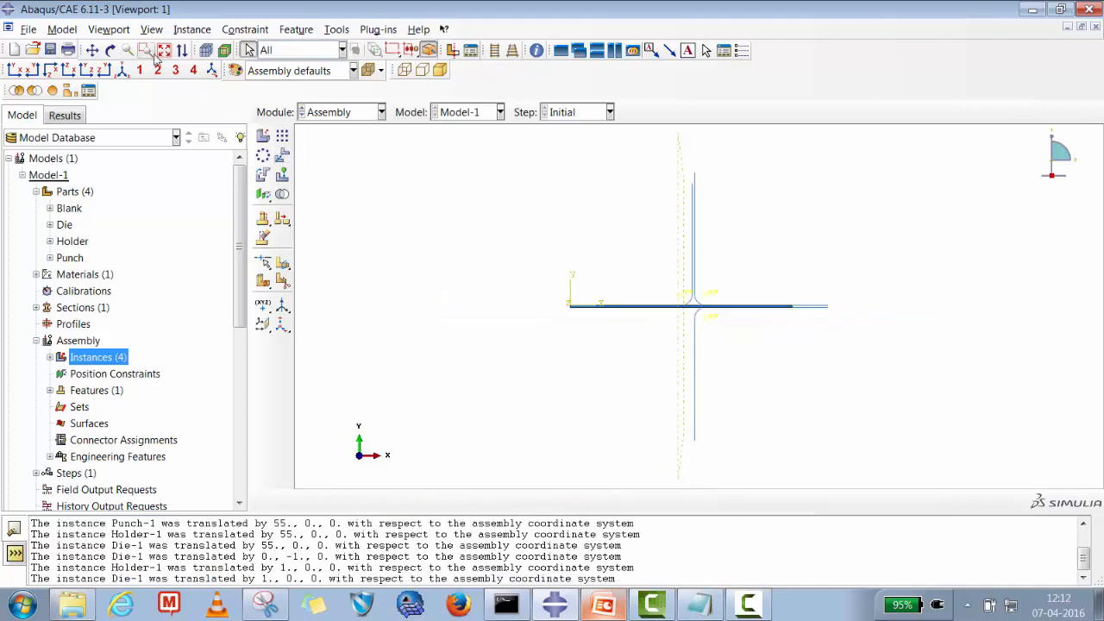
{"action": "left_click", "coordinate": [145, 50]}
{"action": "left_click_drag", "start_coordinate": [562, 169], "coordinate": [924, 466]}
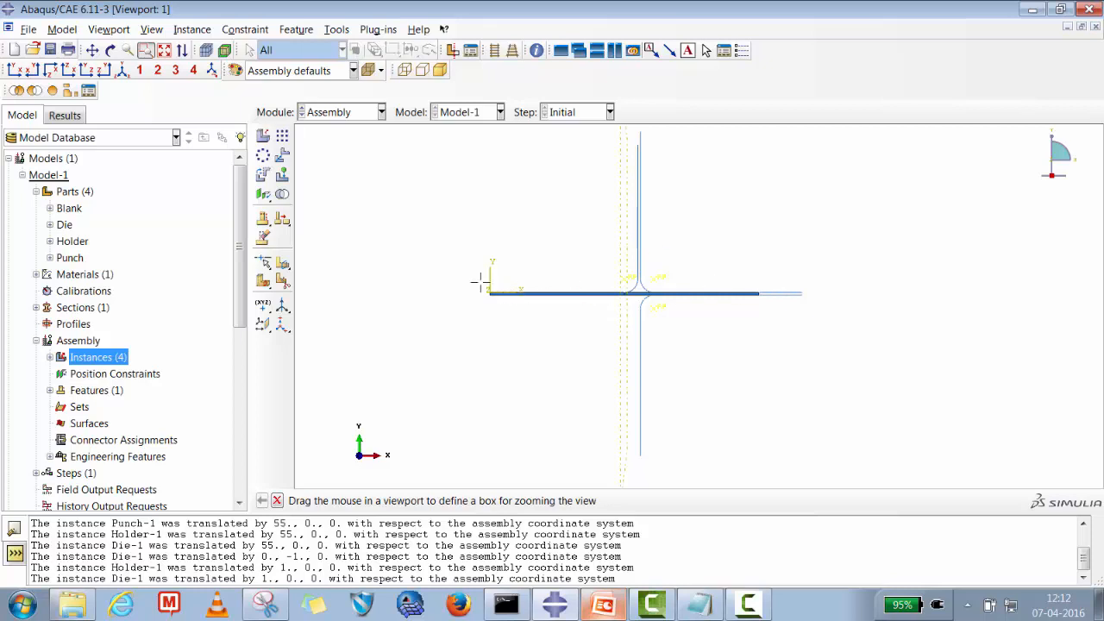
{"action": "left_click", "coordinate": [164, 50]}
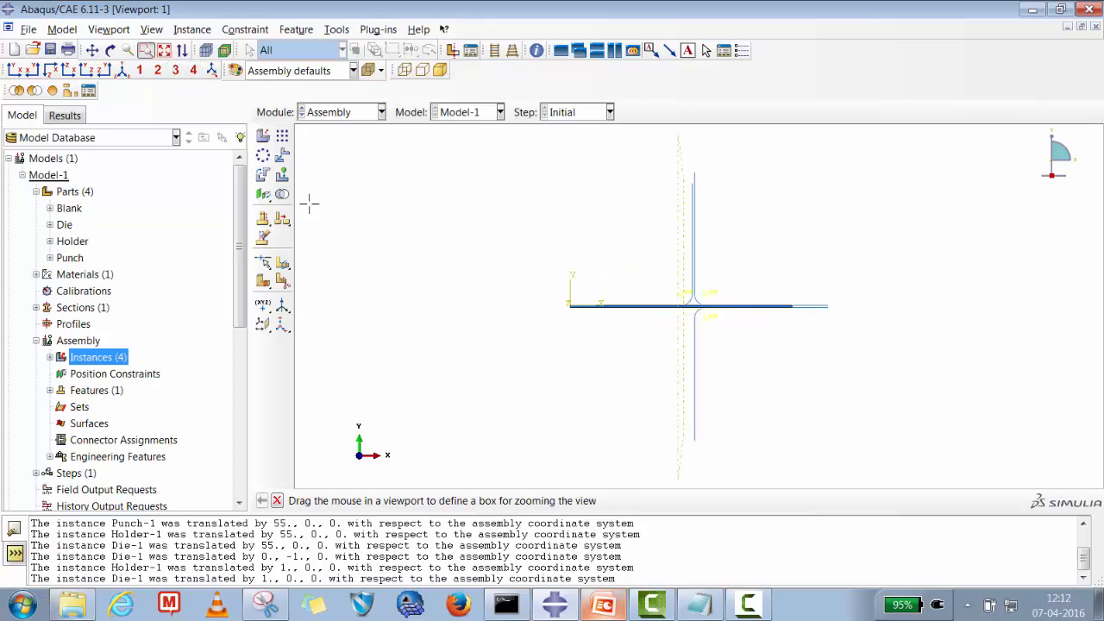
{"action": "left_click", "coordinate": [146, 52]}
{"action": "left_click", "coordinate": [145, 51]}
{"action": "left_click_drag", "start_coordinate": [496, 280], "coordinate": [879, 357]}
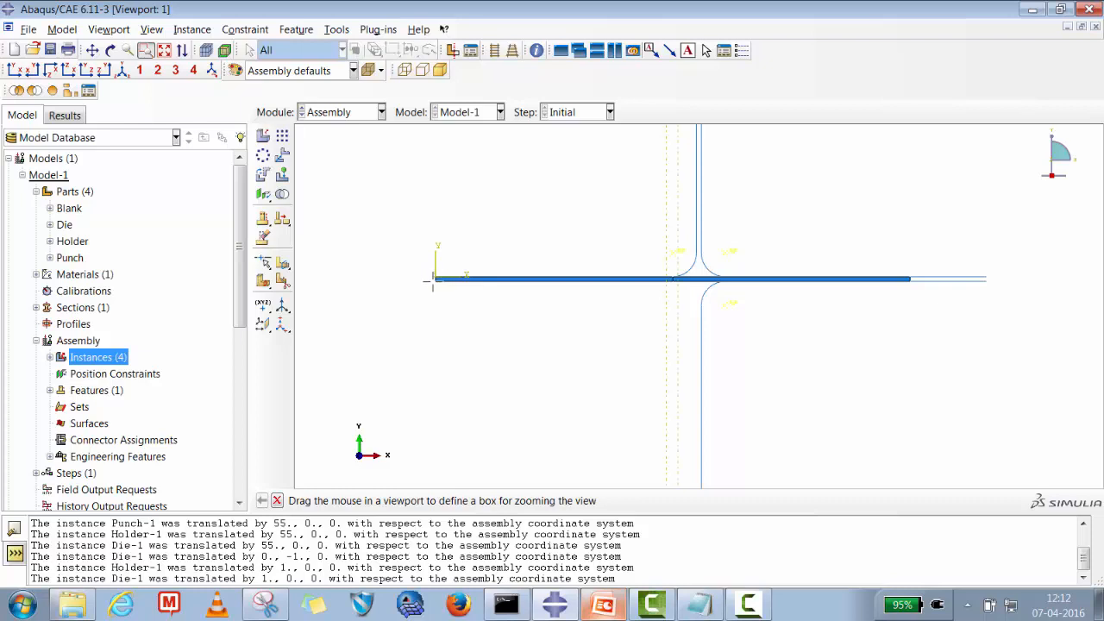
Create a geometry set named Sym_X on the Blank part from its left vertical edge.
{"action": "left_click", "coordinate": [50, 208]}
{"action": "right_click", "coordinate": [94, 244]}
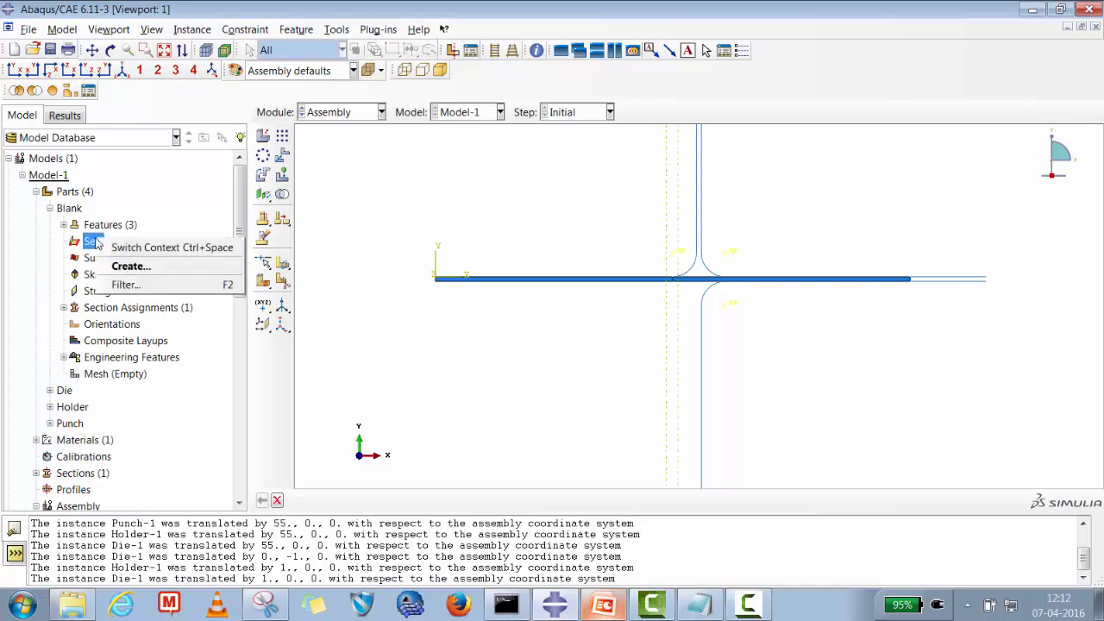
{"action": "left_click", "coordinate": [116, 265]}
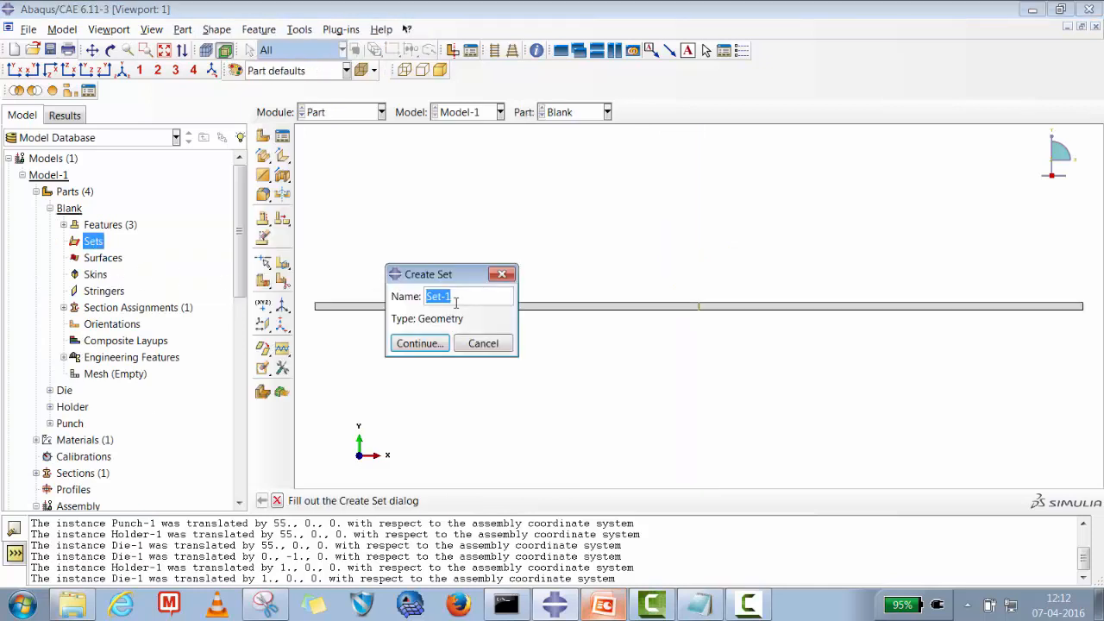
{"action": "type", "text": "Sym_X"}
{"action": "left_click", "coordinate": [412, 343]}
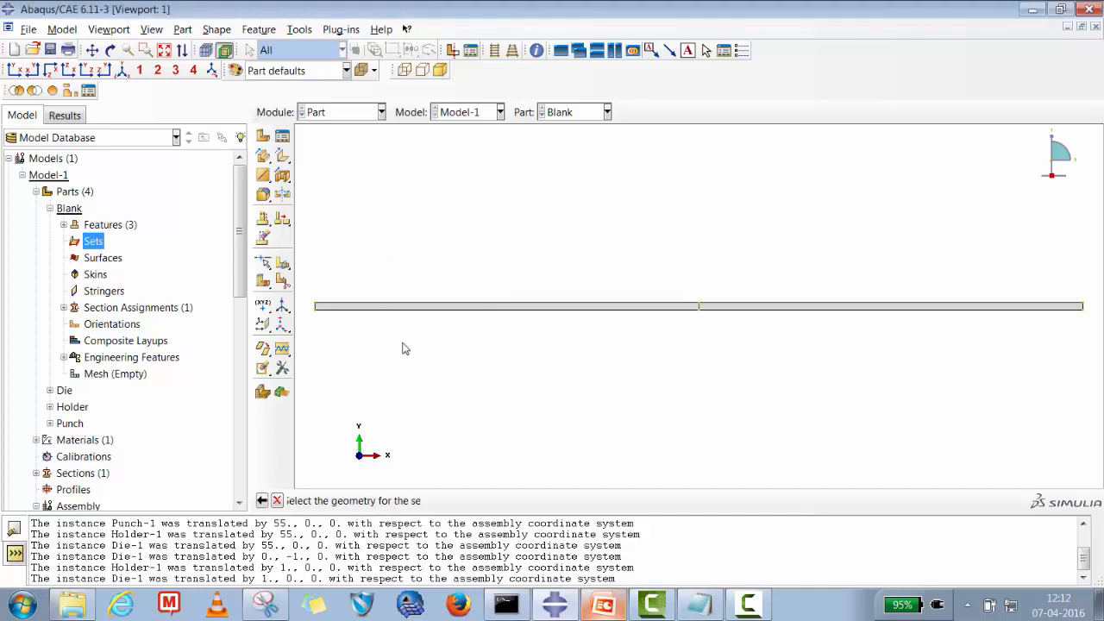
{"action": "left_click", "coordinate": [316, 307]}
{"action": "left_click", "coordinate": [448, 501]}
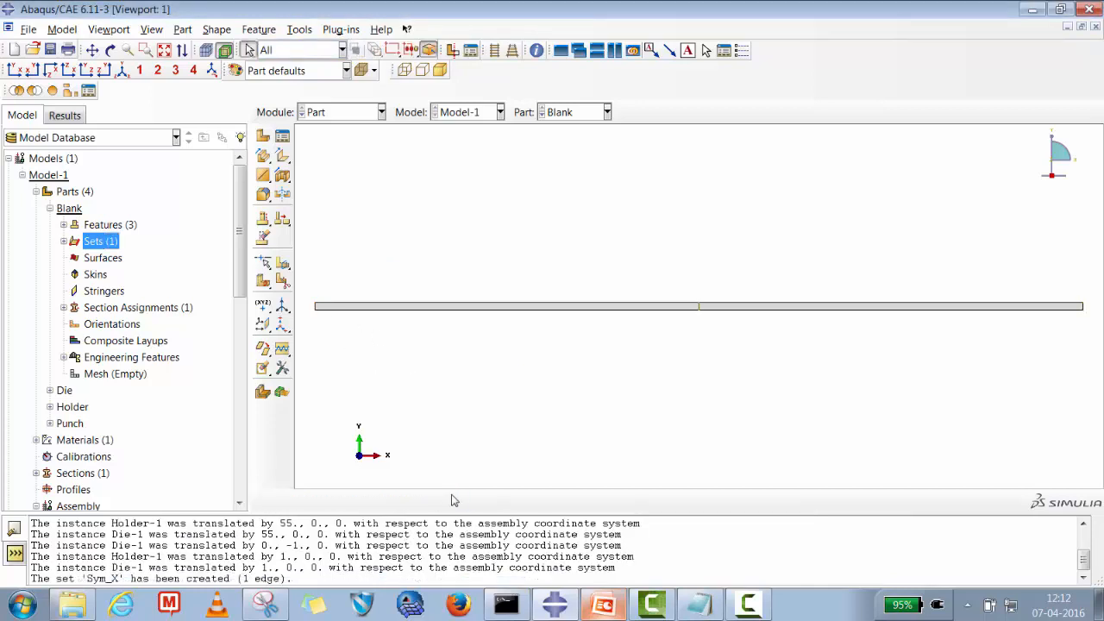
Create a surface named Slave1_Blank on the Blank part from the left segment of its upper edge.
{"action": "double_click", "coordinate": [93, 259]}
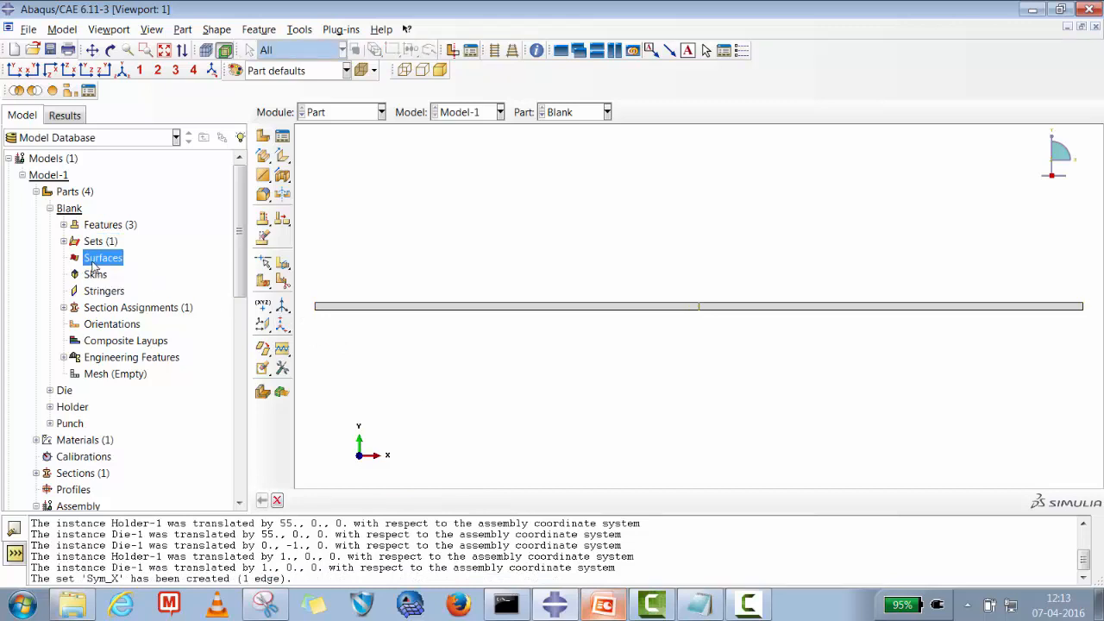
{"action": "right_click", "coordinate": [92, 264]}
{"action": "left_click", "coordinate": [121, 291]}
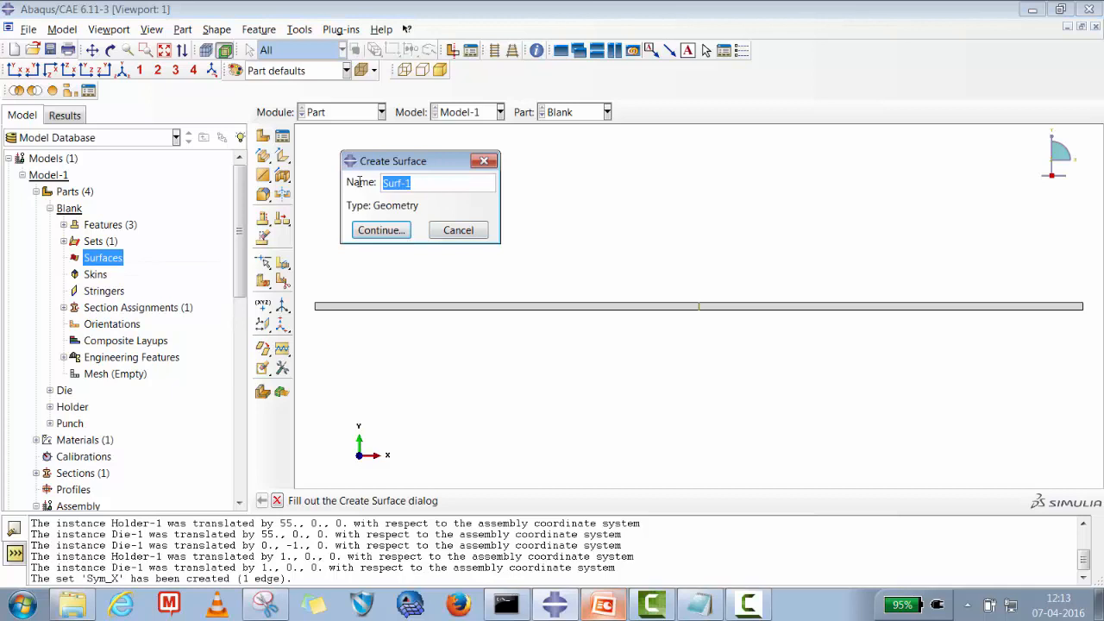
{"action": "type", "text": "Slave1_Blank"}
{"action": "left_click", "coordinate": [380, 229]}
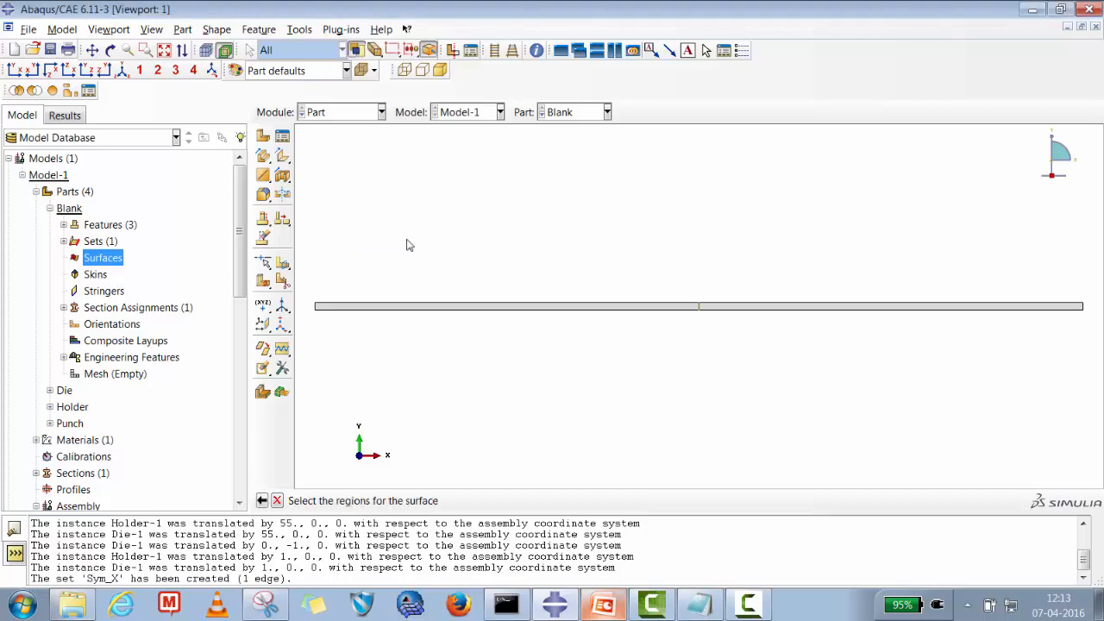
{"action": "left_click", "coordinate": [520, 307]}
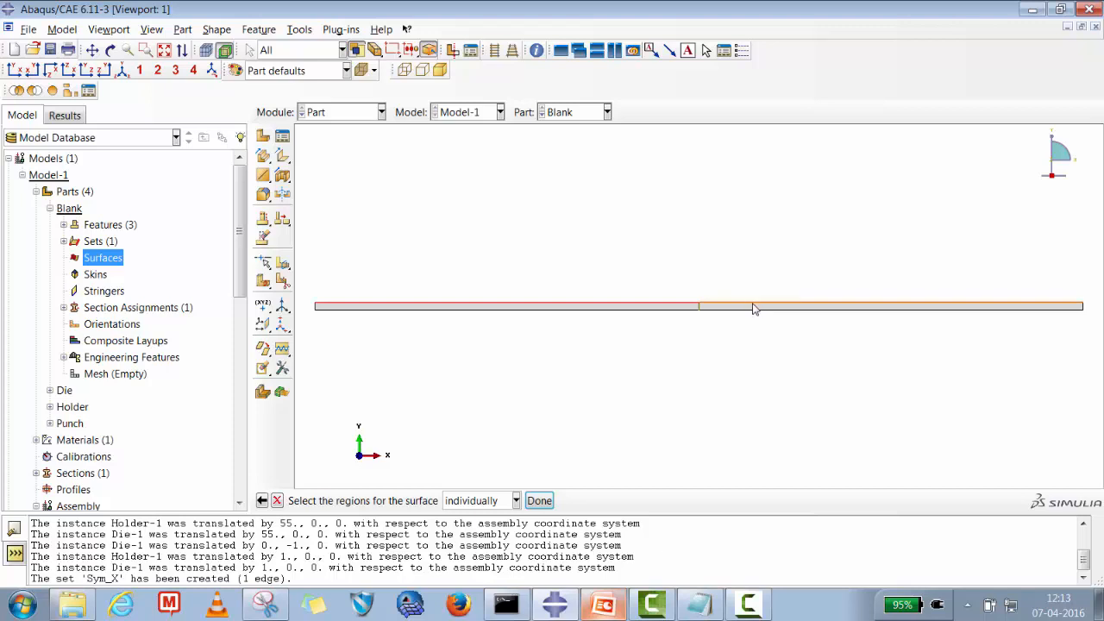
{"action": "left_click", "coordinate": [539, 500]}
Delete the Slave1_Blank surface from the Blank part.
{"action": "left_click", "coordinate": [63, 258]}
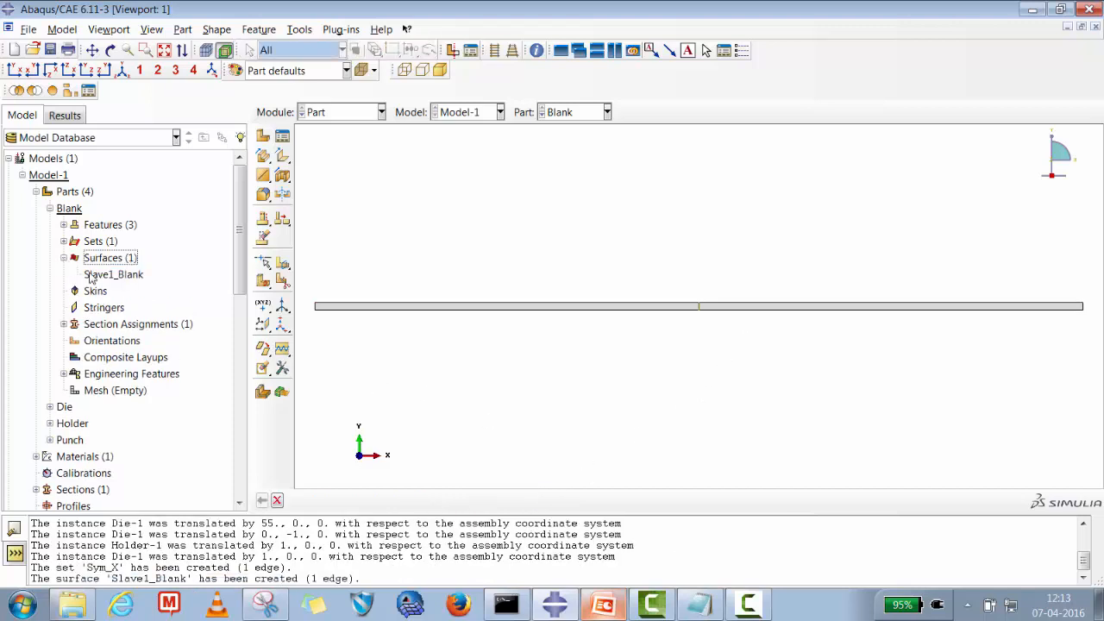
{"action": "left_click", "coordinate": [104, 274]}
{"action": "right_click", "coordinate": [101, 277]}
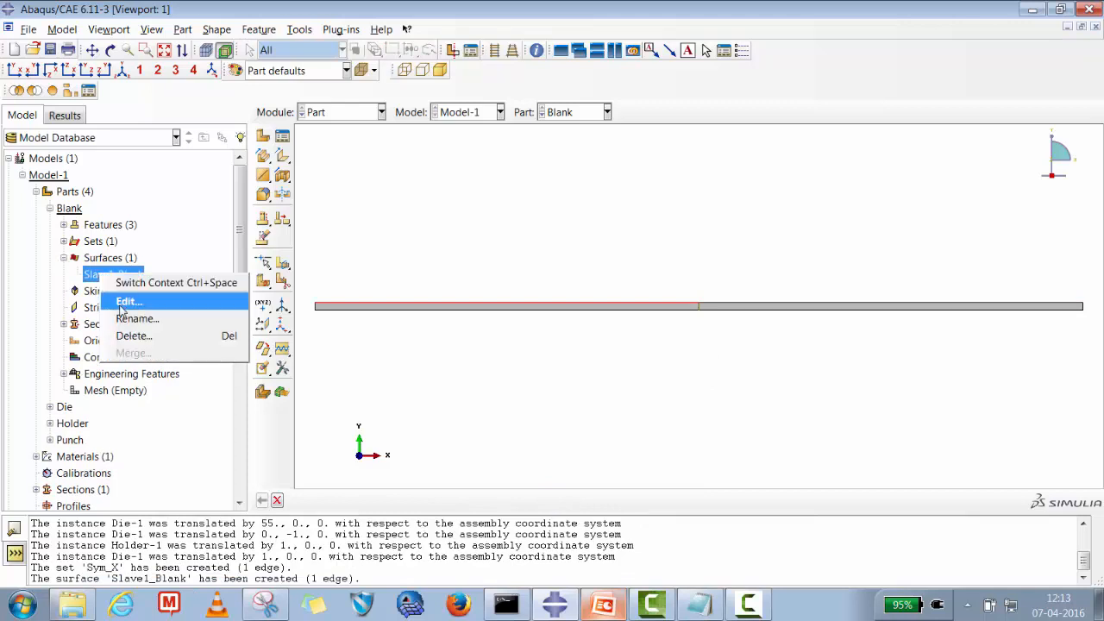
{"action": "left_click", "coordinate": [131, 336]}
{"action": "left_click", "coordinate": [510, 318]}
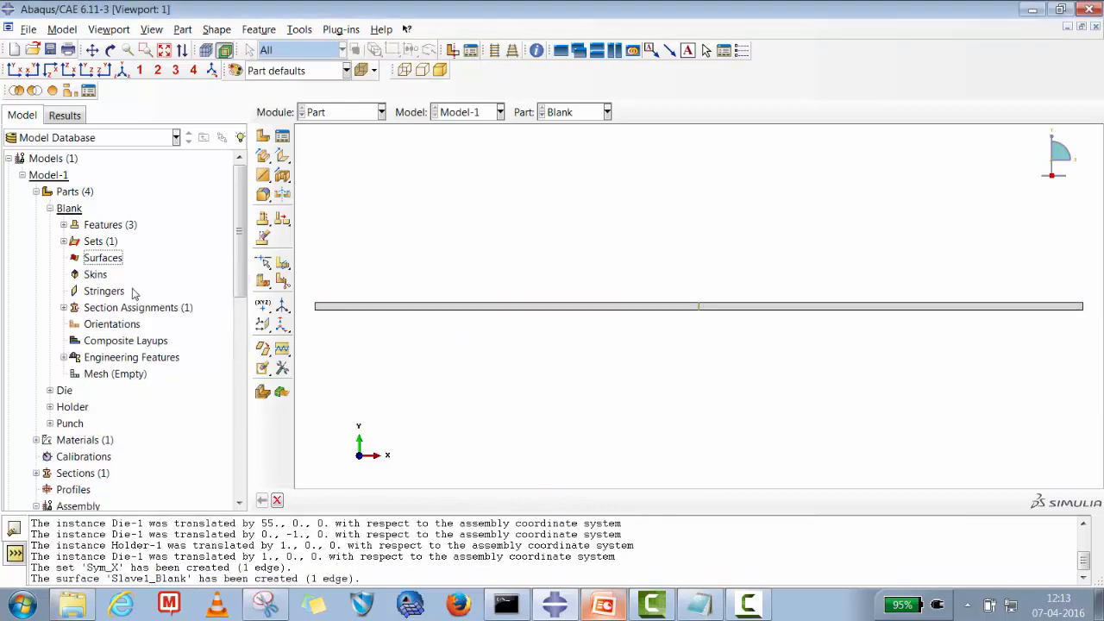
Create a surface named Slave1_Blank on the Blank part from both segments of its upper edge.
{"action": "left_click", "coordinate": [95, 258]}
{"action": "right_click", "coordinate": [95, 258]}
{"action": "left_click", "coordinate": [123, 287]}
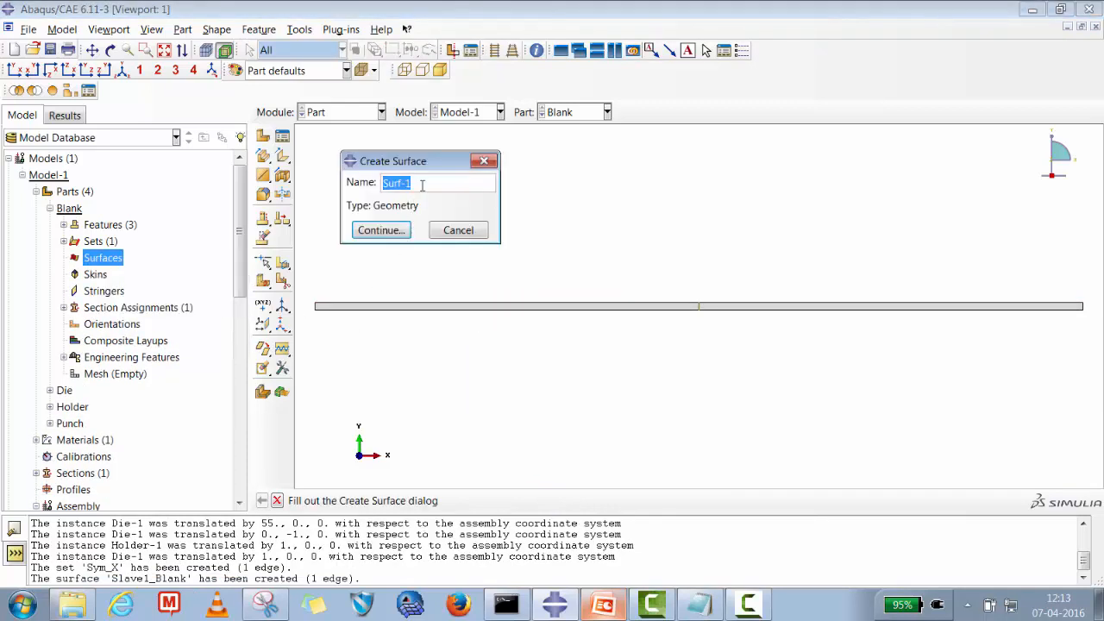
{"action": "type", "text": "Slave1_Blank"}
{"action": "left_click", "coordinate": [395, 233]}
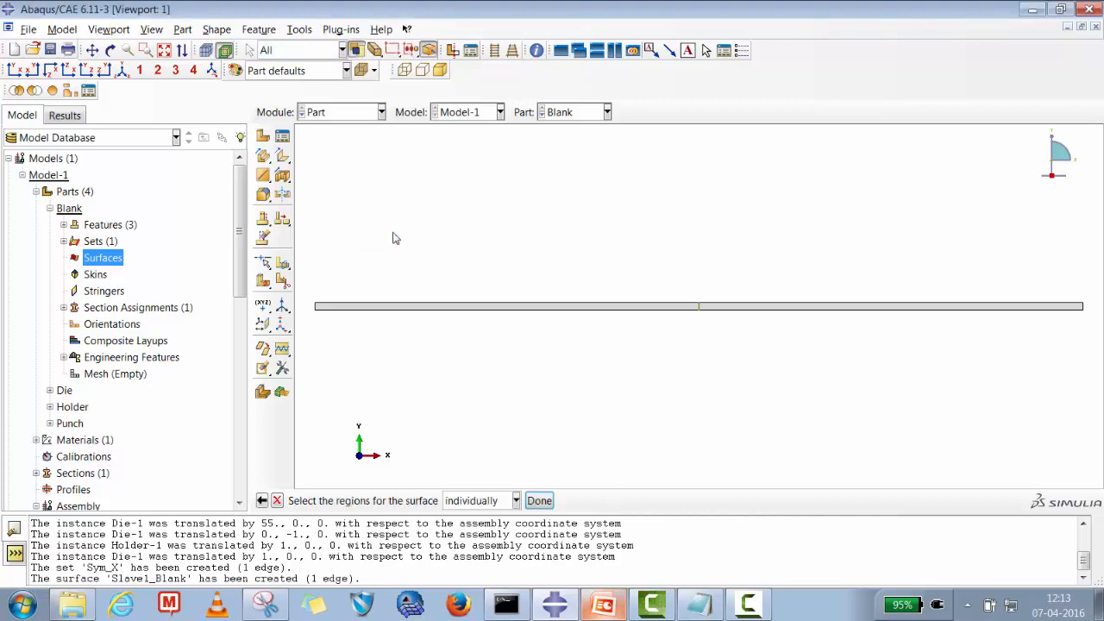
{"action": "left_click", "coordinate": [583, 302]}
{"action": "left_click", "coordinate": [714, 303], "text": "shift"}
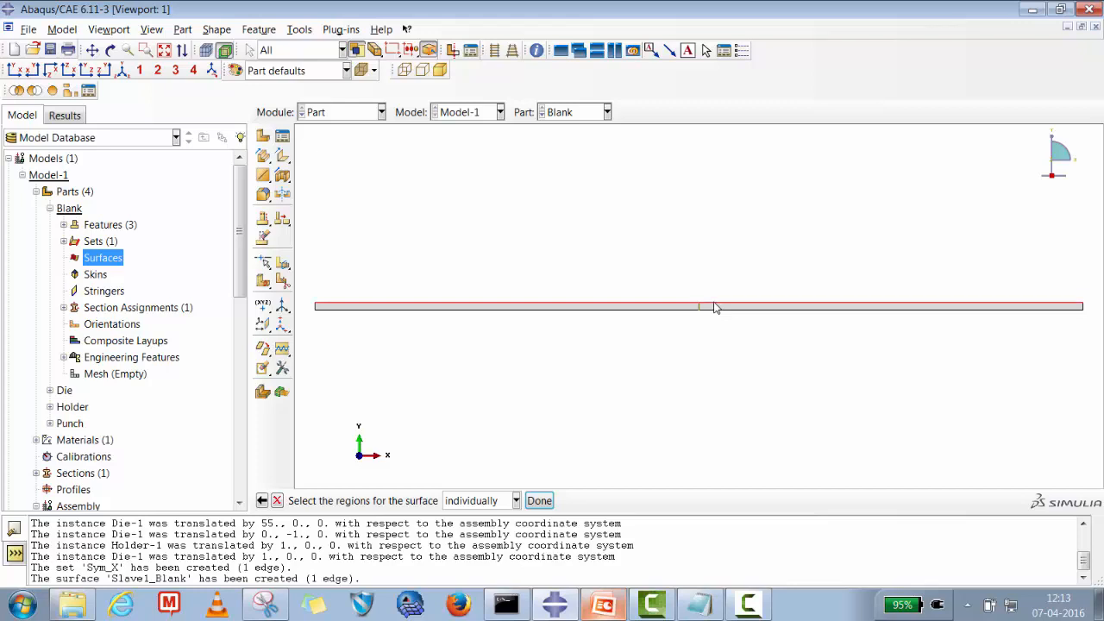
{"action": "left_click", "coordinate": [539, 501]}
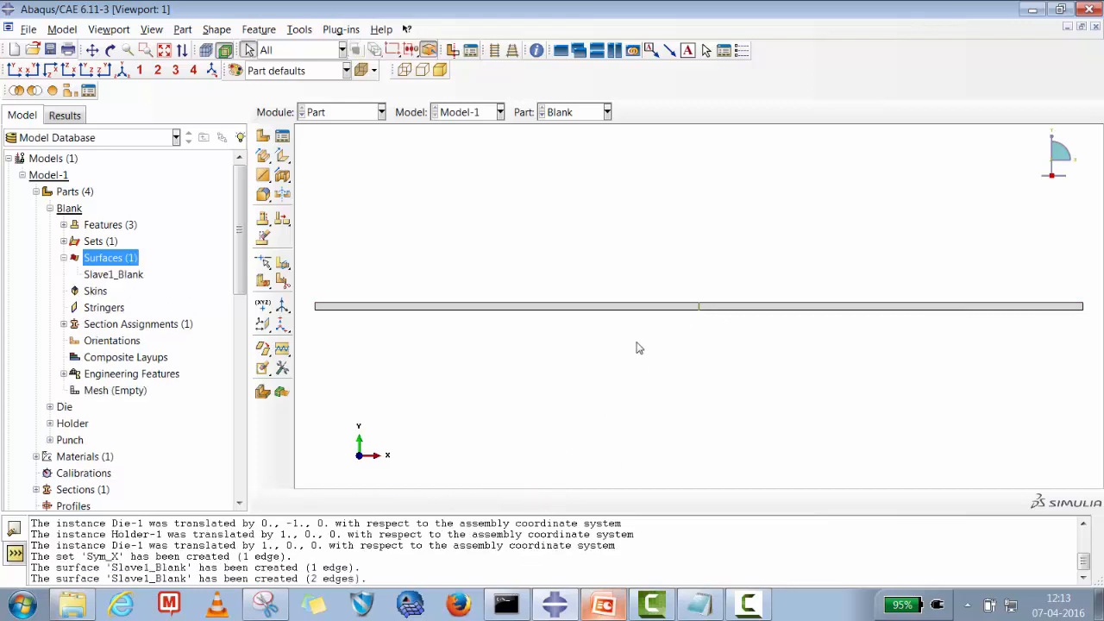
Create a surface named Slave2_Blank on the Blank part from the right segment of its upper edge.
{"action": "right_click", "coordinate": [116, 259]}
{"action": "left_click", "coordinate": [146, 284]}
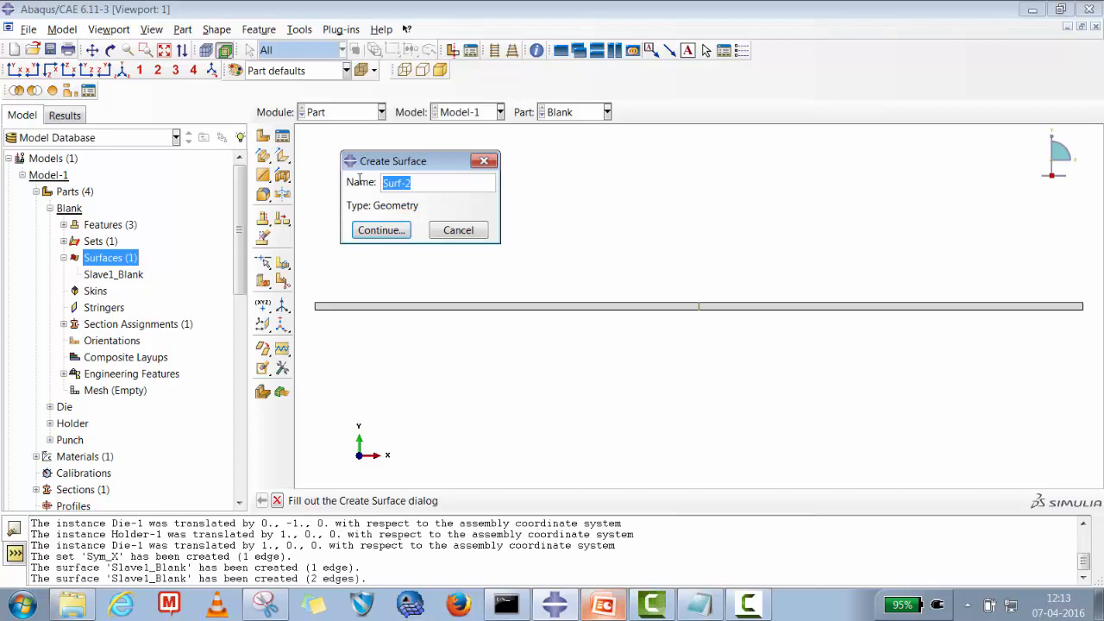
{"action": "type", "text": "Slave2_Blank"}
{"action": "left_click", "coordinate": [372, 229]}
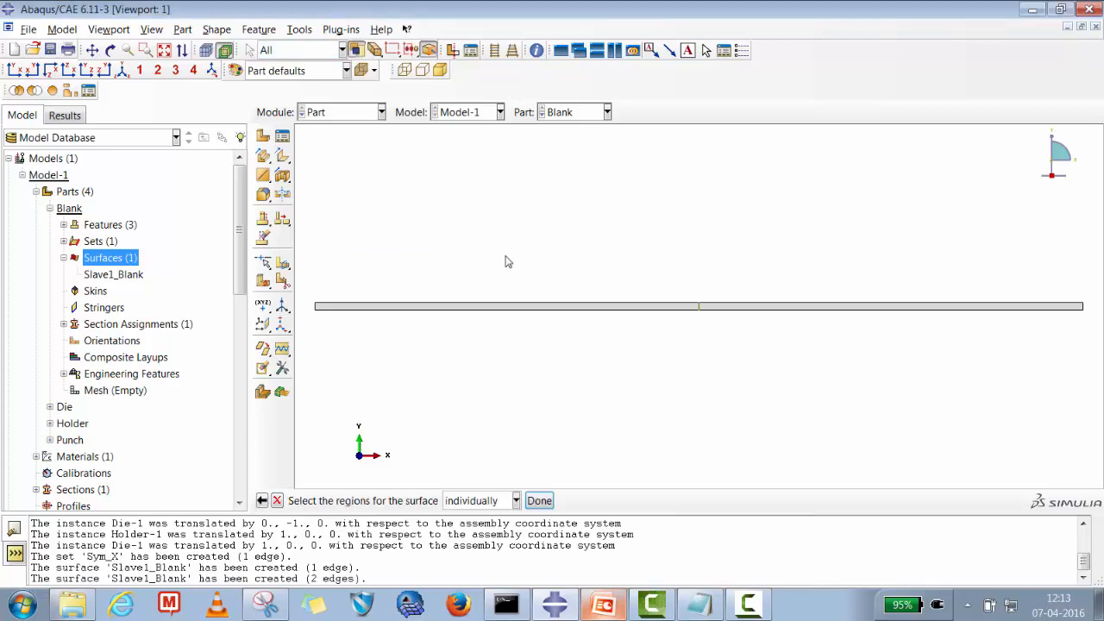
{"action": "left_click", "coordinate": [729, 306]}
{"action": "left_click", "coordinate": [542, 500]}
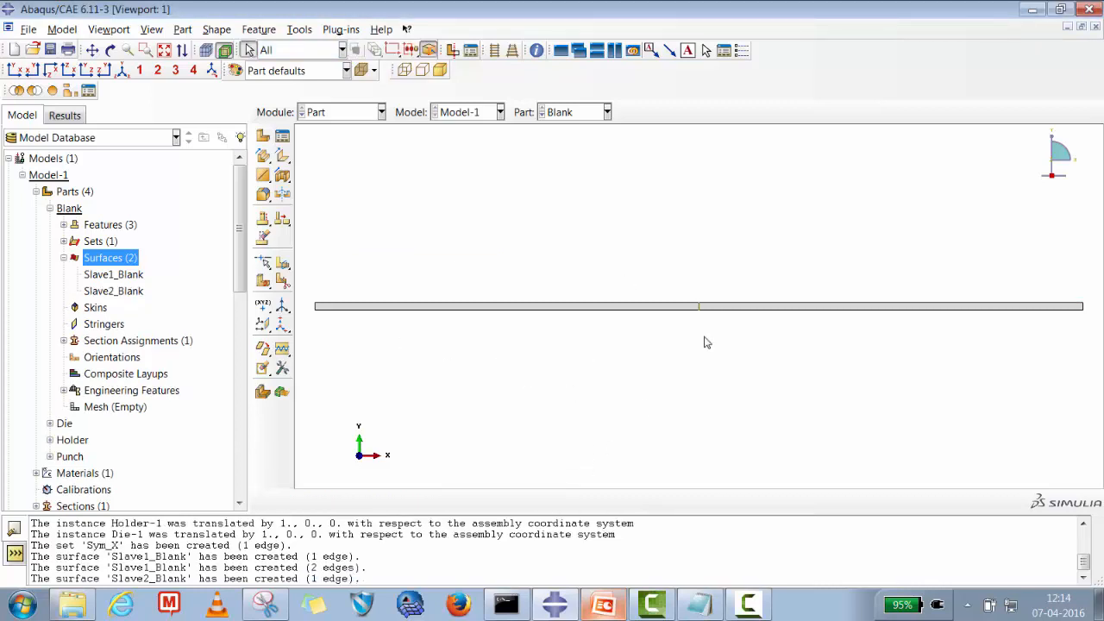
Create a surface named Slave3_Blank on the Blank part from the right segment of its lower edge.
{"action": "right_click", "coordinate": [121, 263]}
{"action": "left_click", "coordinate": [146, 284]}
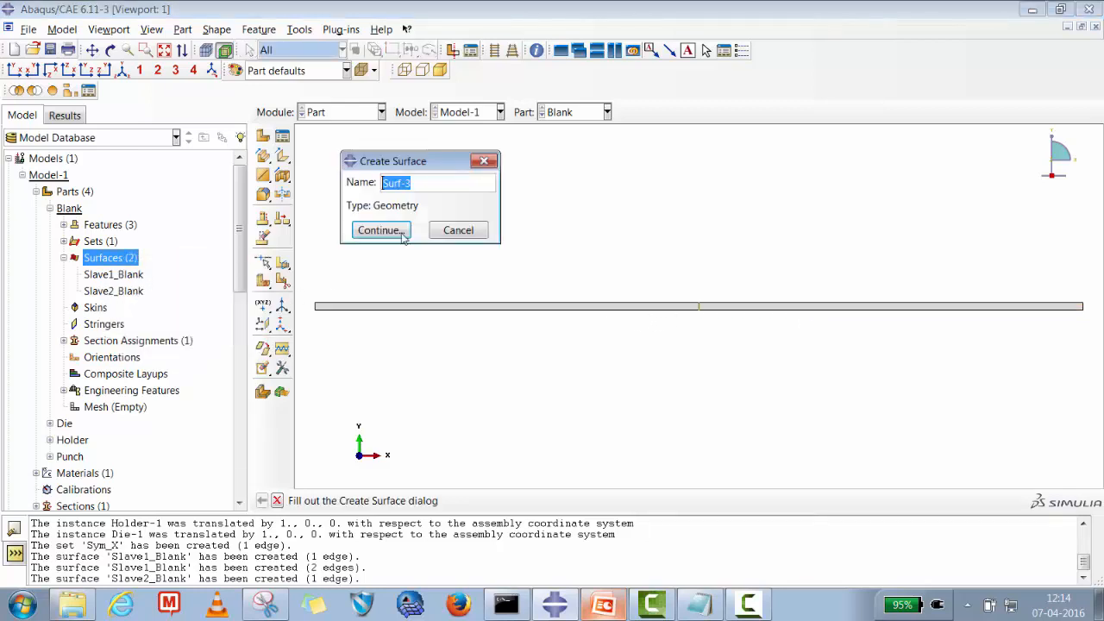
{"action": "type", "text": "Slave2"}
{"action": "key", "text": "BackSpace"}
{"action": "type", "text": "3_Blank"}
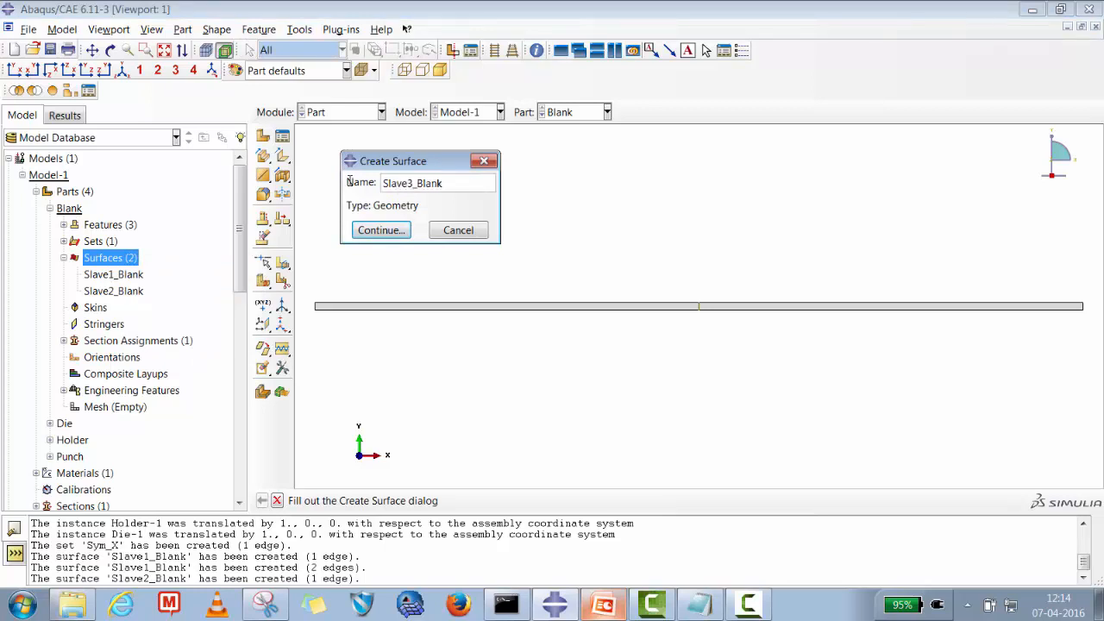
{"action": "left_click", "coordinate": [378, 232]}
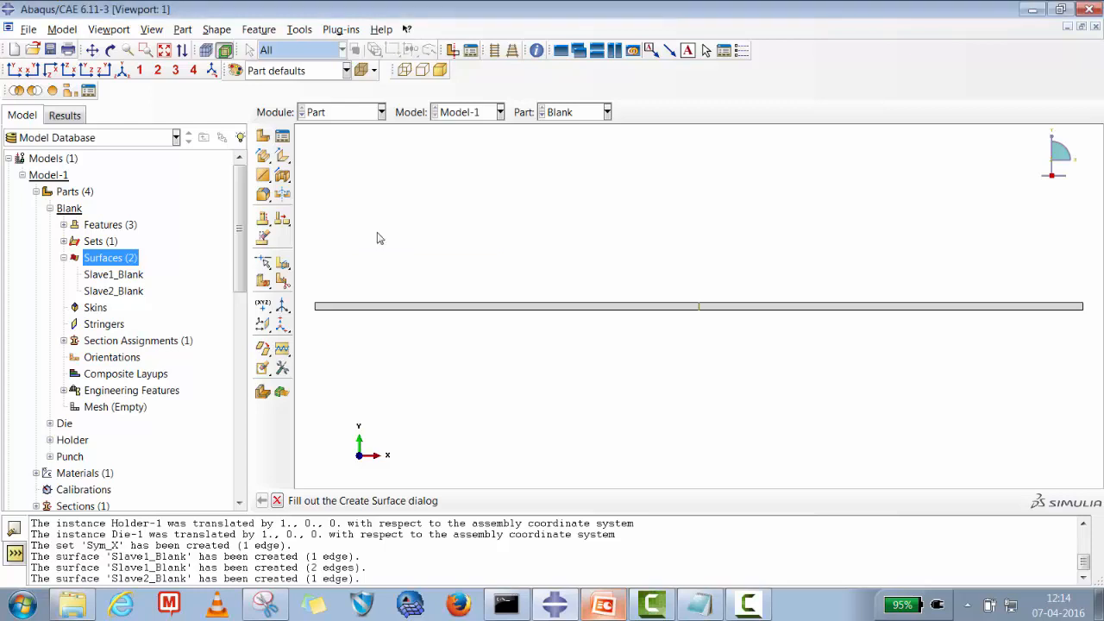
{"action": "left_click", "coordinate": [729, 317]}
{"action": "left_click", "coordinate": [539, 501]}
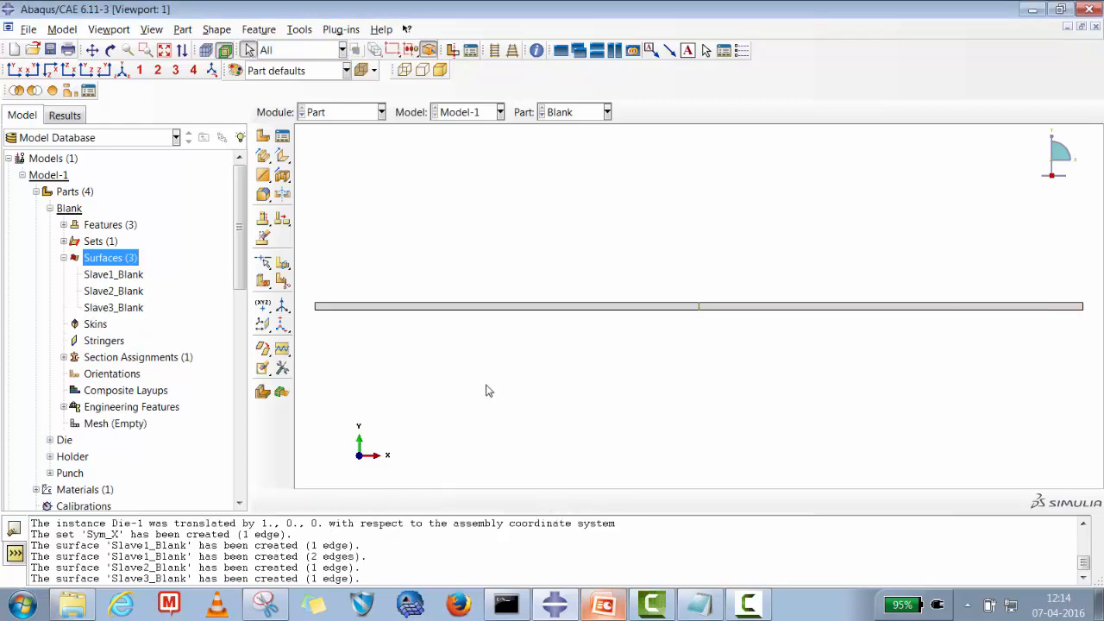
Examine in the assembly how the punch, holder and die face the blank's surfaces.
{"action": "left_click", "coordinate": [314, 116]}
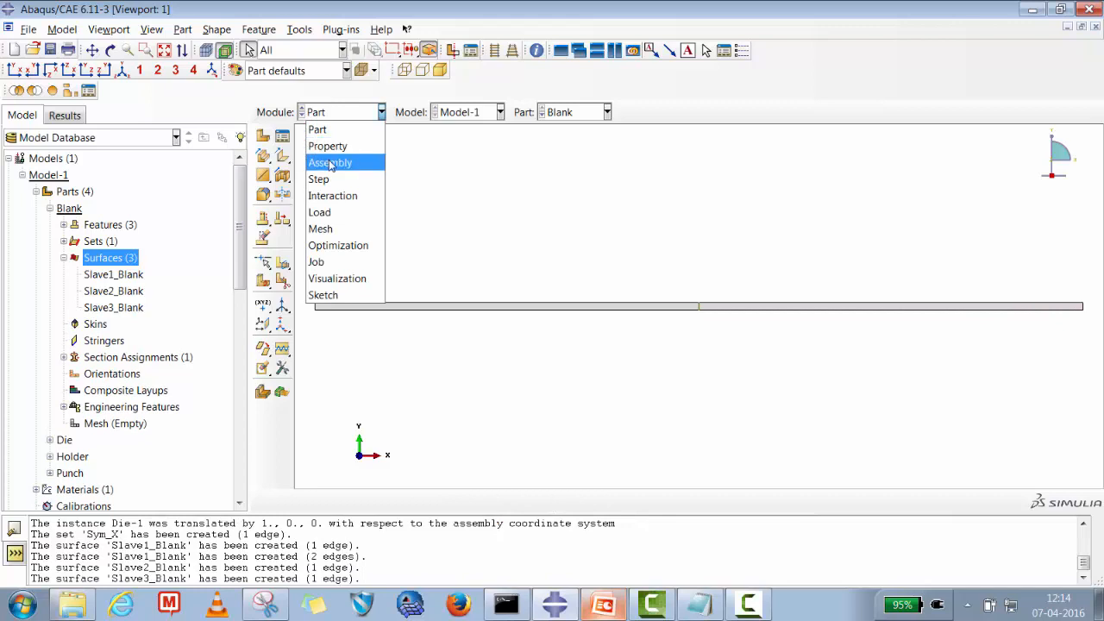
{"action": "left_click", "coordinate": [332, 163]}
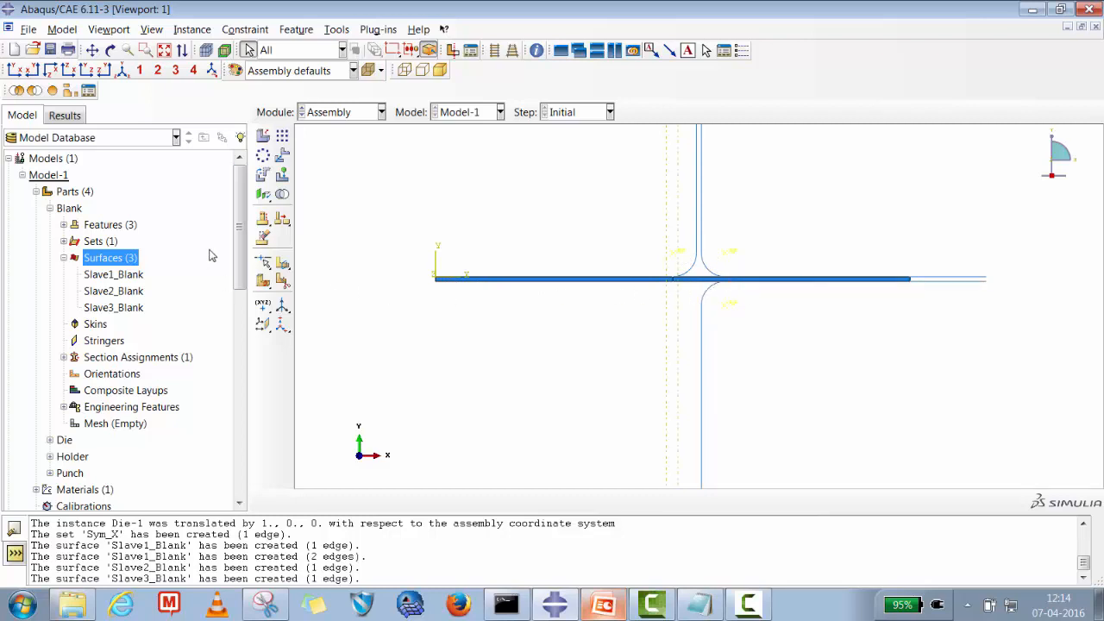
{"action": "left_click", "coordinate": [63, 258]}
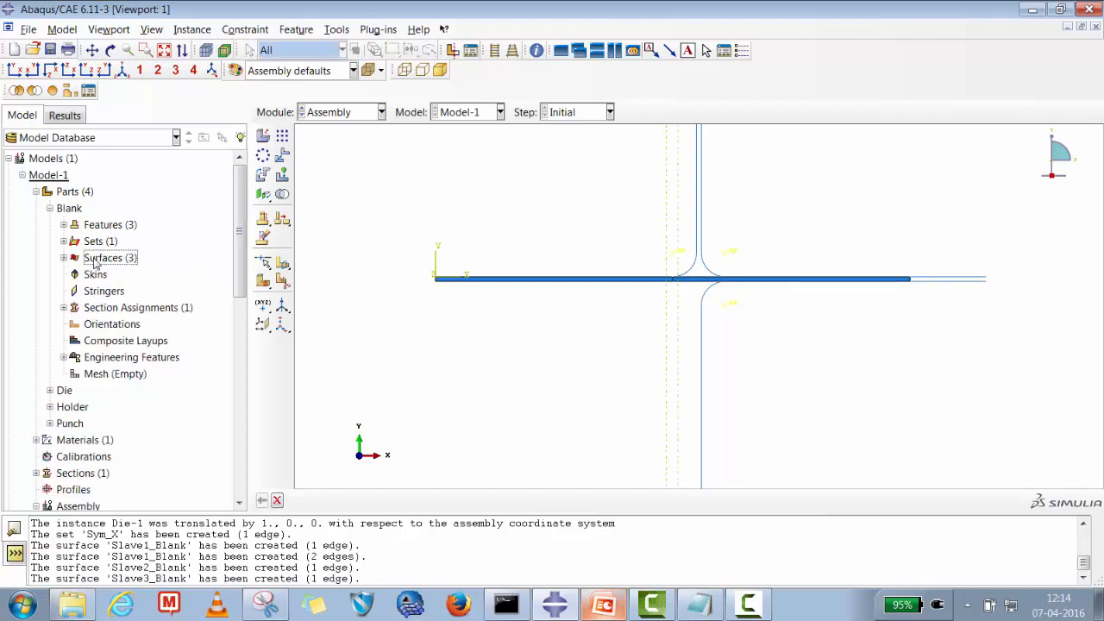
{"action": "left_click", "coordinate": [50, 208]}
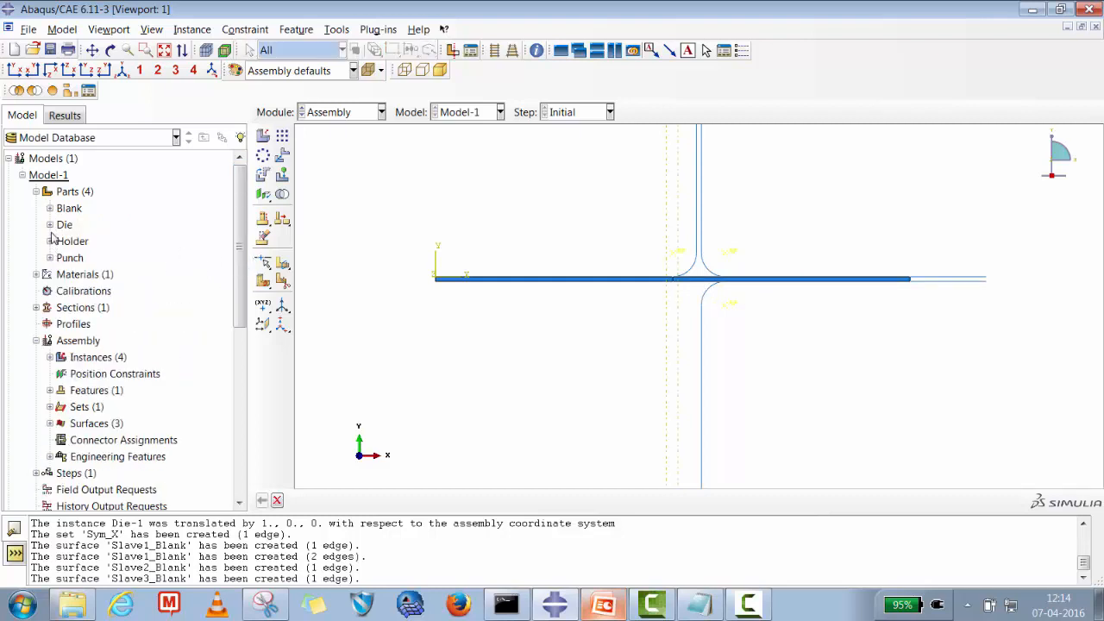
Define a surface named Master_Die on the Die part from its vertical edge, corner arc and horizontal edge.
{"action": "left_click", "coordinate": [50, 224]}
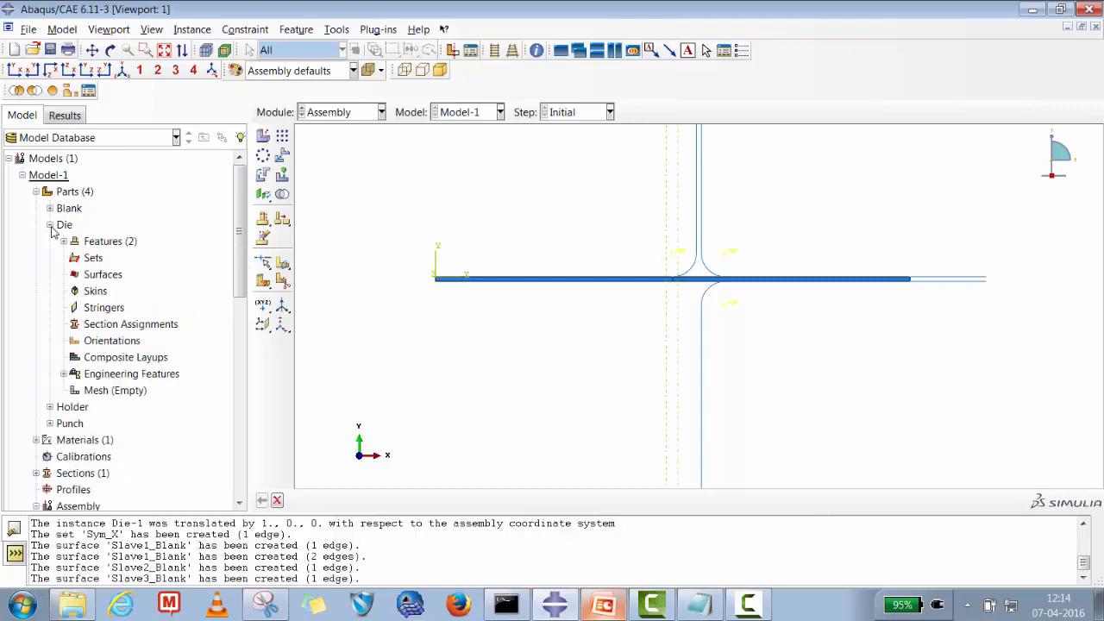
{"action": "right_click", "coordinate": [104, 276]}
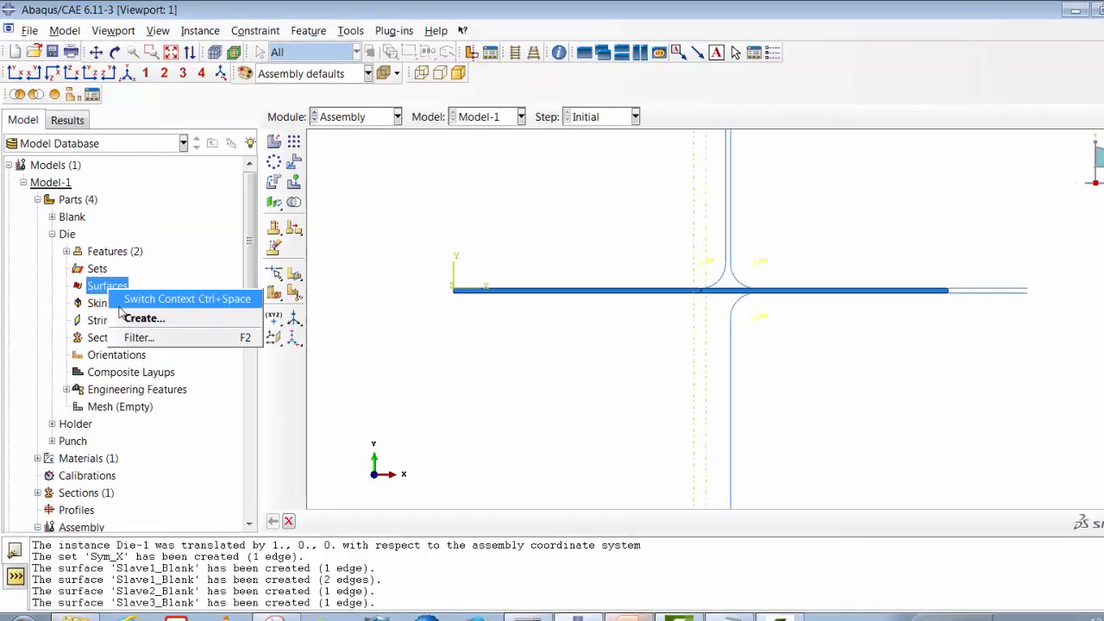
{"action": "left_click", "coordinate": [138, 318]}
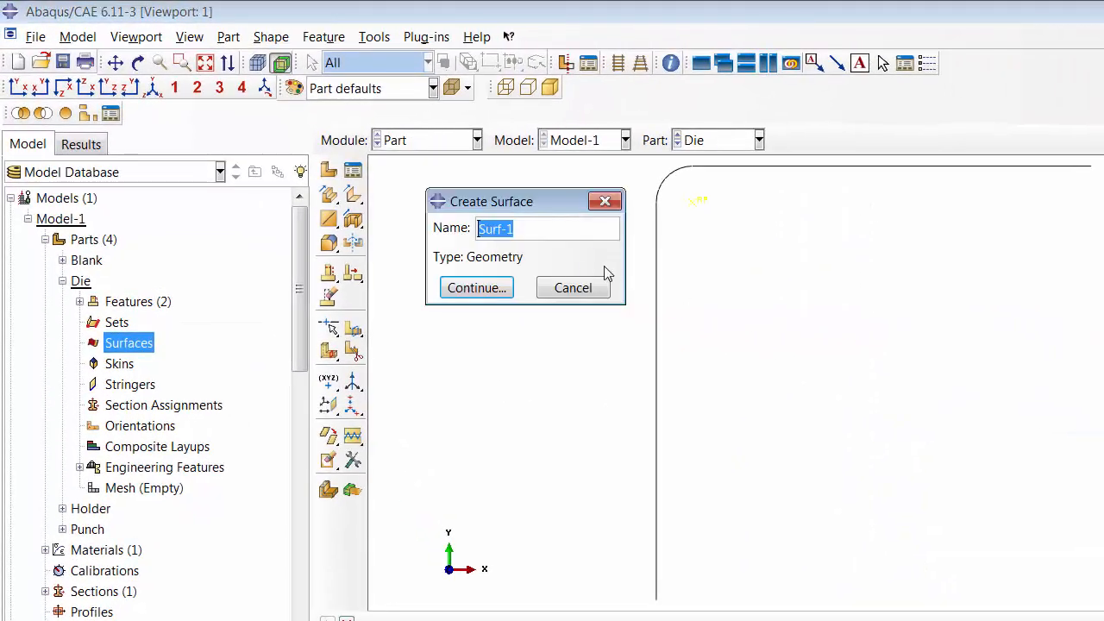
{"action": "left_click", "coordinate": [513, 228]}
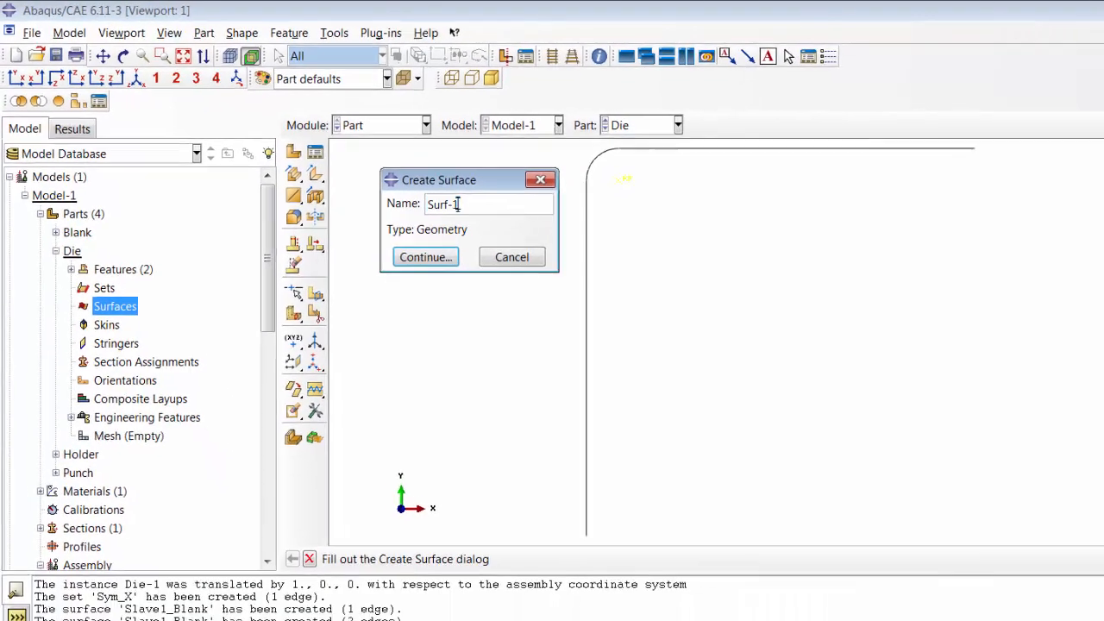
{"action": "left_click_drag", "start_coordinate": [458, 204], "coordinate": [419, 204]}
{"action": "type", "text": "Master_Die"}
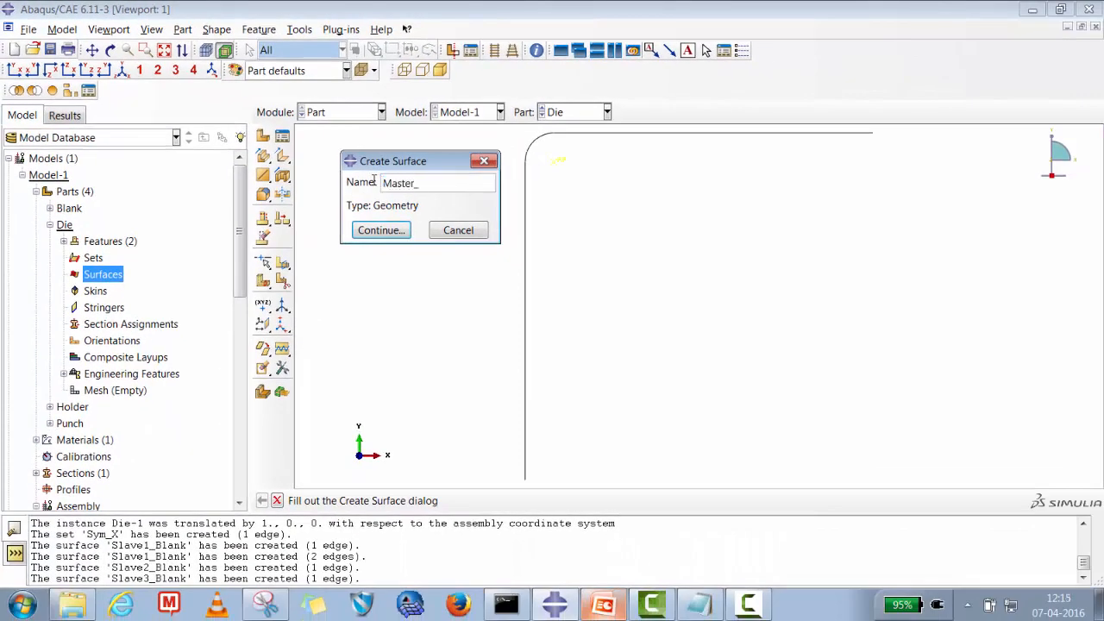
{"action": "left_click", "coordinate": [385, 230]}
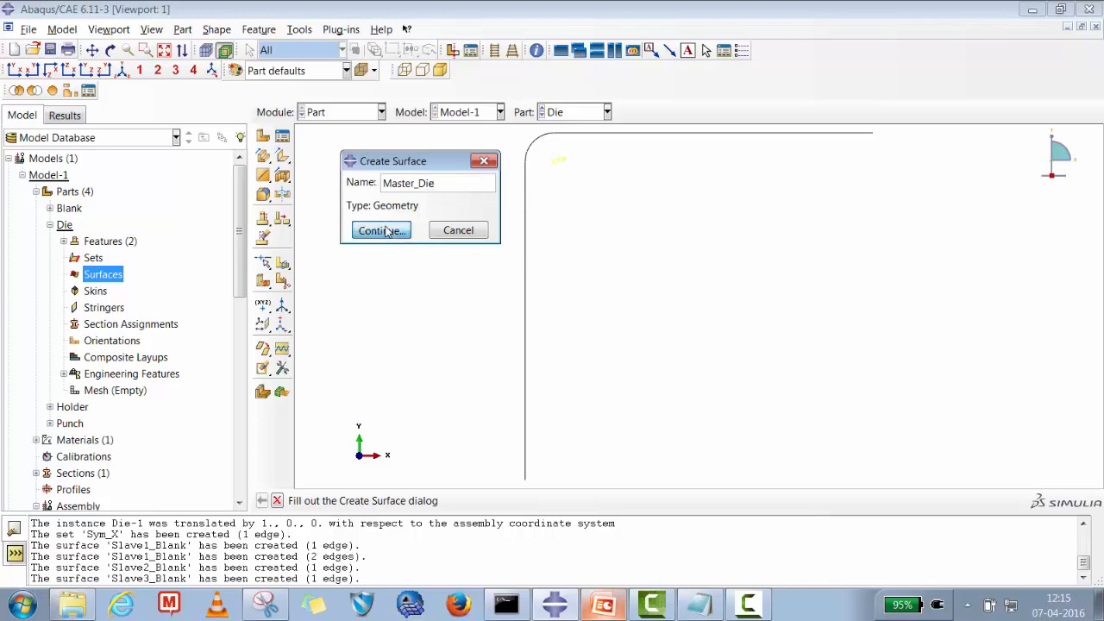
{"action": "left_click", "coordinate": [527, 263]}
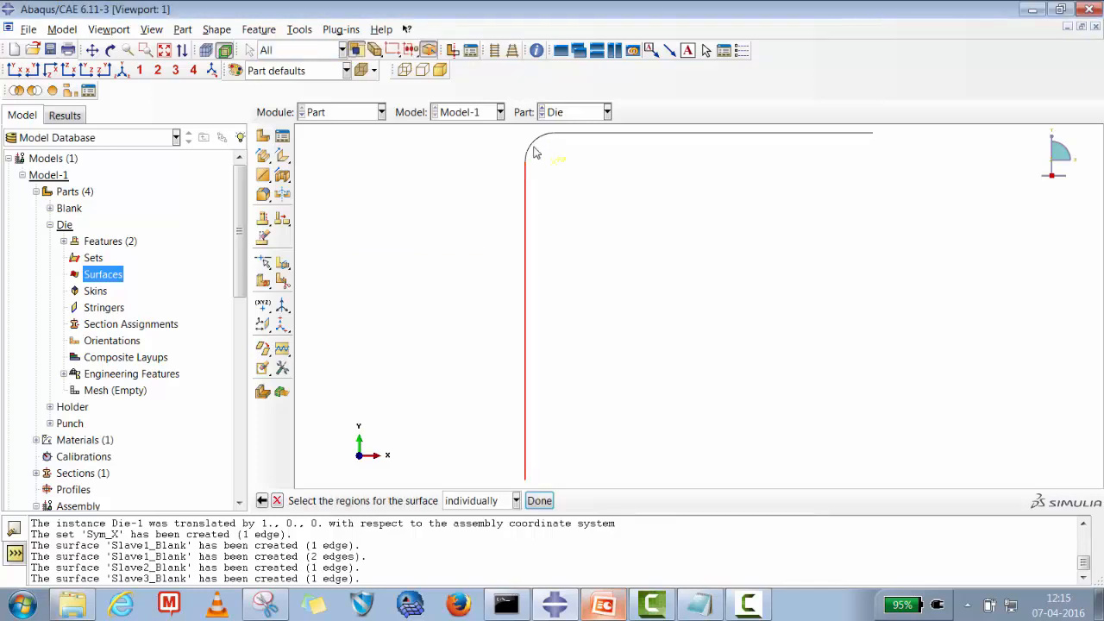
{"action": "left_click", "coordinate": [532, 145], "text": "shift"}
{"action": "left_click", "coordinate": [591, 134], "text": "shift"}
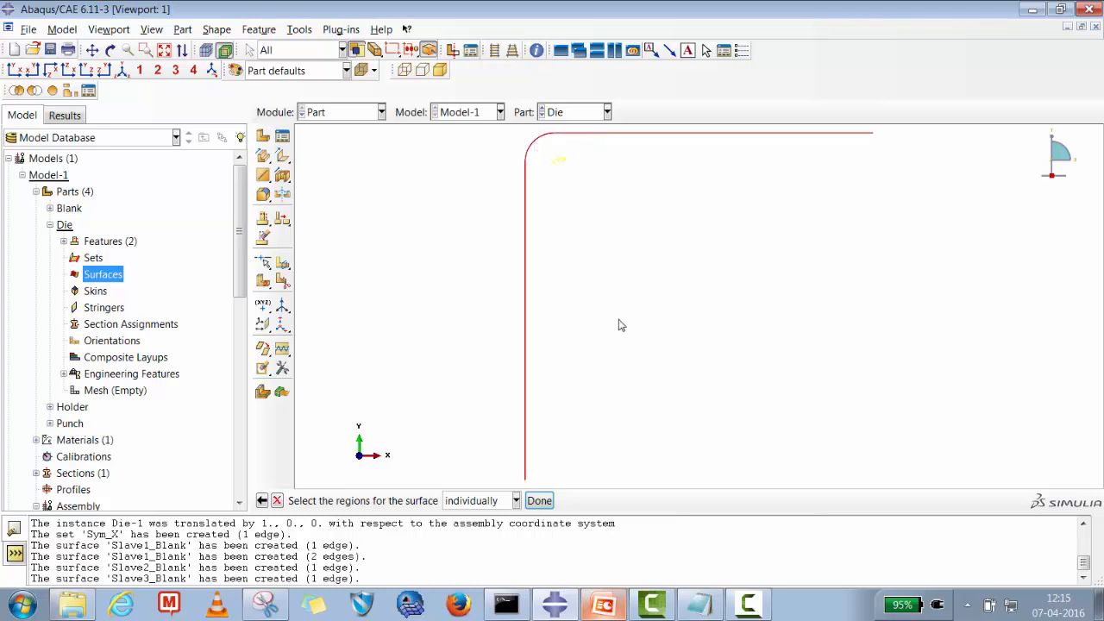
{"action": "left_click", "coordinate": [538, 502]}
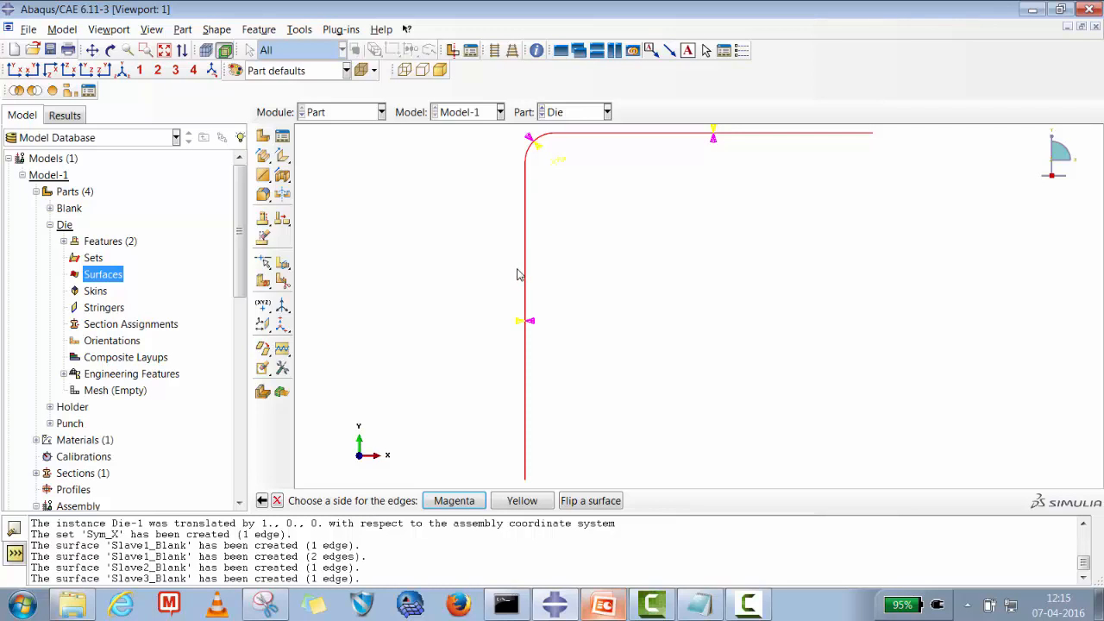
Flip the die's vertical and horizontal edges to the outer side and accept the magenta side for Master_Die.
{"action": "left_click", "coordinate": [594, 501]}
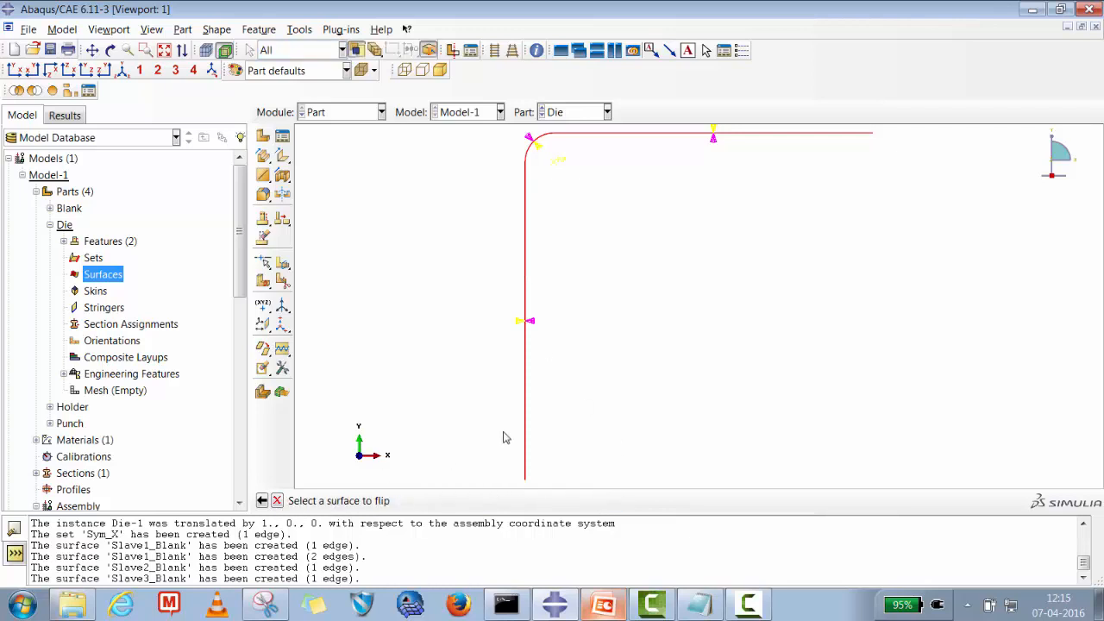
{"action": "left_click", "coordinate": [525, 400]}
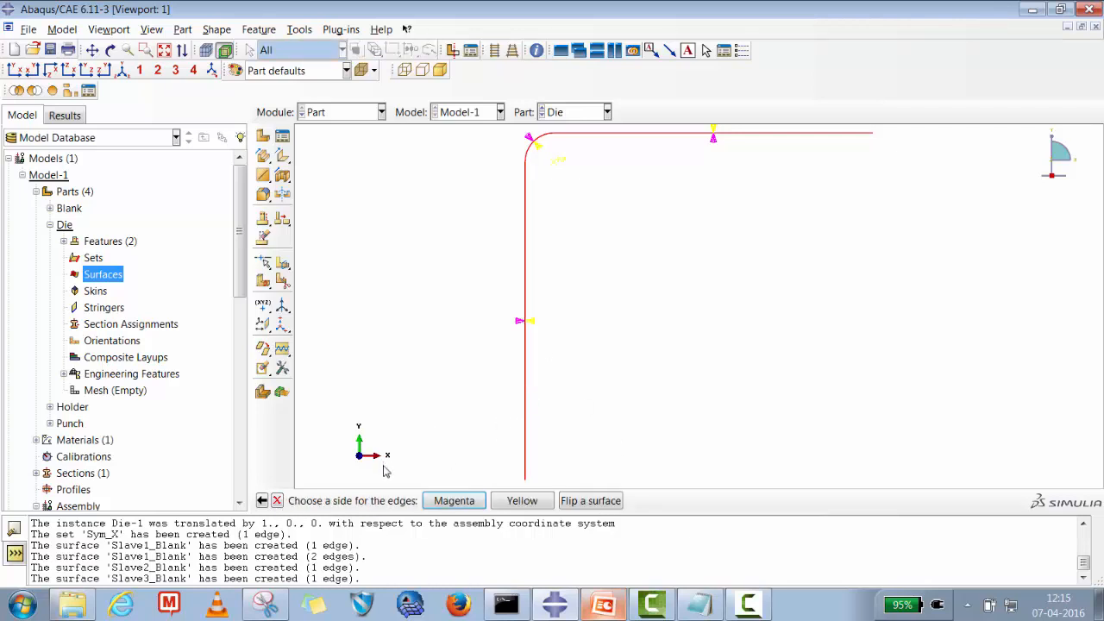
{"action": "left_click", "coordinate": [572, 504]}
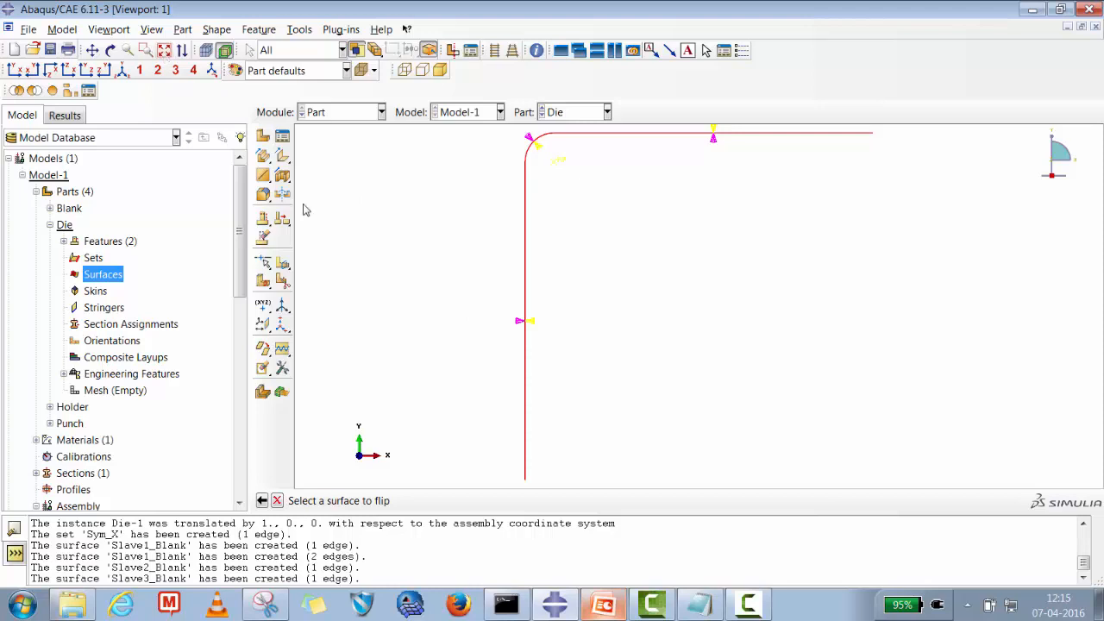
{"action": "left_click", "coordinate": [652, 137]}
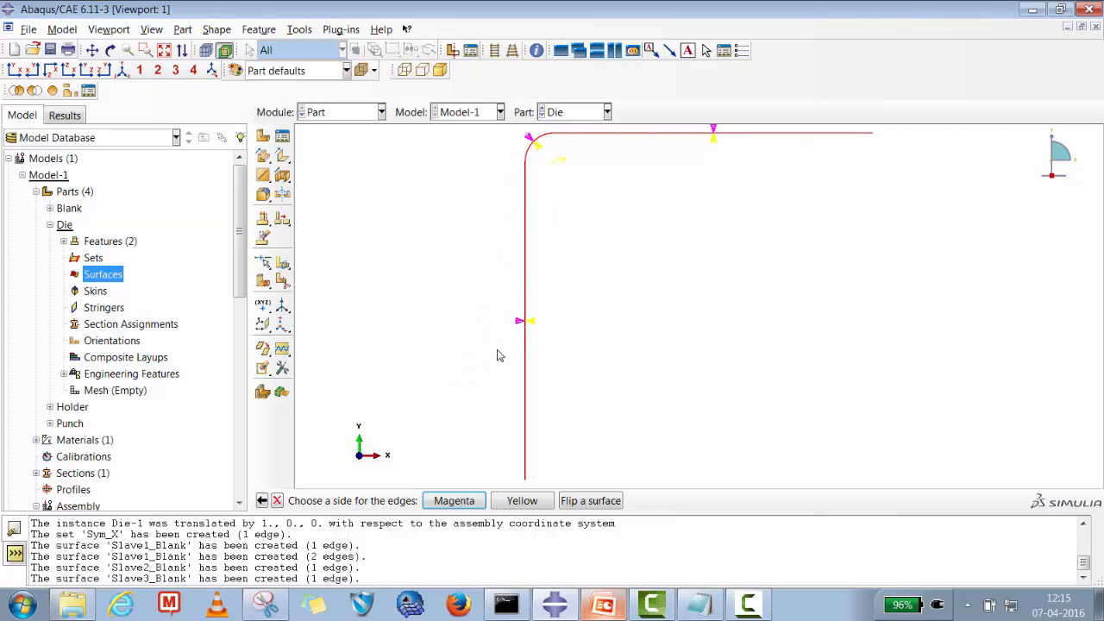
{"action": "left_click", "coordinate": [454, 501]}
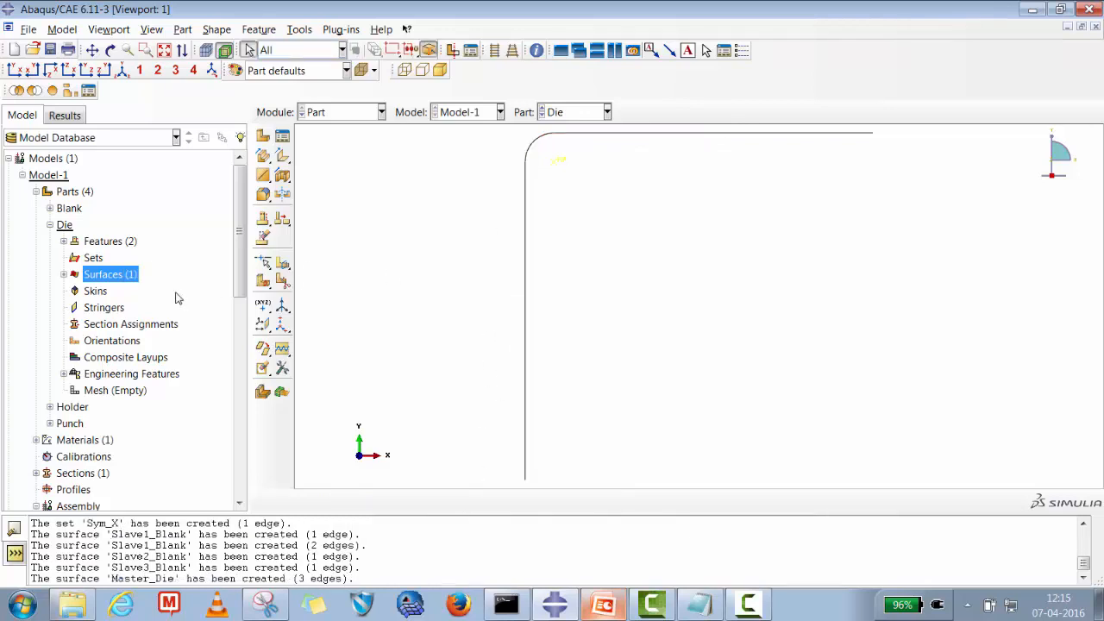
Create a geometry surface named Master_Holder on the Holder part from its vertical, fillet and horizontal edges, using the yellow side.
{"action": "left_click", "coordinate": [49, 224]}
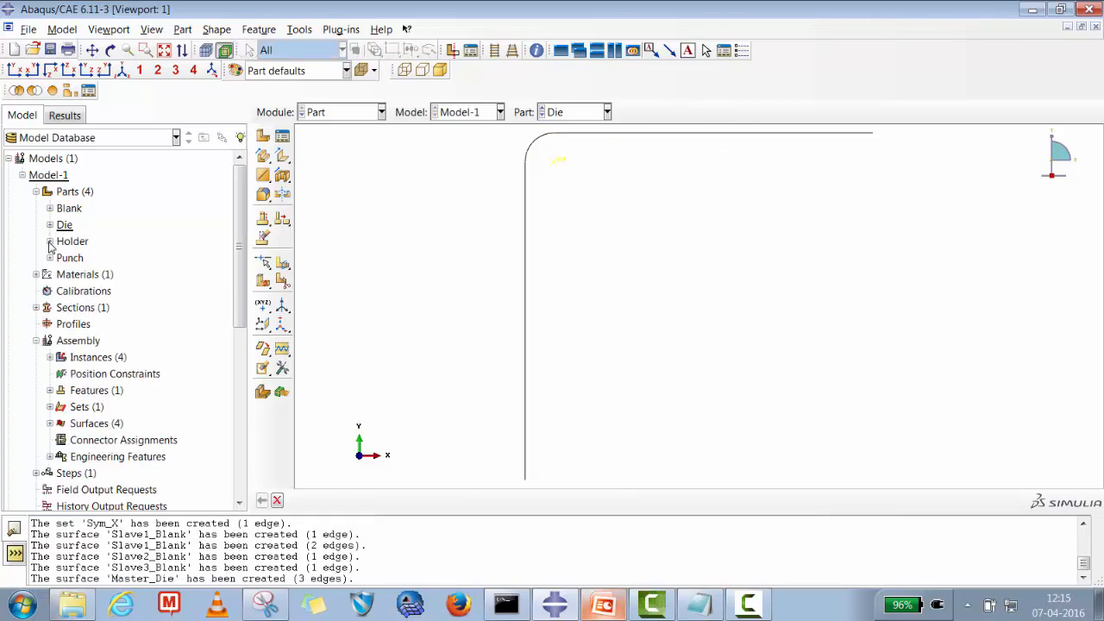
{"action": "left_click", "coordinate": [49, 241]}
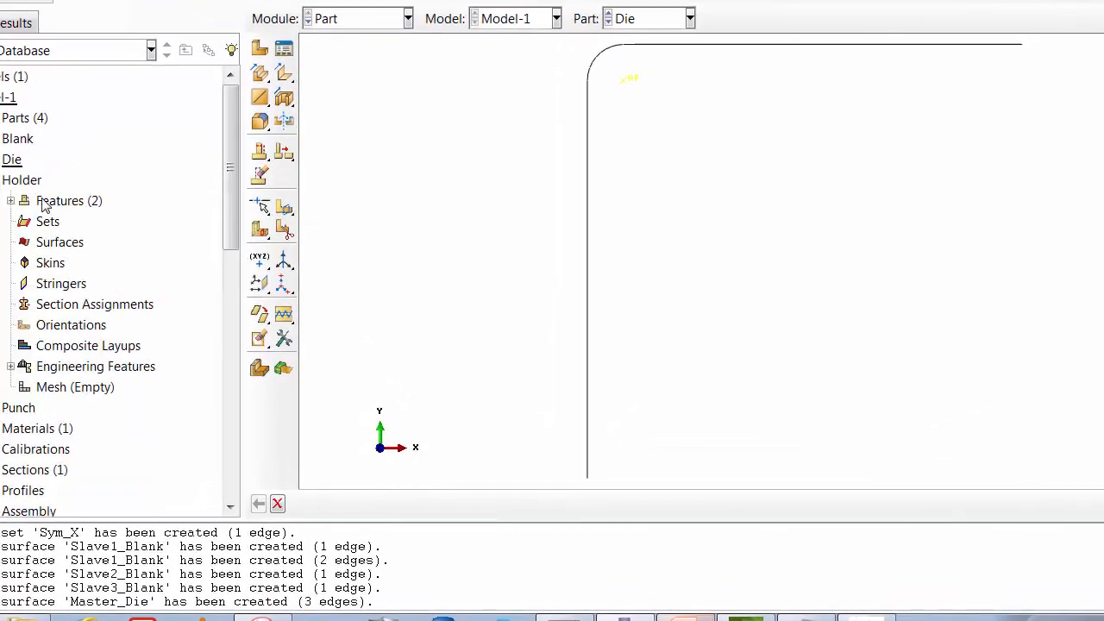
{"action": "left_click", "coordinate": [57, 245]}
{"action": "right_click", "coordinate": [57, 245]}
{"action": "left_click", "coordinate": [91, 282]}
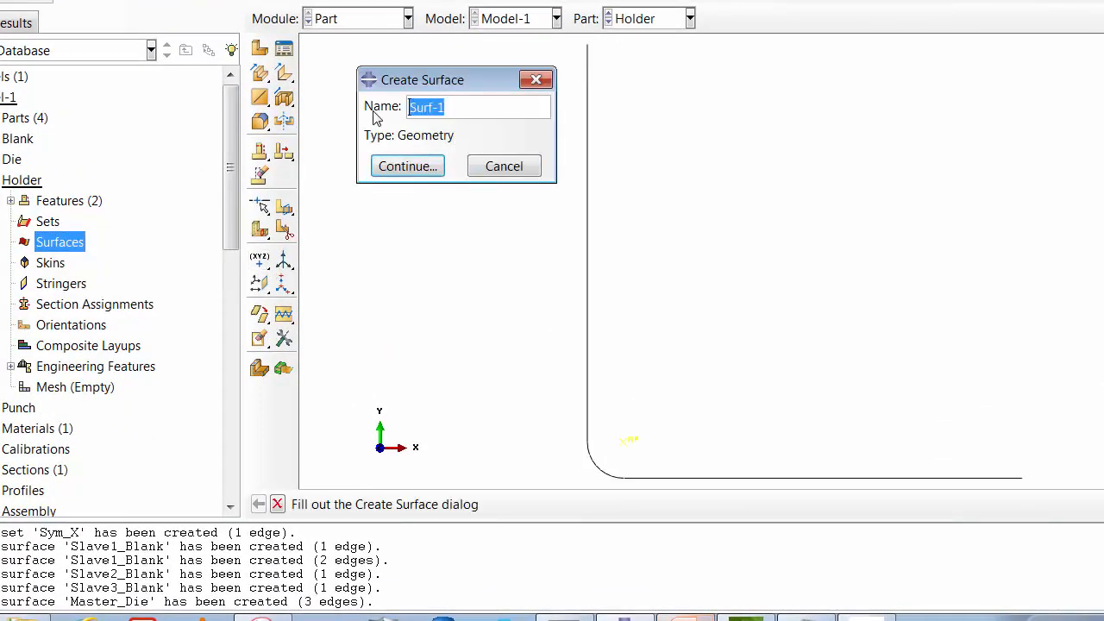
{"action": "type", "text": "Master_Holder"}
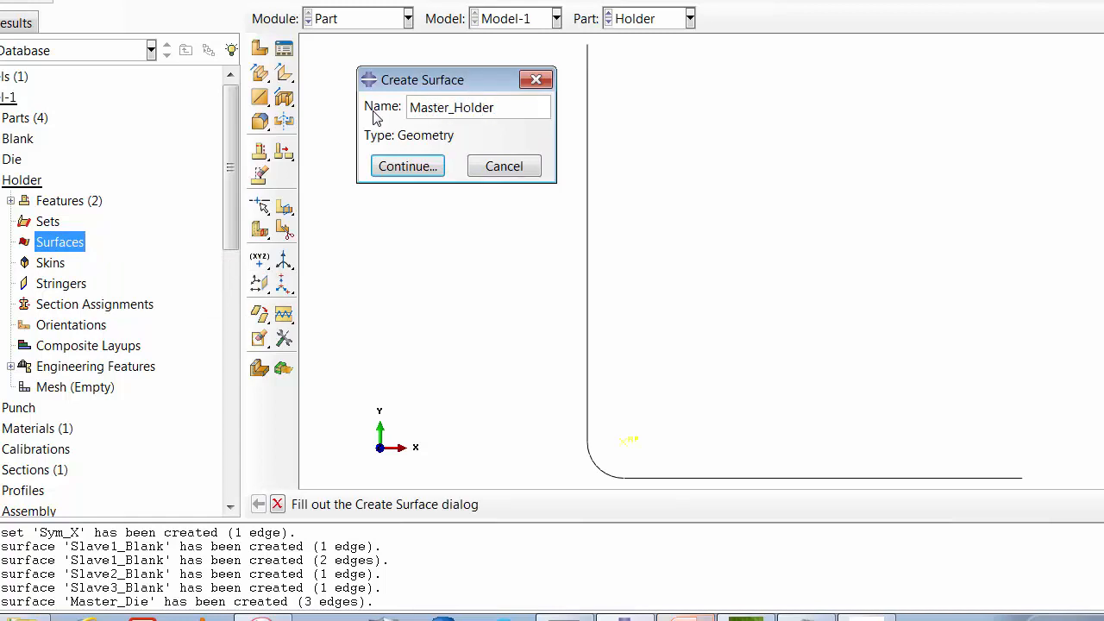
{"action": "left_click", "coordinate": [409, 166]}
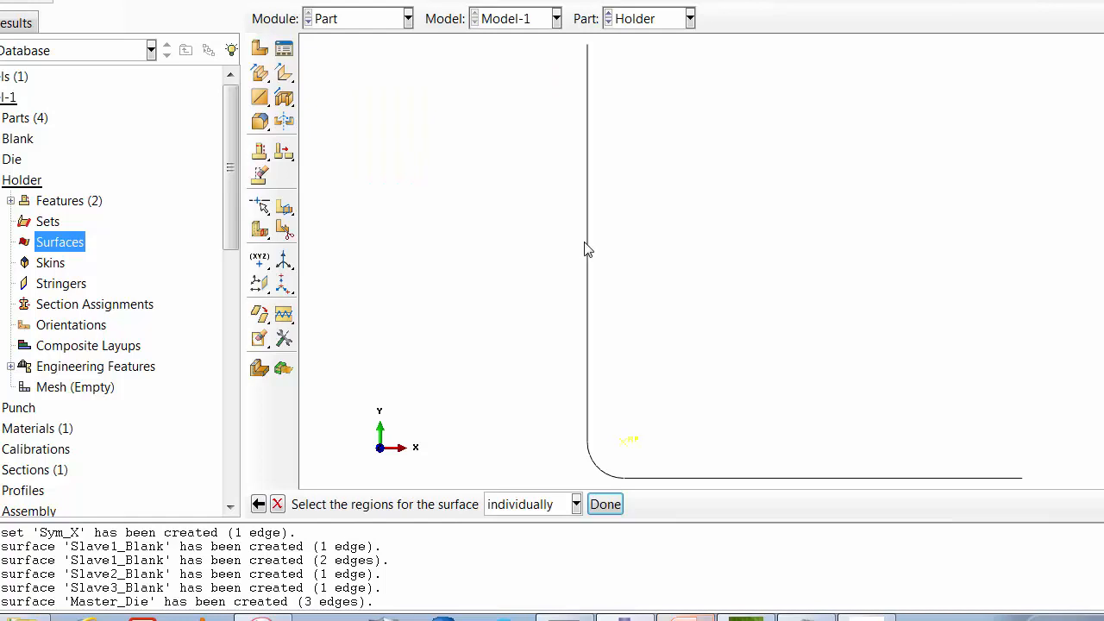
{"action": "left_click", "coordinate": [589, 250]}
{"action": "left_click", "coordinate": [599, 471], "text": "shift"}
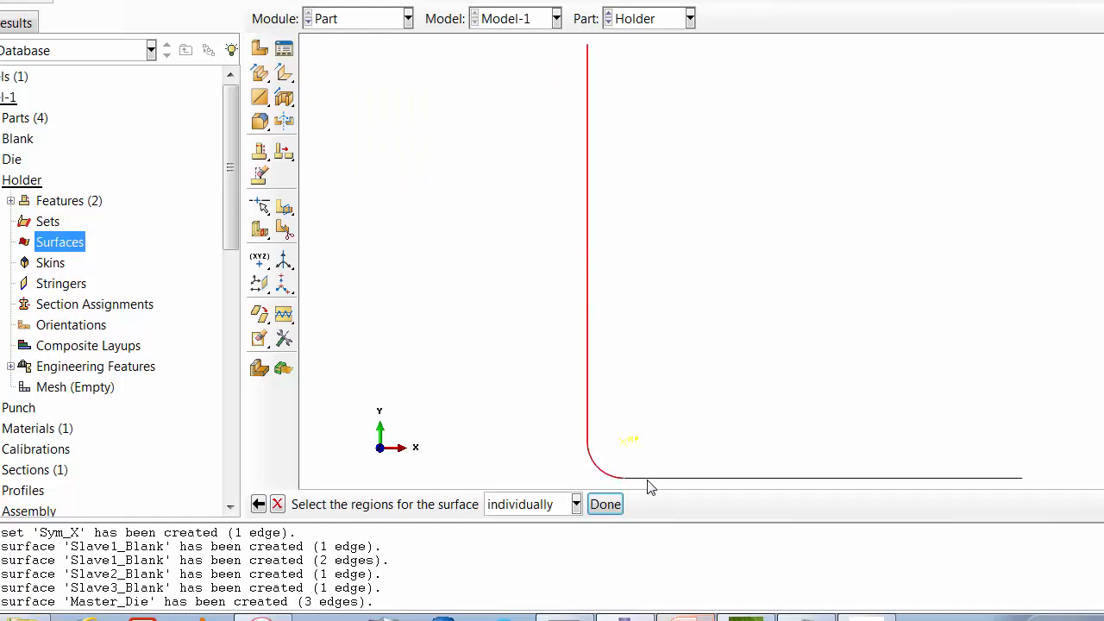
{"action": "left_click", "coordinate": [652, 479], "text": "shift"}
{"action": "left_click", "coordinate": [606, 505]}
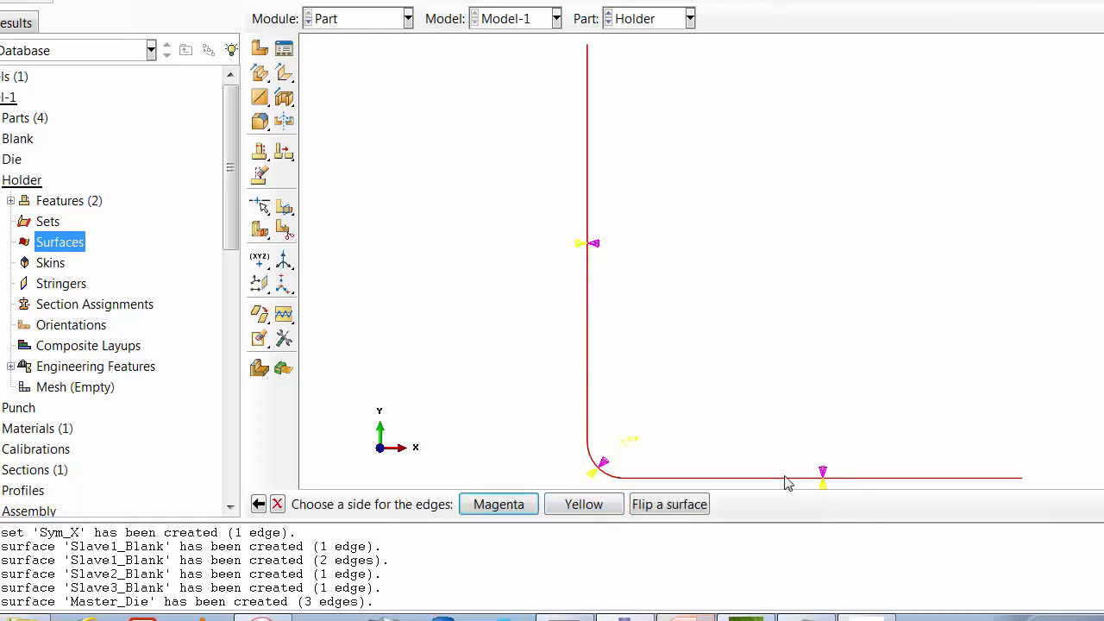
{"action": "left_click", "coordinate": [584, 506]}
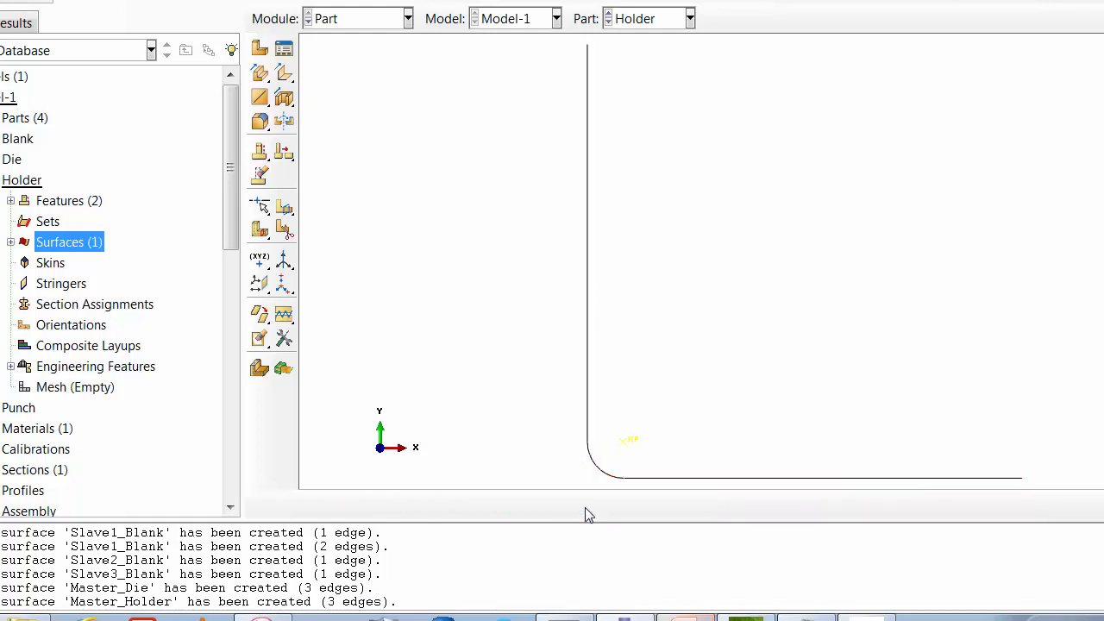
Create a geometry surface named Master_Punch on the Punch part from its horizontal, fillet and vertical edges, using the yellow side.
{"action": "left_click", "coordinate": [3, 190]}
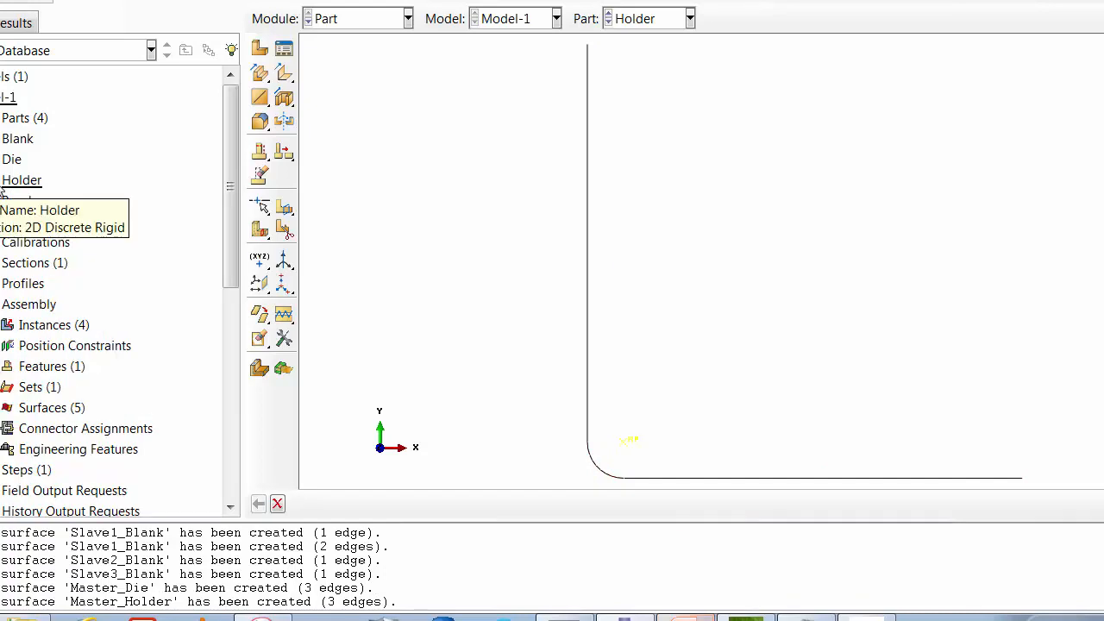
{"action": "left_click", "coordinate": [7, 204]}
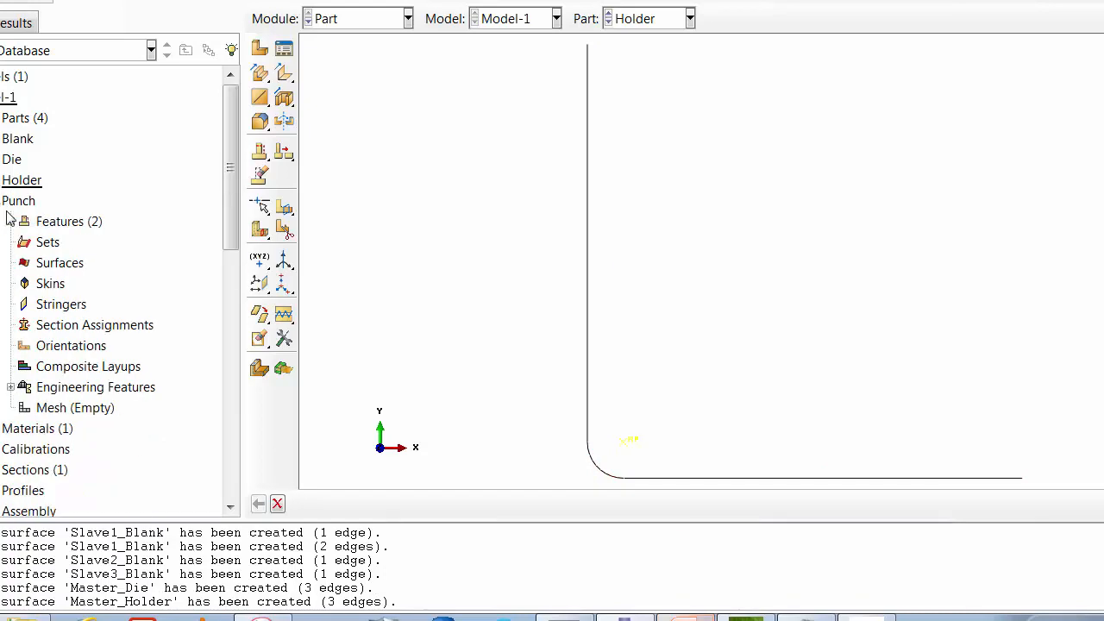
{"action": "left_click", "coordinate": [64, 266]}
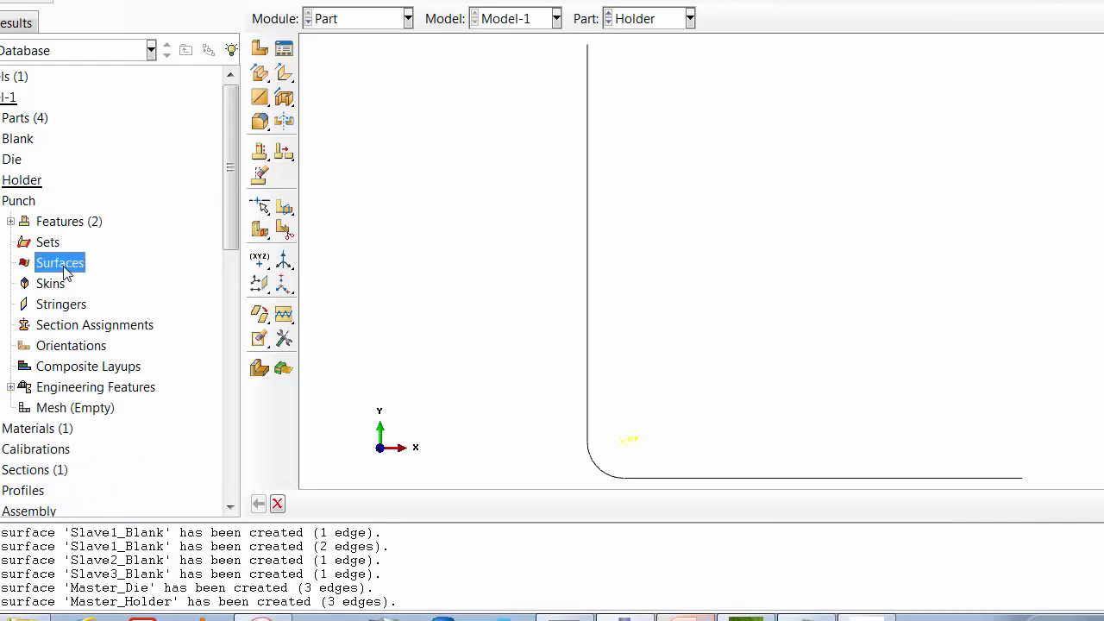
{"action": "right_click", "coordinate": [64, 267]}
{"action": "left_click", "coordinate": [90, 302]}
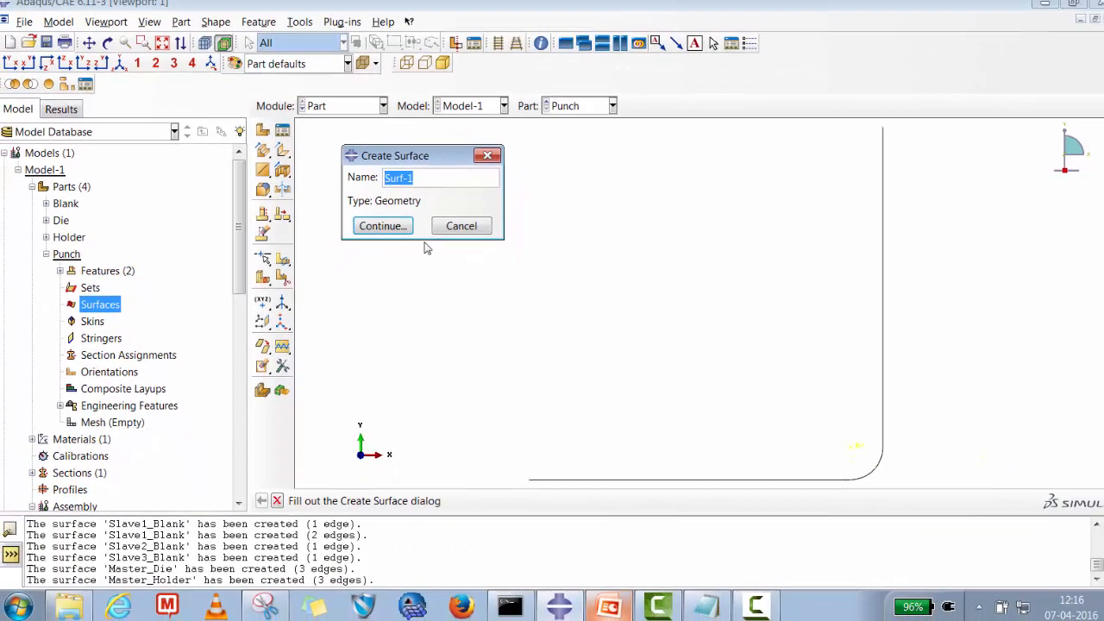
{"action": "type", "text": "Mas"}
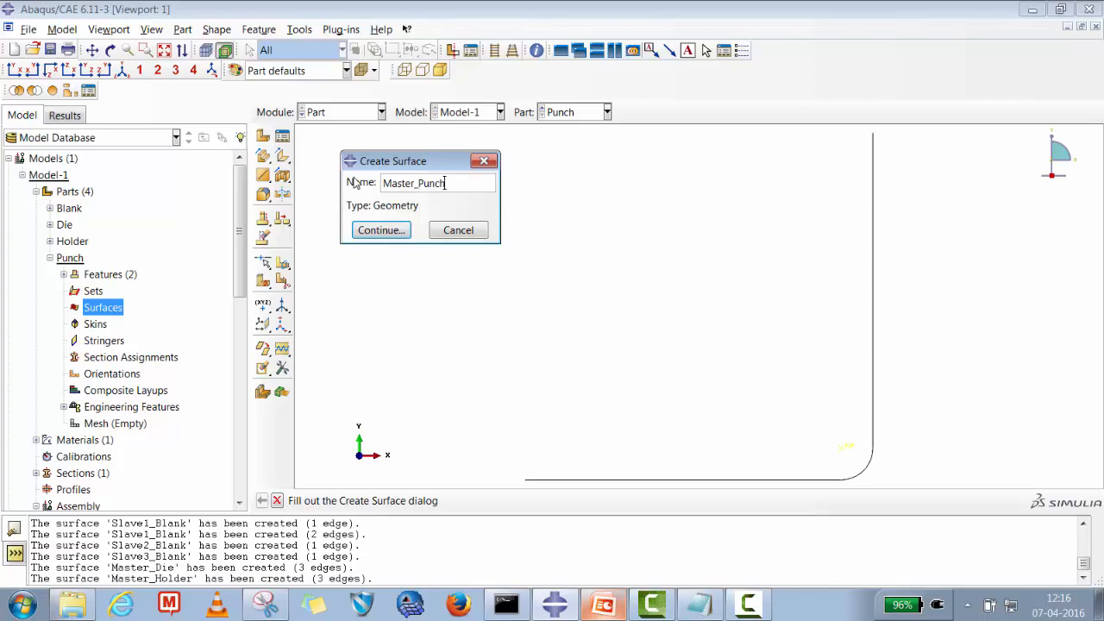
{"action": "type", "text": "ter_Punch"}
{"action": "left_click", "coordinate": [380, 229]}
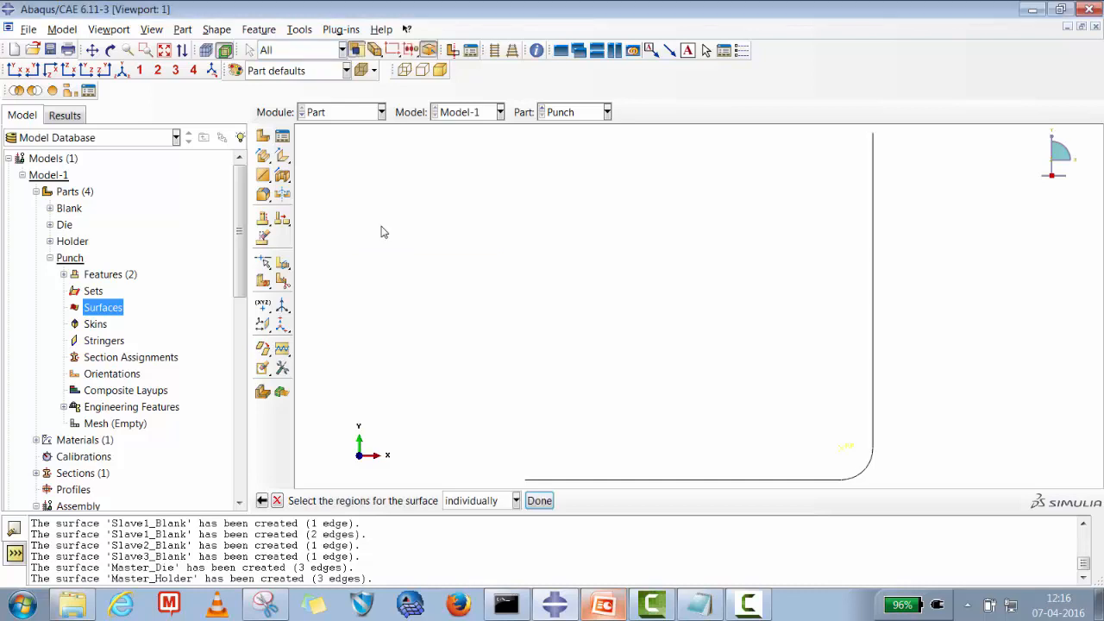
{"action": "left_click", "coordinate": [690, 481]}
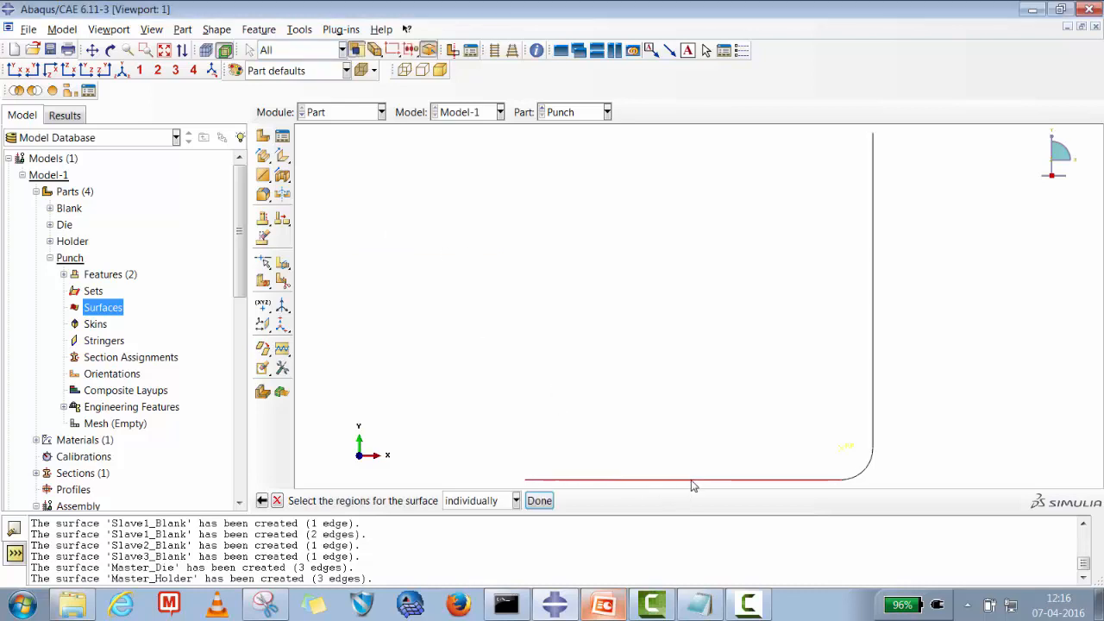
{"action": "left_click", "coordinate": [863, 473], "text": "shift"}
{"action": "left_click", "coordinate": [873, 429], "text": "shift"}
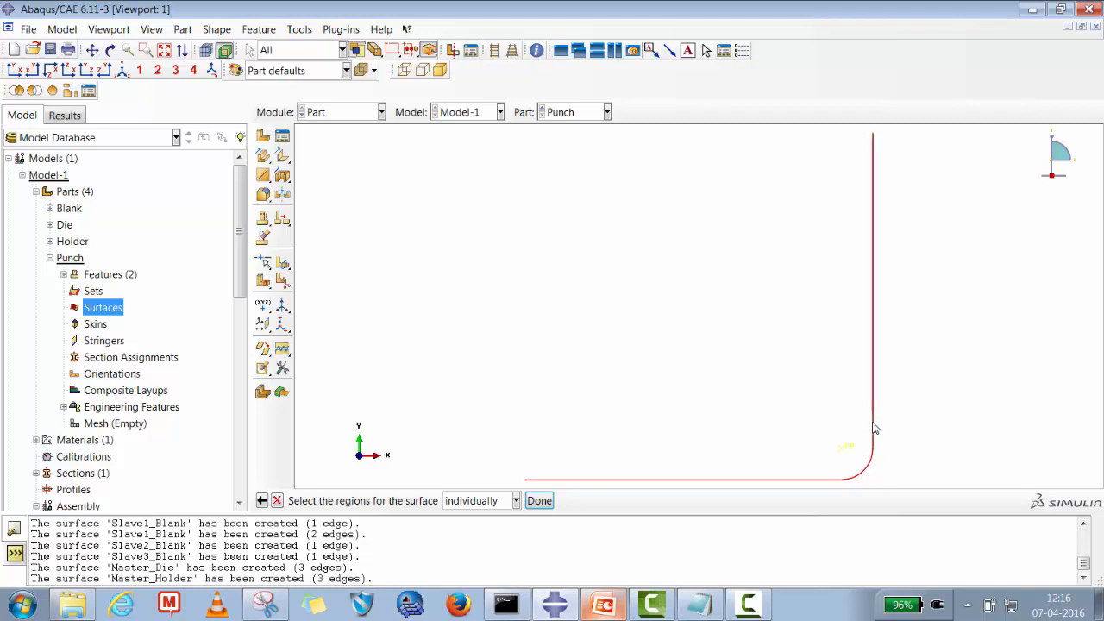
{"action": "left_click", "coordinate": [539, 501]}
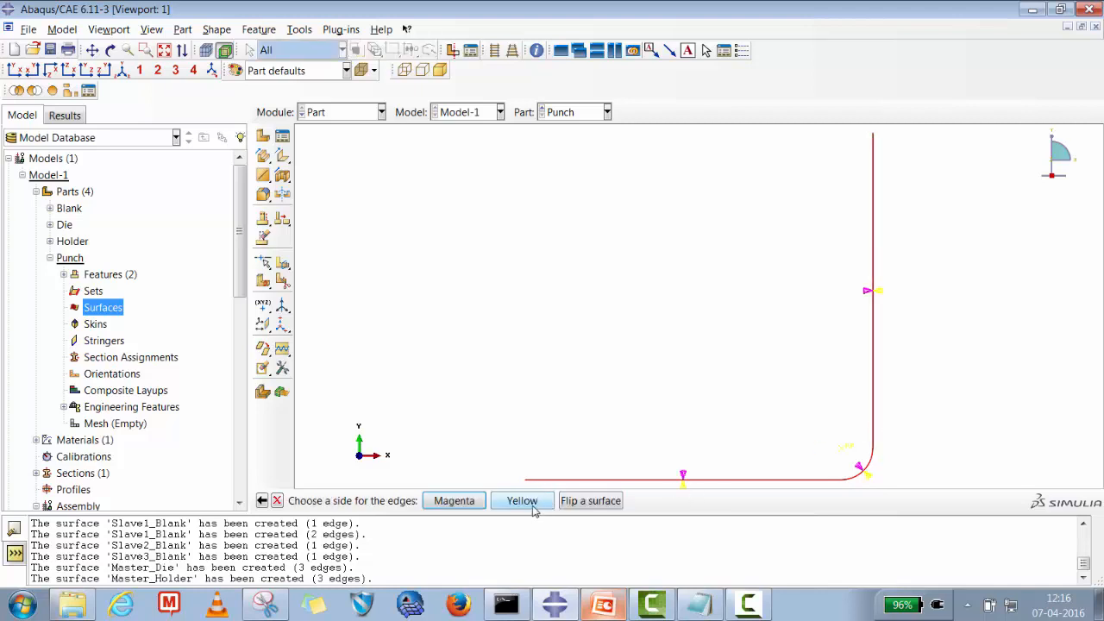
{"action": "left_click", "coordinate": [545, 503]}
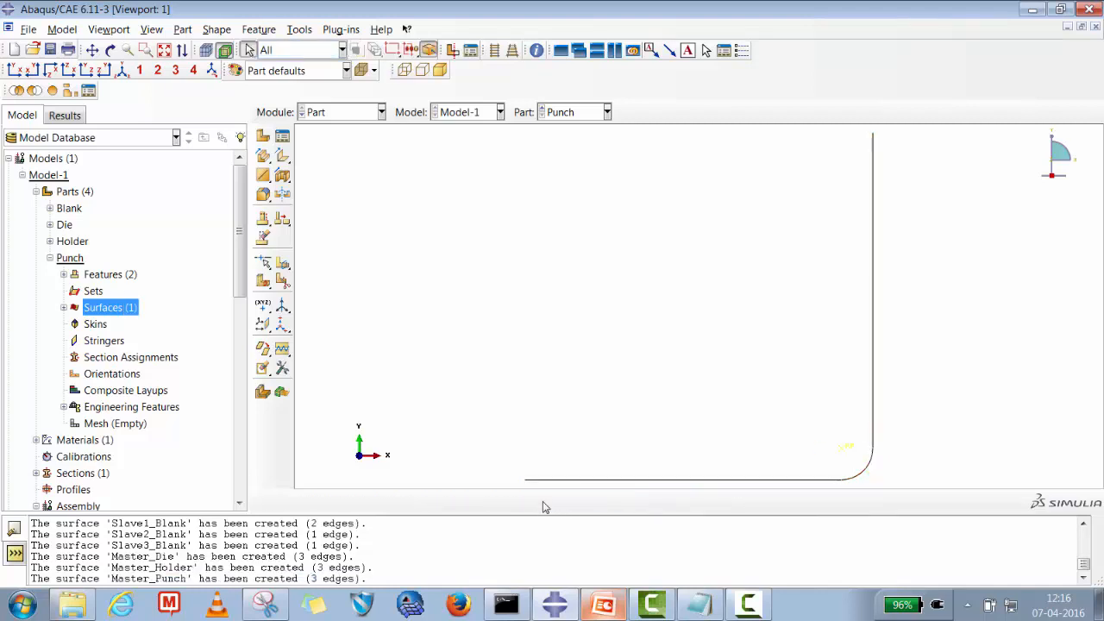
Switch to the Mesh module and make the Blank part the object for meshing.
{"action": "left_click", "coordinate": [50, 259]}
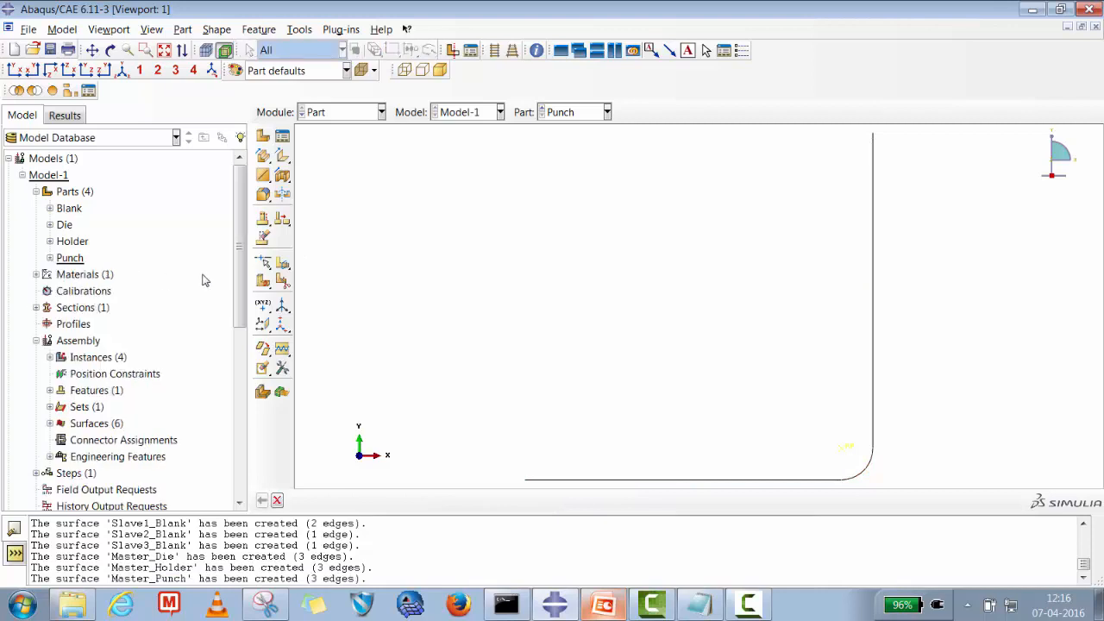
{"action": "scroll", "coordinate": [235, 279], "scroll_direction": "down", "scroll_amount": 1}
{"action": "scroll", "coordinate": [235, 278], "scroll_direction": "up", "scroll_amount": 1}
{"action": "left_click", "coordinate": [351, 116]}
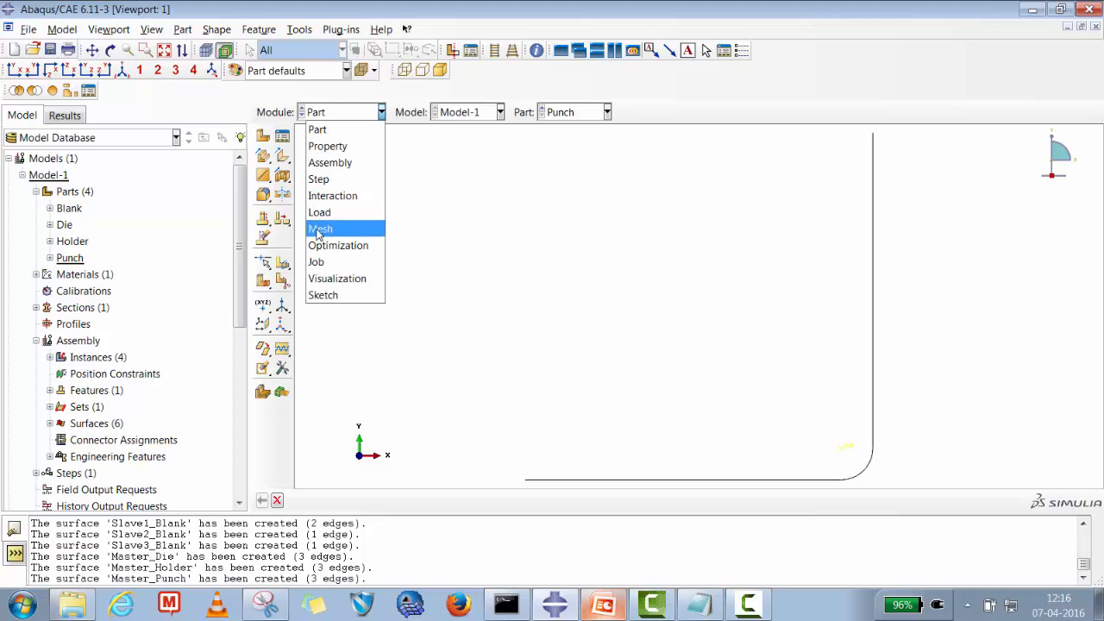
{"action": "left_click", "coordinate": [350, 230]}
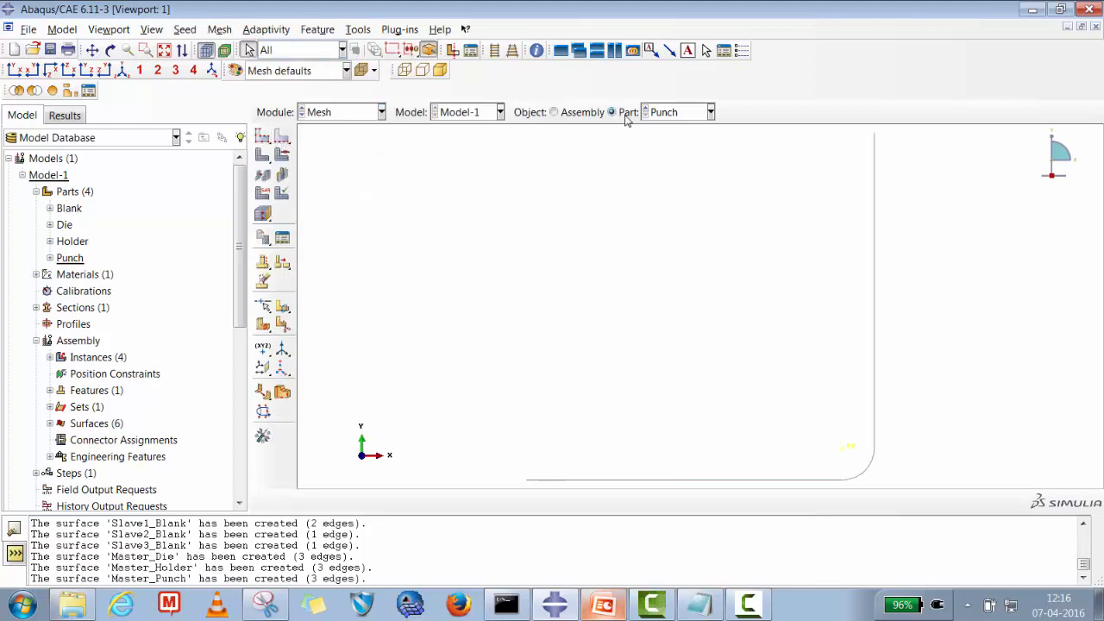
{"action": "left_click", "coordinate": [710, 112]}
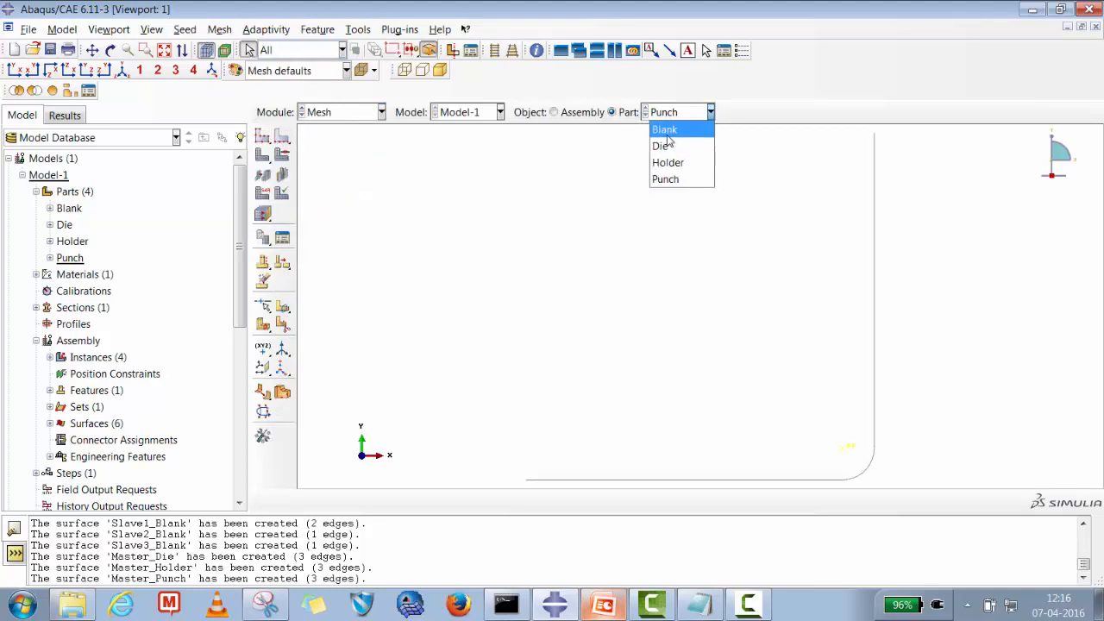
{"action": "left_click", "coordinate": [664, 130]}
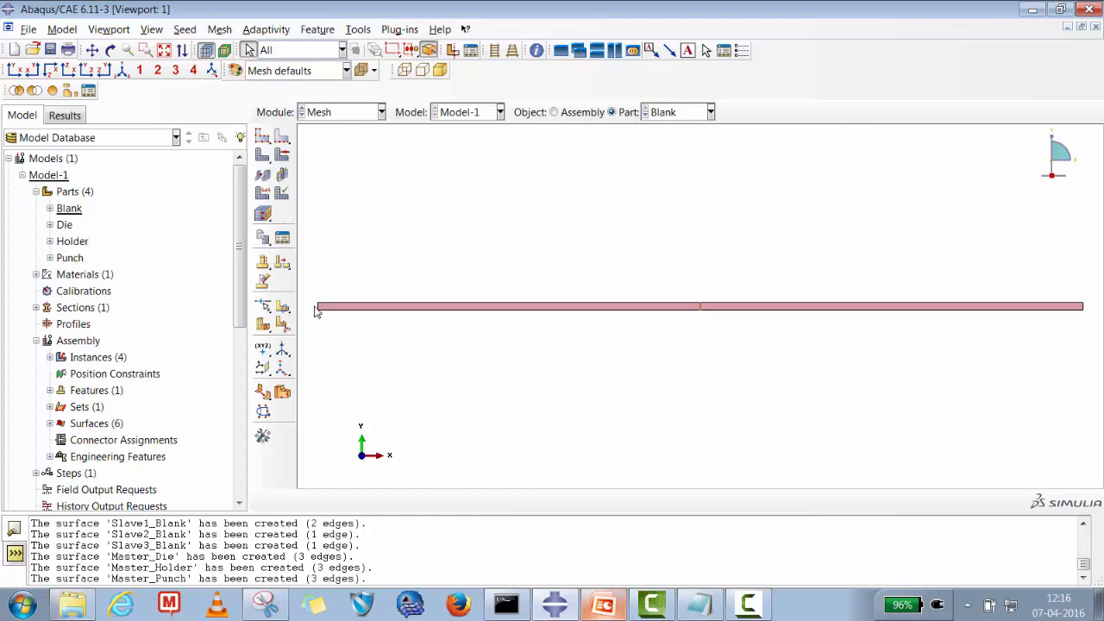
Assign a smaller approximate global seed size to the Blank part and mesh it.
{"action": "left_click", "coordinate": [262, 137]}
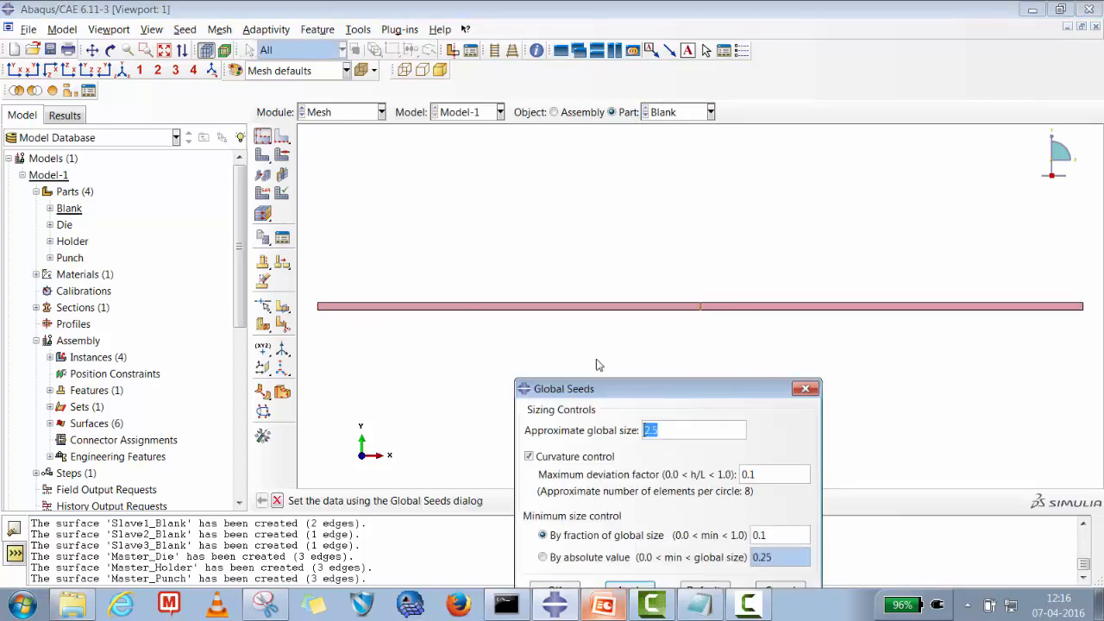
{"action": "left_click_drag", "start_coordinate": [648, 389], "coordinate": [671, 280]}
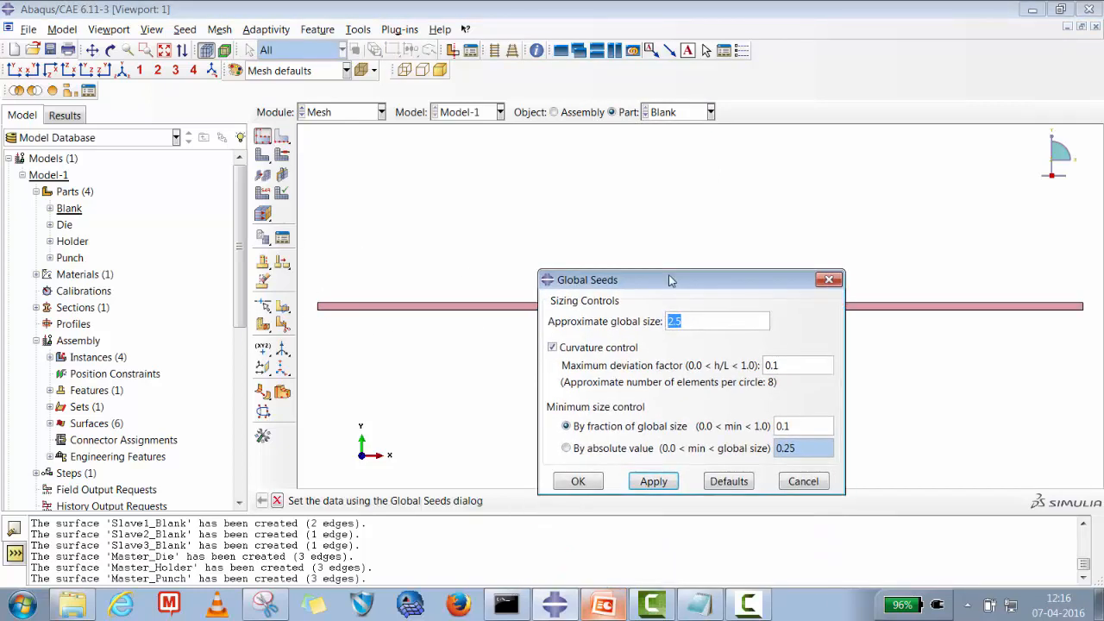
{"action": "type", "text": "0."}
{"action": "left_click", "coordinate": [655, 481]}
{"action": "left_click", "coordinate": [576, 482]}
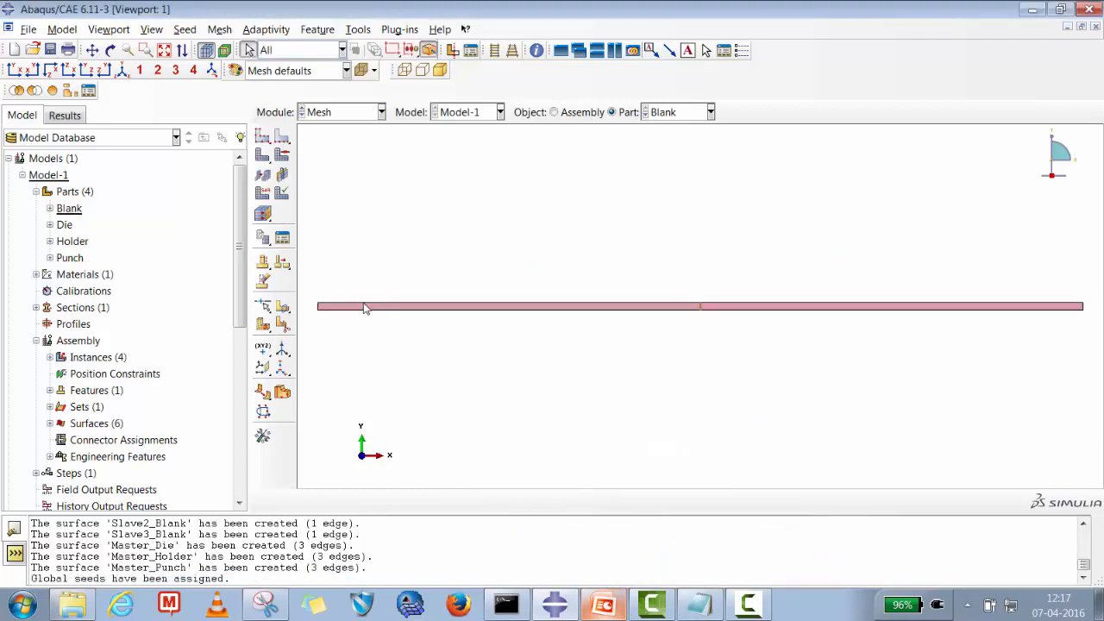
{"action": "left_click", "coordinate": [263, 155]}
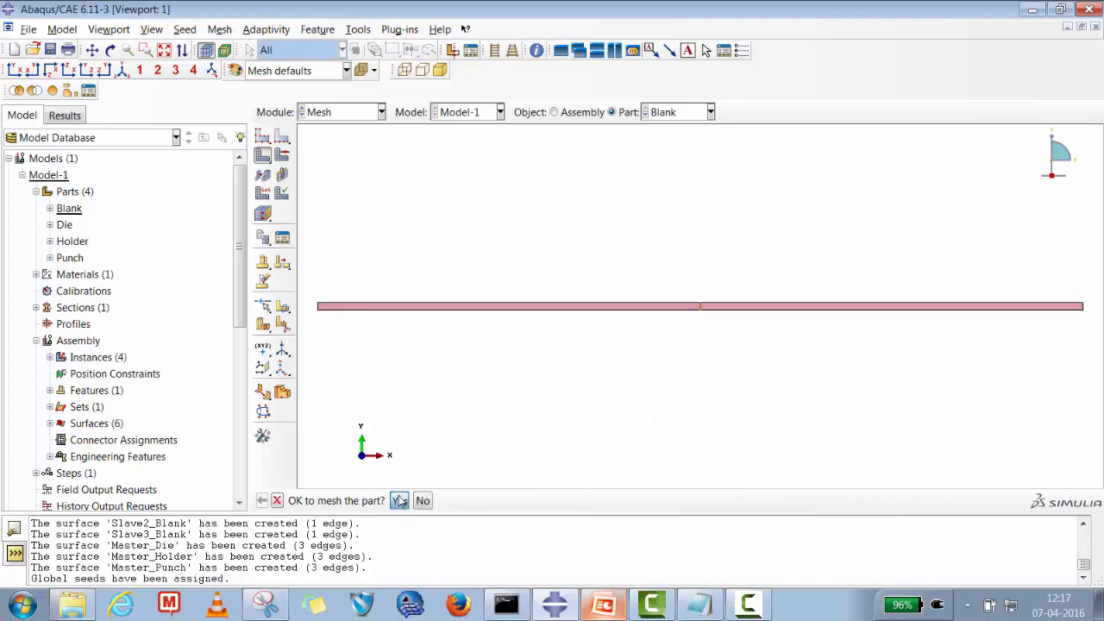
{"action": "left_click", "coordinate": [399, 500]}
Assign the whole Blank the Plane Strain element family with Standard library, linear order and reduced integration (CPE4R).
{"action": "left_click", "coordinate": [262, 193]}
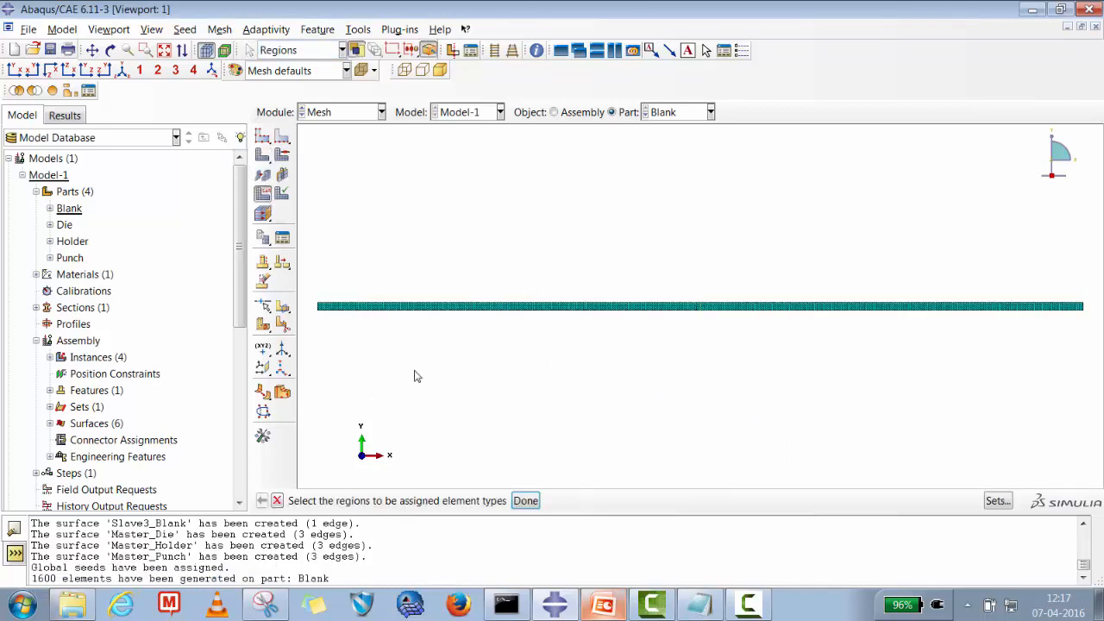
{"action": "left_click_drag", "start_coordinate": [307, 273], "coordinate": [1066, 361]}
{"action": "left_click", "coordinate": [527, 503]}
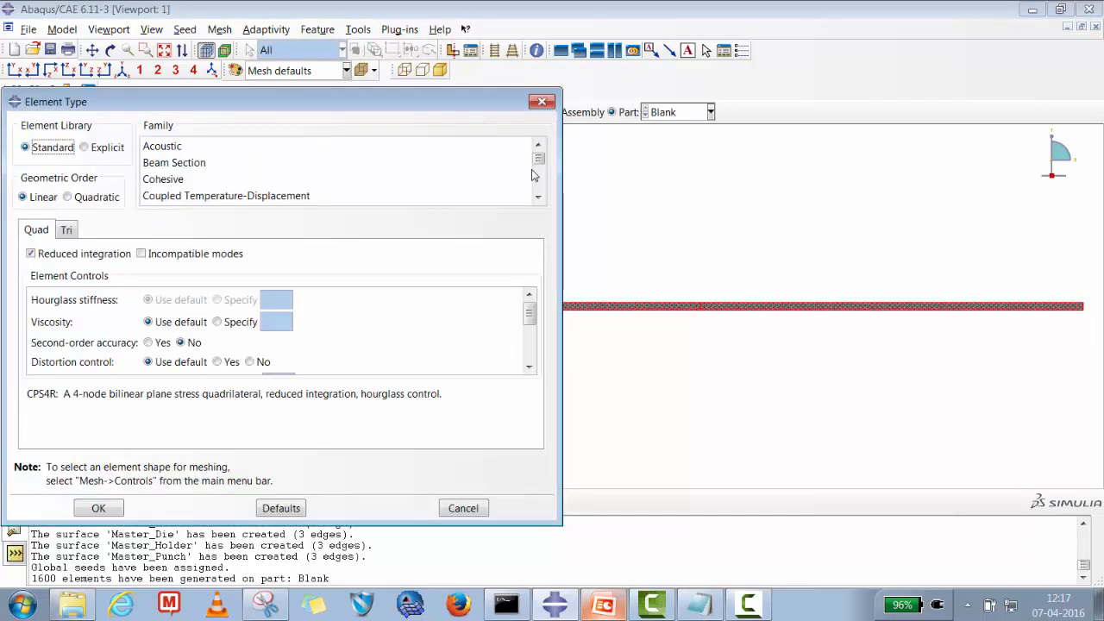
{"action": "left_click", "coordinate": [539, 196]}
{"action": "left_click", "coordinate": [538, 197]}
{"action": "left_click", "coordinate": [538, 196]}
{"action": "left_click", "coordinate": [538, 197]}
{"action": "left_click", "coordinate": [538, 196]}
{"action": "left_click", "coordinate": [538, 197]}
{"action": "left_click", "coordinate": [538, 197]}
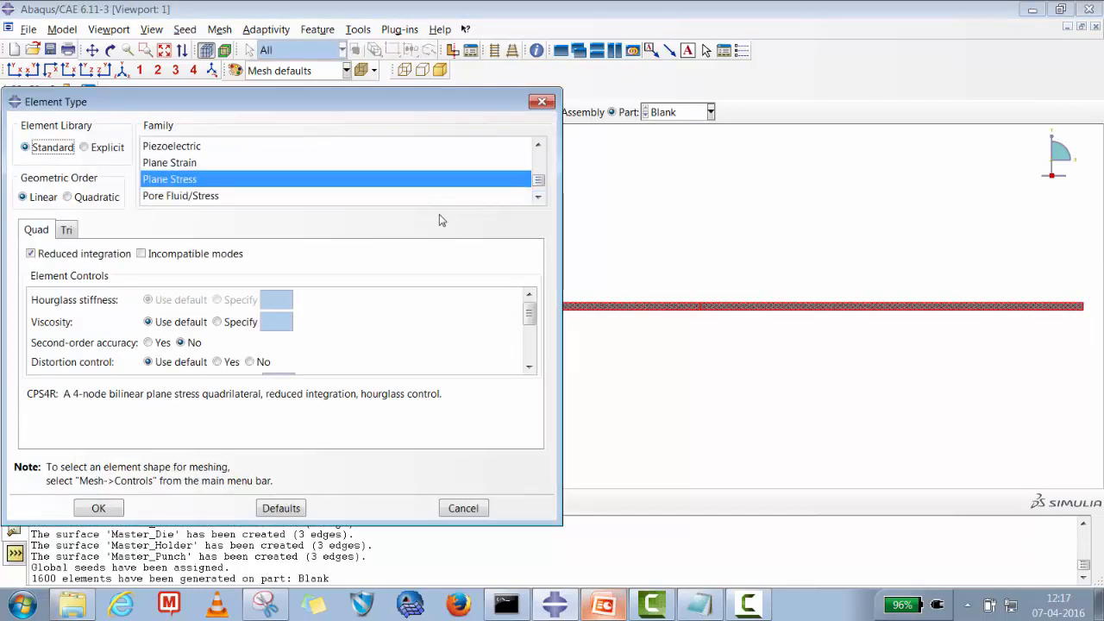
{"action": "left_click", "coordinate": [185, 164]}
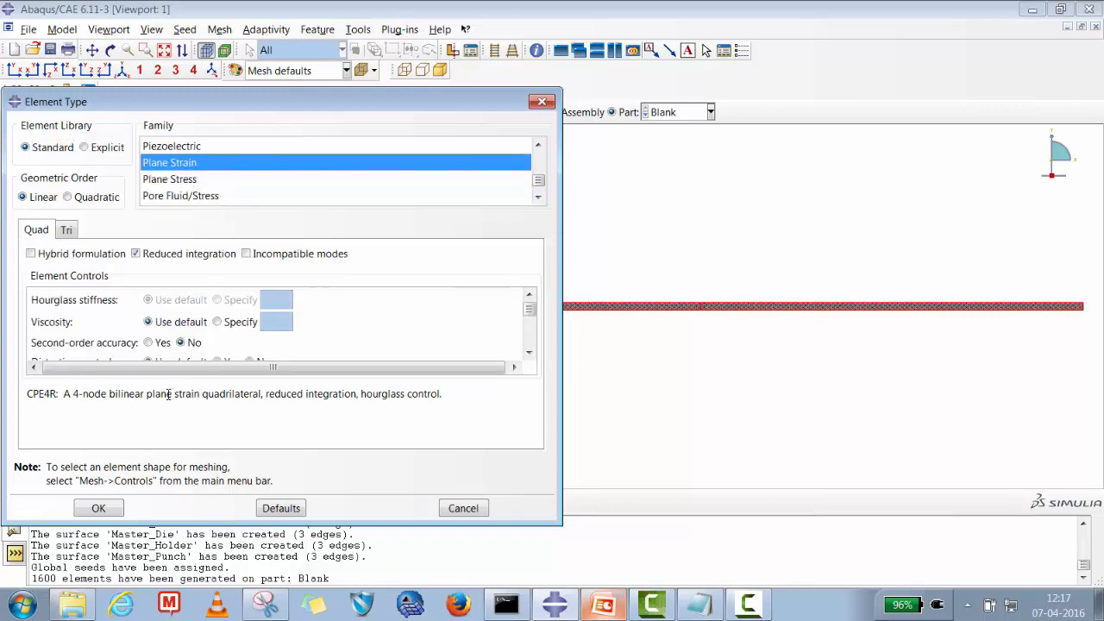
{"action": "left_click", "coordinate": [98, 508]}
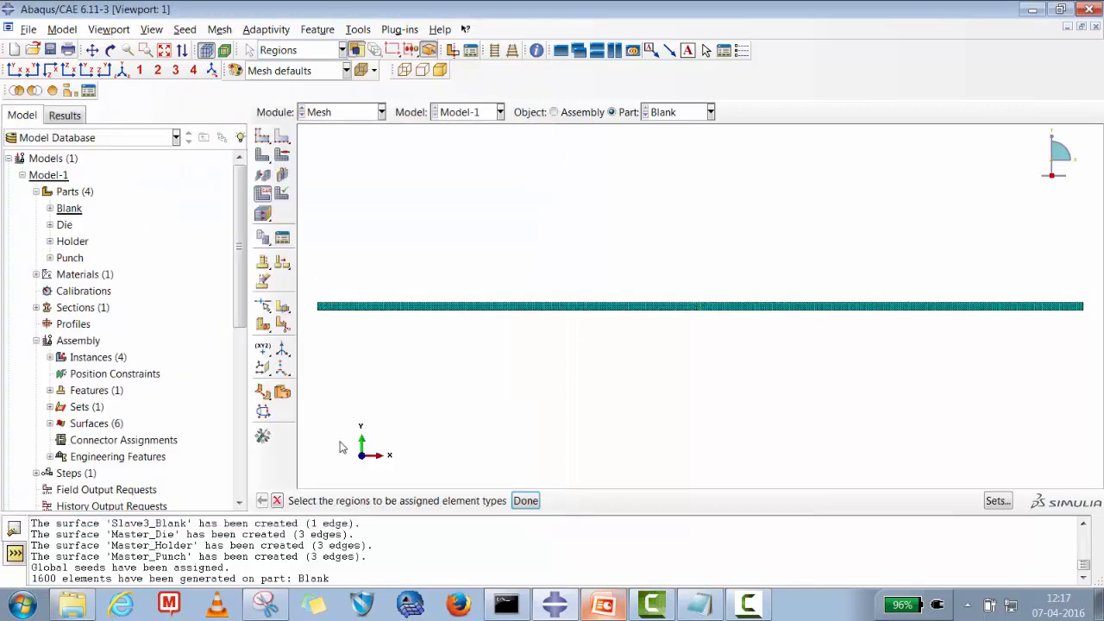
{"action": "left_click", "coordinate": [526, 502]}
Seed the Die part with an approximate global size of 0.25 and mesh it.
{"action": "left_click", "coordinate": [669, 113]}
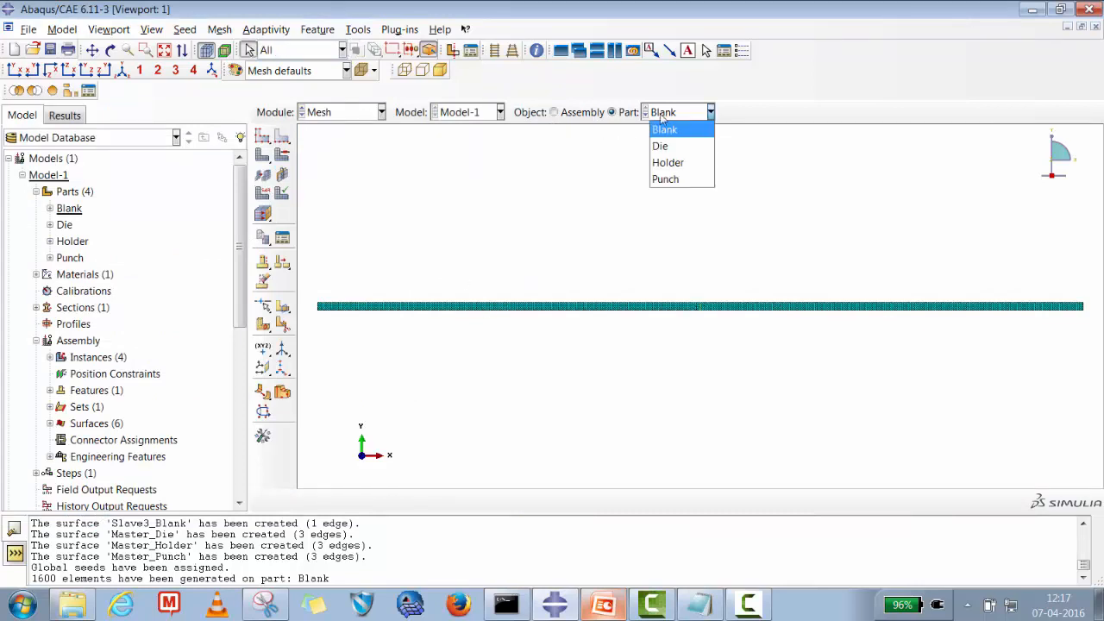
{"action": "left_click", "coordinate": [662, 146]}
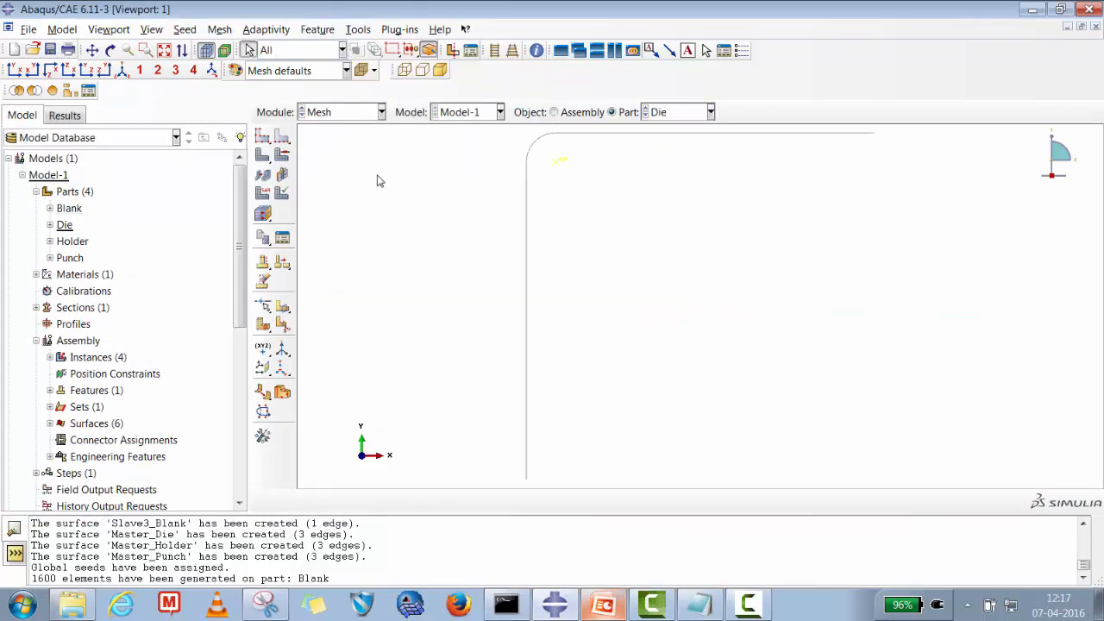
{"action": "left_click", "coordinate": [263, 136]}
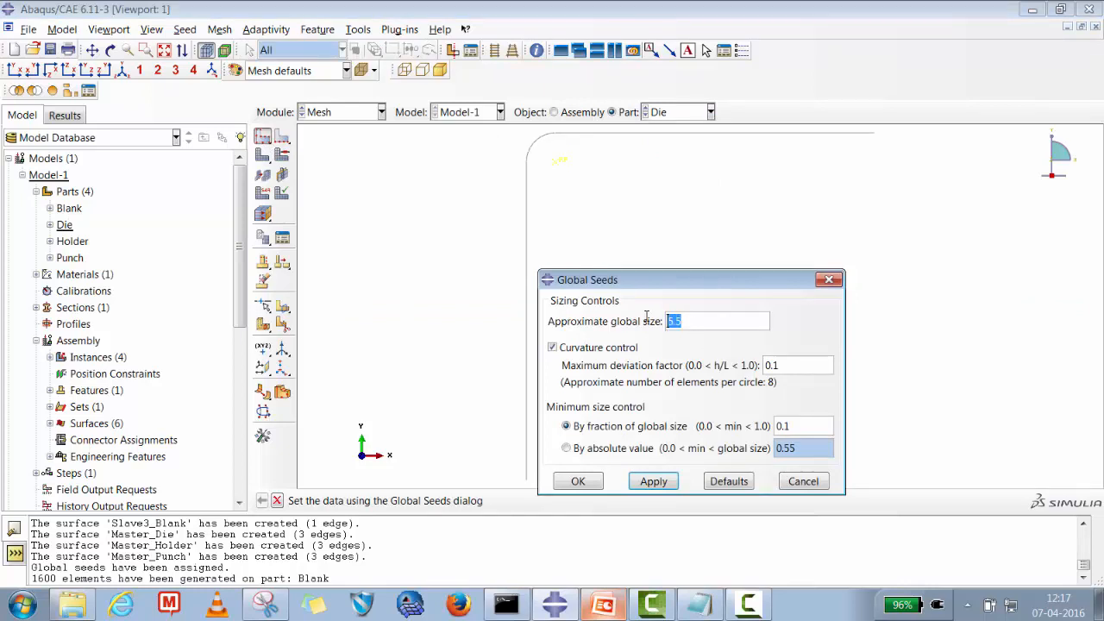
{"action": "type", "text": "0.25"}
{"action": "left_click", "coordinate": [647, 482]}
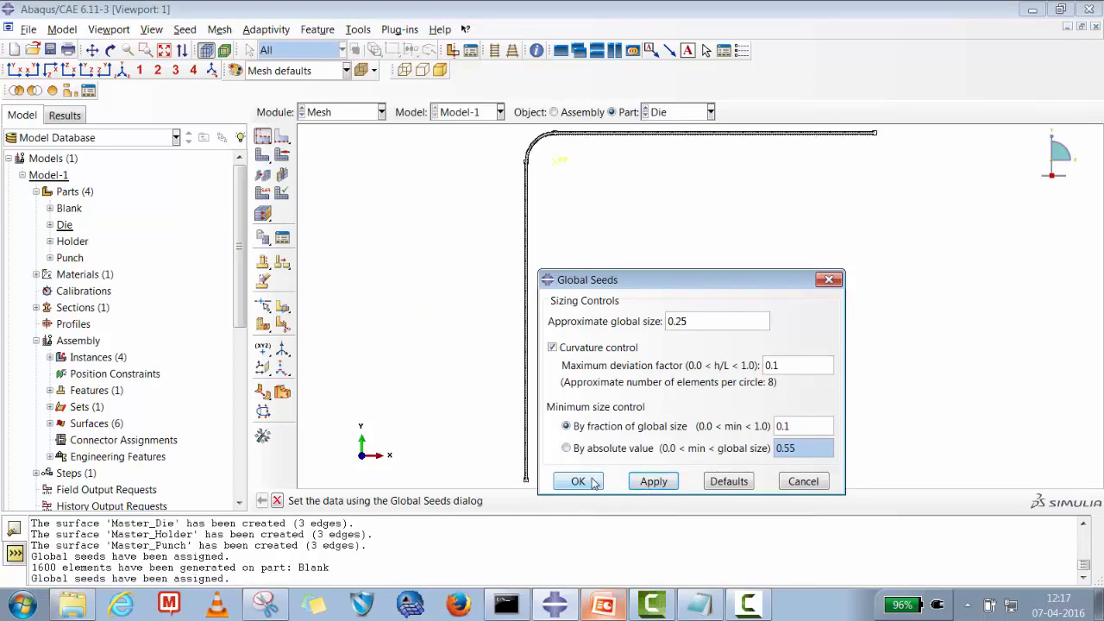
{"action": "left_click", "coordinate": [578, 481]}
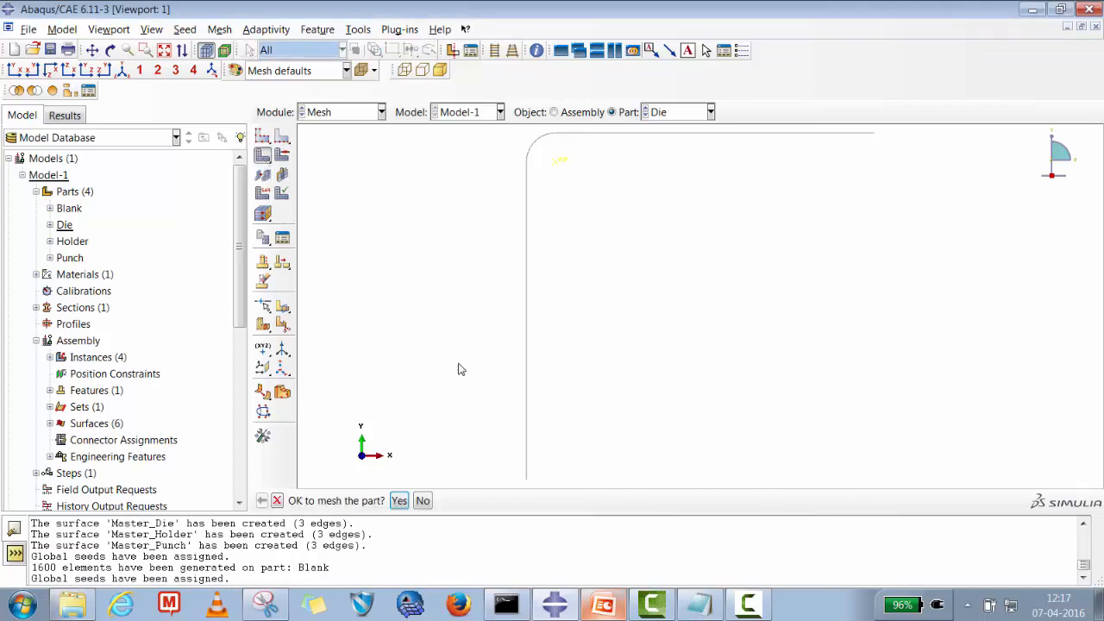
{"action": "left_click", "coordinate": [398, 501]}
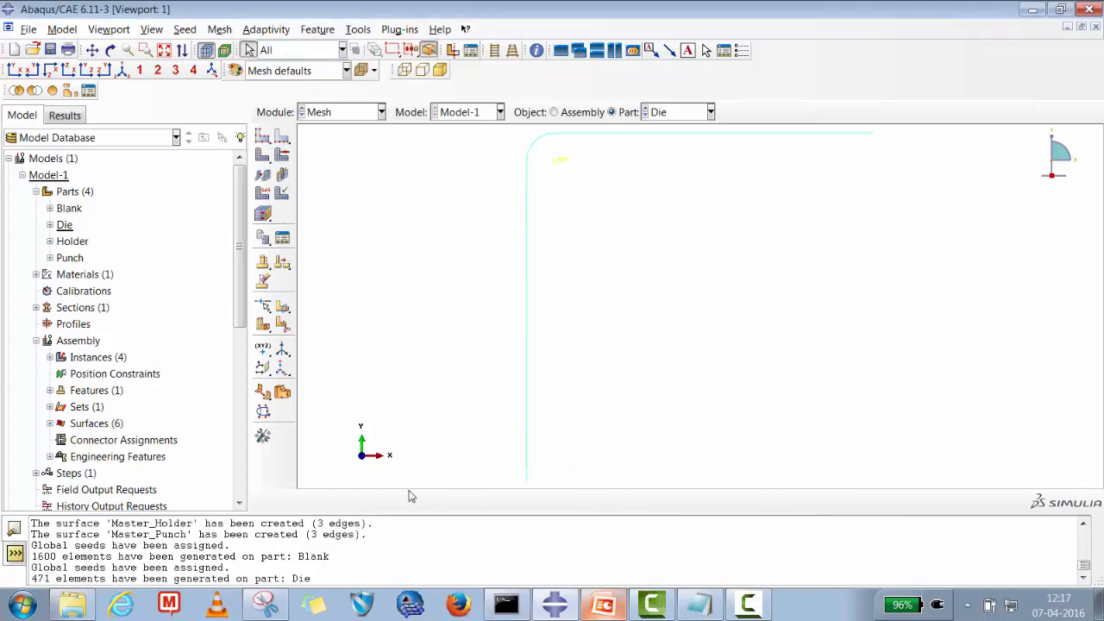
Seed the Holder part with an approximate global size of 0.25 and mesh it.
{"action": "left_click", "coordinate": [670, 115]}
{"action": "left_click", "coordinate": [664, 162]}
{"action": "left_click", "coordinate": [262, 136]}
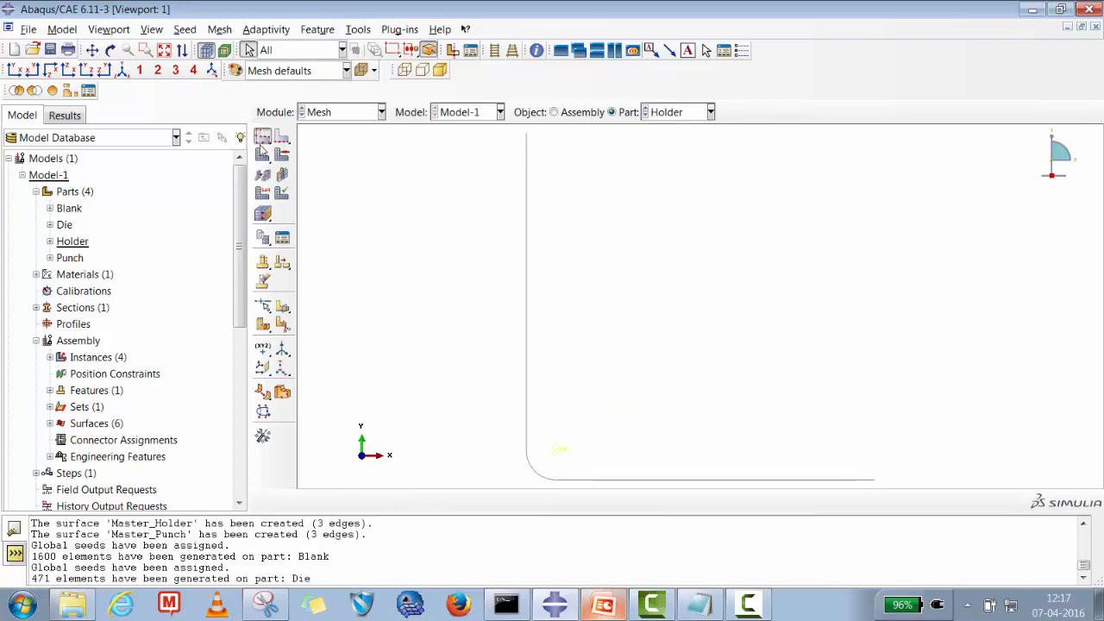
{"action": "type", "text": "0.25"}
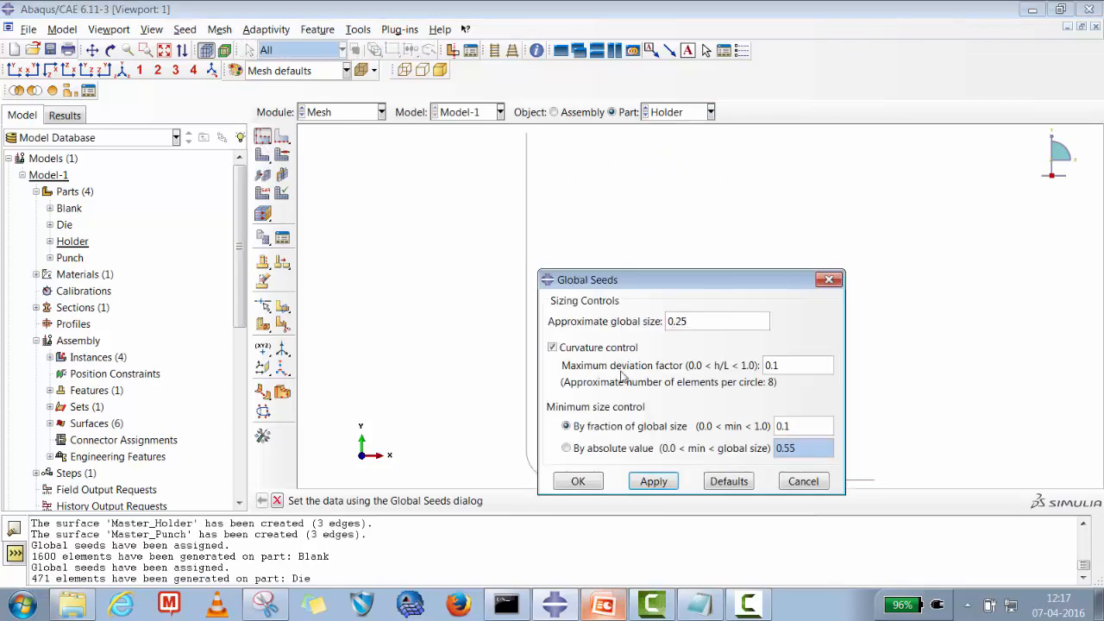
{"action": "left_click", "coordinate": [653, 482]}
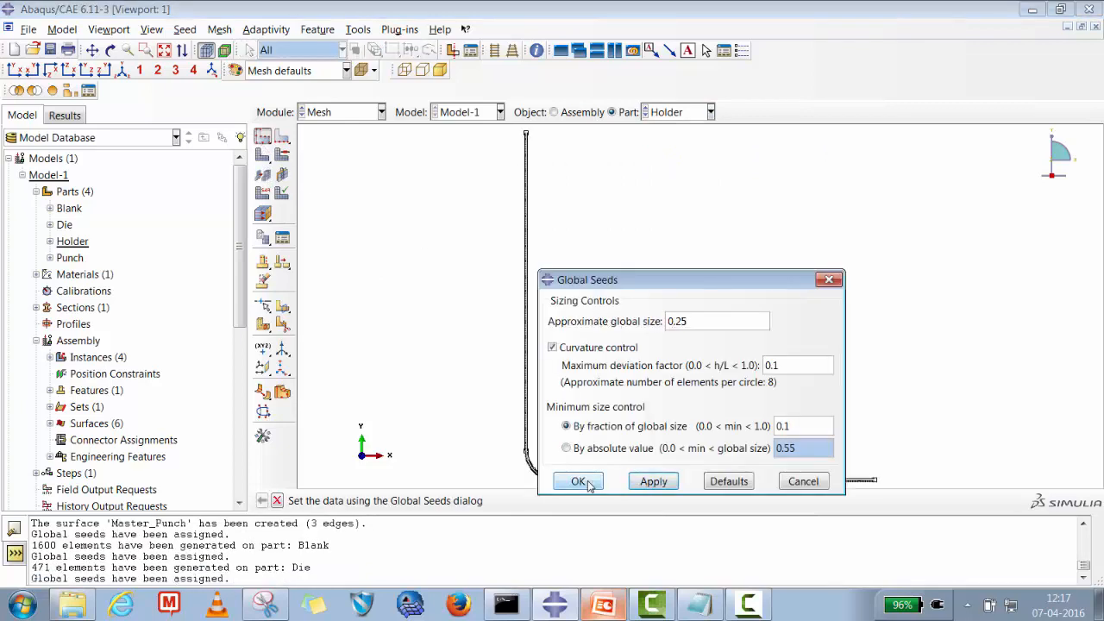
{"action": "left_click", "coordinate": [577, 481]}
{"action": "left_click", "coordinate": [270, 156]}
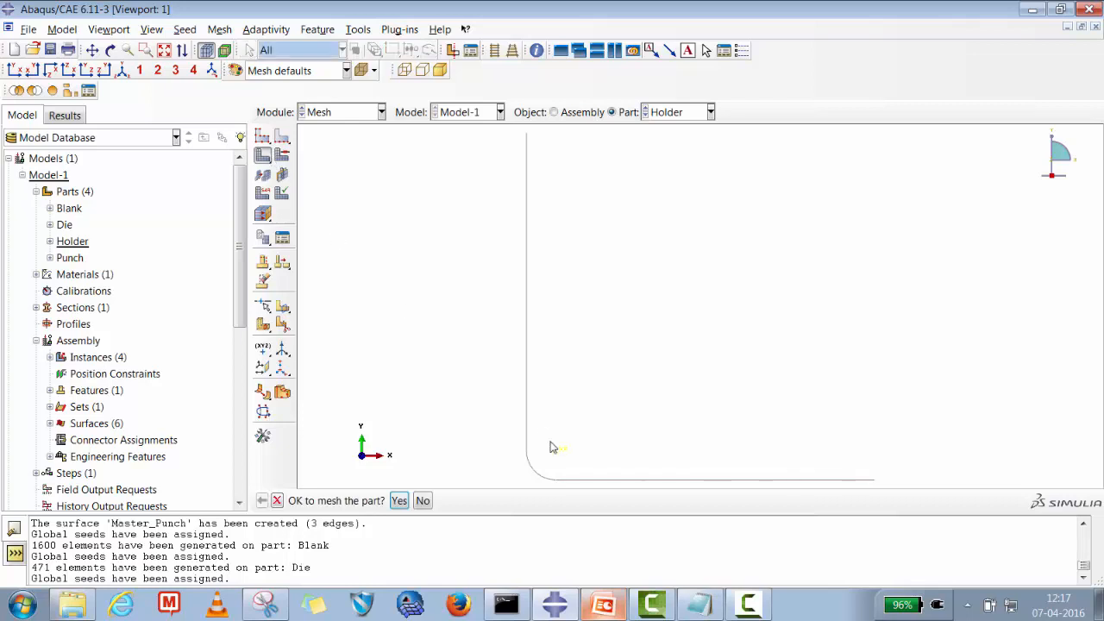
{"action": "left_click", "coordinate": [401, 501]}
Seed the Punch part with an approximate global size of 0.25 and mesh it.
{"action": "left_click", "coordinate": [666, 111]}
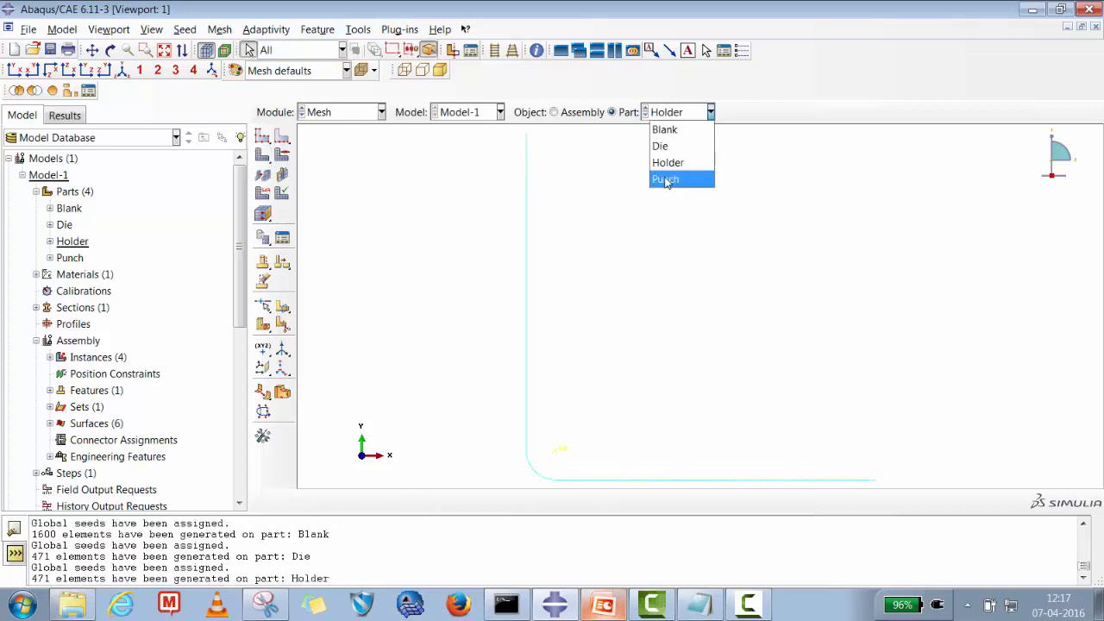
{"action": "left_click", "coordinate": [664, 177]}
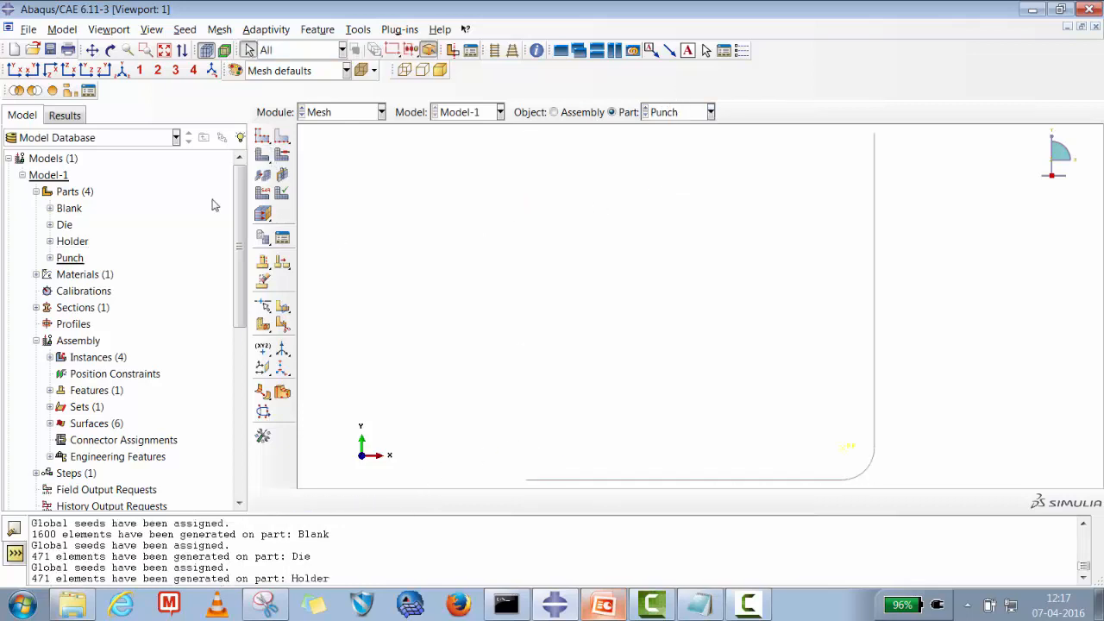
{"action": "left_click", "coordinate": [262, 137]}
{"action": "key", "text": "BackSpace"}
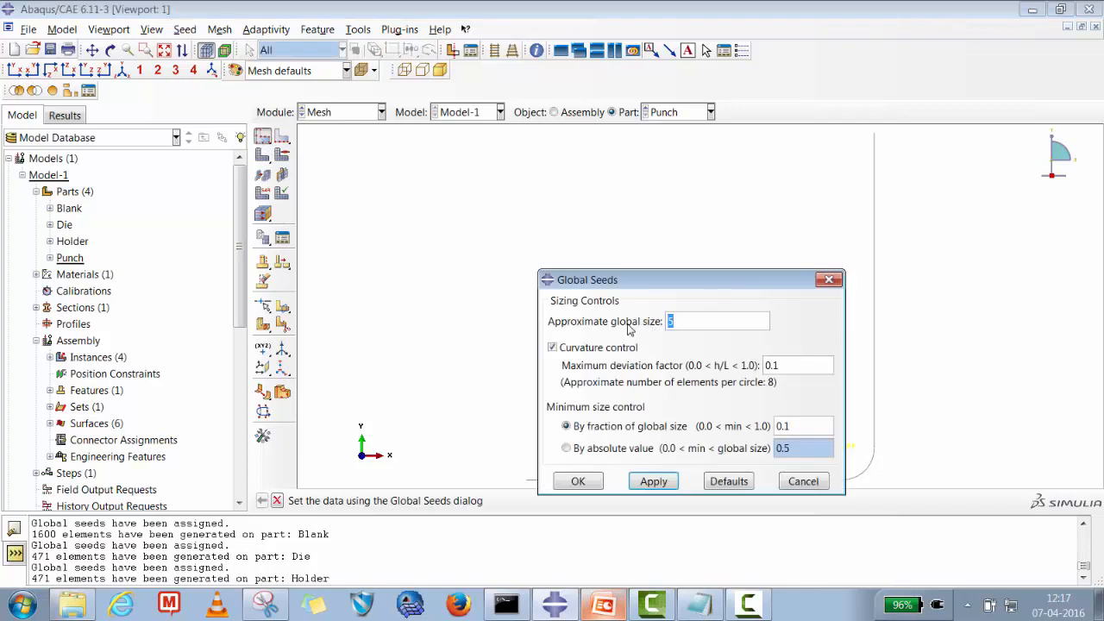
{"action": "type", "text": "0.25"}
{"action": "left_click", "coordinate": [653, 482]}
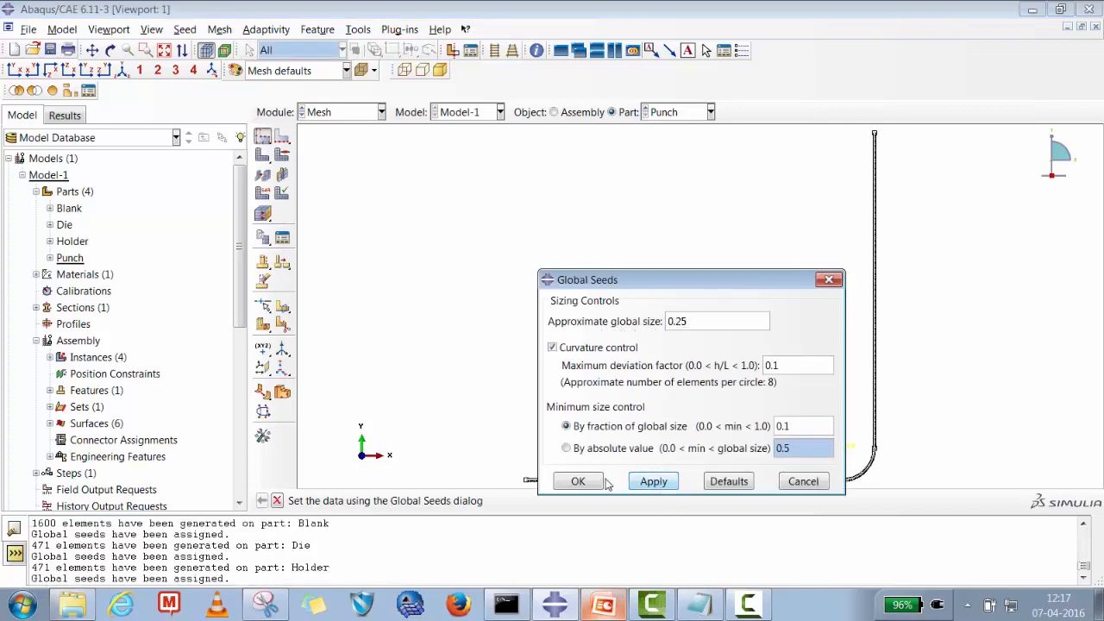
{"action": "left_click", "coordinate": [578, 482]}
{"action": "left_click", "coordinate": [262, 154]}
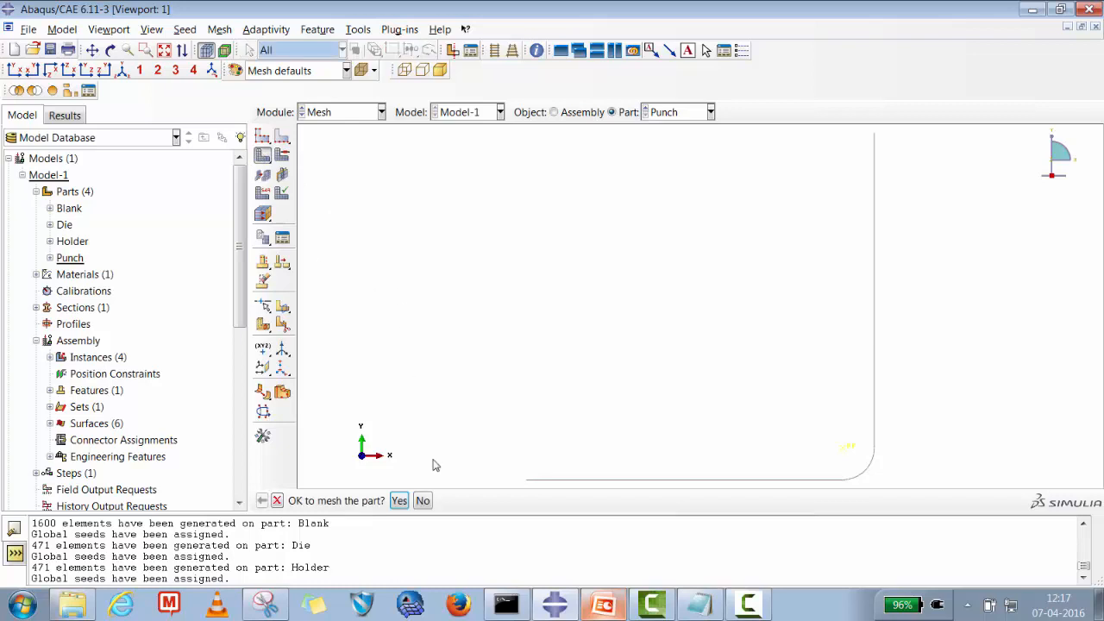
{"action": "left_click", "coordinate": [400, 500]}
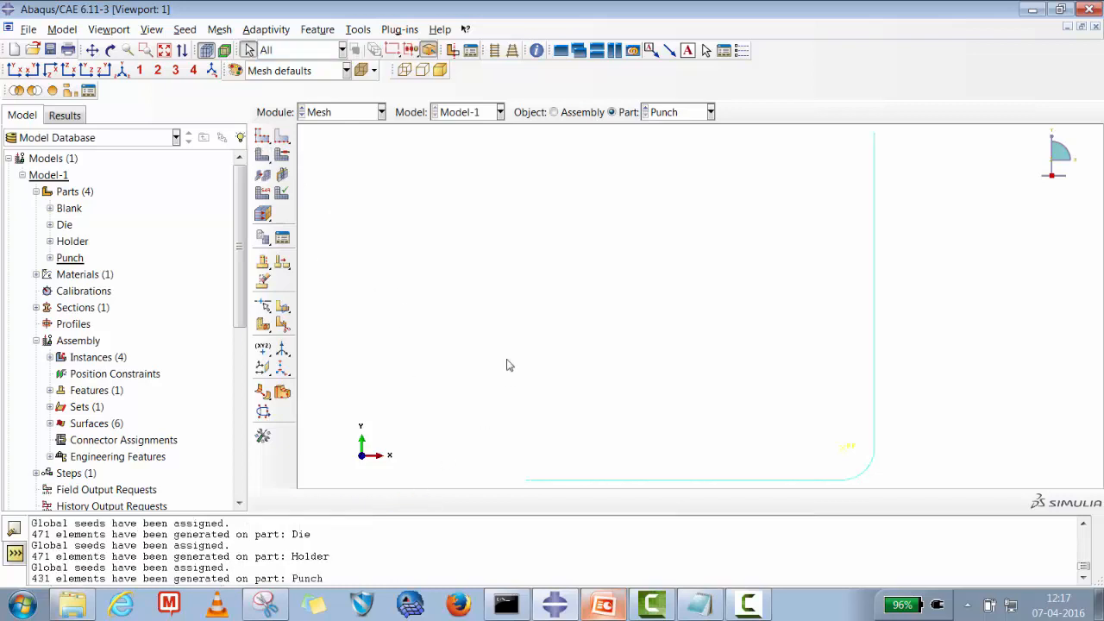
Display the assembly, and start a new Contact interaction property named Friction.
{"action": "left_click", "coordinate": [562, 118]}
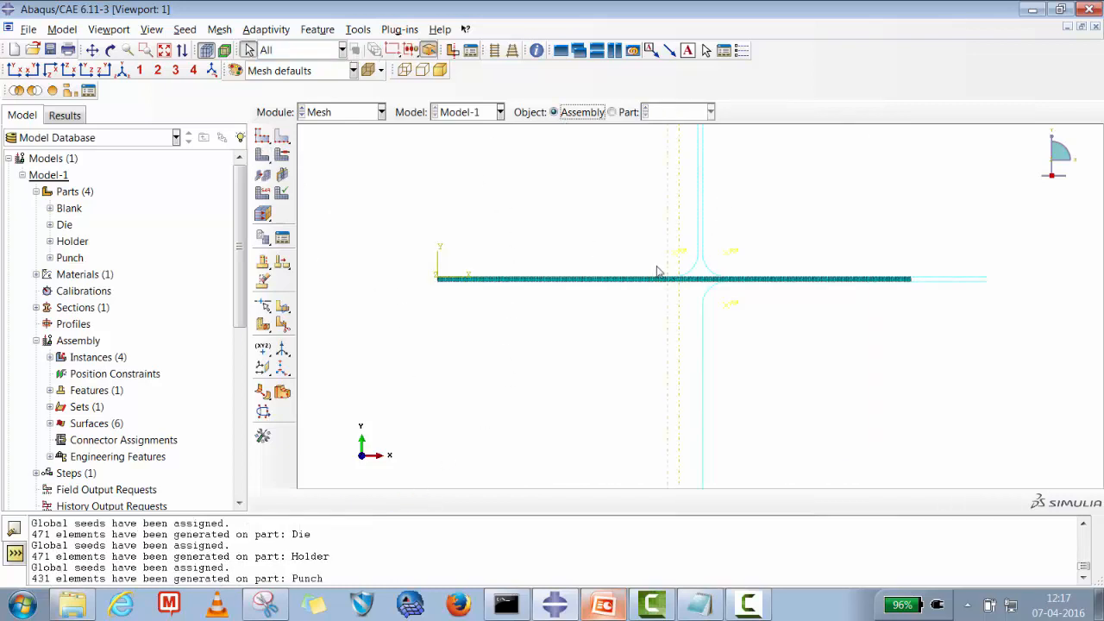
{"action": "left_click_drag", "start_coordinate": [242, 286], "coordinate": [232, 380]}
{"action": "left_click", "coordinate": [128, 365]}
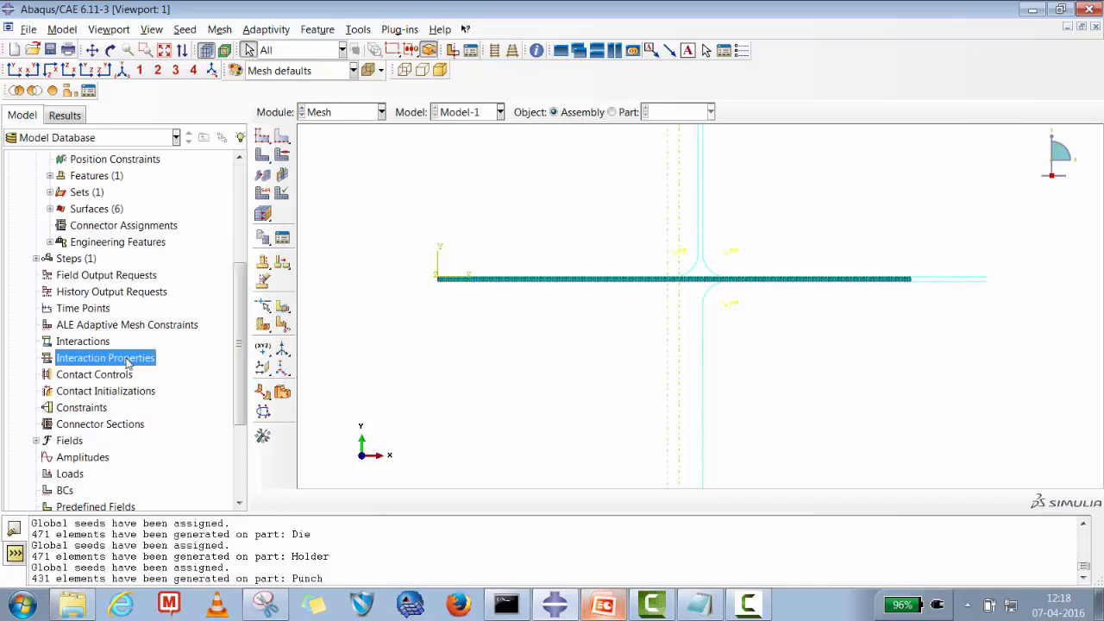
{"action": "right_click", "coordinate": [128, 366]}
{"action": "left_click", "coordinate": [165, 383]}
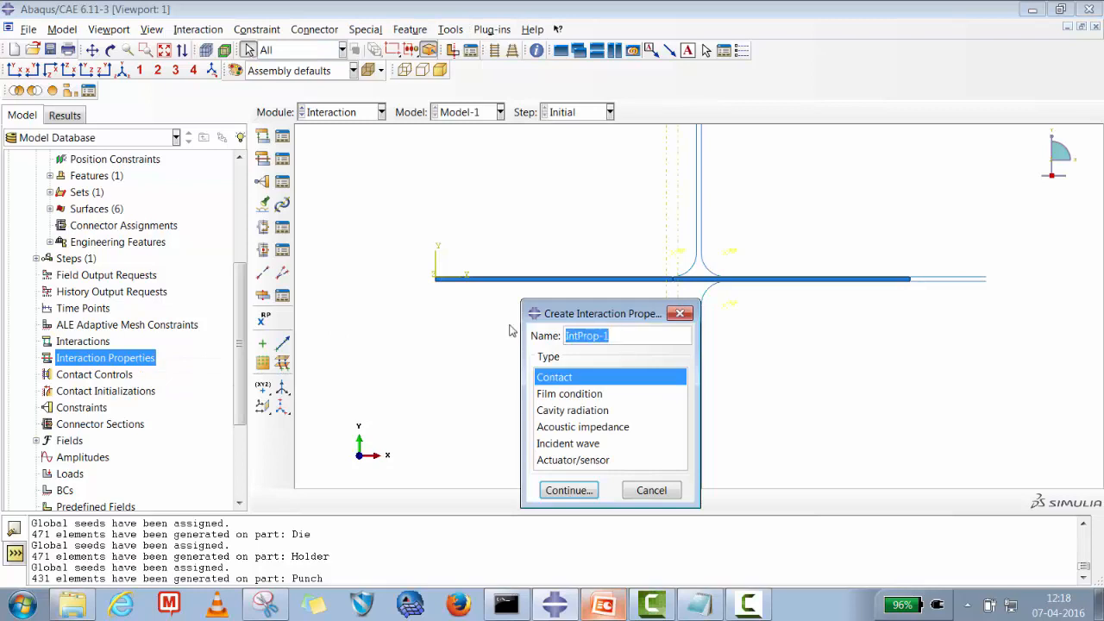
{"action": "type", "text": "Friction"}
{"action": "left_click", "coordinate": [568, 490]}
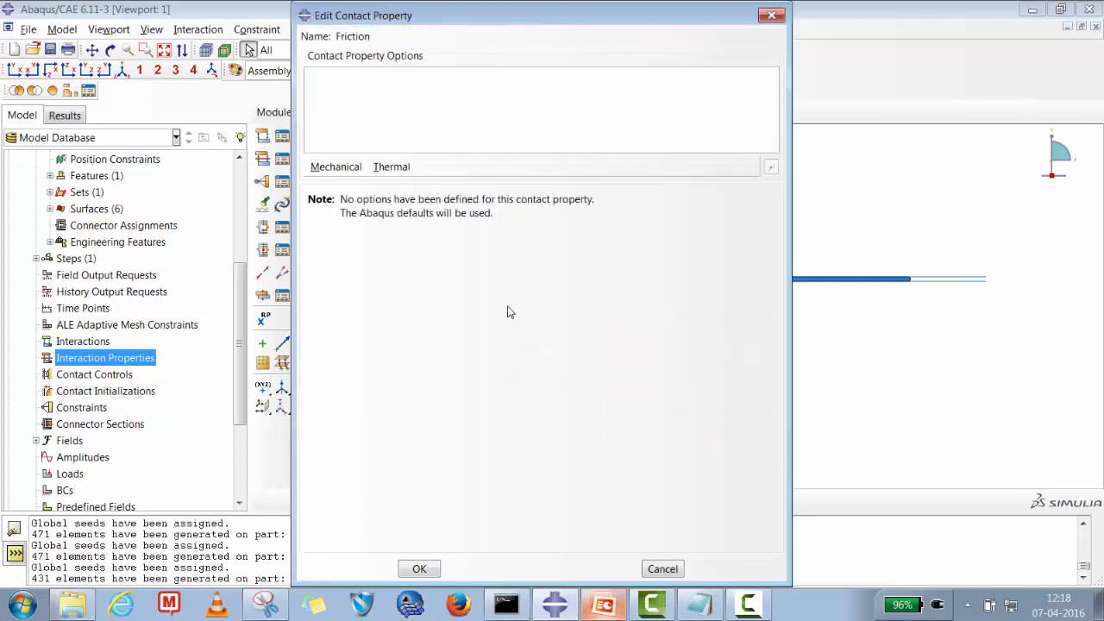
Give the Friction property a mechanical tangential behavior with the Penalty formulation and a friction coefficient of 0.1.
{"action": "left_click", "coordinate": [340, 165]}
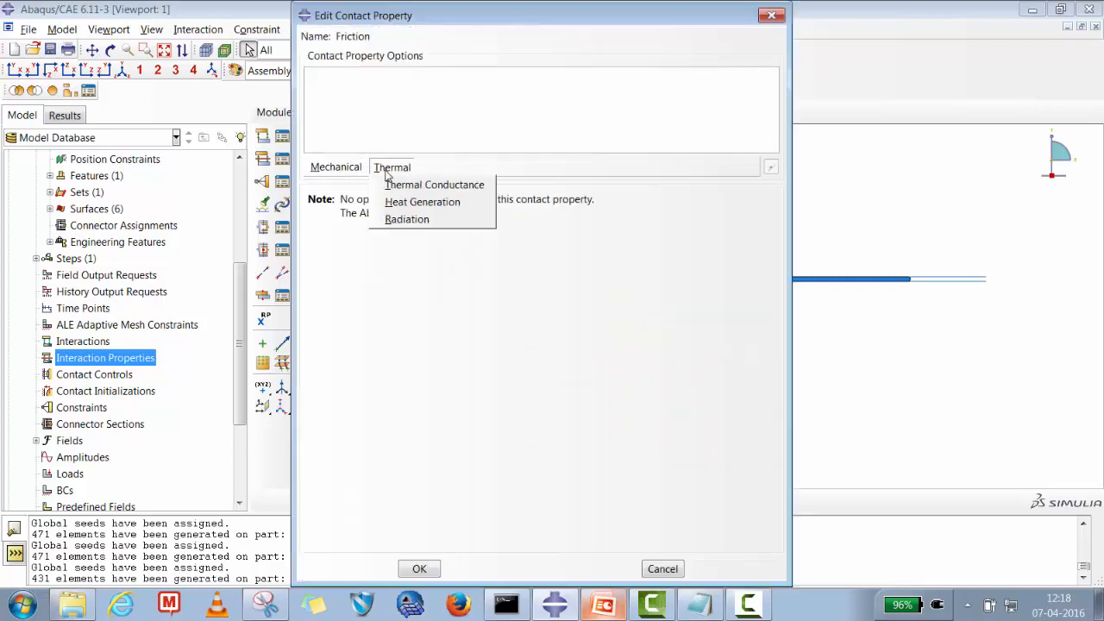
{"action": "left_click", "coordinate": [349, 186]}
{"action": "left_click", "coordinate": [436, 221]}
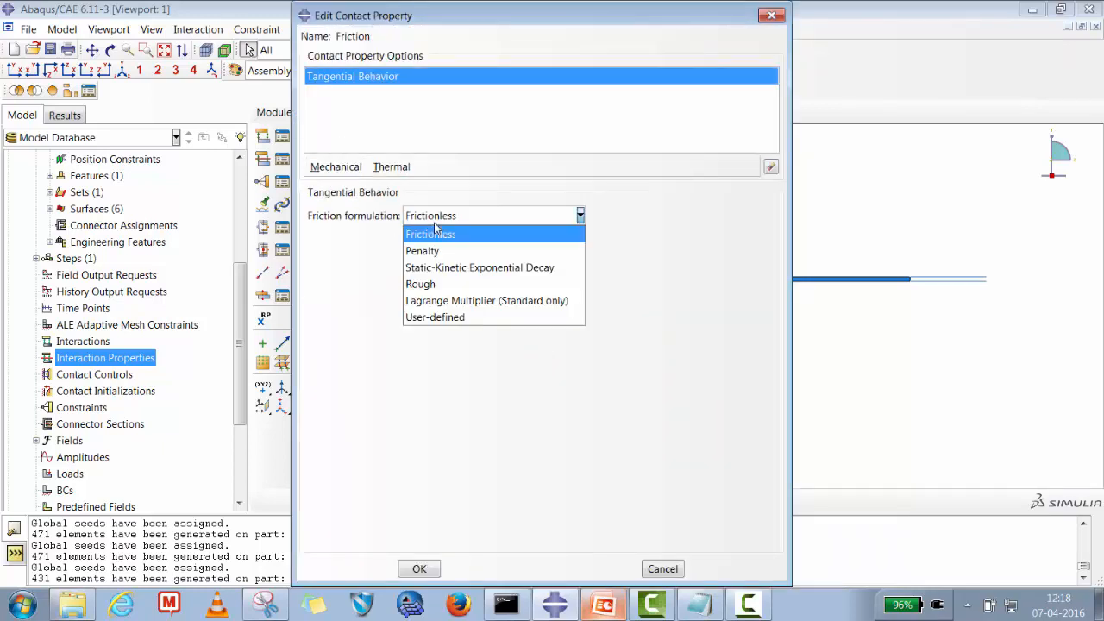
{"action": "left_click", "coordinate": [436, 250]}
{"action": "left_click", "coordinate": [349, 389]}
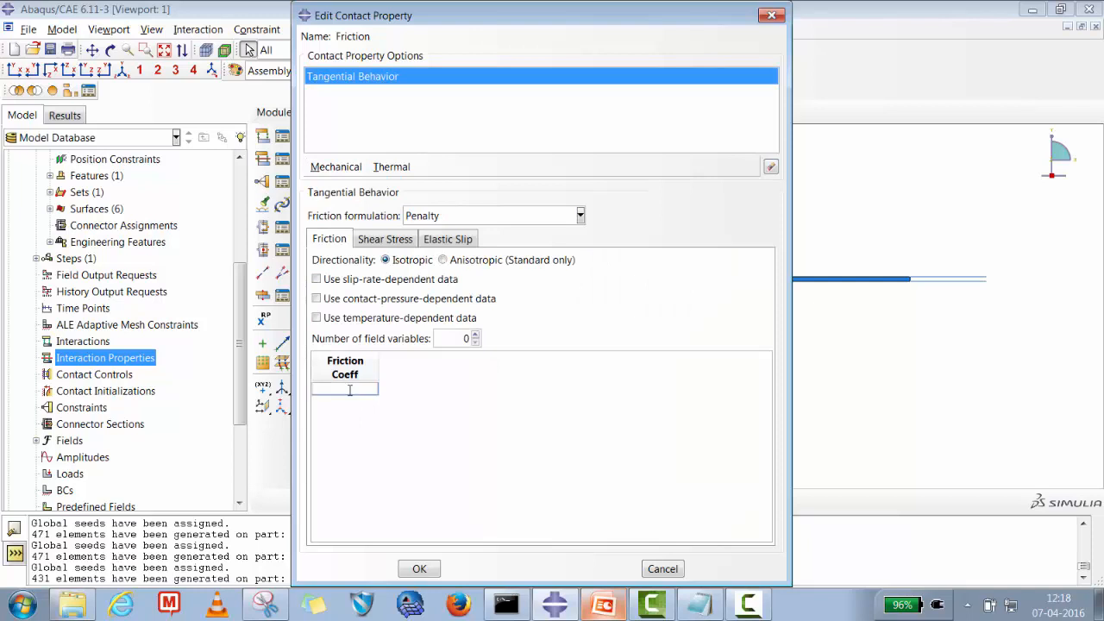
{"action": "type", "text": "0.1"}
{"action": "left_click", "coordinate": [419, 569]}
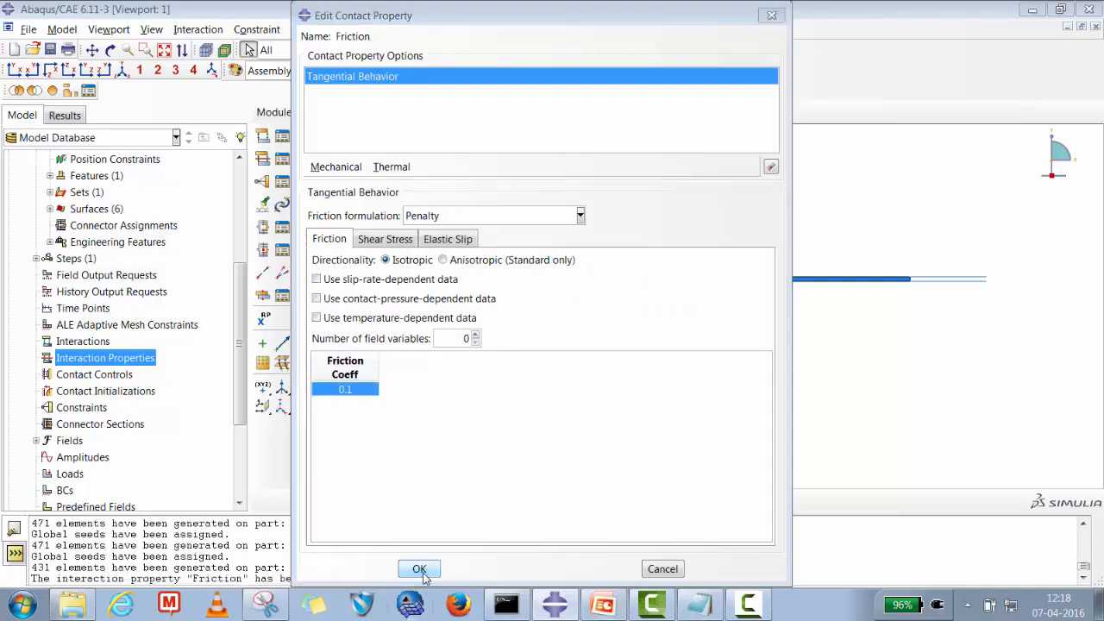
Create Abaqus/Standard contact controls with the default name, using automatic stabilization with a factor of 0.002.
{"action": "right_click", "coordinate": [97, 376]}
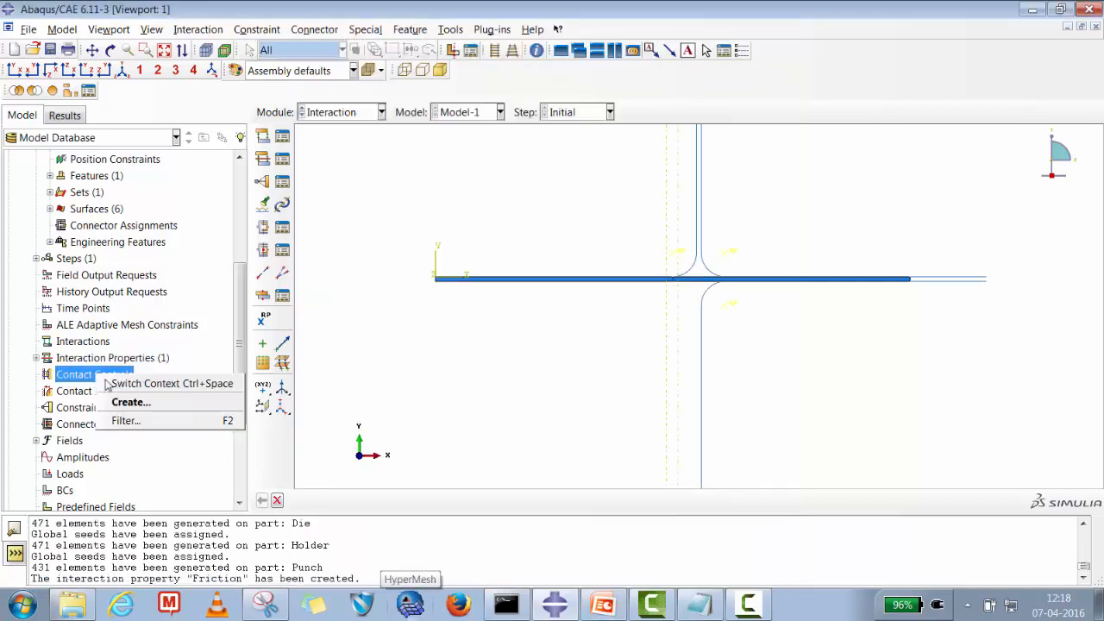
{"action": "left_click", "coordinate": [130, 402]}
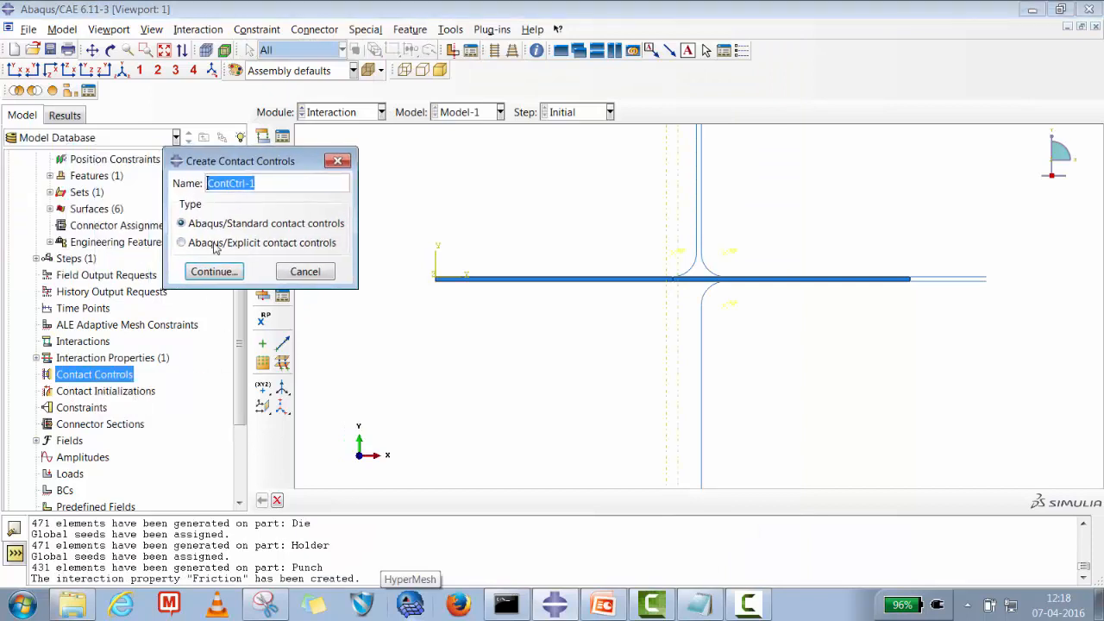
{"action": "left_click", "coordinate": [216, 268]}
{"action": "left_click", "coordinate": [454, 321]}
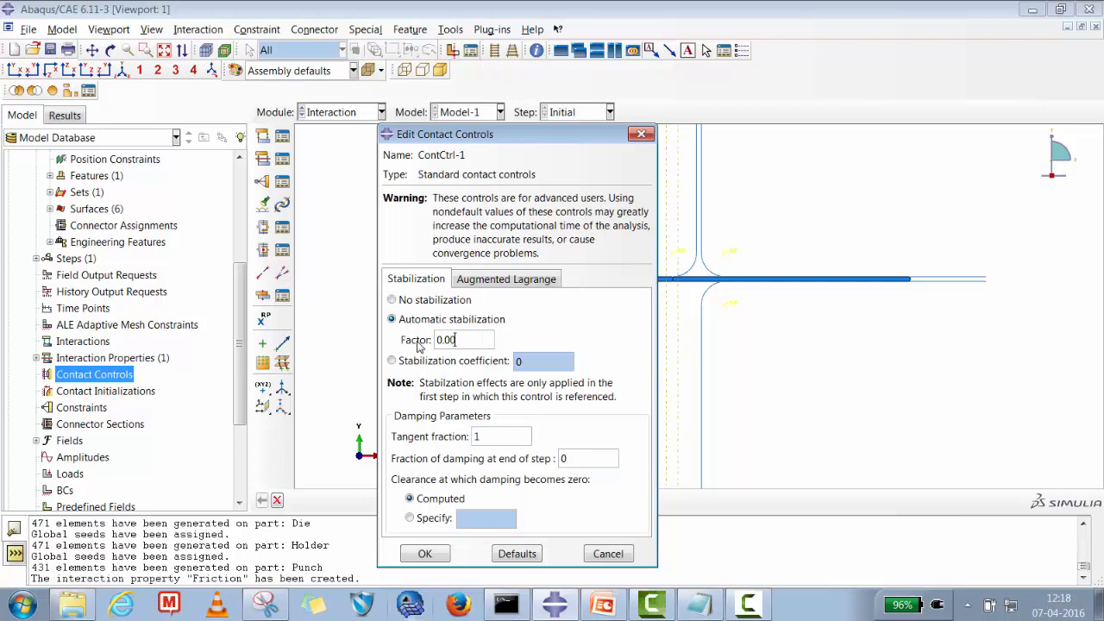
{"action": "type", "text": "0.002"}
{"action": "left_click", "coordinate": [442, 554]}
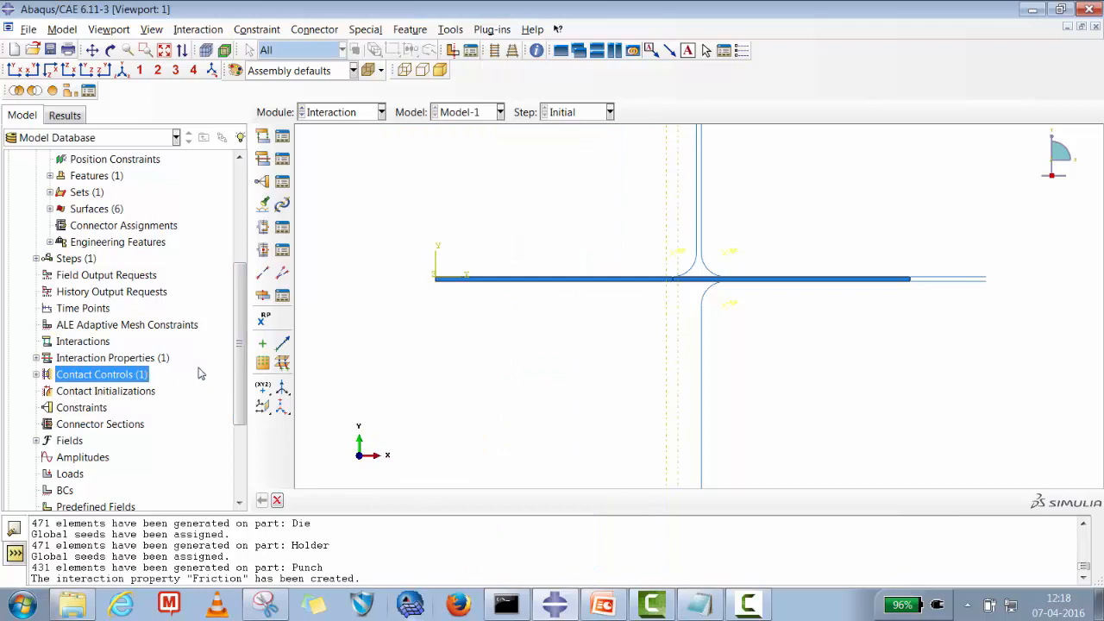
Start a Surface-to-surface contact (Standard) interaction named Contact_Punch_Blank in the Initial step.
{"action": "right_click", "coordinate": [87, 345]}
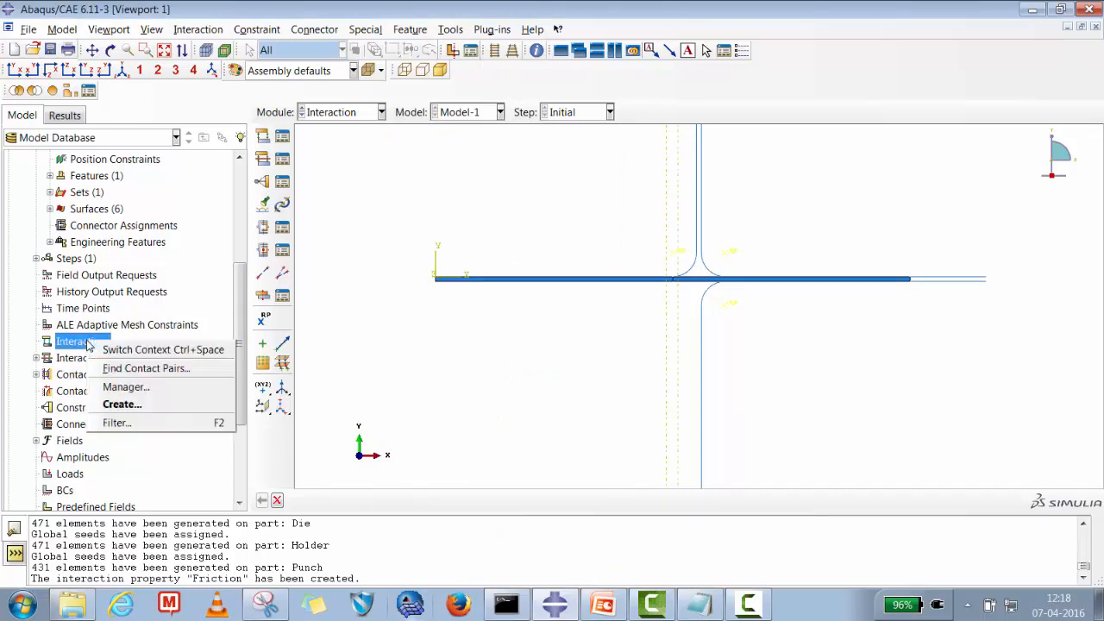
{"action": "left_click", "coordinate": [127, 404]}
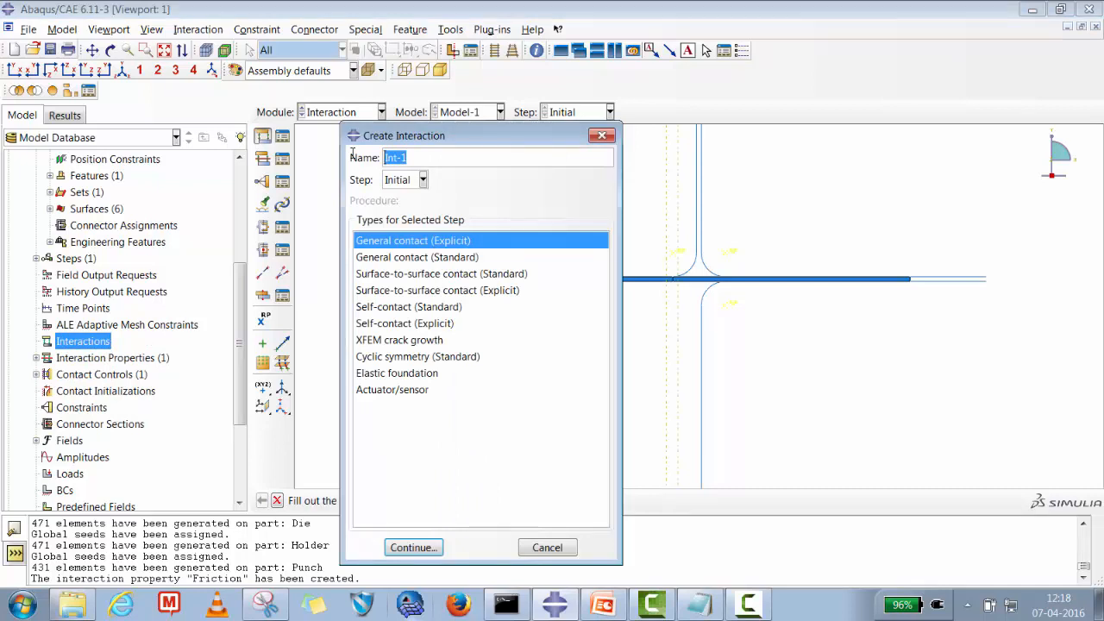
{"action": "type", "text": "Contact_Punch_Blank"}
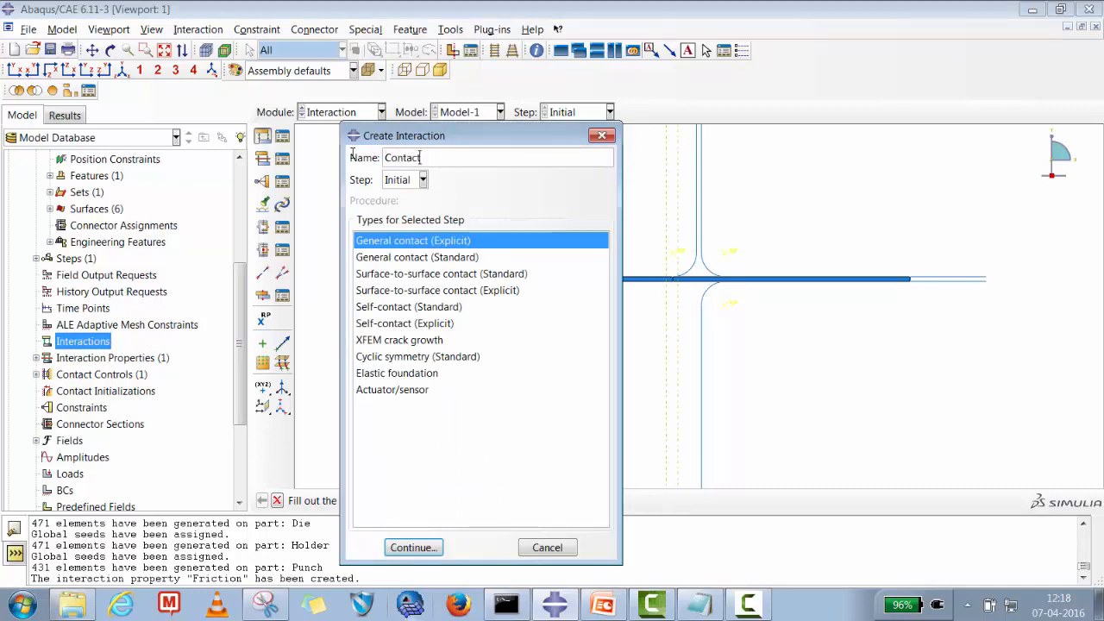
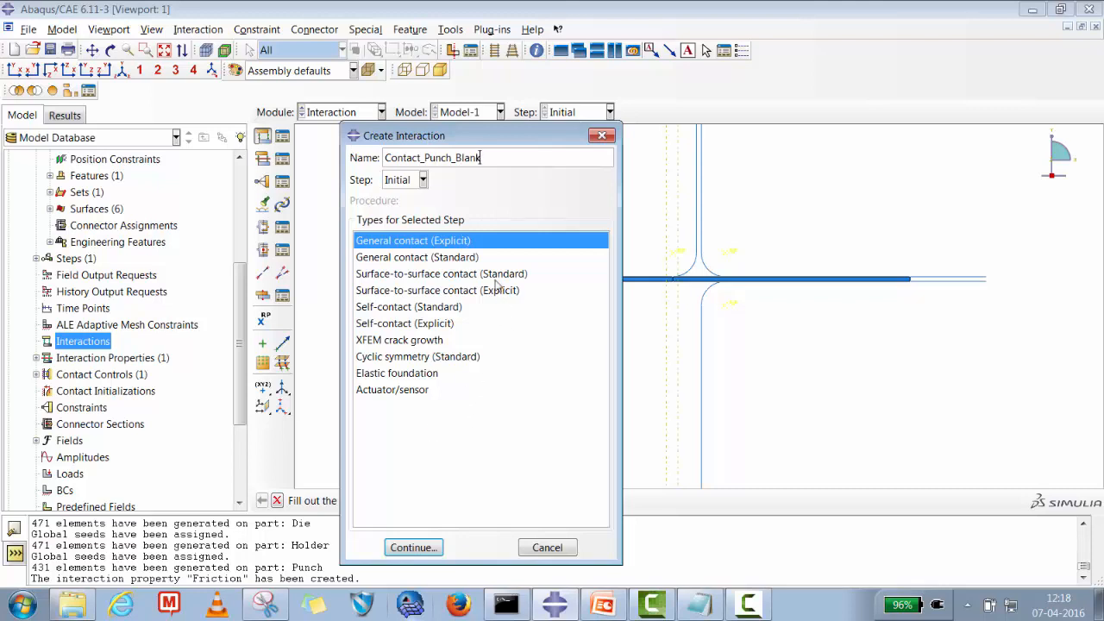
{"action": "left_click", "coordinate": [405, 276]}
{"action": "left_click", "coordinate": [426, 543]}
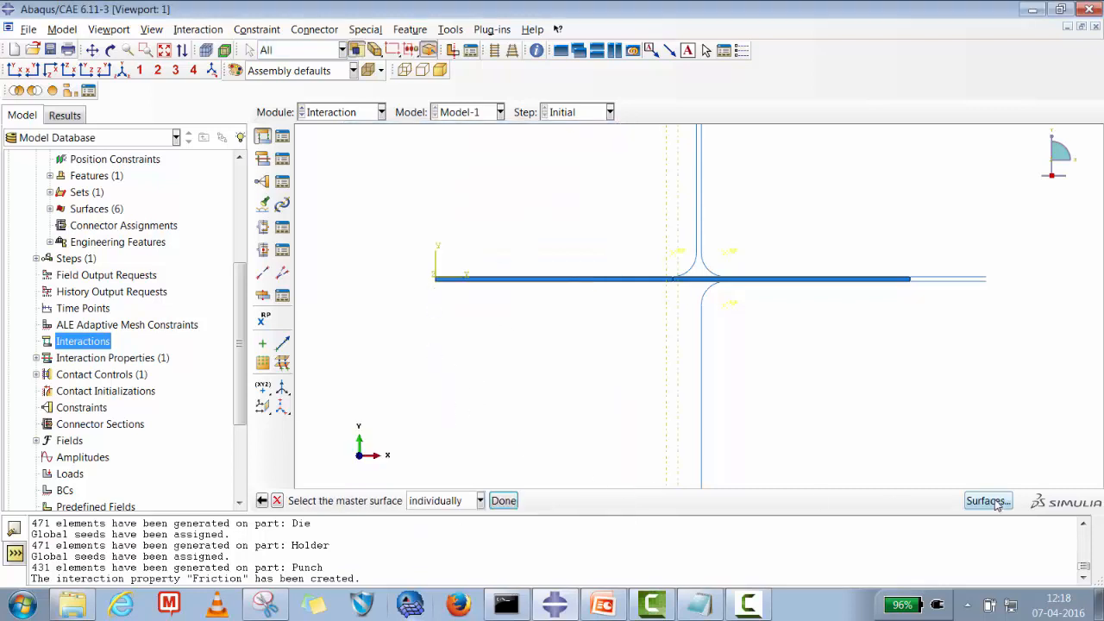
Assign Punch-1.Master_Punch as master surface and Blank-1.Slave1_Blank as slave surface, with selections highlighted in the viewport.
{"action": "left_click", "coordinate": [988, 501]}
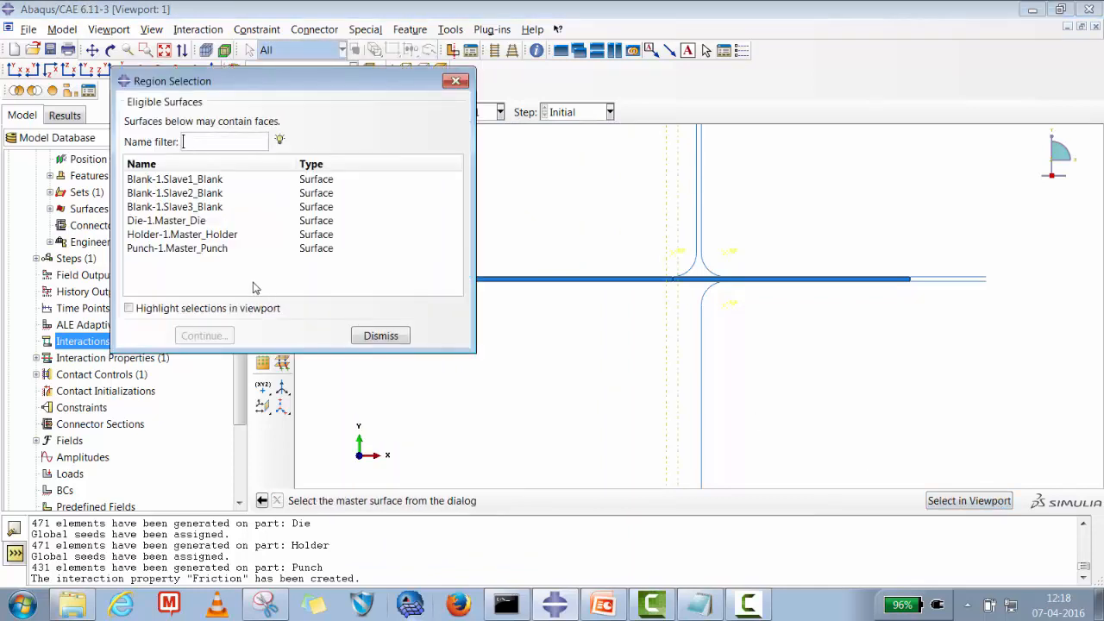
{"action": "left_click", "coordinate": [207, 249]}
{"action": "left_click", "coordinate": [143, 312]}
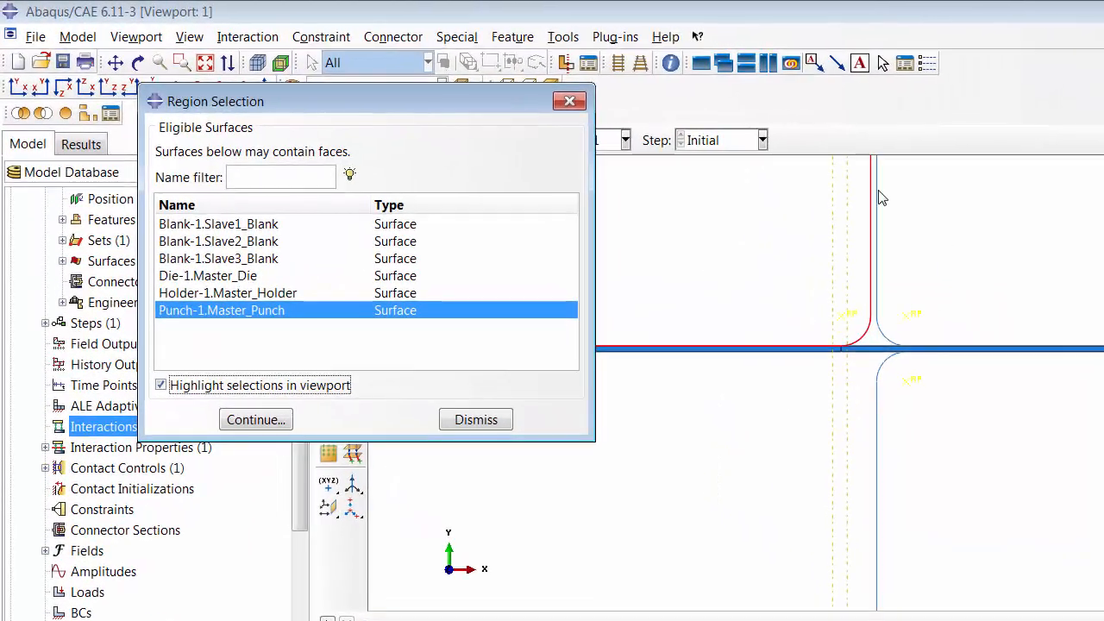
{"action": "left_click", "coordinate": [281, 423]}
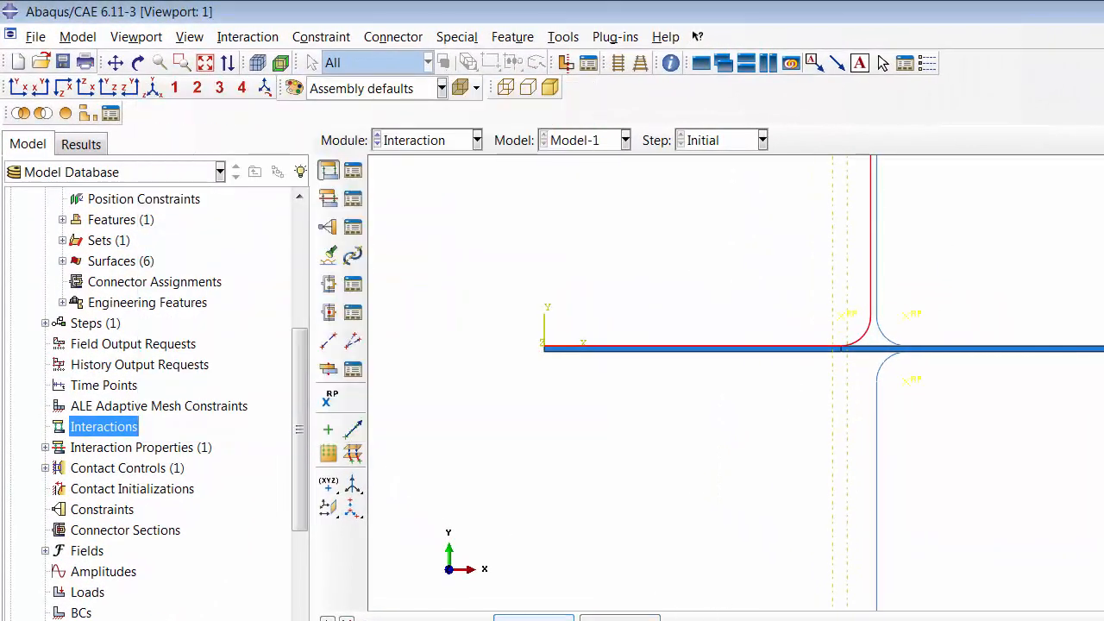
{"action": "left_click", "coordinate": [542, 617]}
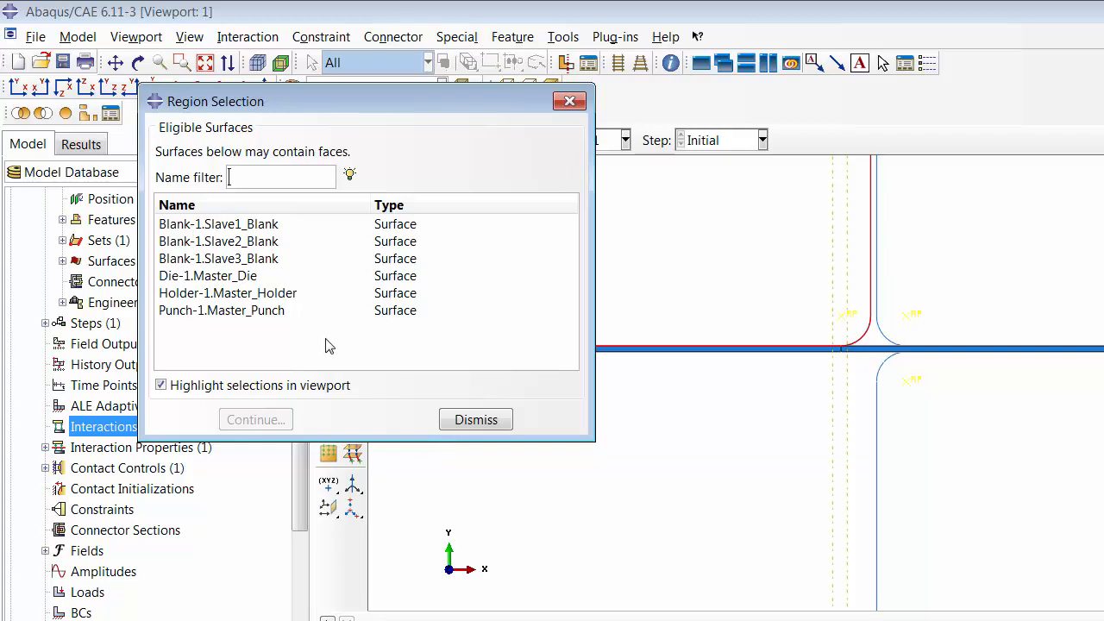
{"action": "left_click", "coordinate": [233, 226]}
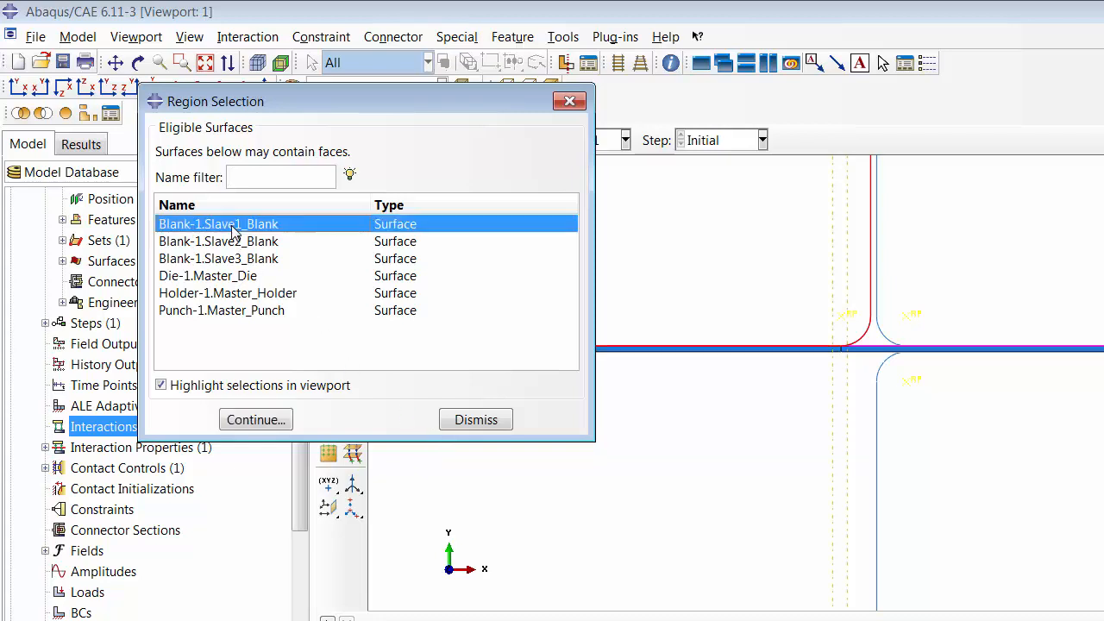
{"action": "left_click", "coordinate": [255, 421]}
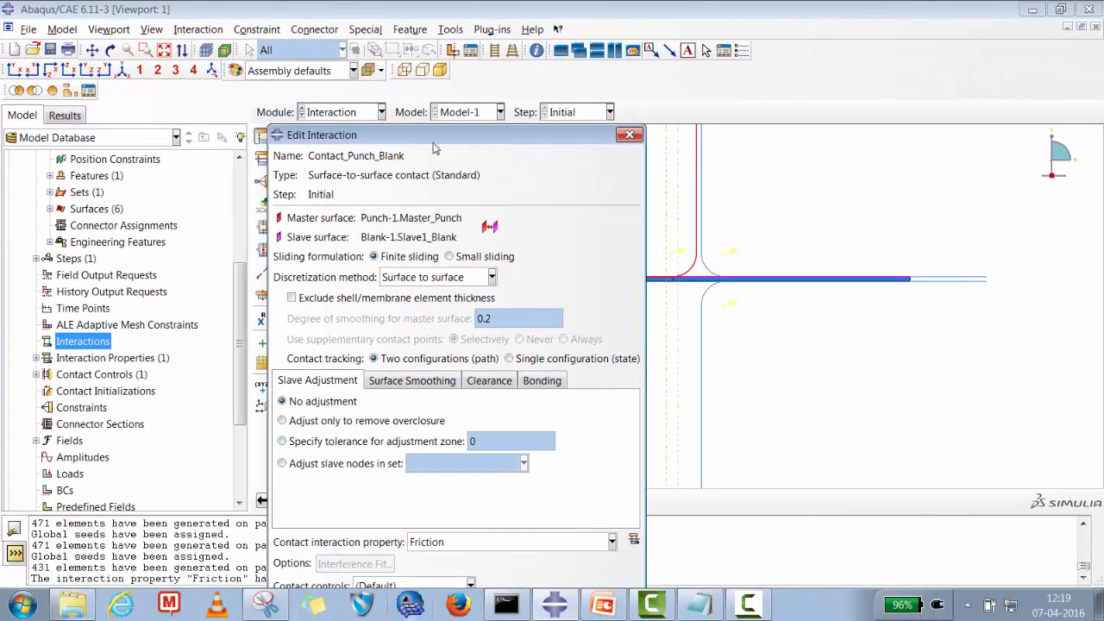
Apply the ContCtrl-1 contact controls to the Contact_Punch_Blank interaction and finish creating it.
{"action": "left_click_drag", "start_coordinate": [437, 138], "coordinate": [435, 77]}
{"action": "left_click", "coordinate": [385, 516]}
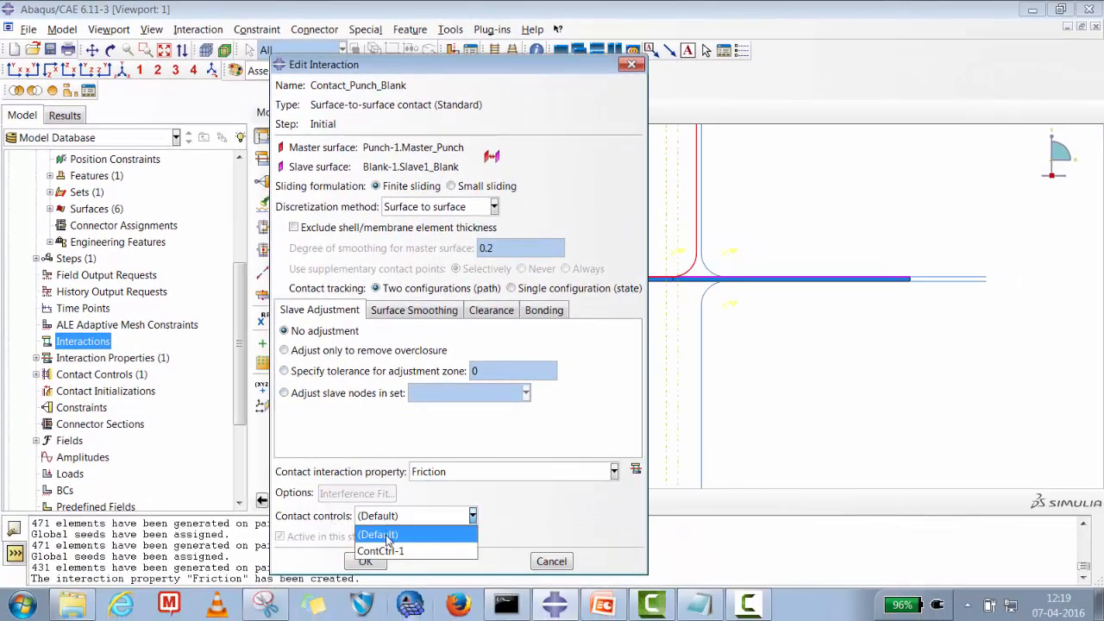
{"action": "left_click", "coordinate": [388, 545]}
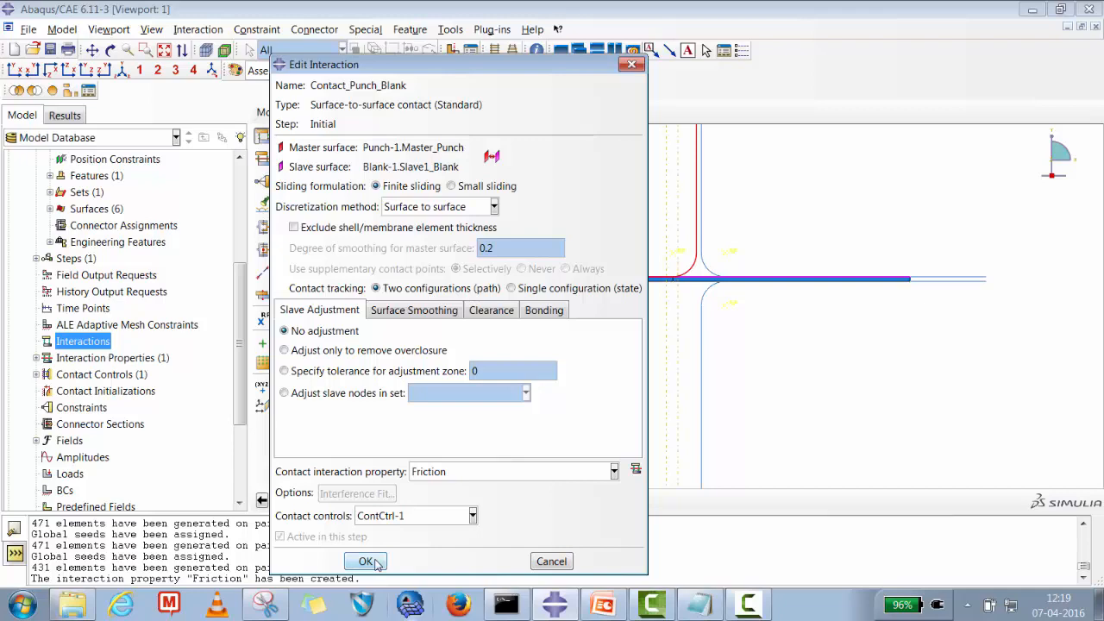
{"action": "left_click", "coordinate": [366, 561]}
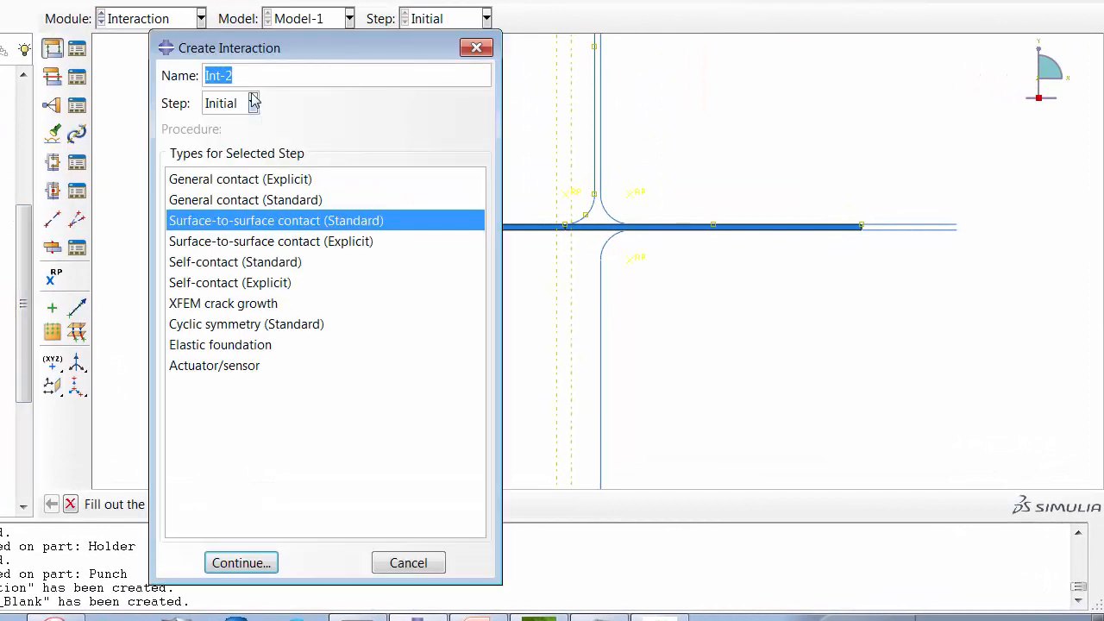
Start a Surface-to-surface contact (Standard) interaction named Contact_Holder_Blank in the Initial step, with master Holder-1.Master_Holder and slave Blank-1.Slave2_Blank.
{"action": "type", "text": "Contact_Holder"}
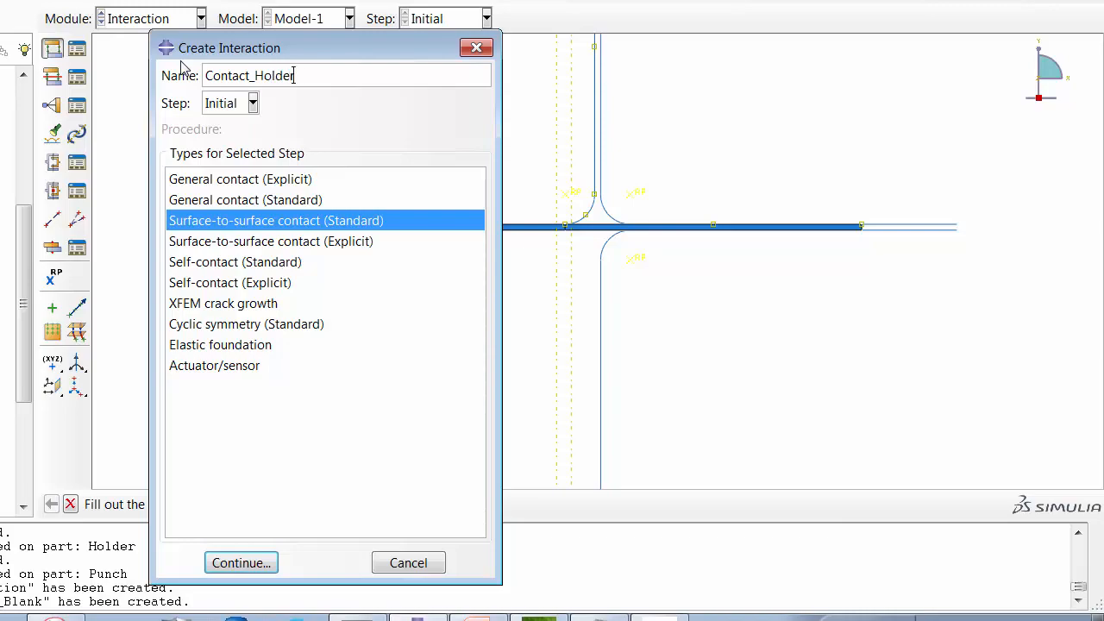
{"action": "type", "text": "_Blank"}
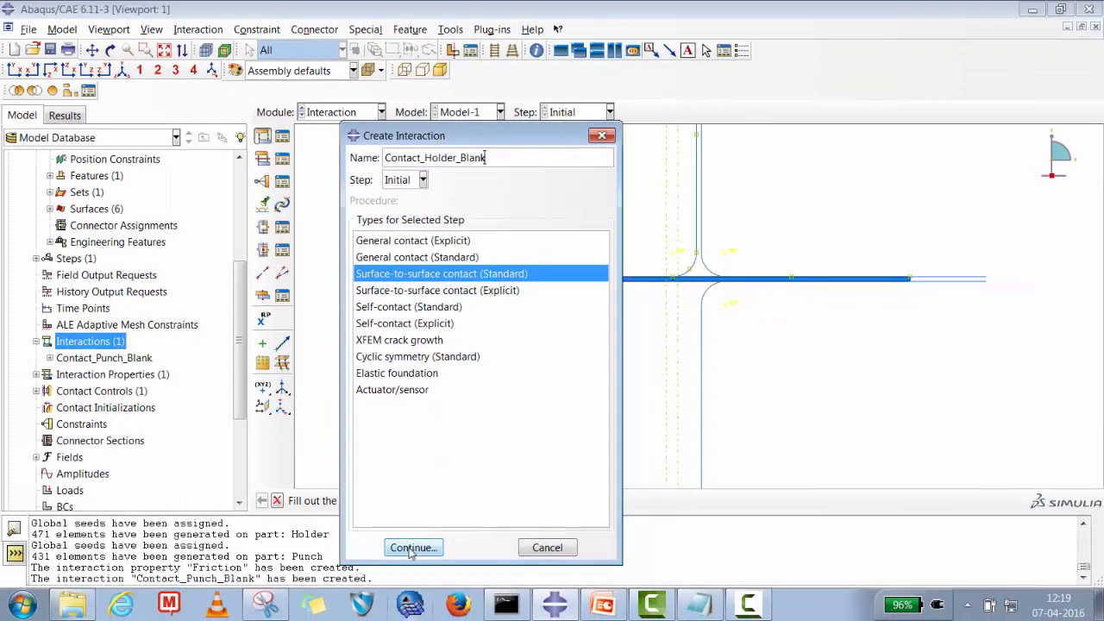
{"action": "left_click", "coordinate": [241, 563]}
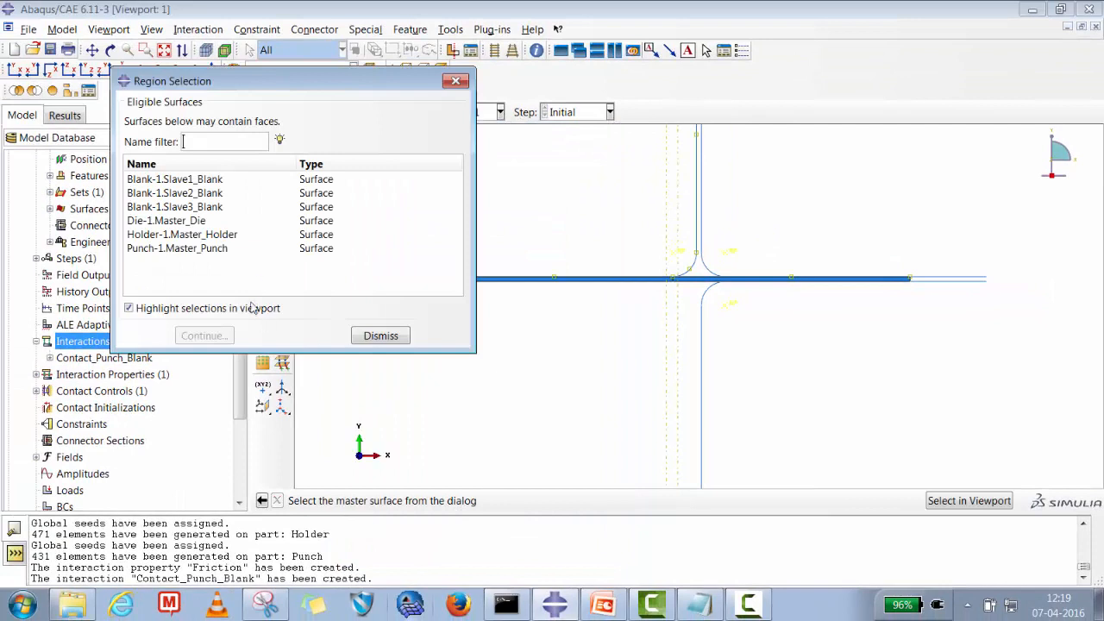
{"action": "left_click", "coordinate": [208, 238]}
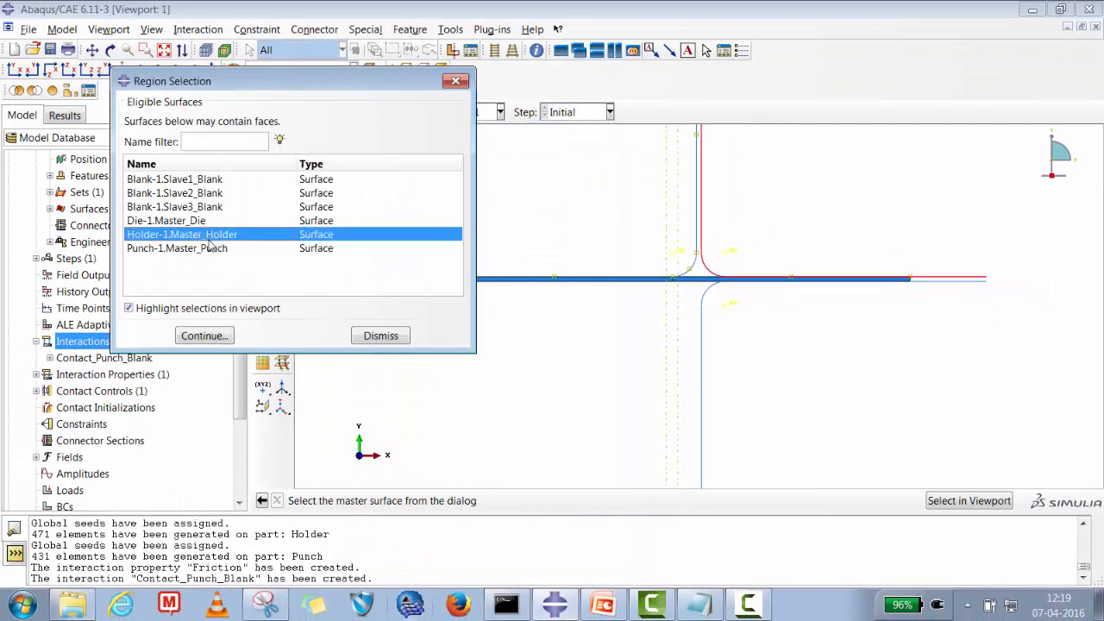
{"action": "left_click", "coordinate": [207, 336]}
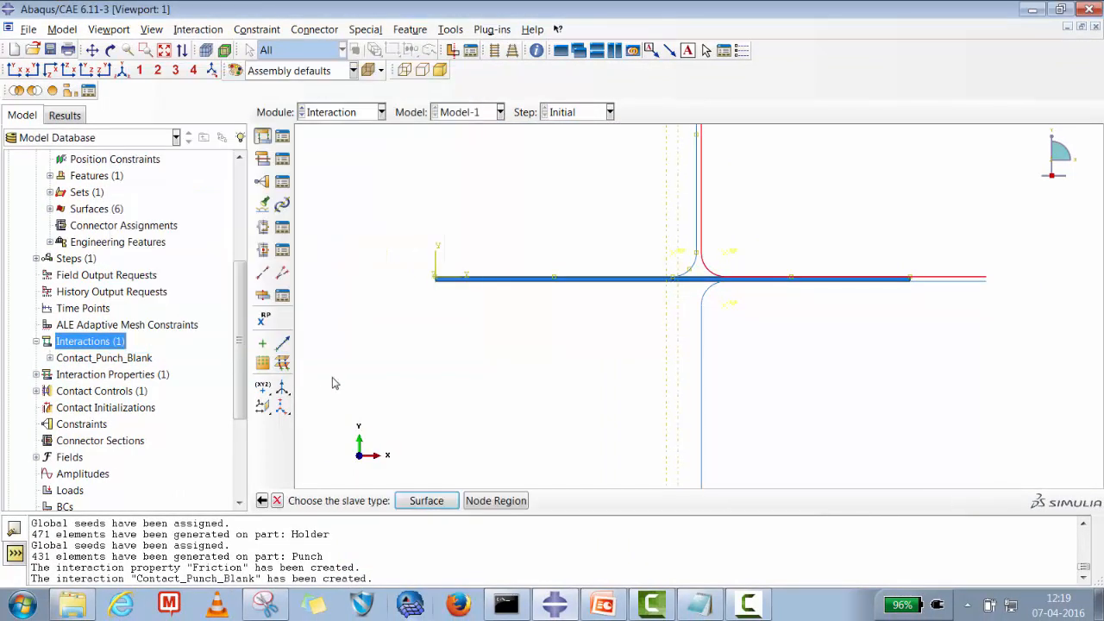
{"action": "left_click", "coordinate": [420, 500]}
{"action": "left_click", "coordinate": [207, 195]}
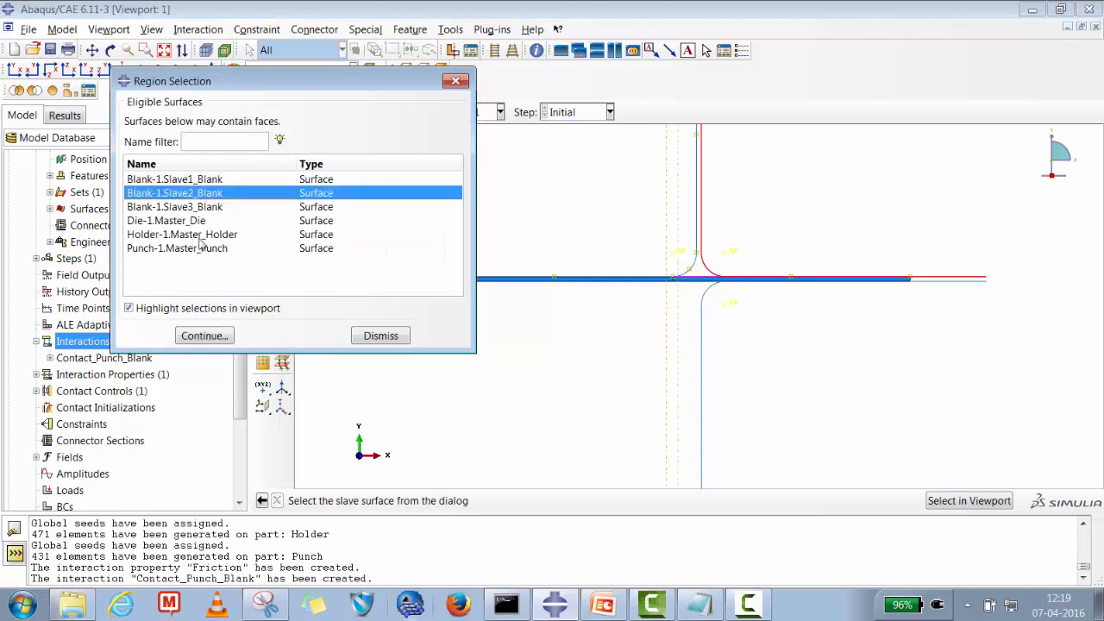
{"action": "left_click", "coordinate": [220, 338]}
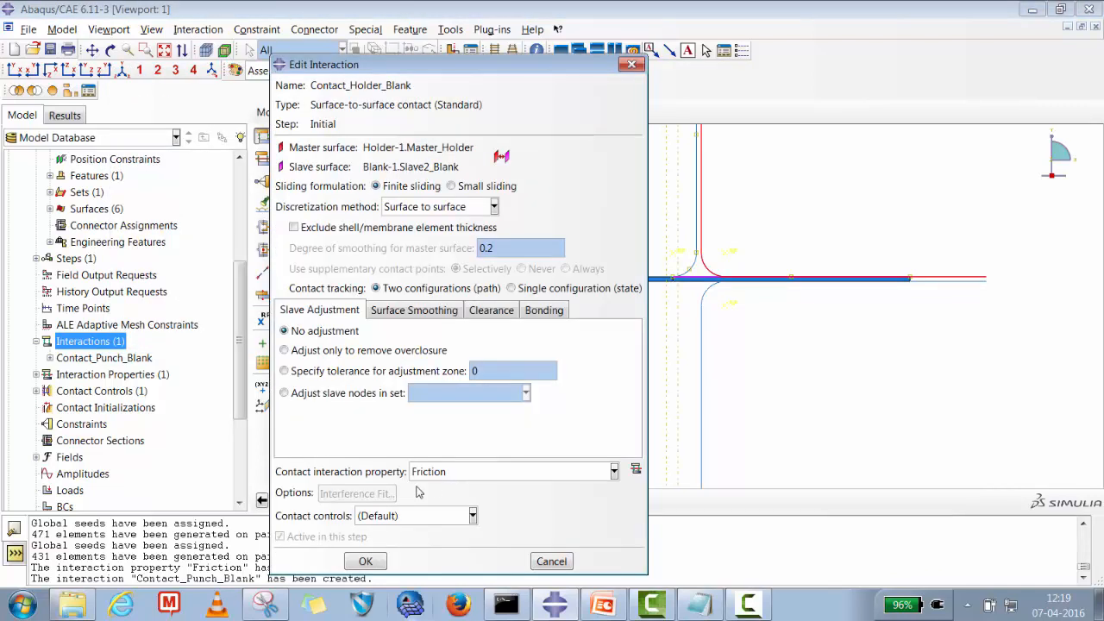
Apply the ContCtrl-1 contact controls to the Contact_Holder_Blank interaction and finish creating it.
{"action": "left_click", "coordinate": [400, 516]}
{"action": "left_click", "coordinate": [384, 550]}
{"action": "left_click", "coordinate": [365, 561]}
Start a Surface-to-surface contact (Standard) interaction named Contact_Die_Blank in the Initial step, with master Die-1.Master_Die and slave Blank-1.Slave3_Blank.
{"action": "right_click", "coordinate": [92, 335]}
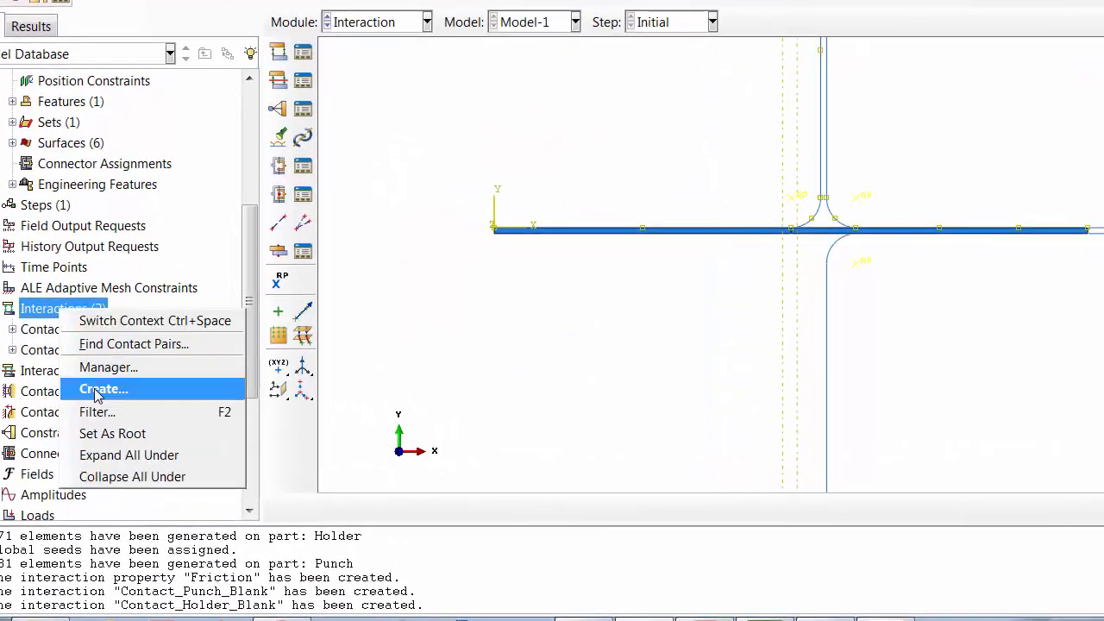
{"action": "left_click", "coordinate": [119, 400]}
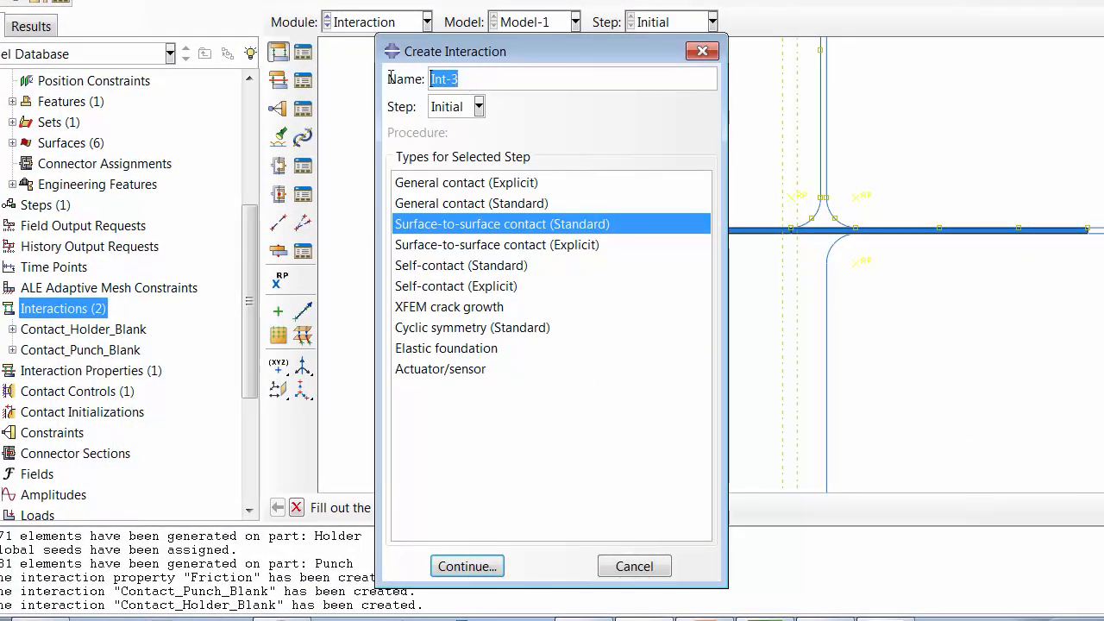
{"action": "type", "text": "Contact_Die_Blank"}
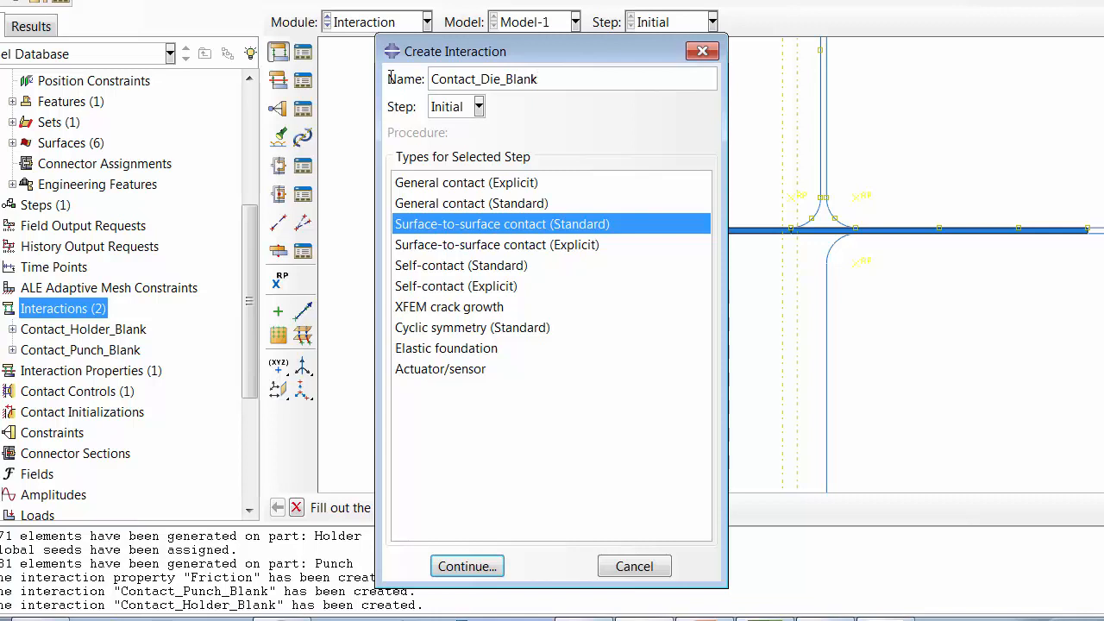
{"action": "left_click", "coordinate": [473, 568]}
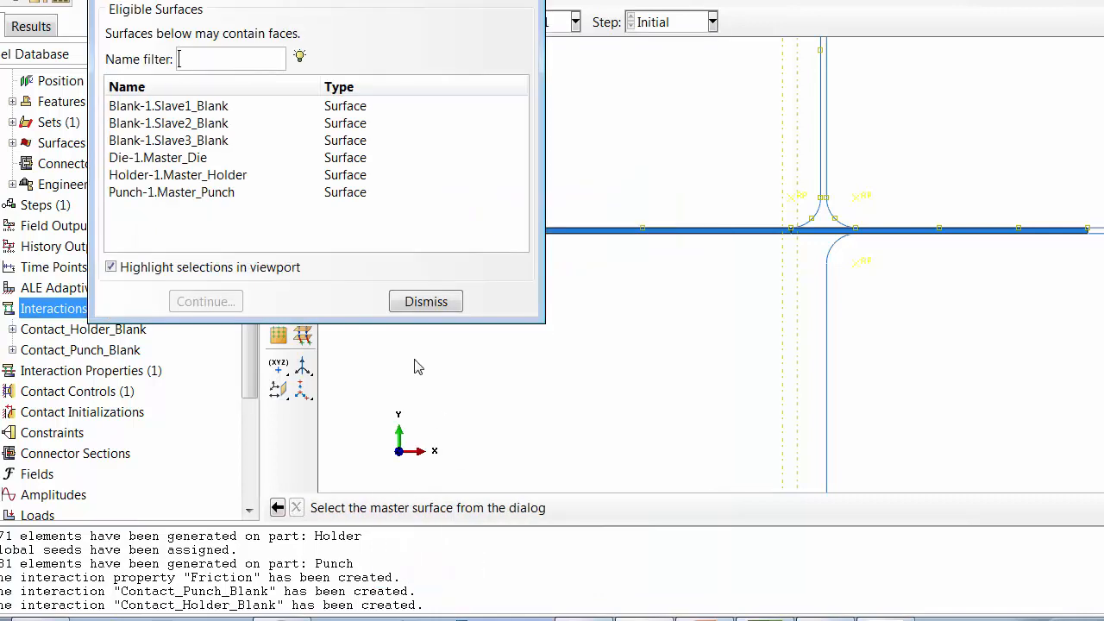
{"action": "left_click", "coordinate": [195, 157]}
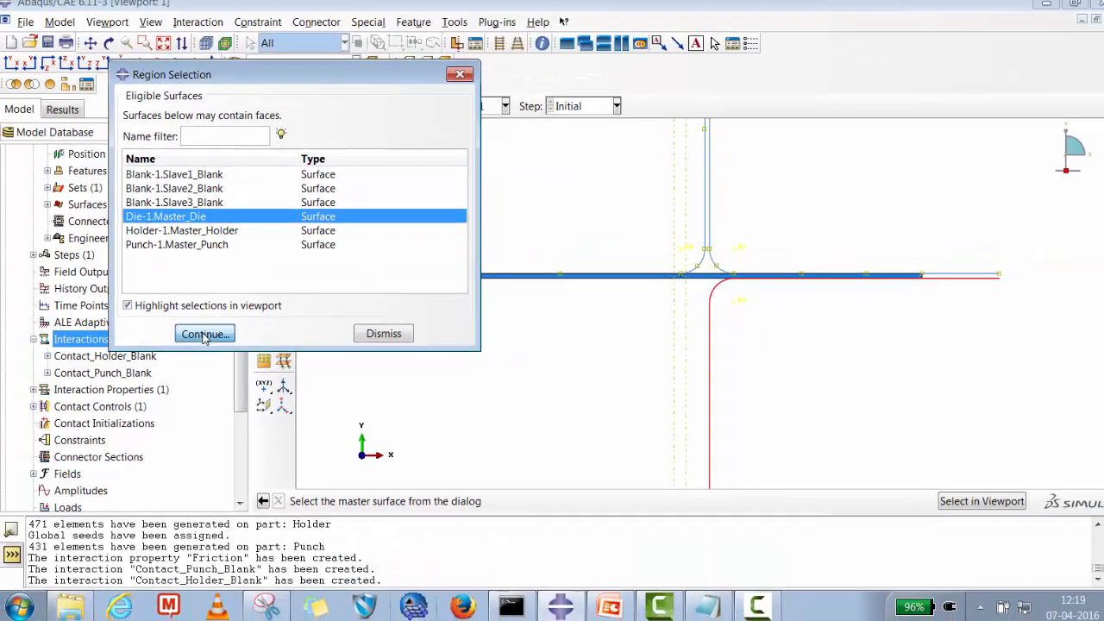
{"action": "left_click", "coordinate": [205, 301]}
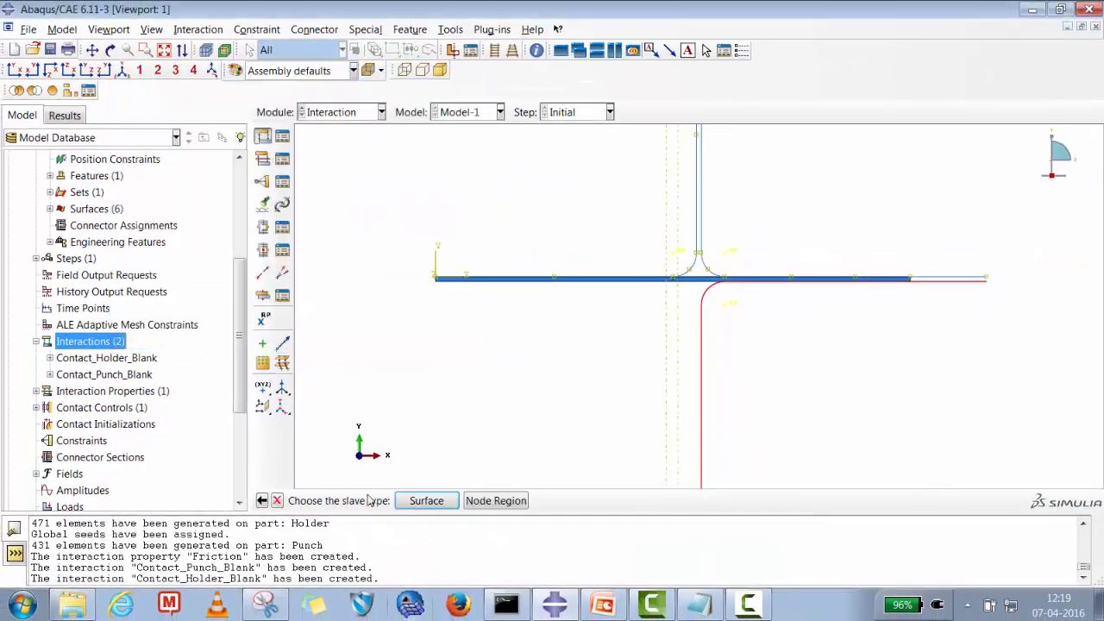
{"action": "left_click", "coordinate": [414, 508]}
{"action": "left_click", "coordinate": [207, 207]}
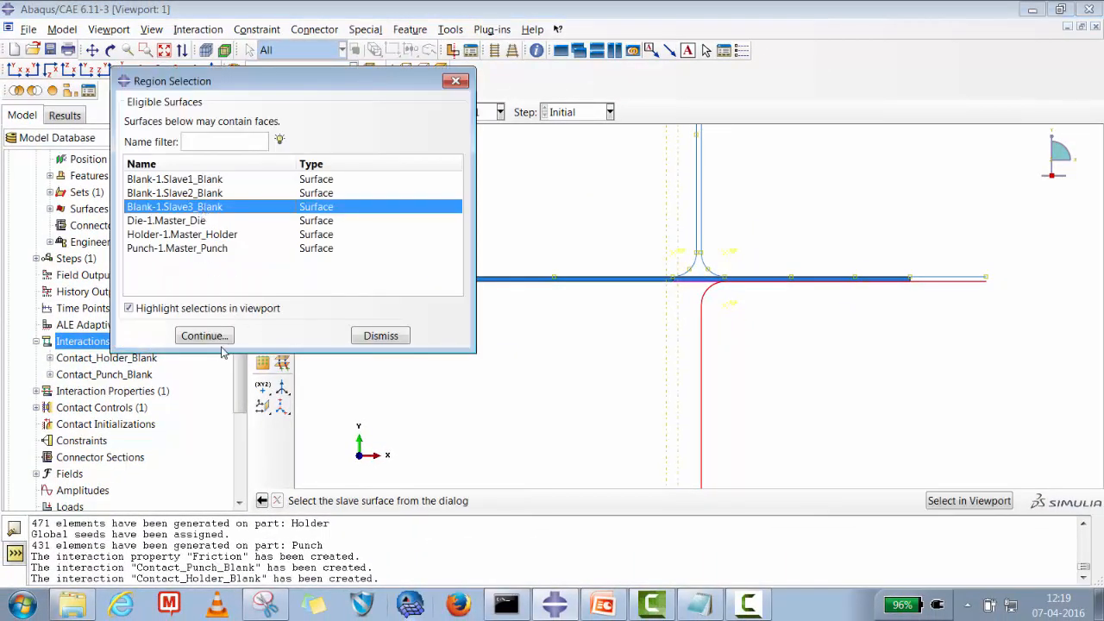
{"action": "left_click", "coordinate": [207, 336]}
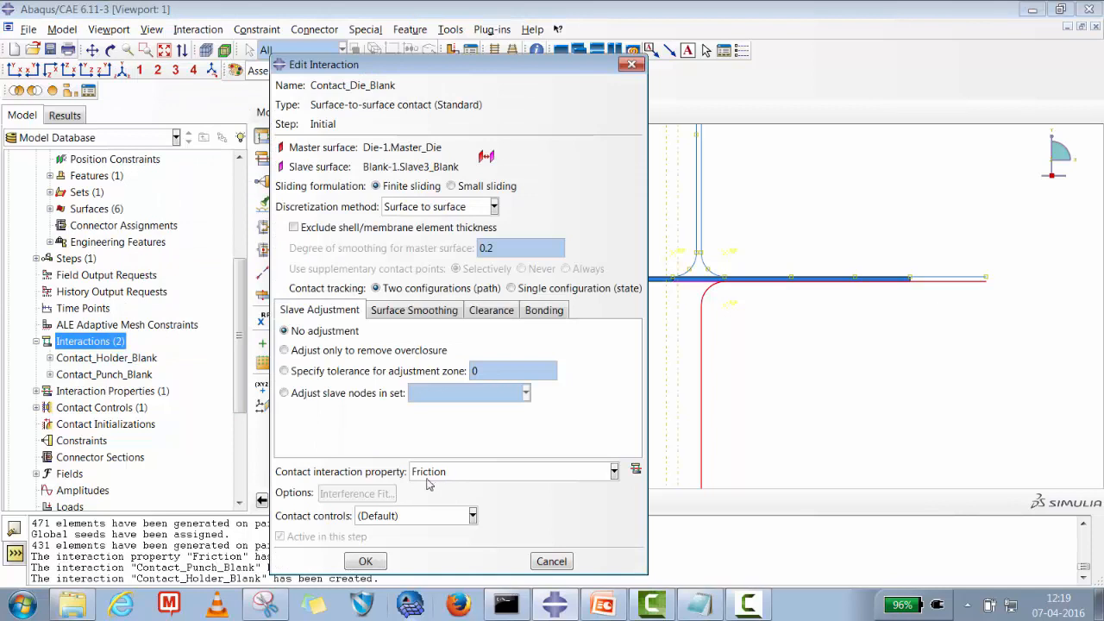
Apply the ContCtrl-1 contact controls to the Contact_Die_Blank interaction and finish creating it.
{"action": "left_click", "coordinate": [393, 516]}
{"action": "left_click", "coordinate": [390, 551]}
{"action": "left_click", "coordinate": [365, 560]}
Review the settings of the Contact_Holder_Blank interaction, including its contact controls.
{"action": "right_click", "coordinate": [106, 380]}
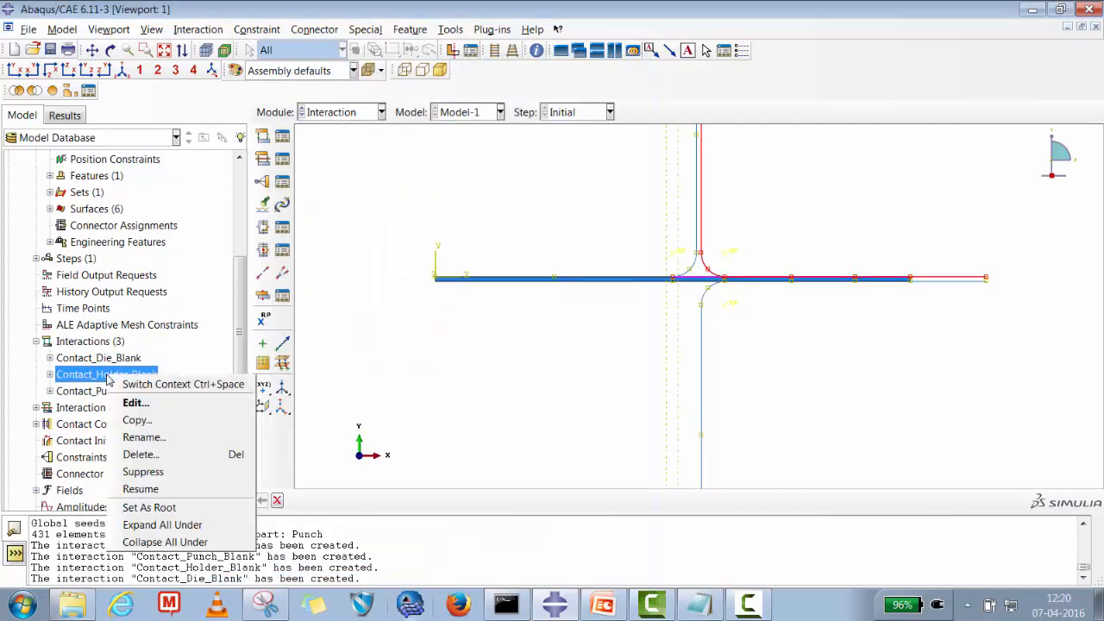
{"action": "left_click", "coordinate": [135, 402]}
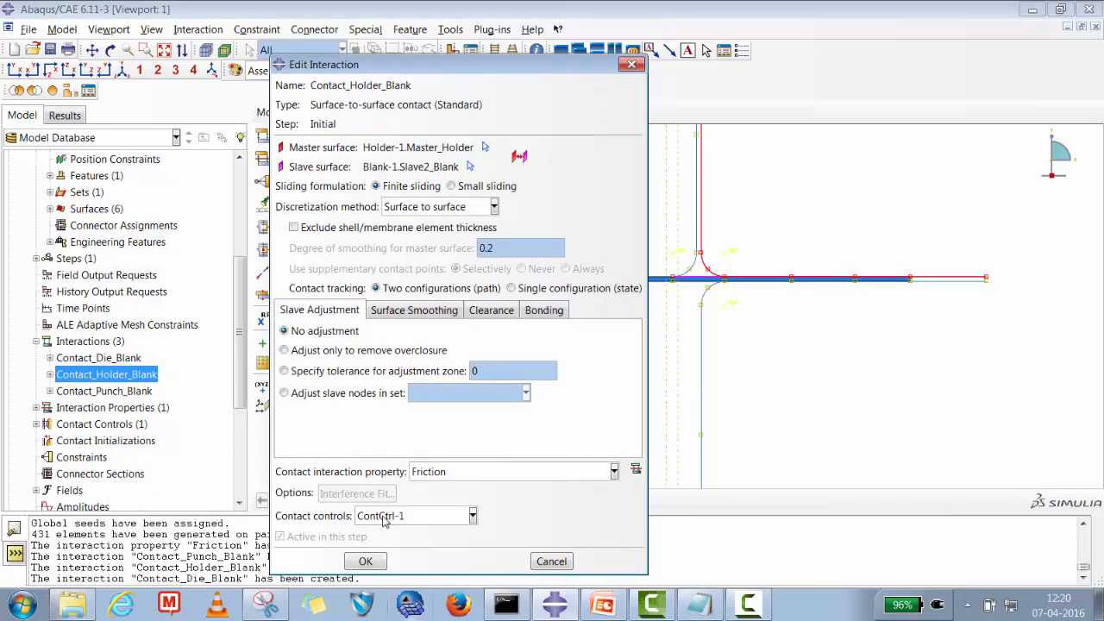
{"action": "left_click", "coordinate": [366, 560]}
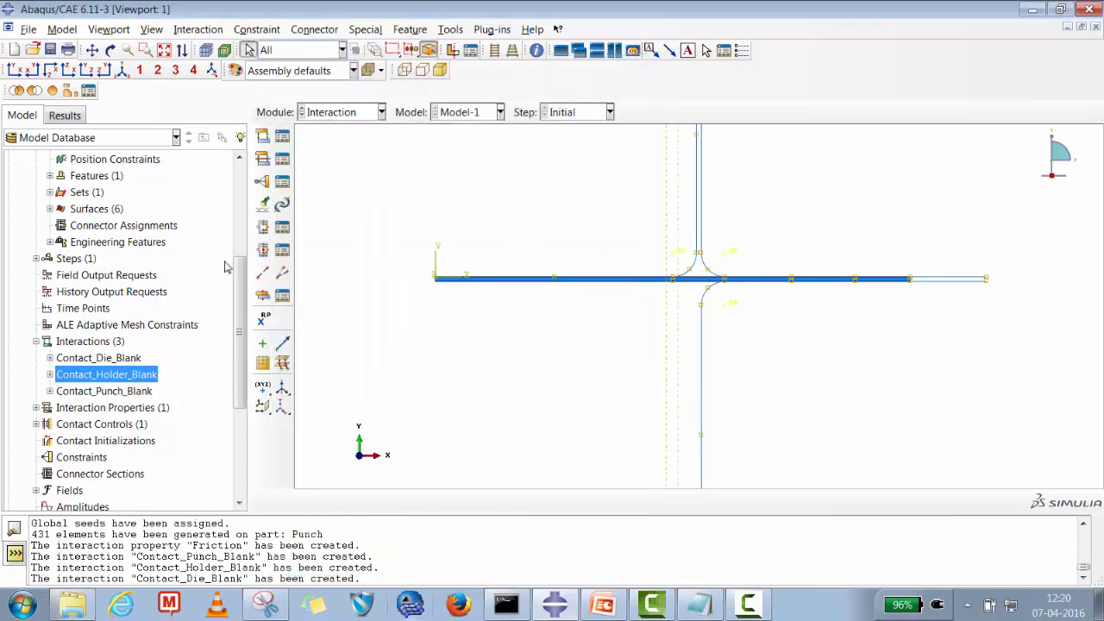
Start a mechanical Symmetry/Antisymmetry/Encastre boundary condition named Sym_X in the Initial step.
{"action": "left_click", "coordinate": [363, 113]}
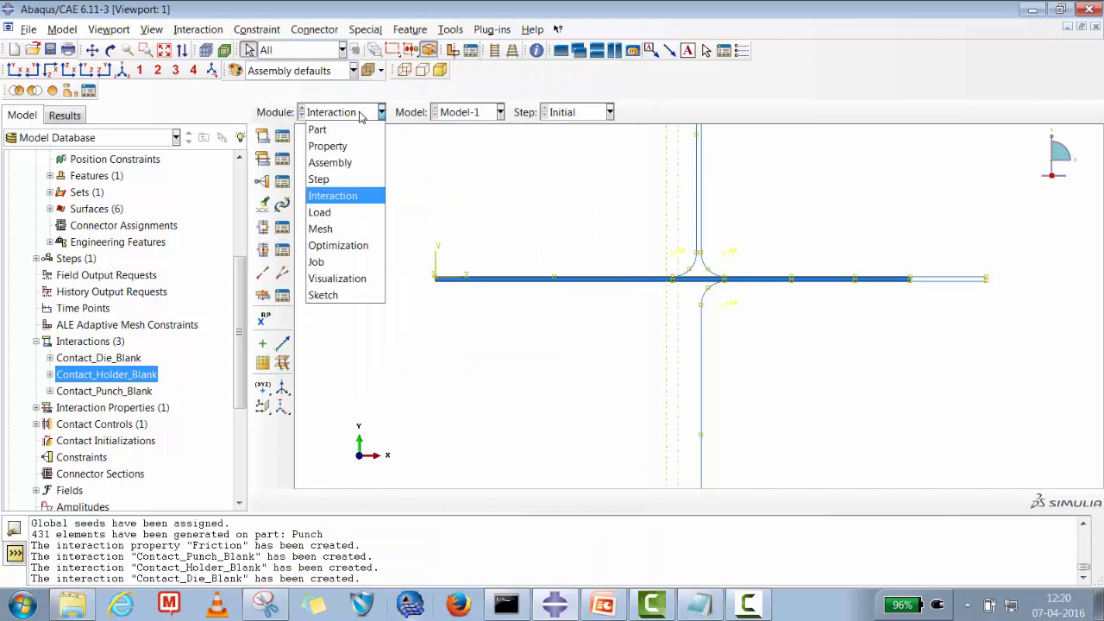
{"action": "left_click", "coordinate": [329, 213]}
{"action": "left_click", "coordinate": [339, 117]}
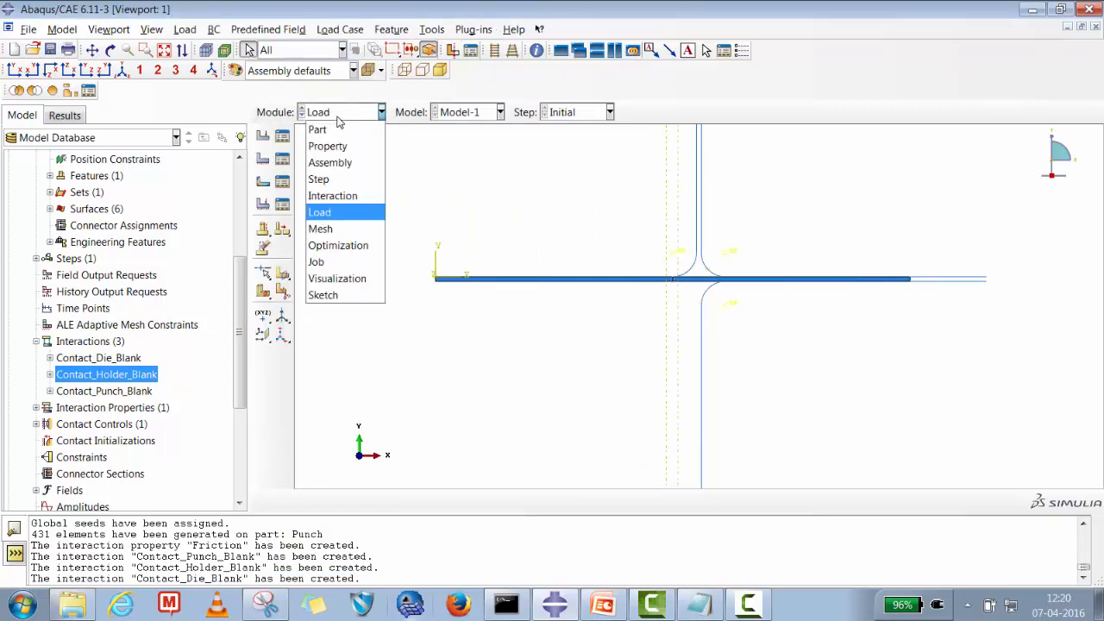
{"action": "left_click", "coordinate": [457, 200]}
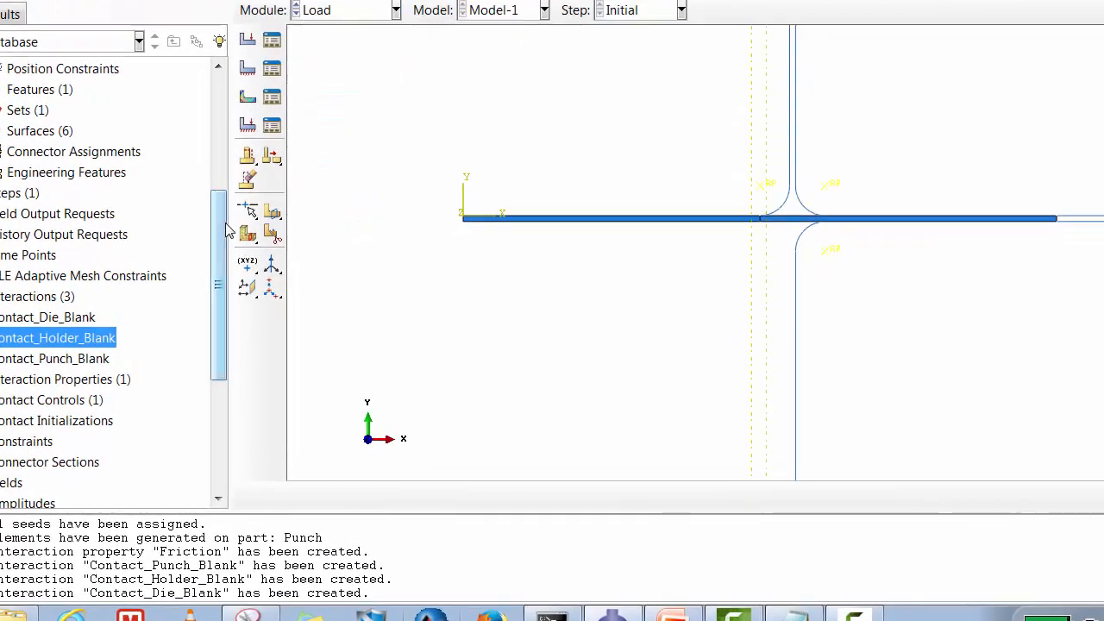
{"action": "left_click_drag", "start_coordinate": [221, 236], "coordinate": [218, 314]}
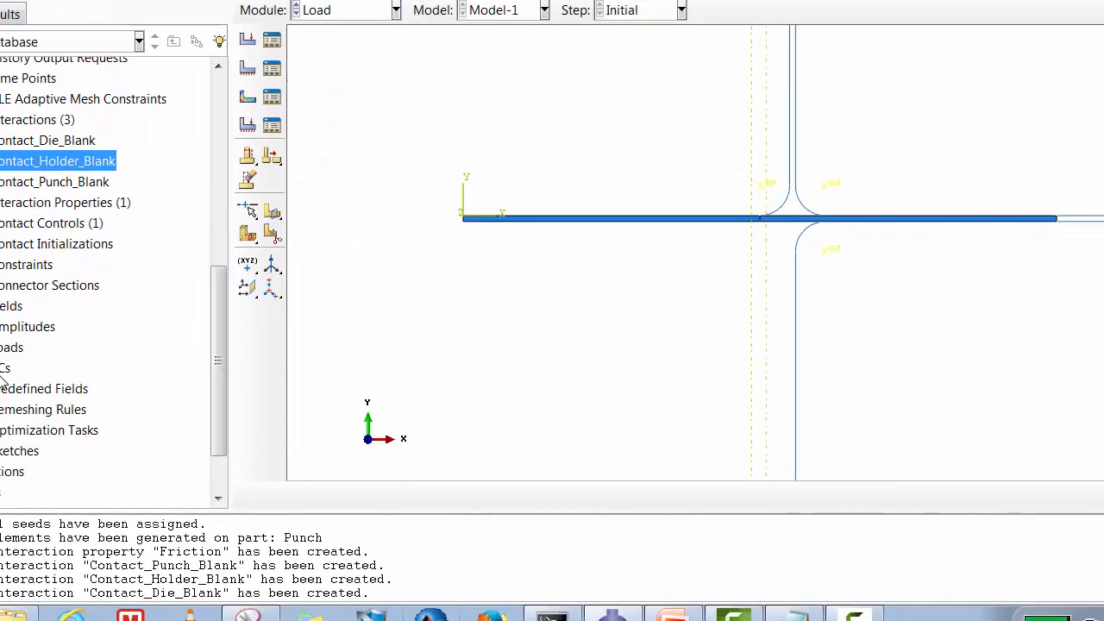
{"action": "right_click", "coordinate": [6, 368]}
{"action": "left_click", "coordinate": [41, 429]}
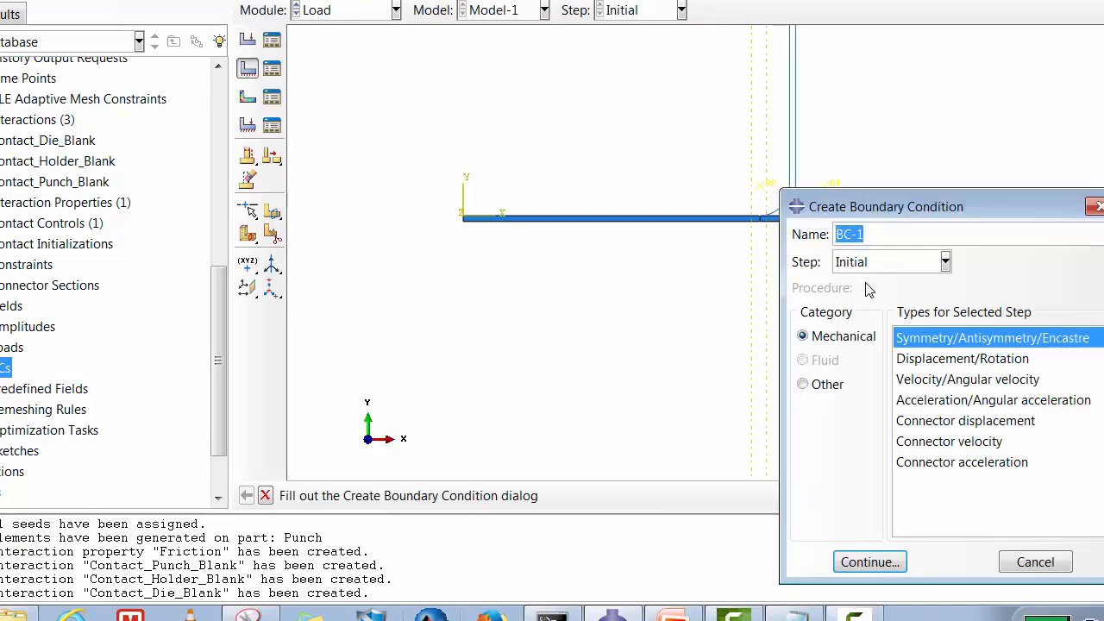
{"action": "type", "text": "Sy"}
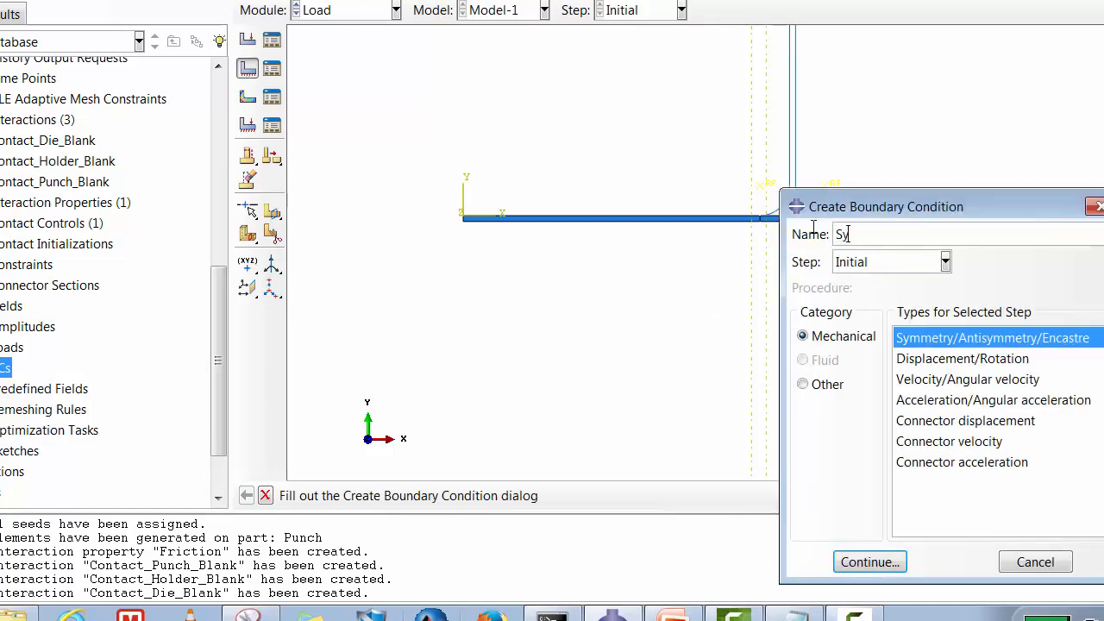
{"action": "type", "text": "m_X"}
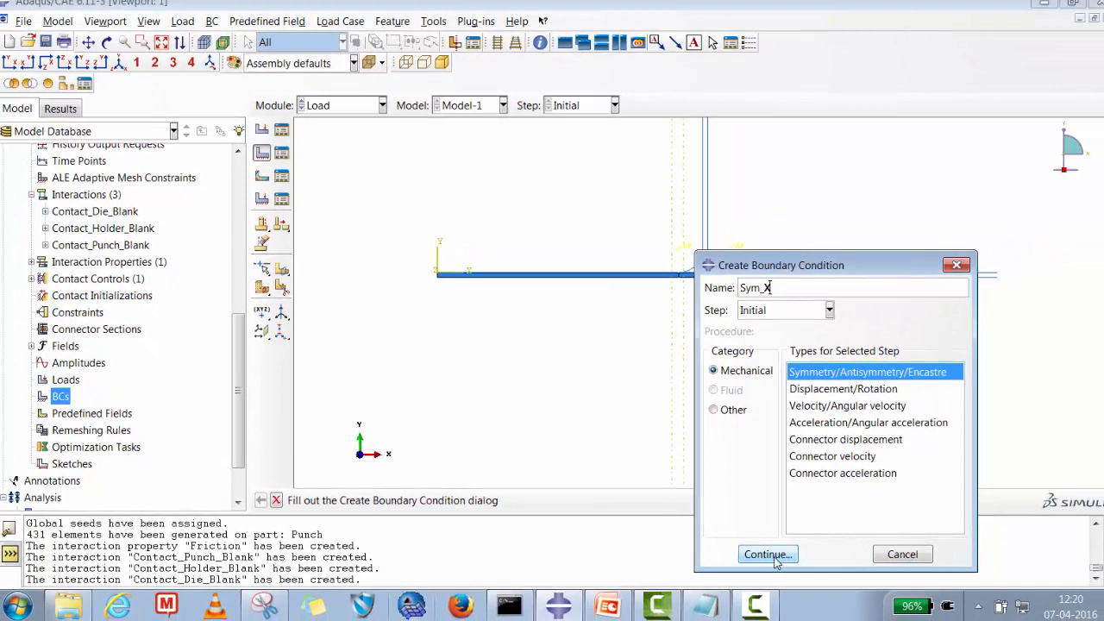
{"action": "left_click", "coordinate": [769, 555]}
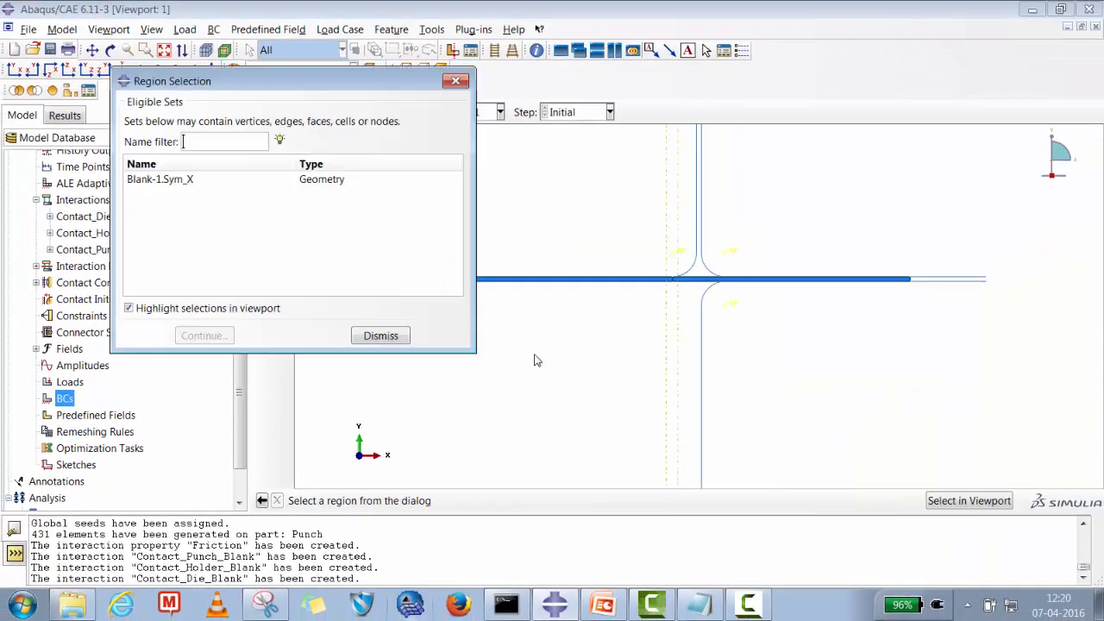
Assign the Sym_X boundary condition to the Blank-1.Sym_X set with the XSYMM (U1 = UR2 = UR3 = 0) constraint.
{"action": "left_click", "coordinate": [175, 174]}
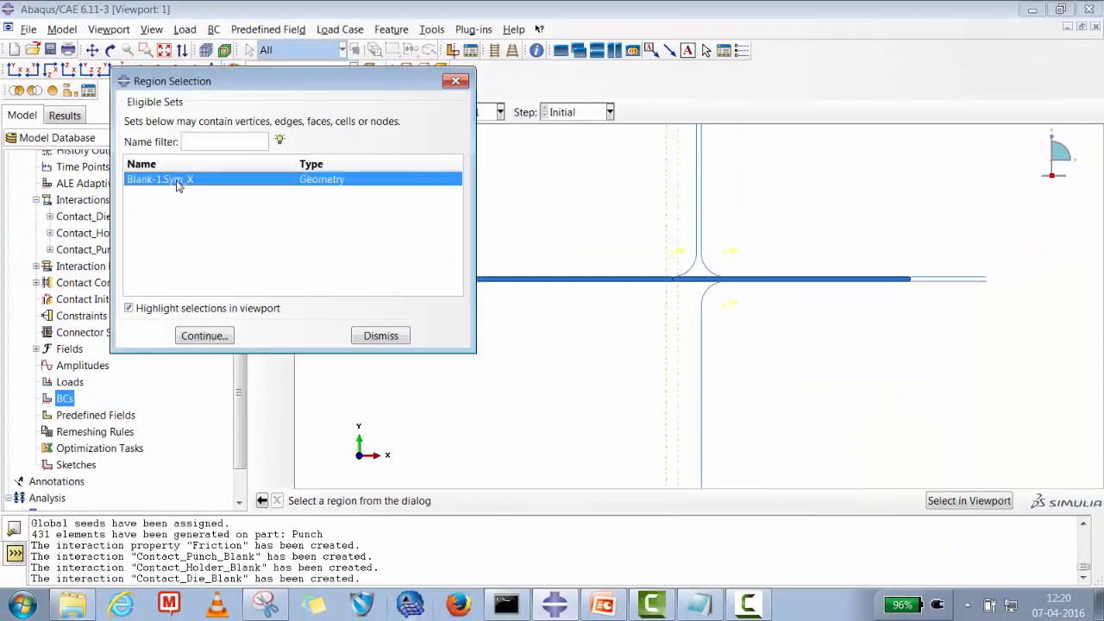
{"action": "left_click", "coordinate": [204, 336]}
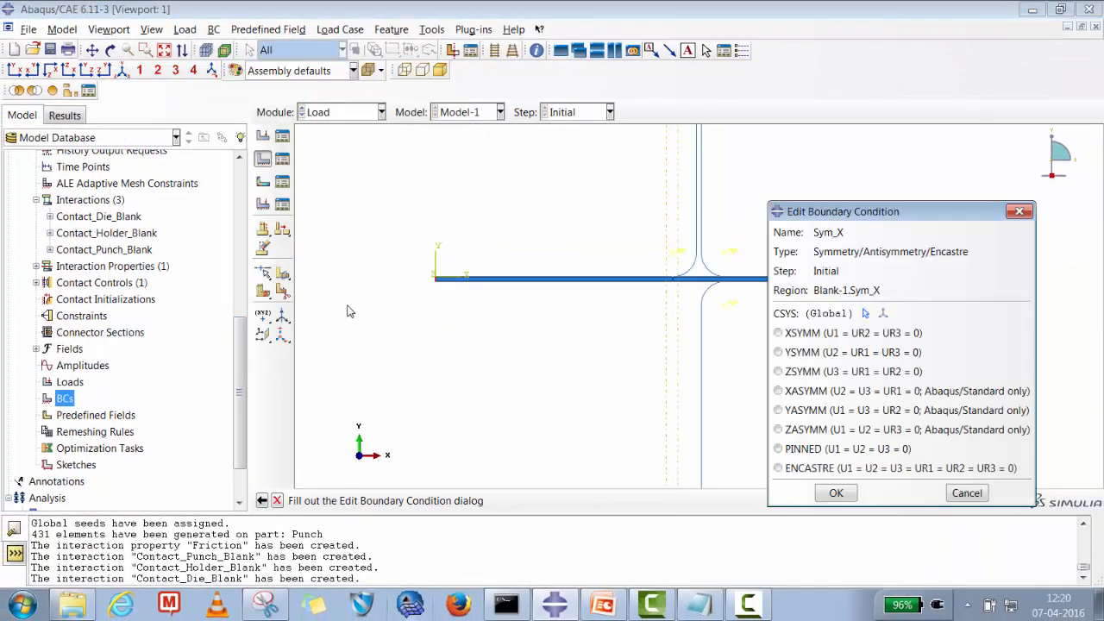
{"action": "left_click", "coordinate": [806, 335]}
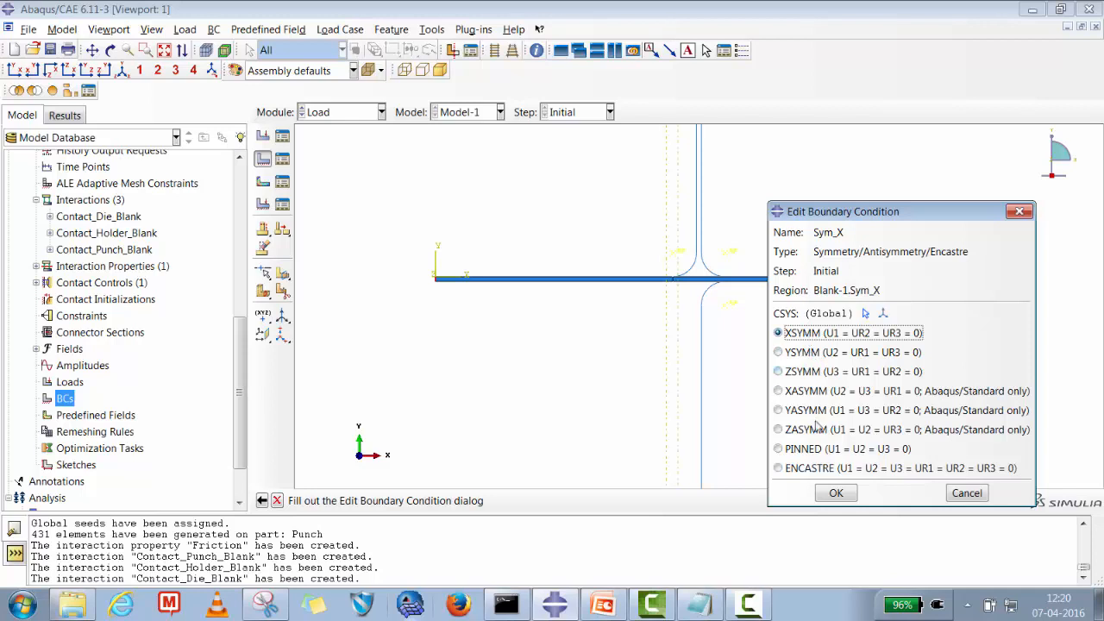
{"action": "left_click", "coordinate": [836, 493]}
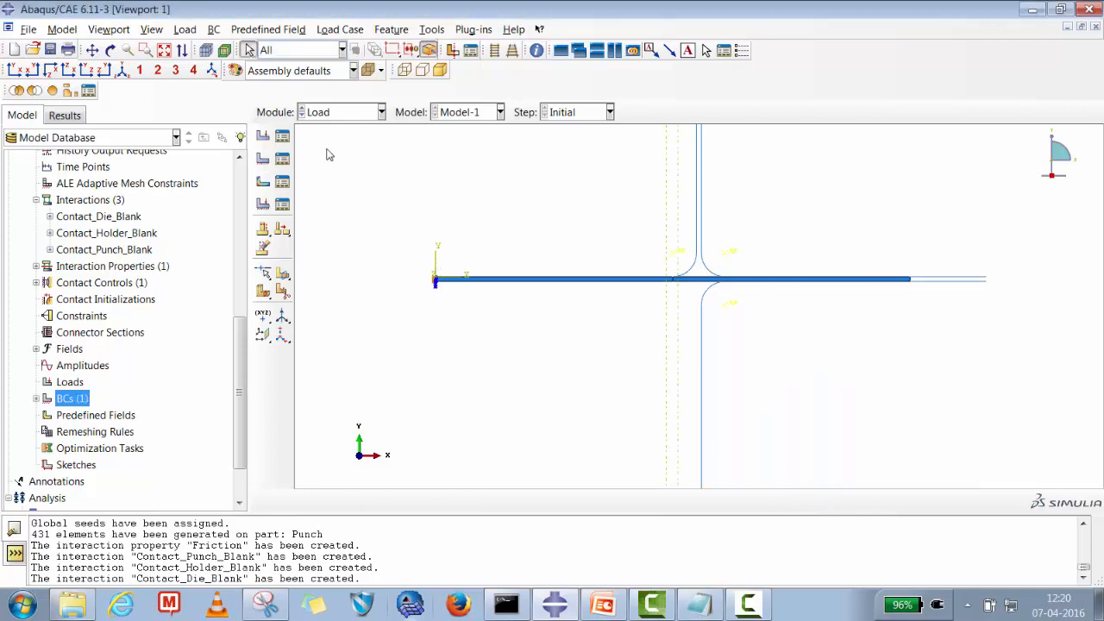
Start a Static, General analysis step named Holder_Force after the Initial step.
{"action": "left_click", "coordinate": [164, 50]}
{"action": "left_click", "coordinate": [316, 115]}
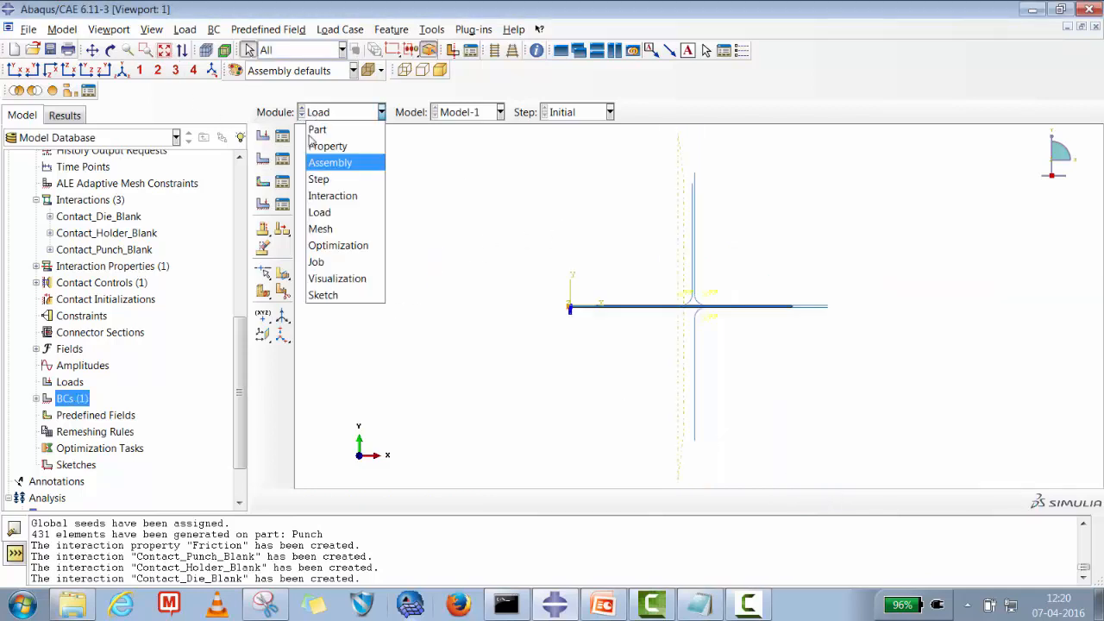
{"action": "left_click", "coordinate": [318, 179]}
{"action": "left_click", "coordinate": [282, 159]}
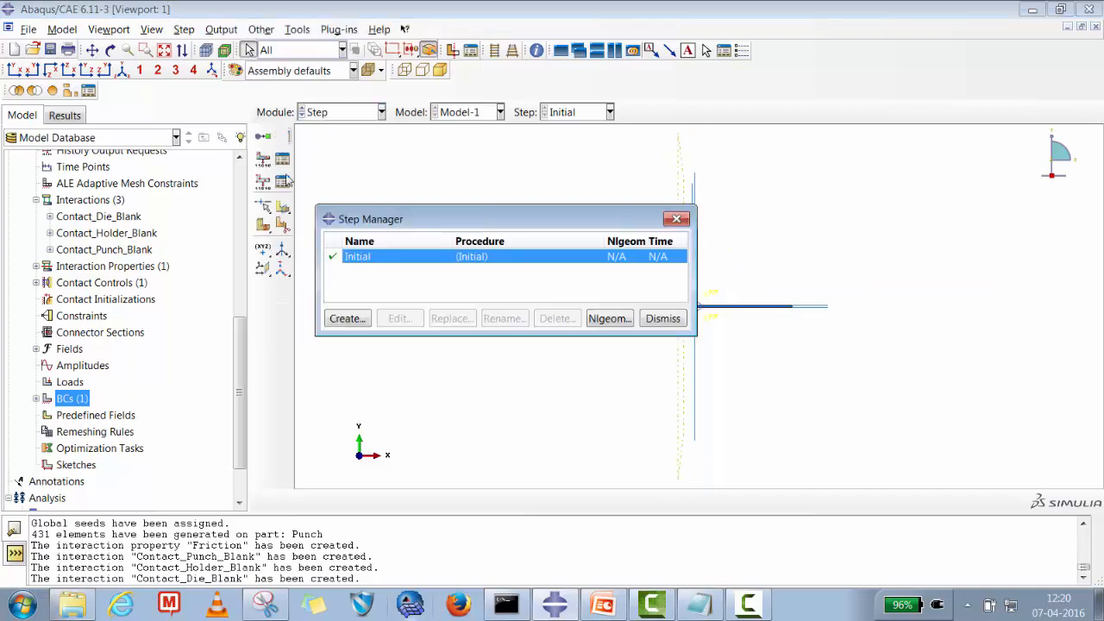
{"action": "left_click", "coordinate": [363, 318]}
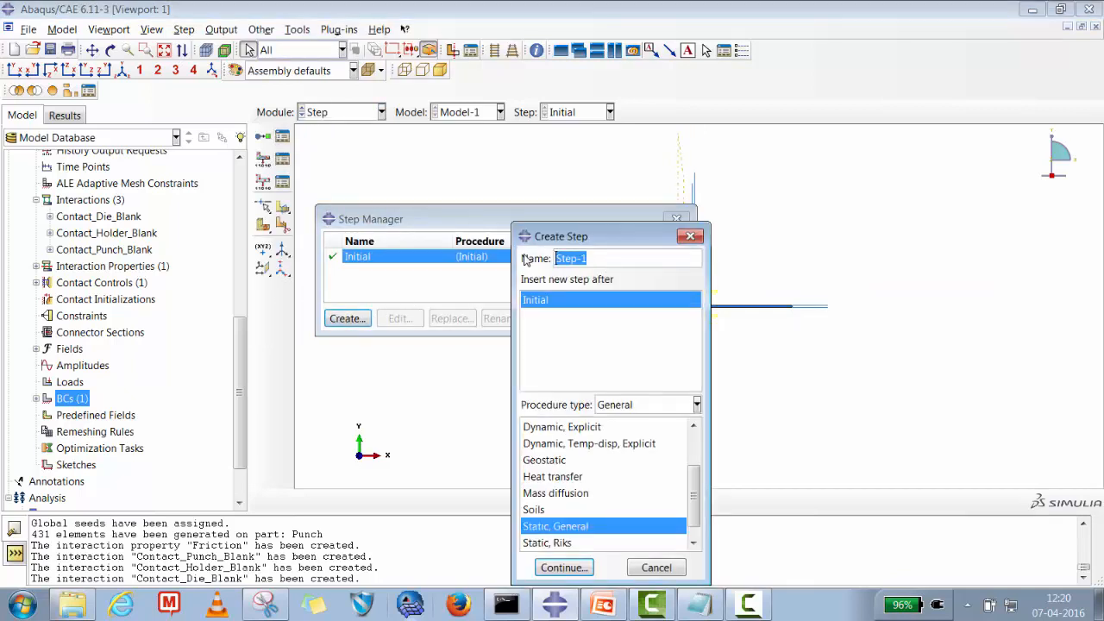
{"action": "type", "text": "Holder_Force"}
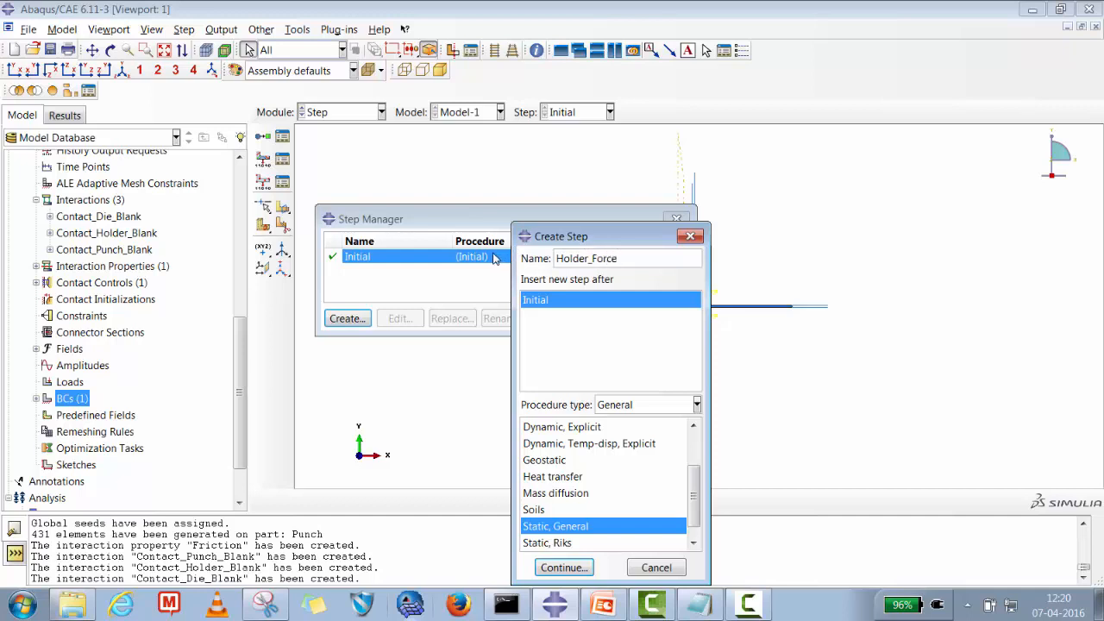
{"action": "left_click", "coordinate": [564, 567]}
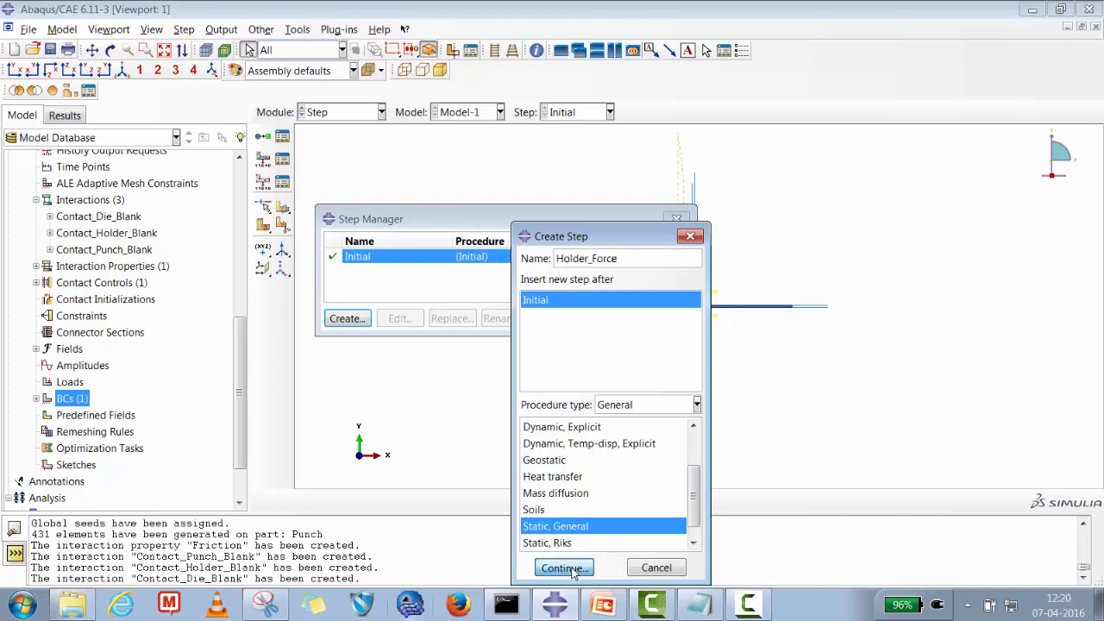
Turn on Nlgeom for the Holder_Force step and set automatic stabilization to Specify dissipated energy fraction.
{"action": "left_click", "coordinate": [522, 270]}
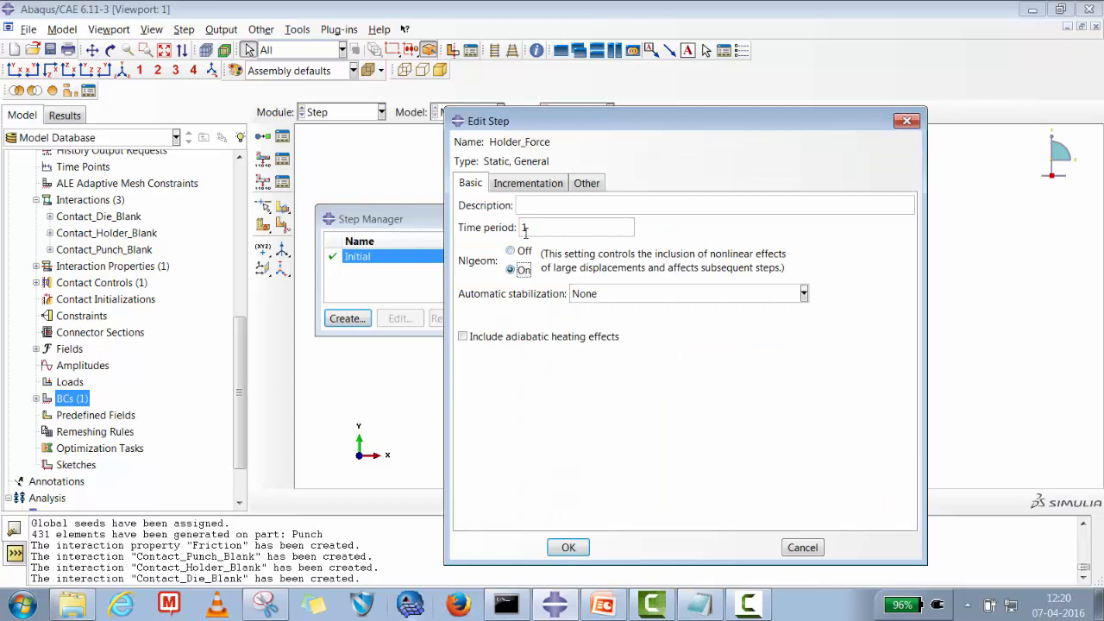
{"action": "left_click", "coordinate": [592, 295]}
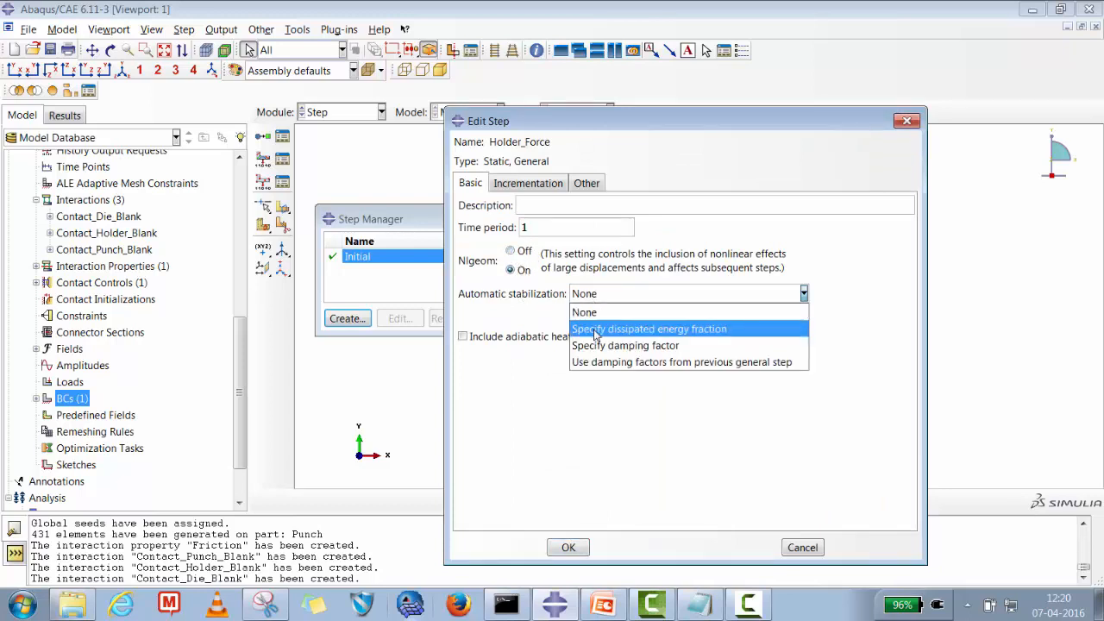
{"action": "left_click", "coordinate": [597, 332]}
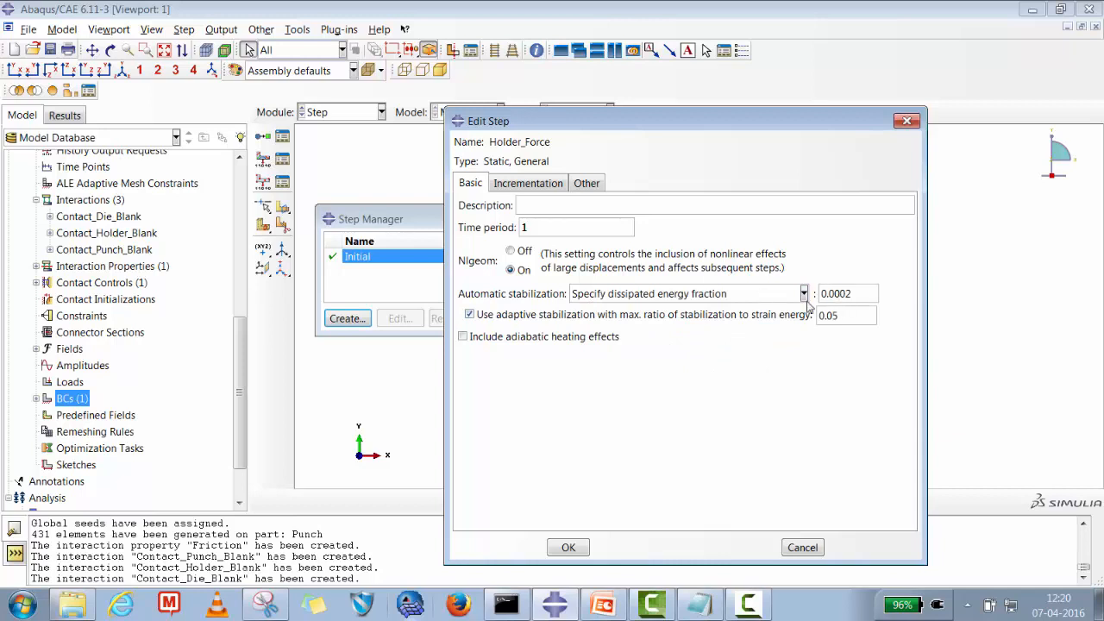
Set 1000 maximum increments and an initial increment of 0.001, add the description Holder_Force, and finish creating the step.
{"action": "left_click", "coordinate": [509, 188]}
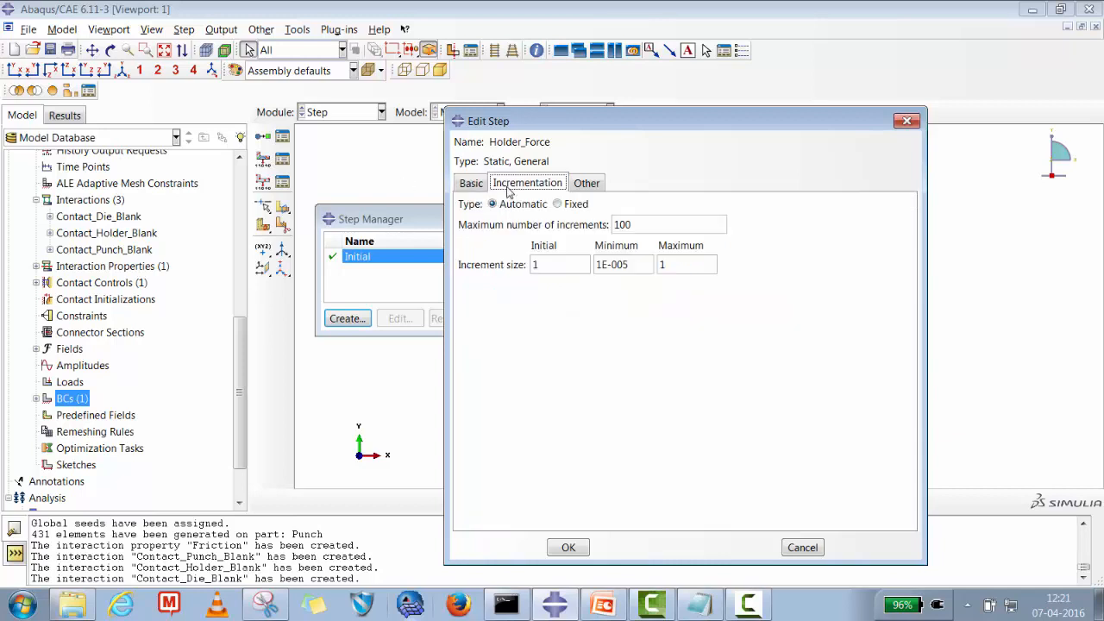
{"action": "left_click", "coordinate": [633, 224]}
{"action": "type", "text": "0"}
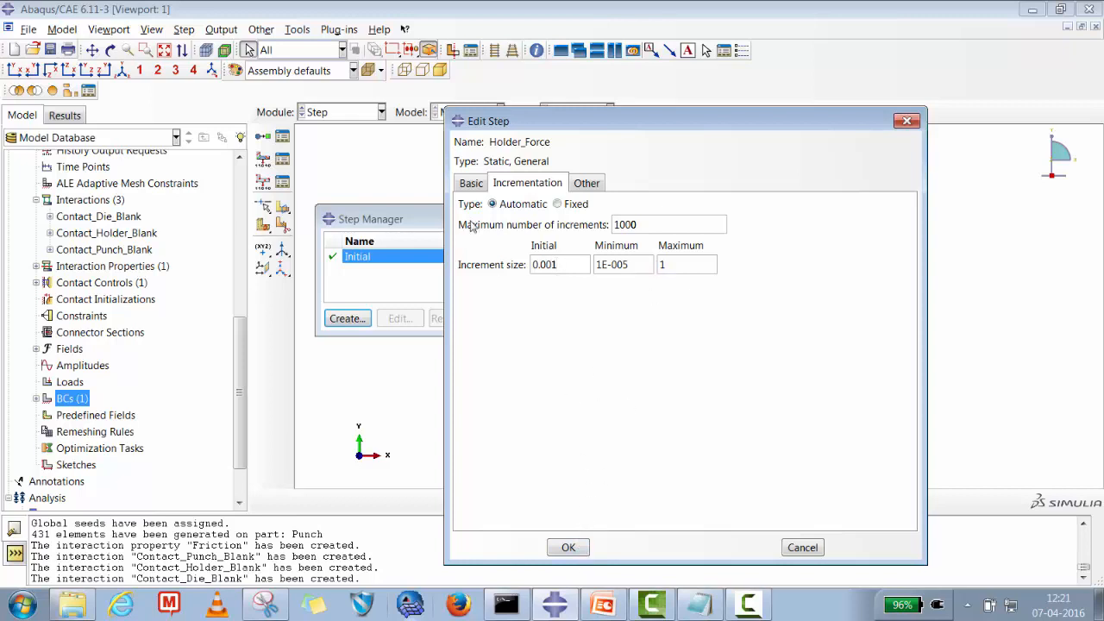
{"action": "left_click", "coordinate": [473, 183]}
{"action": "left_click", "coordinate": [552, 204]}
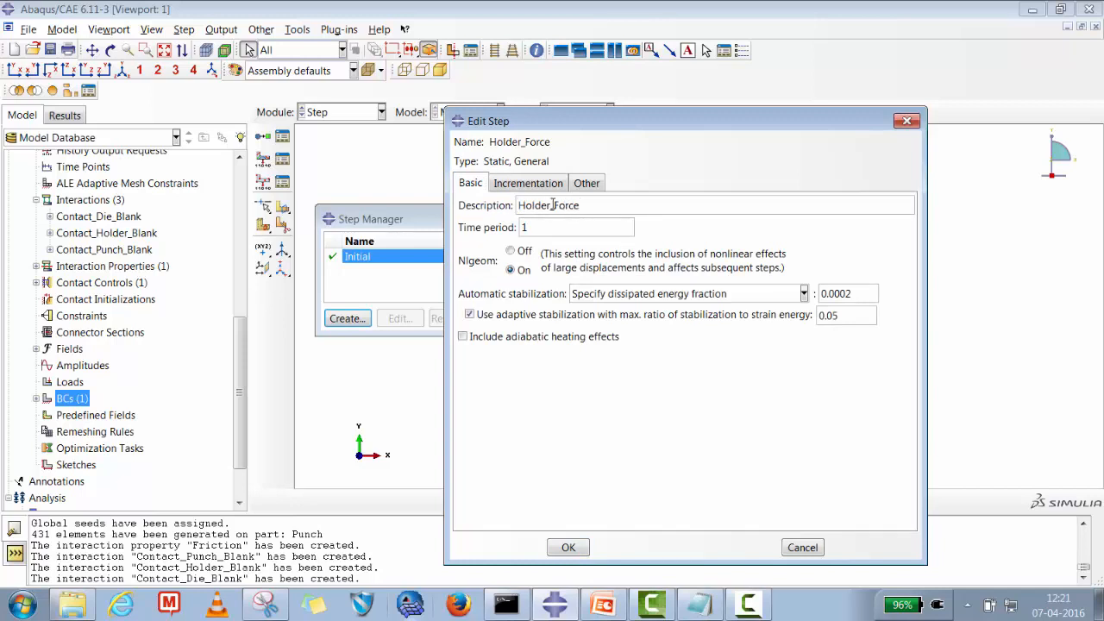
{"action": "left_click", "coordinate": [568, 547]}
{"action": "left_click", "coordinate": [649, 324]}
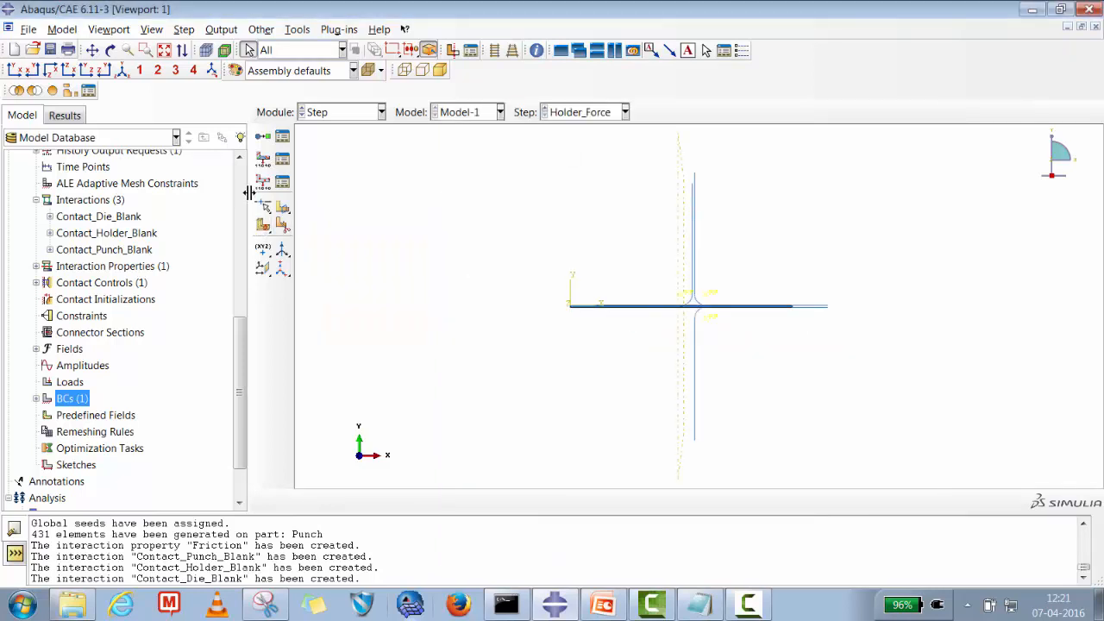
Start a Displacement/Rotation boundary condition named Die in the Holder_Force step.
{"action": "left_click", "coordinate": [341, 114]}
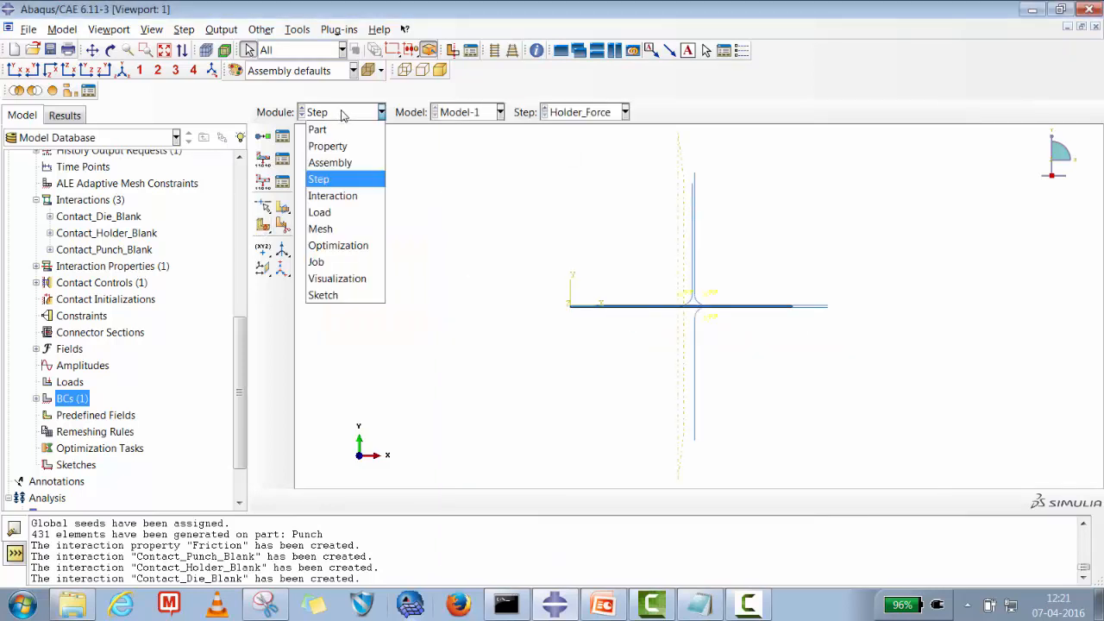
{"action": "left_click", "coordinate": [320, 213]}
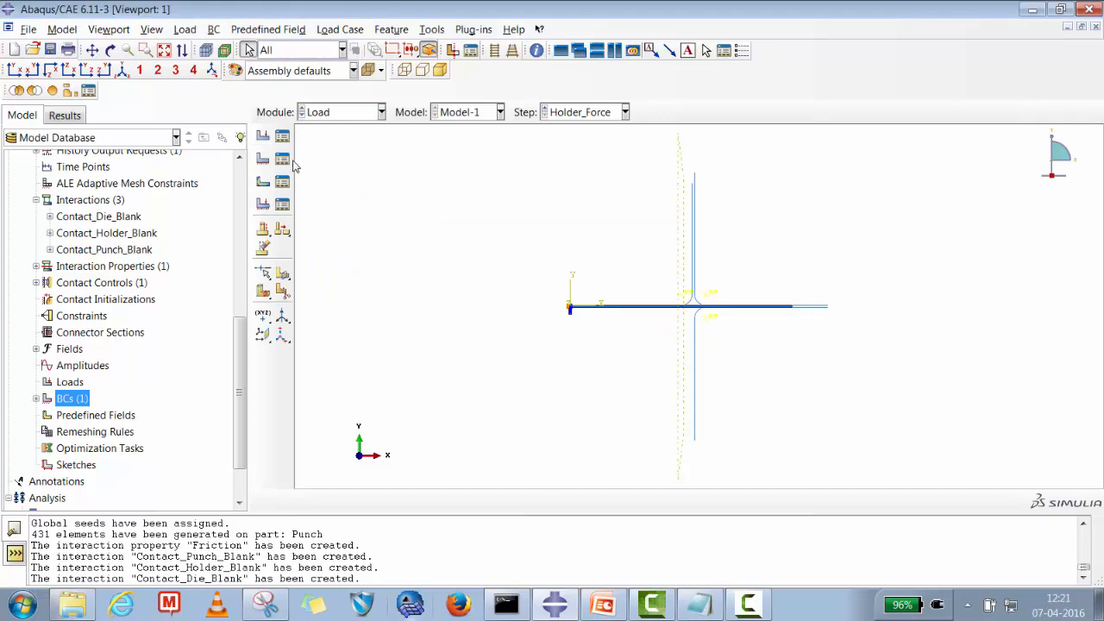
{"action": "left_click", "coordinate": [36, 399]}
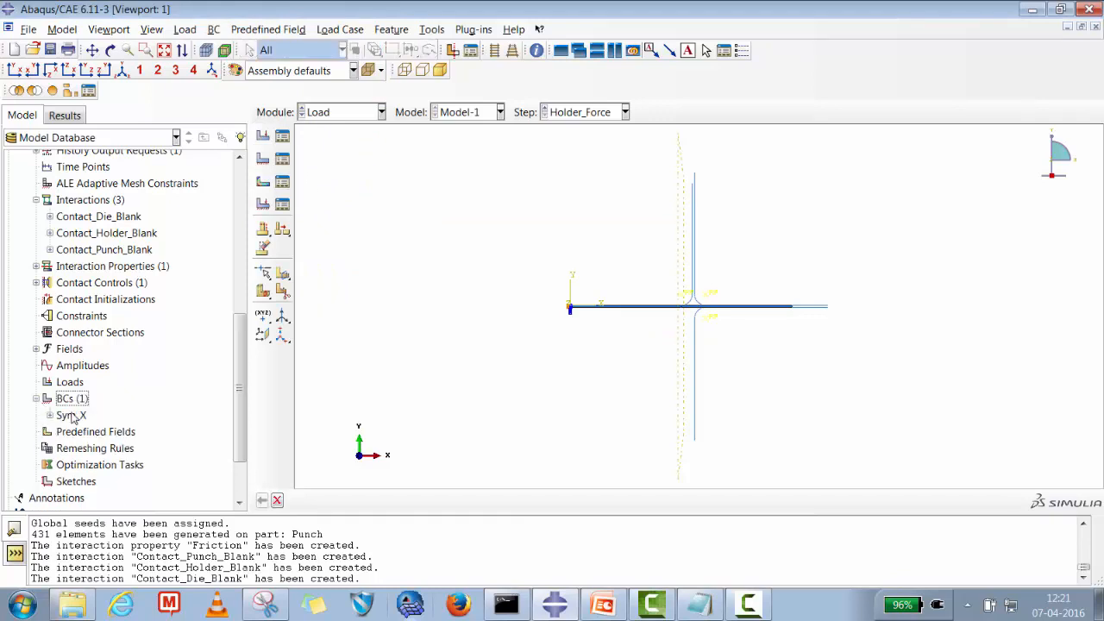
{"action": "right_click", "coordinate": [74, 400]}
{"action": "left_click", "coordinate": [105, 450]}
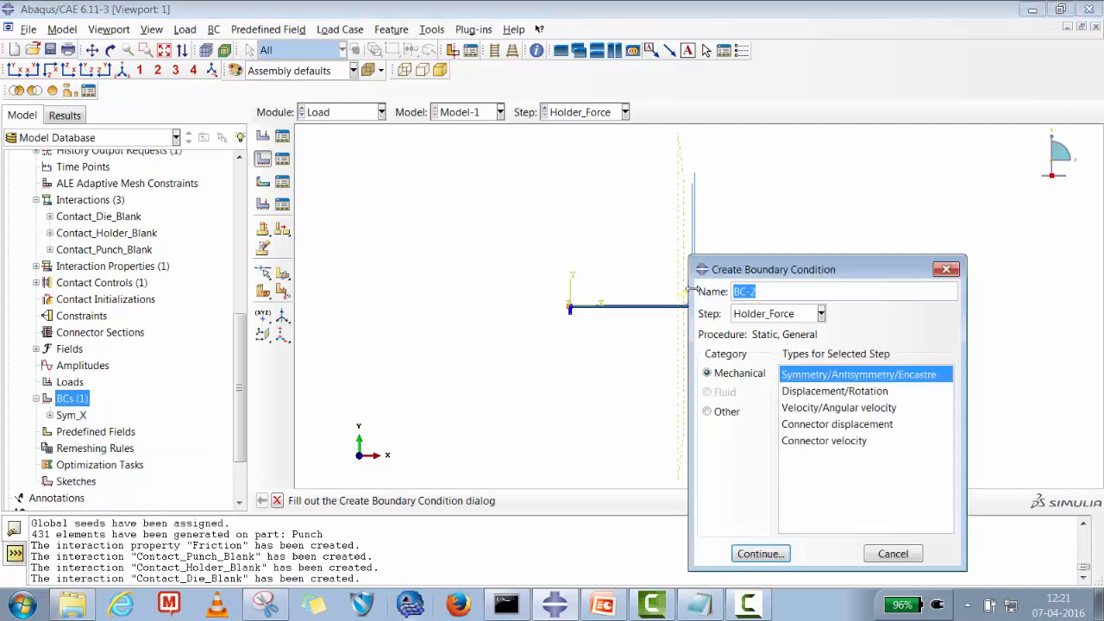
{"action": "type", "text": "Die"}
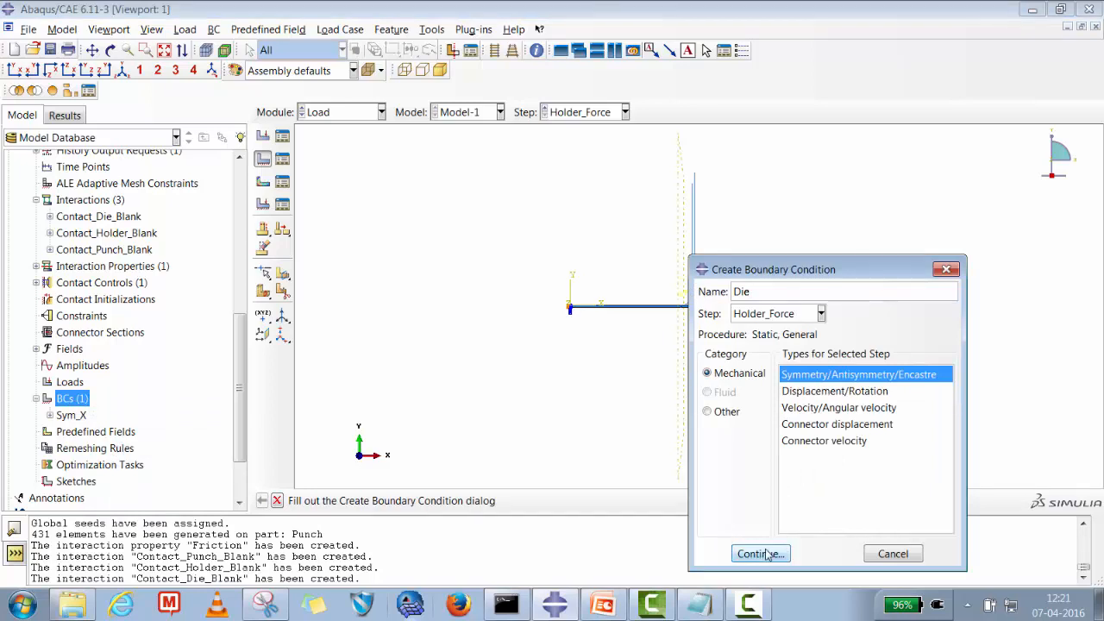
{"action": "left_click", "coordinate": [834, 393]}
{"action": "left_click", "coordinate": [759, 553]}
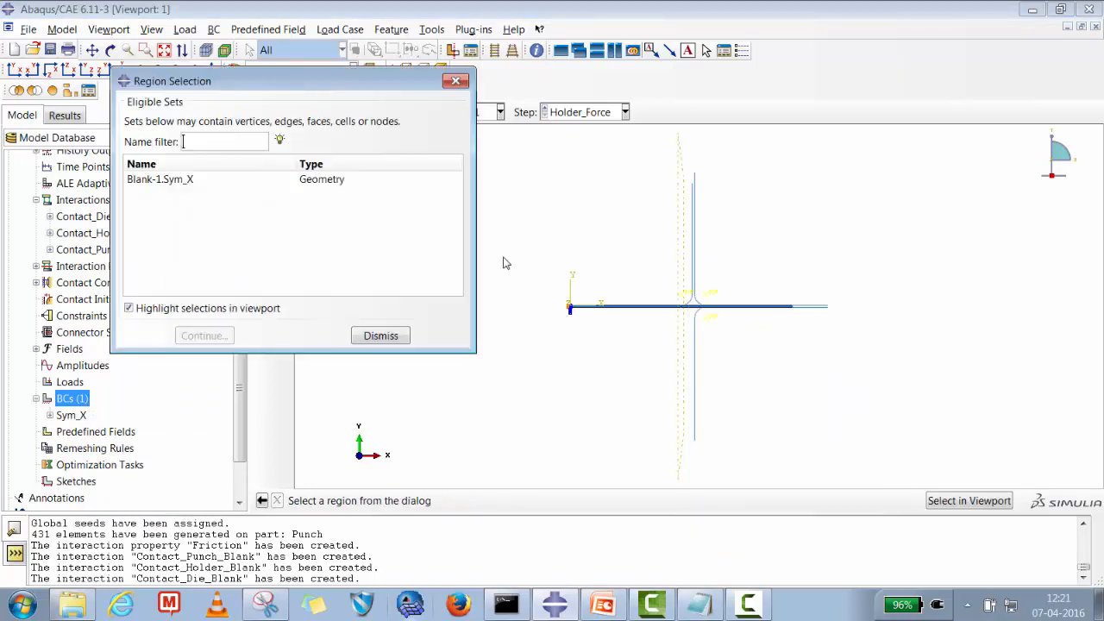
Pick the reference point above the blank nearest the symmetry axis as the region for the Die boundary condition.
{"action": "left_click", "coordinate": [381, 338]}
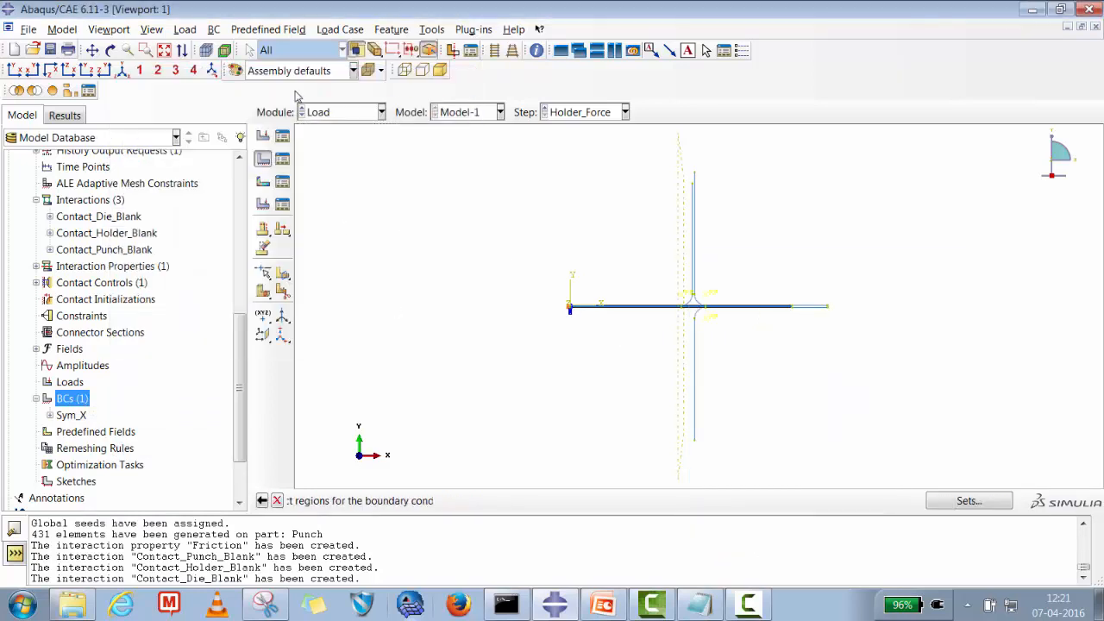
{"action": "left_click", "coordinate": [145, 50]}
{"action": "left_click_drag", "start_coordinate": [600, 248], "coordinate": [797, 340]}
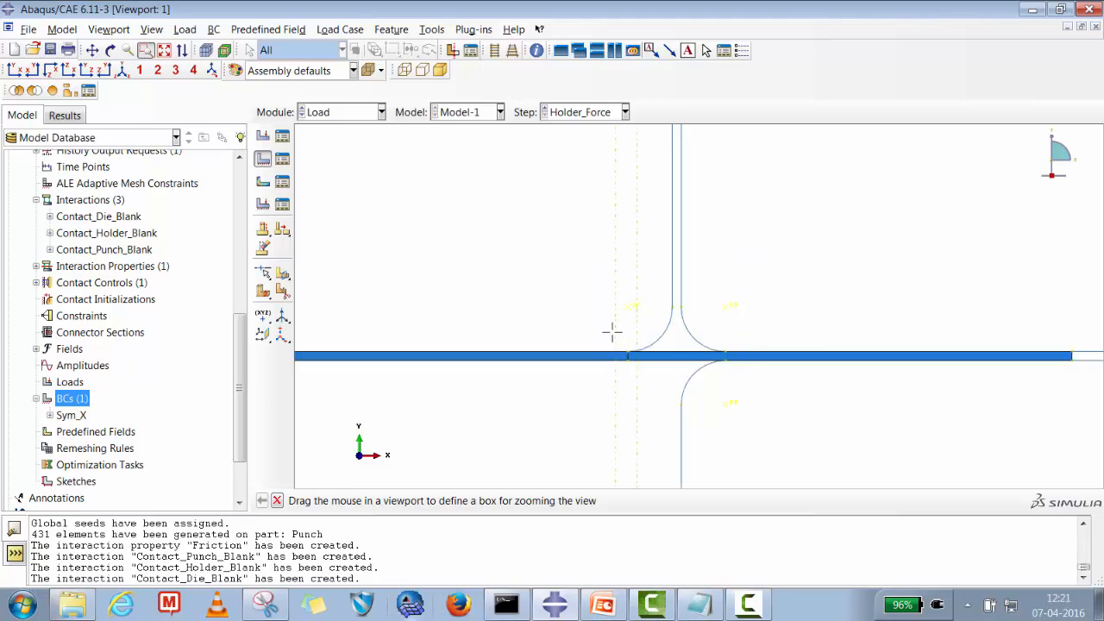
{"action": "left_click", "coordinate": [277, 500]}
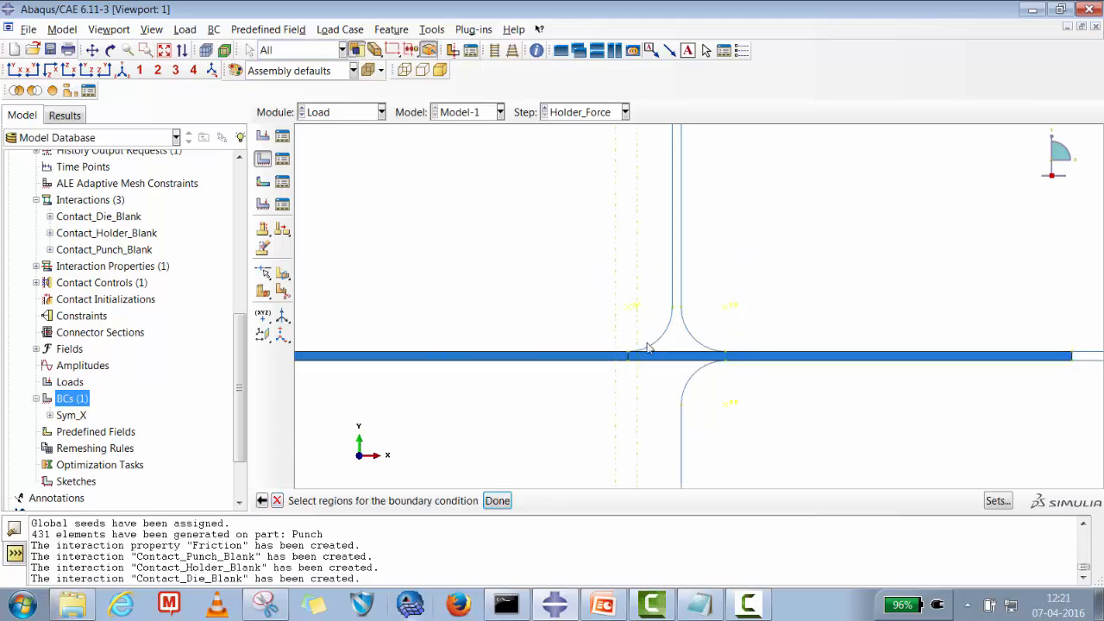
{"action": "left_click", "coordinate": [631, 312]}
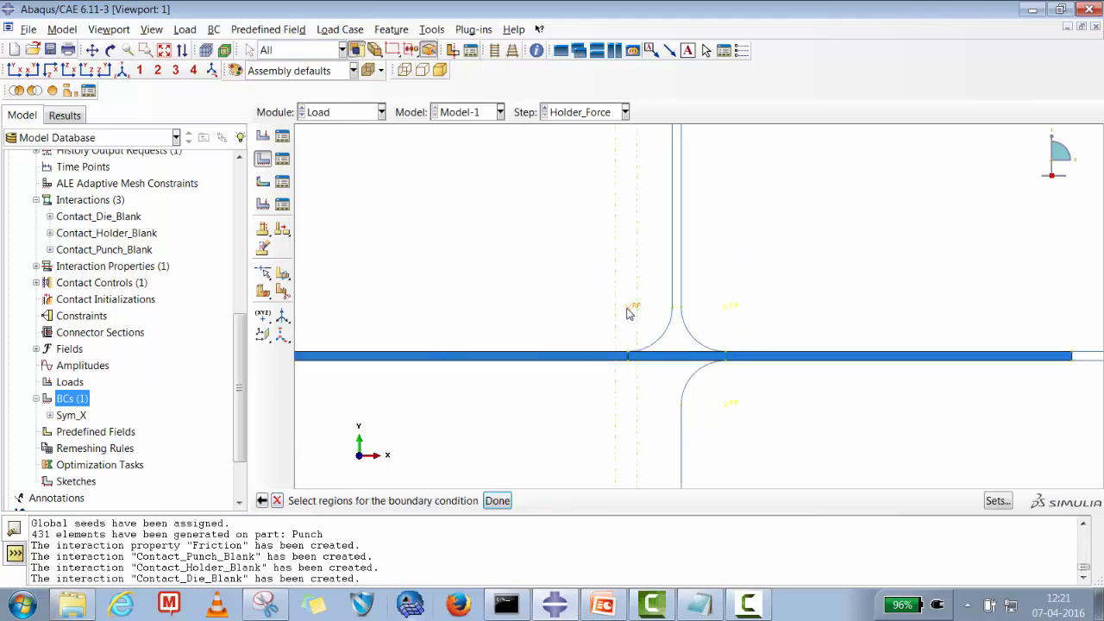
{"action": "left_click", "coordinate": [497, 501]}
Constrain U1, U2 and UR3 to 0 at the picked point and finish creating the Die boundary condition.
{"action": "left_click", "coordinate": [786, 226]}
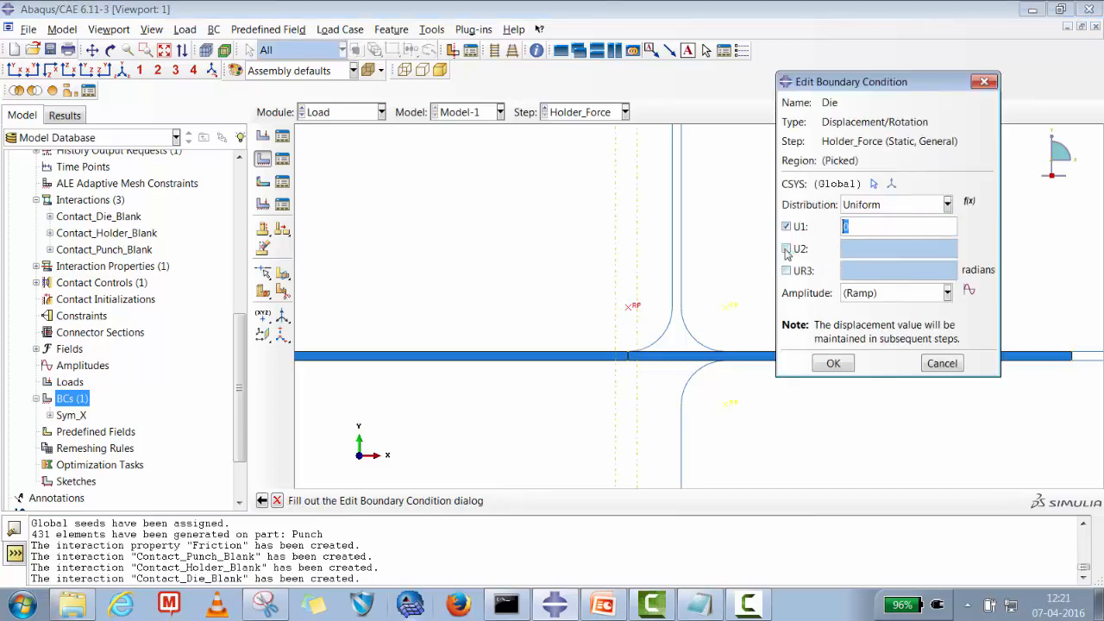
{"action": "left_click", "coordinate": [786, 248]}
{"action": "left_click", "coordinate": [786, 270]}
{"action": "left_click", "coordinate": [833, 363]}
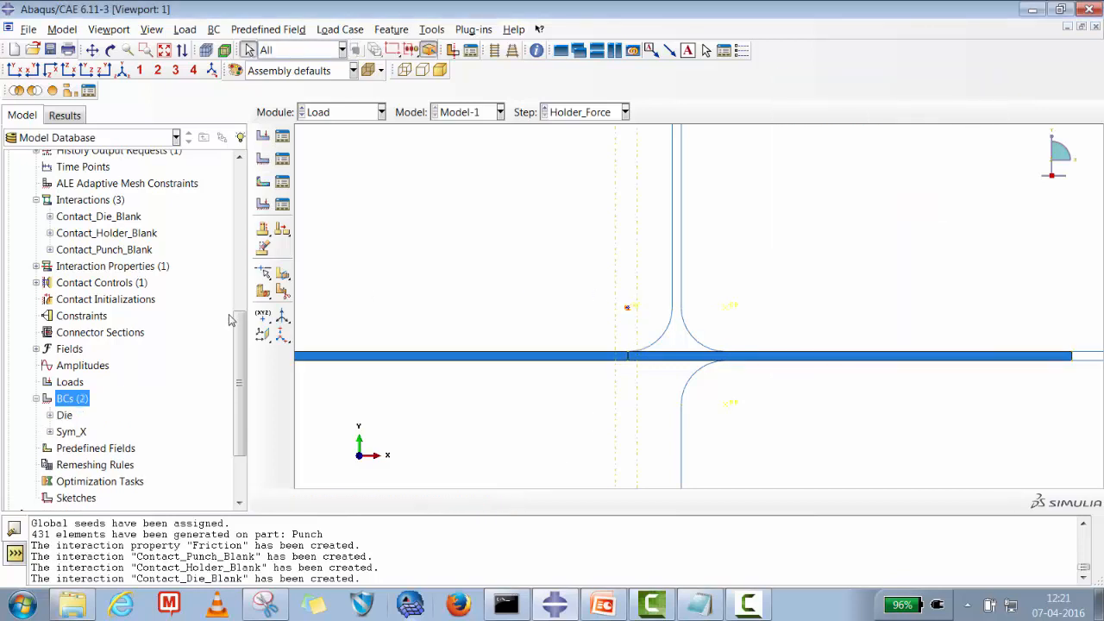
{"action": "right_click", "coordinate": [68, 398]}
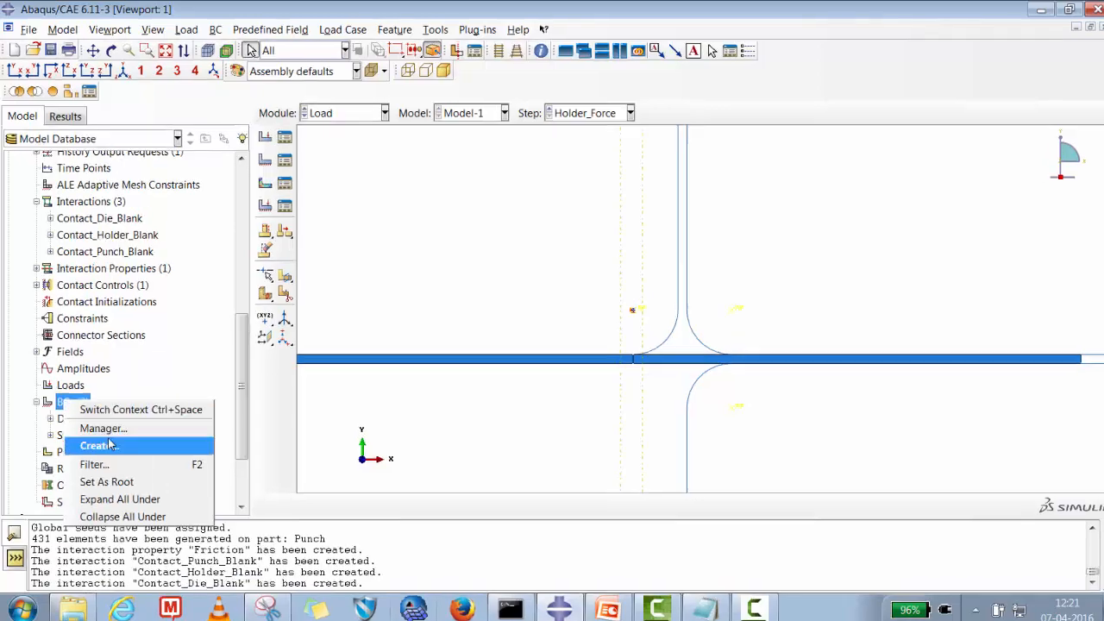
{"action": "left_click", "coordinate": [95, 446]}
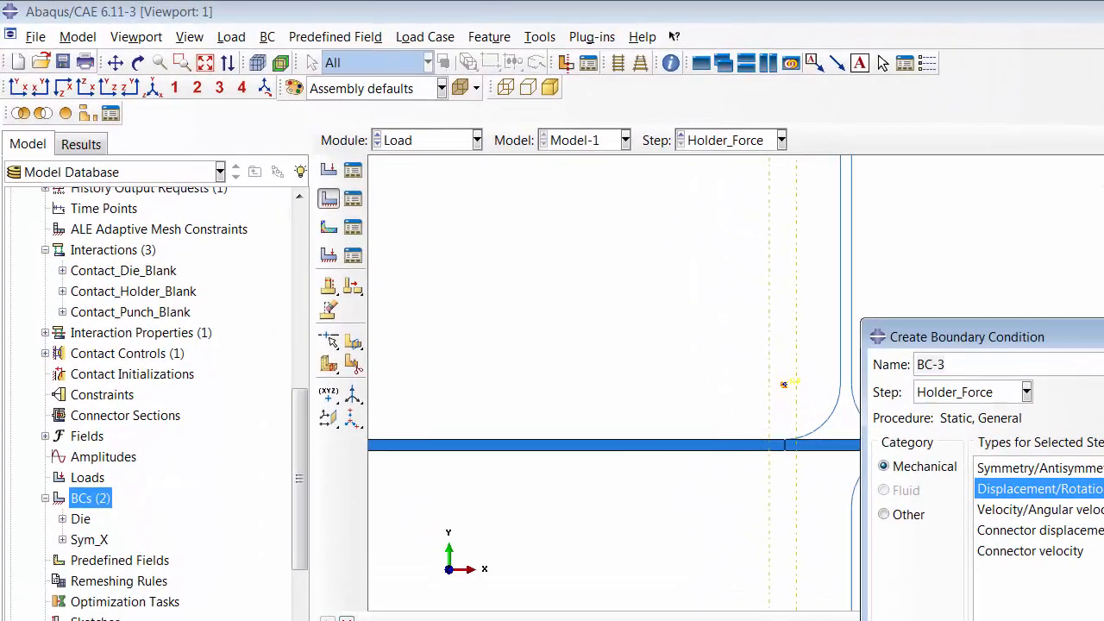
{"action": "key", "text": "Escape"}
Rename the Die boundary condition to Punch.
{"action": "left_click", "coordinate": [83, 520]}
{"action": "right_click", "coordinate": [83, 520]}
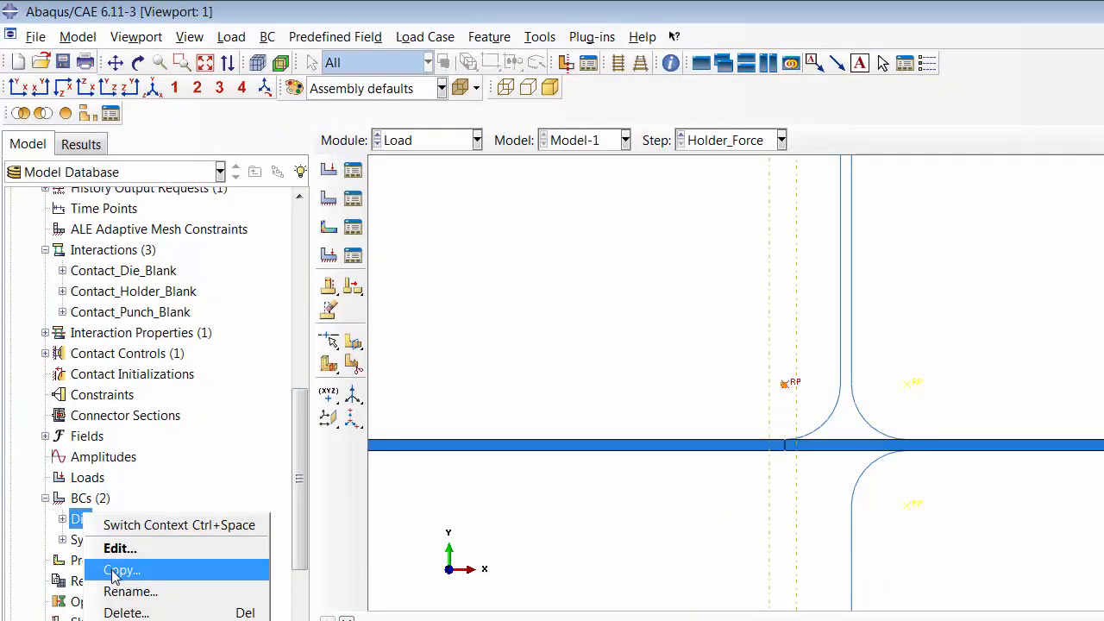
{"action": "left_click", "coordinate": [125, 593]}
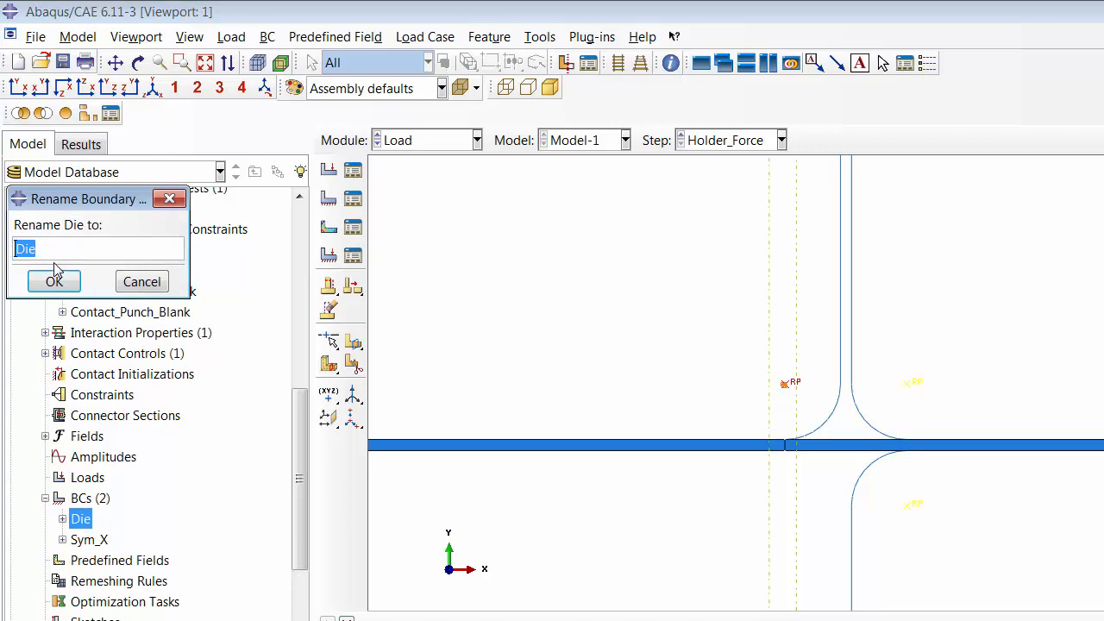
{"action": "type", "text": "Punch"}
{"action": "left_click", "coordinate": [55, 281]}
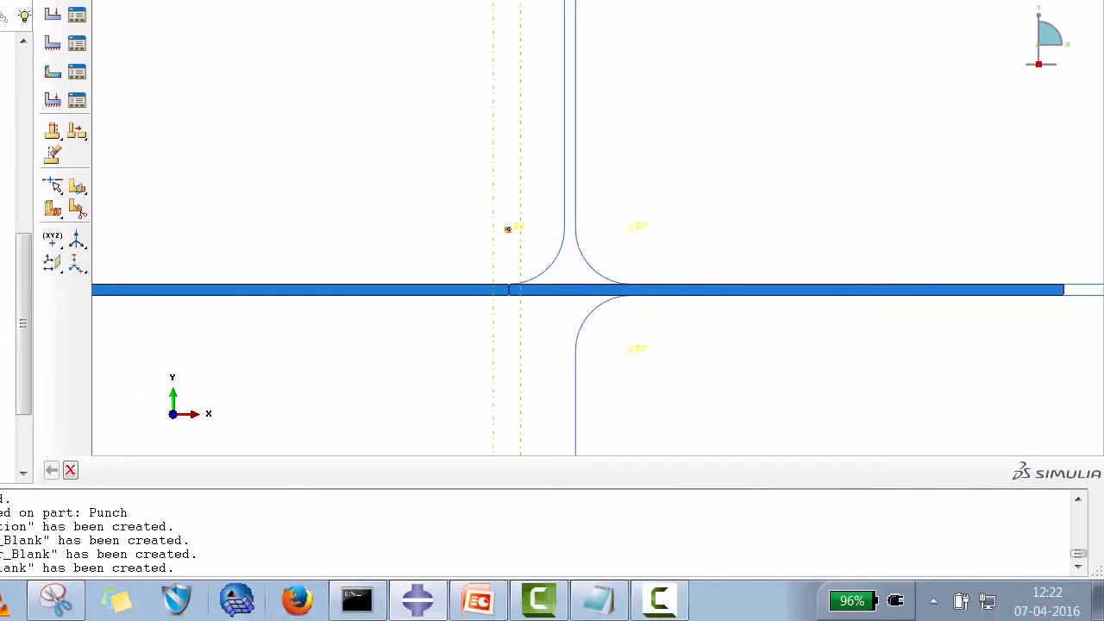
Start a Displacement/Rotation boundary condition named Die in the Holder_Force step.
{"action": "double_click", "coordinate": [14, 352]}
{"action": "left_click_drag", "start_coordinate": [673, 208], "coordinate": [583, 210]}
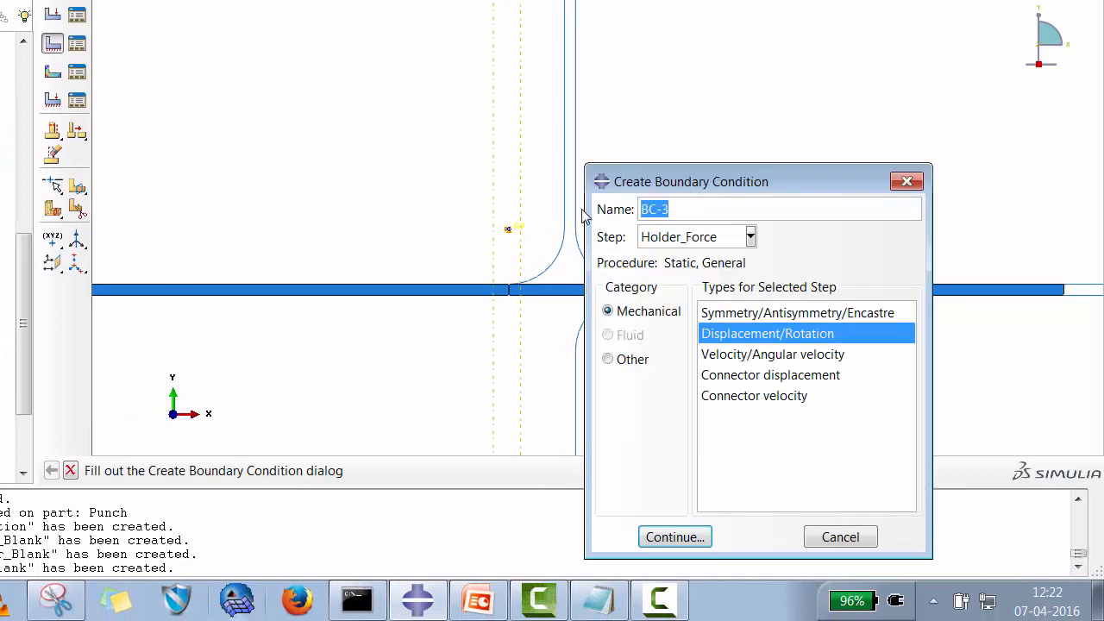
{"action": "type", "text": "Die"}
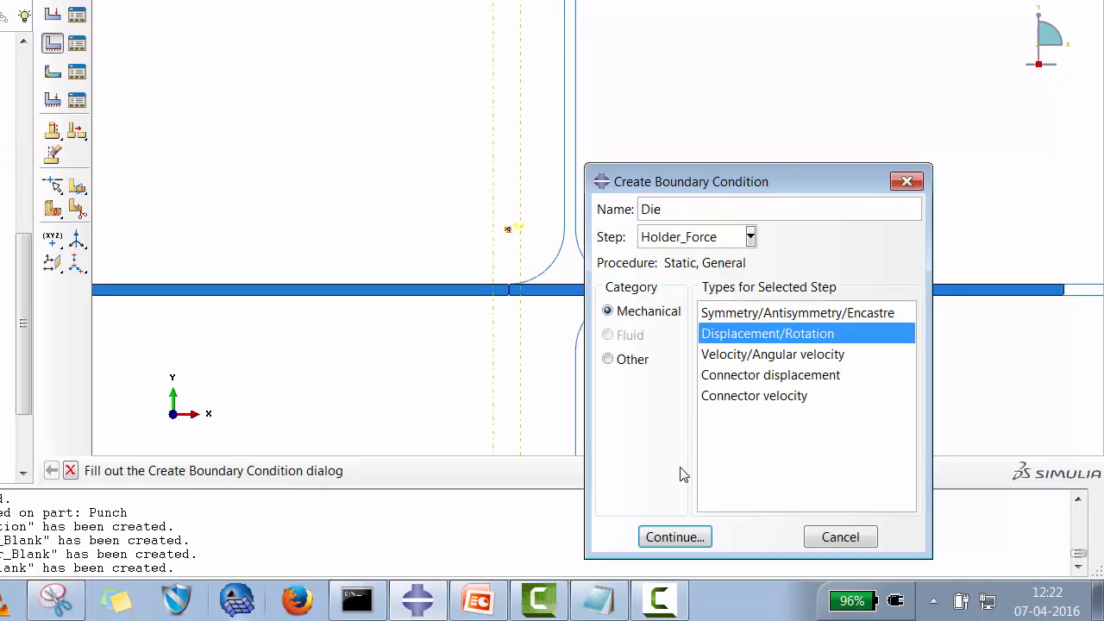
{"action": "left_click", "coordinate": [690, 535]}
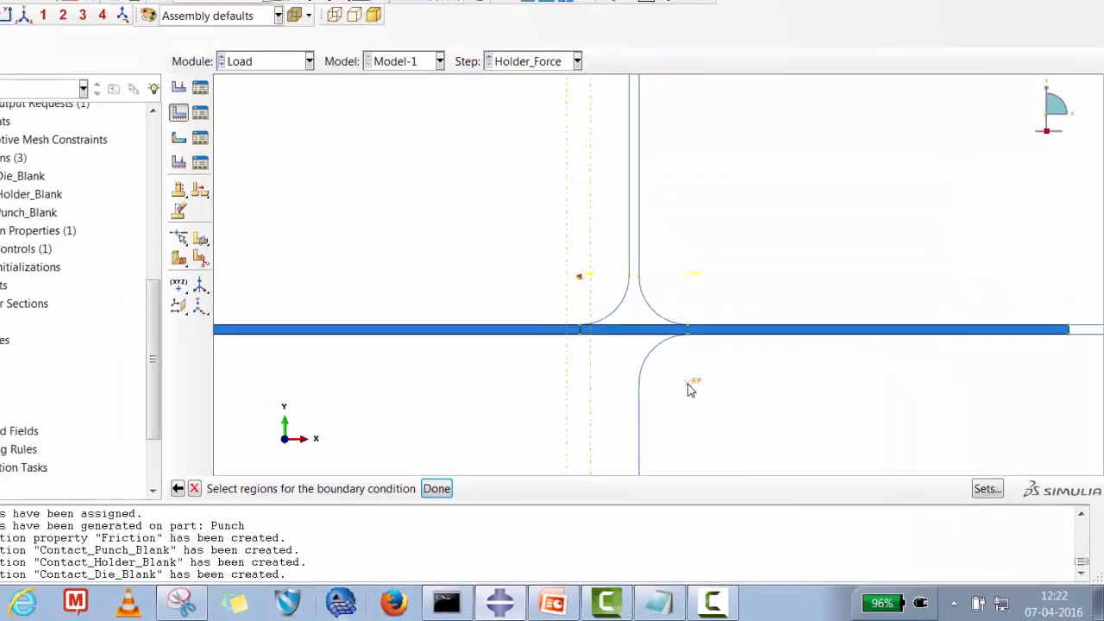
Apply the new Die boundary condition to the reference point below the blank, with U1, U2 and UR3 constrained to 0.
{"action": "left_click", "coordinate": [497, 501]}
{"action": "left_click", "coordinate": [787, 248]}
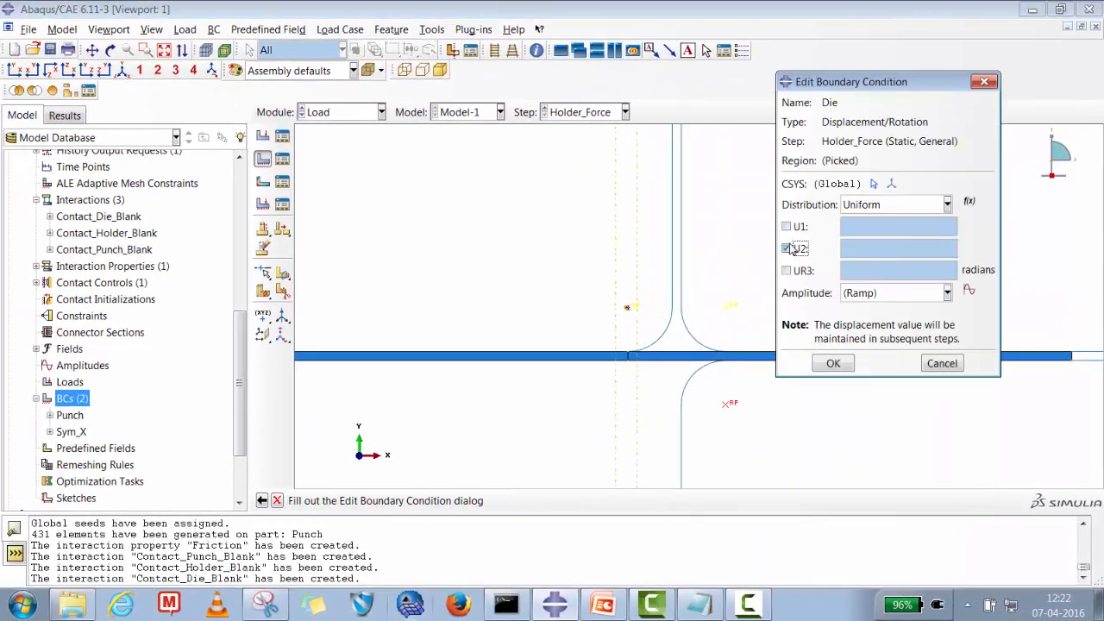
{"action": "left_click", "coordinate": [788, 226]}
{"action": "left_click", "coordinate": [787, 270]}
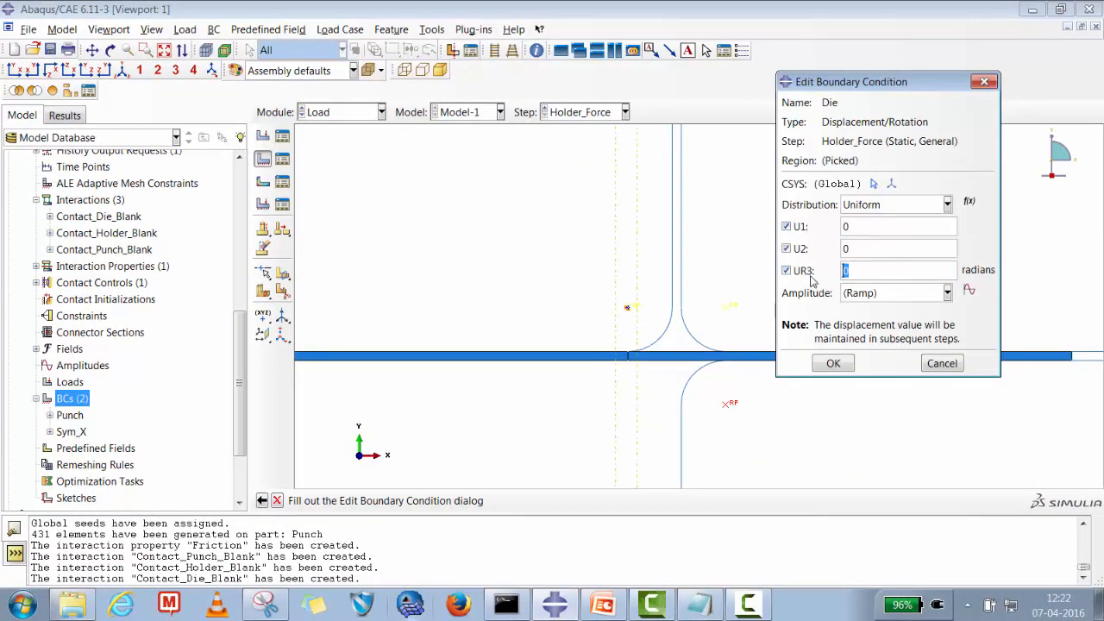
{"action": "left_click", "coordinate": [833, 363]}
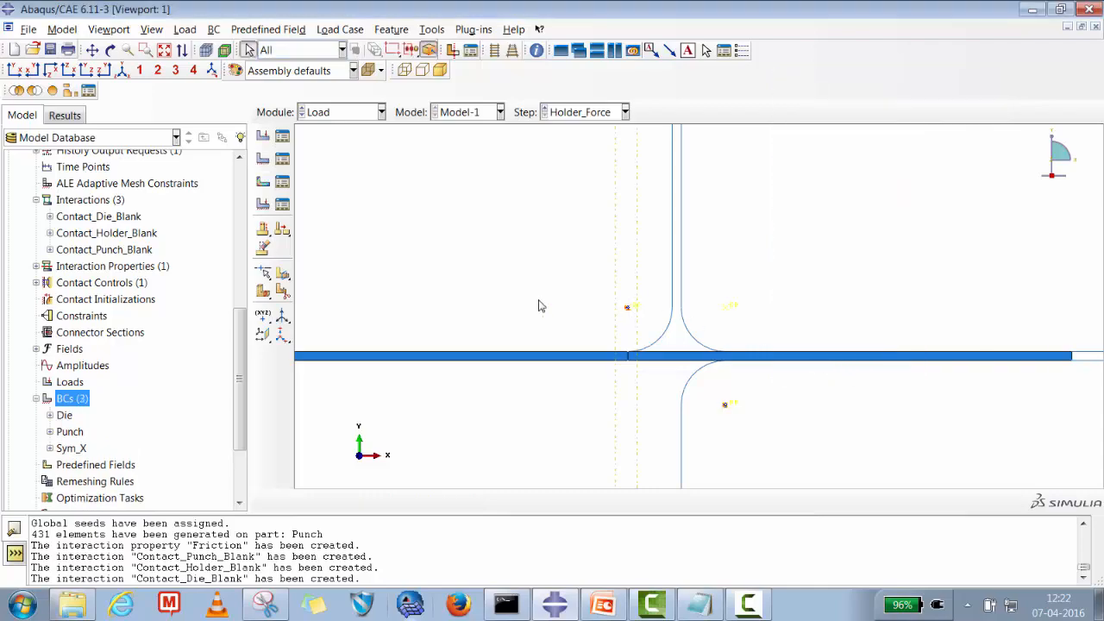
Start a Displacement/Rotation boundary condition named Holder in the Holder_Force step.
{"action": "right_click", "coordinate": [72, 404]}
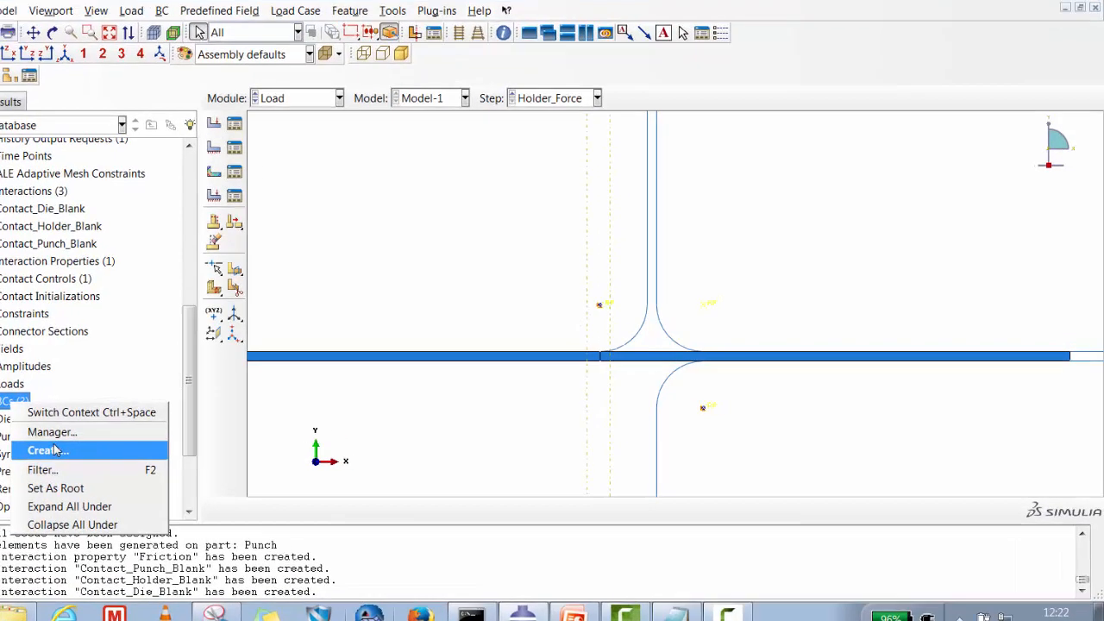
{"action": "left_click", "coordinate": [100, 443]}
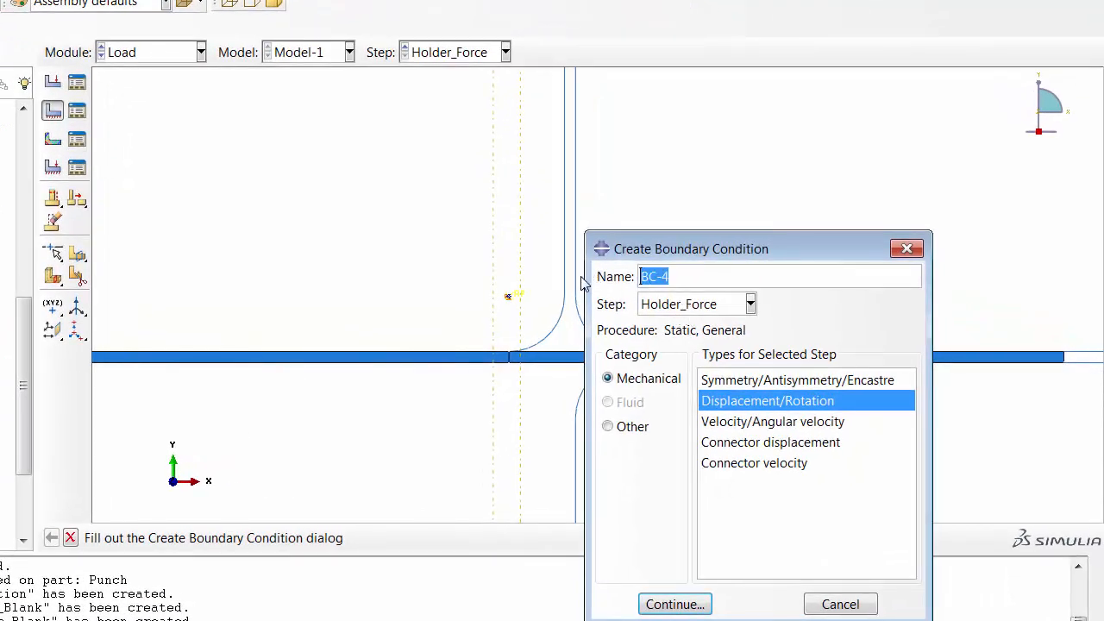
{"action": "type", "text": "Holder"}
{"action": "left_click", "coordinate": [675, 604]}
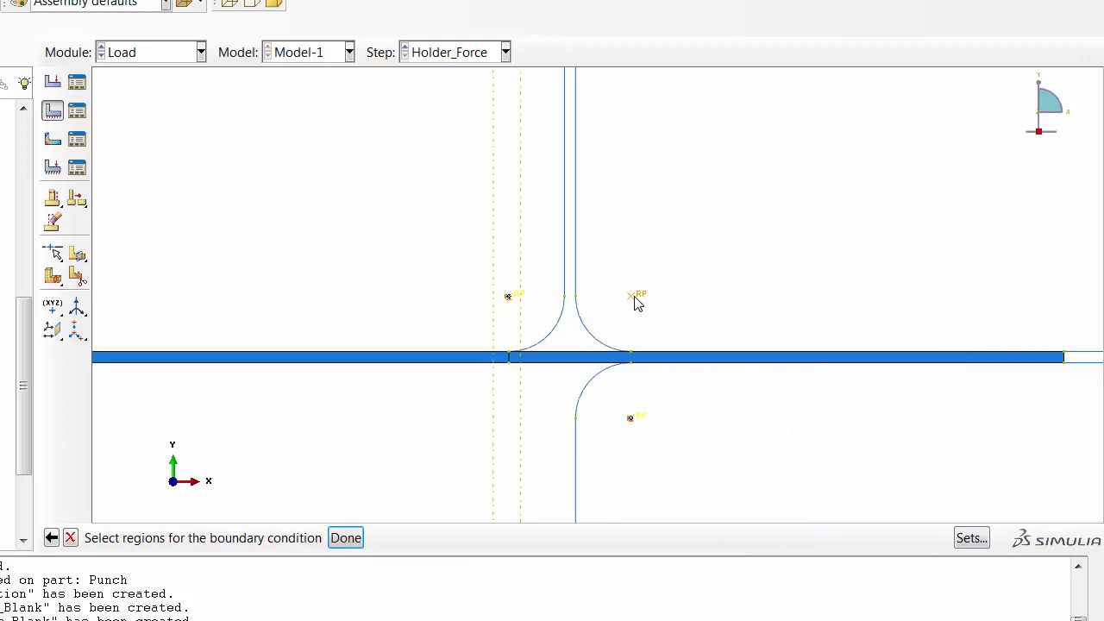
Apply the Holder boundary condition to the holder's reference point above the blank, with only U1 and UR3 constrained to 0.
{"action": "left_click", "coordinate": [349, 537]}
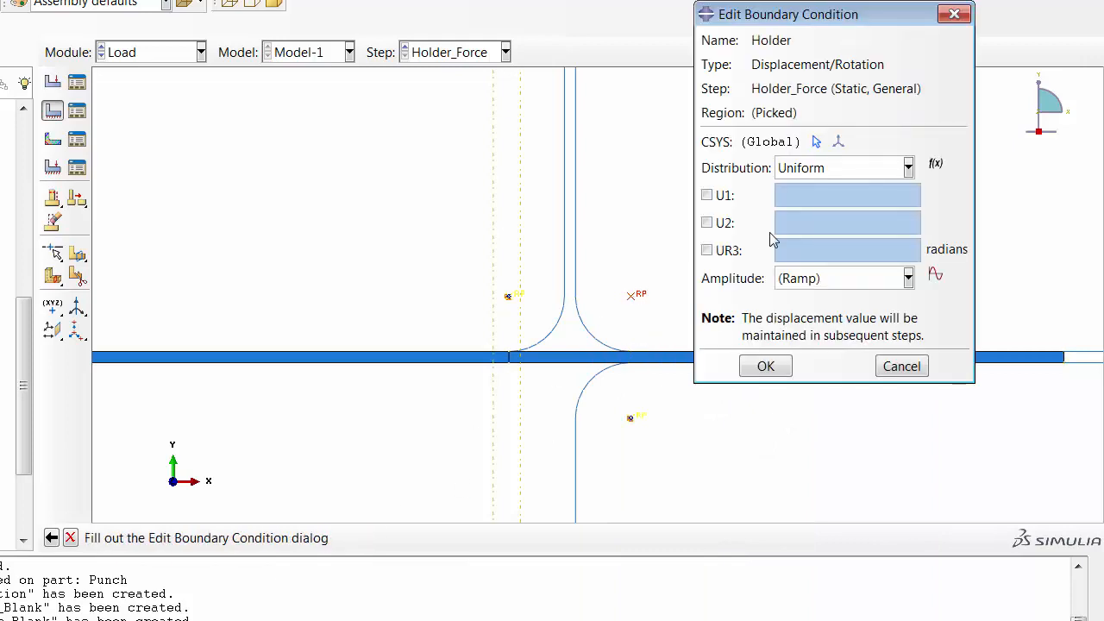
{"action": "left_click", "coordinate": [706, 195]}
{"action": "left_click", "coordinate": [707, 250]}
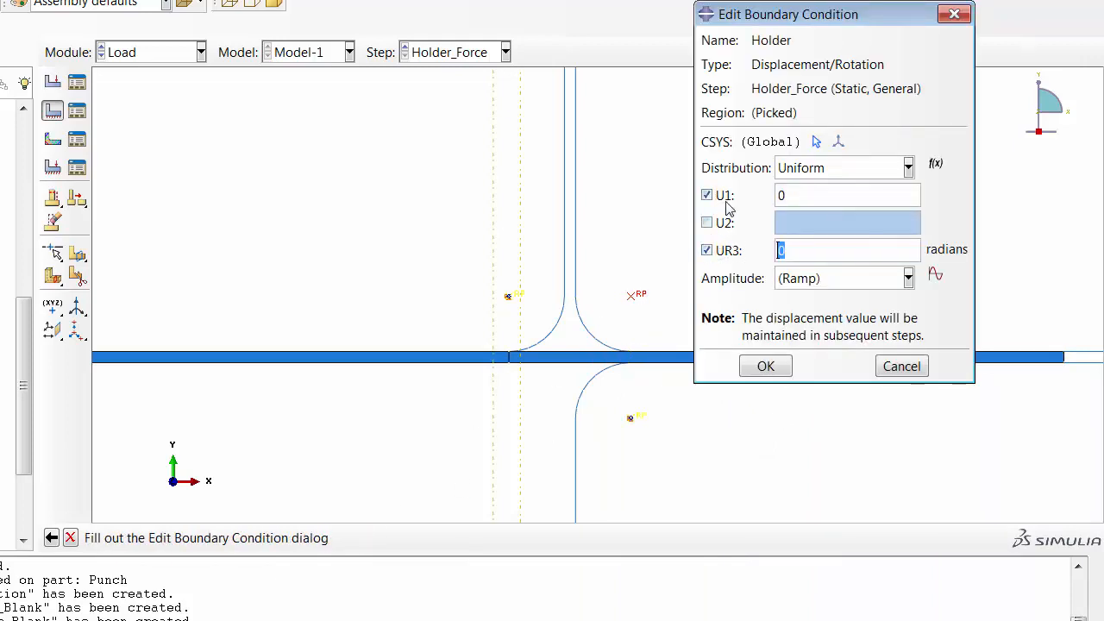
{"action": "left_click", "coordinate": [765, 365]}
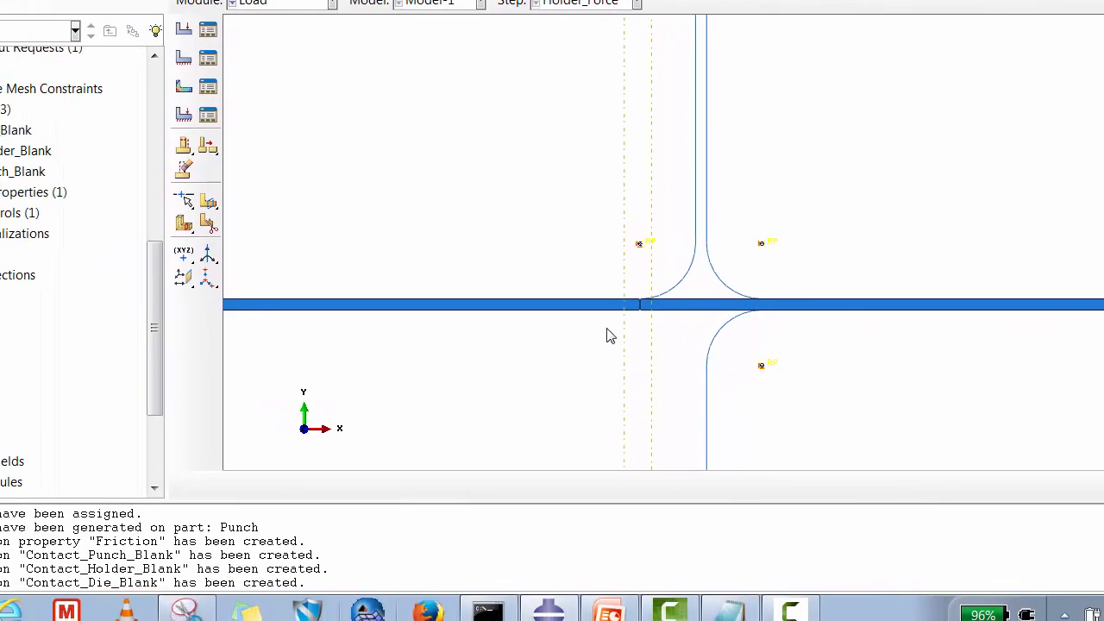
Start a mechanical Concentrated force load named Holder_Force in the Holder_Force step.
{"action": "left_click", "coordinate": [178, 41]}
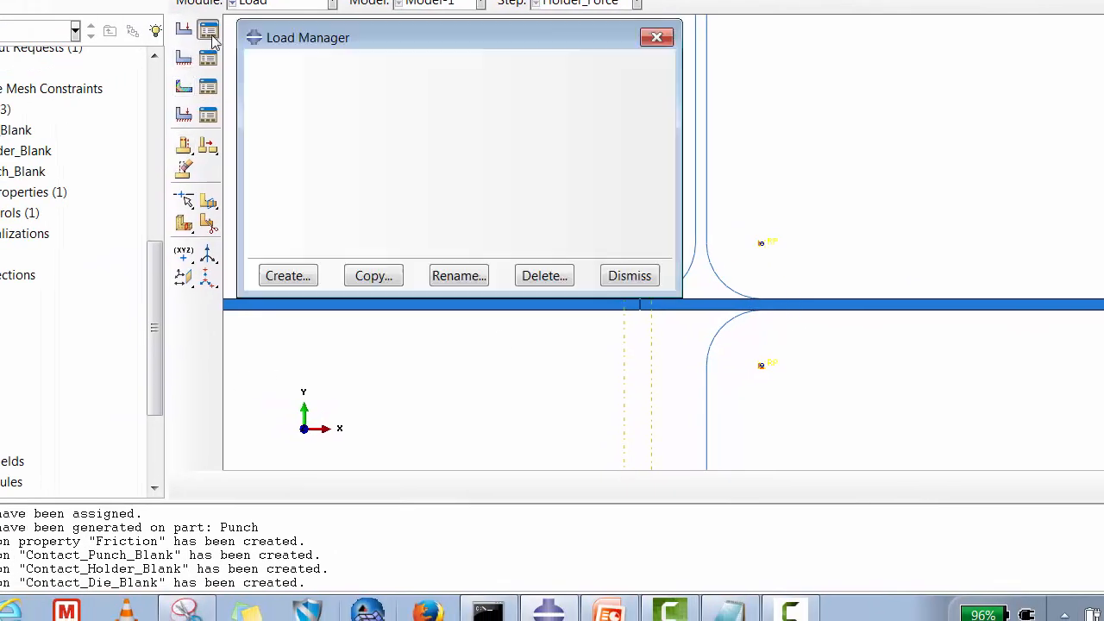
{"action": "left_click", "coordinate": [288, 274]}
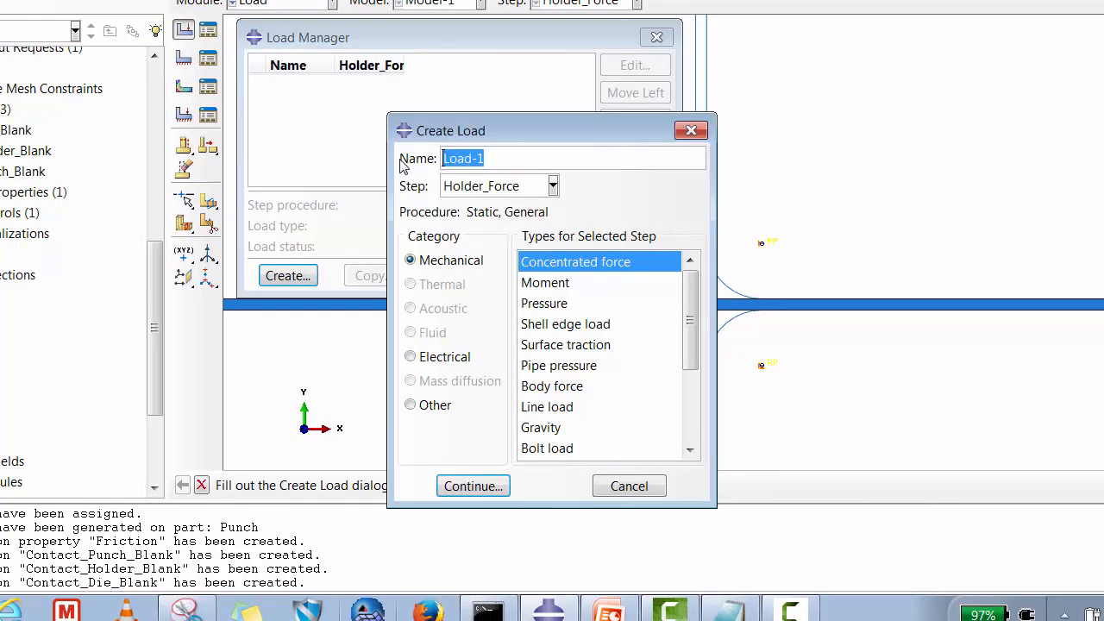
{"action": "type", "text": "Holder_Force"}
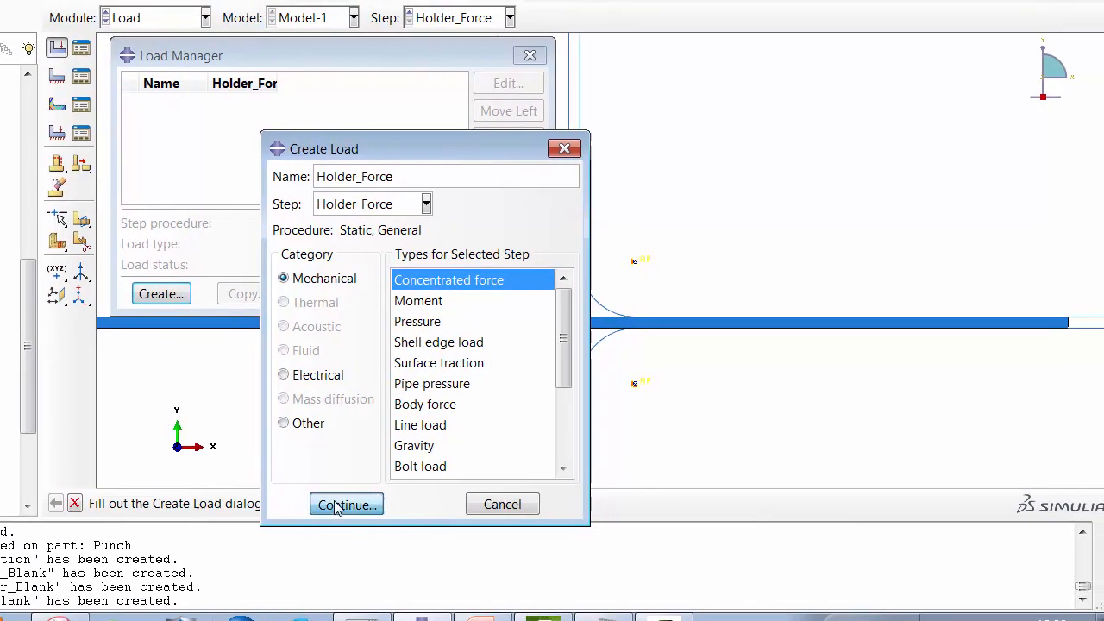
{"action": "left_click", "coordinate": [469, 487]}
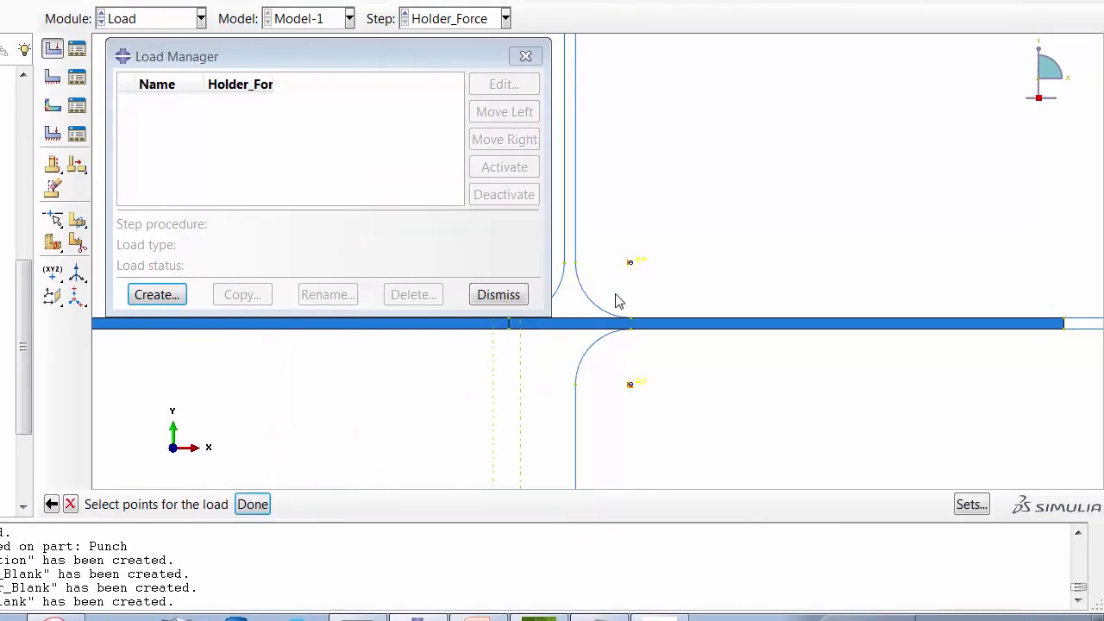
Apply the load to the holder's reference point with CF2 set to -440 and Follow nodal rotation turned on, and finish creating it.
{"action": "left_click", "coordinate": [632, 264]}
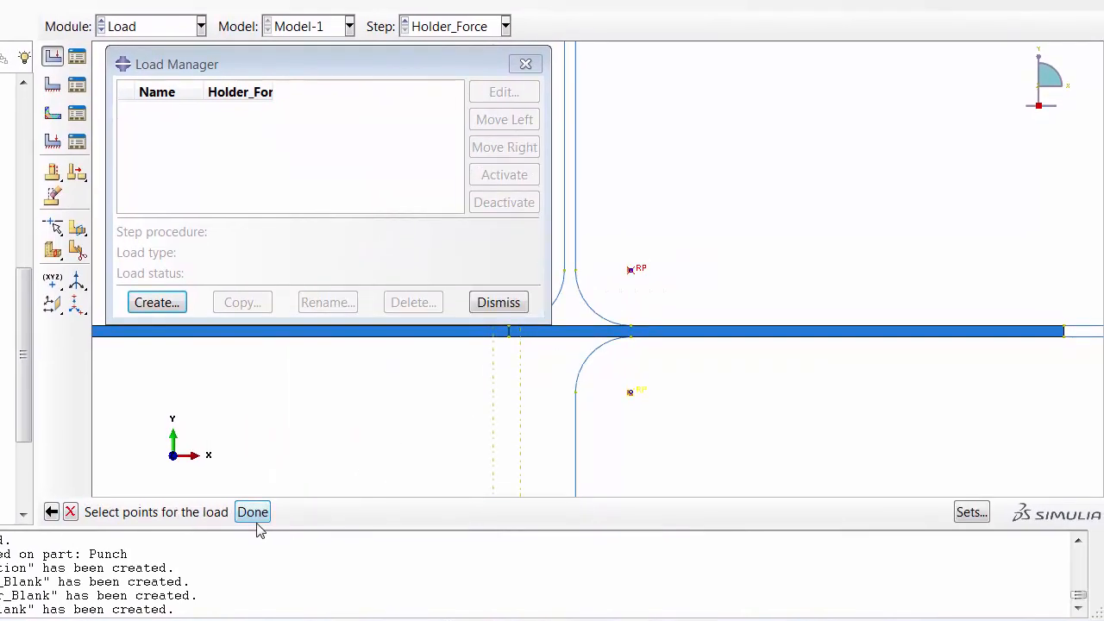
{"action": "left_click", "coordinate": [254, 517]}
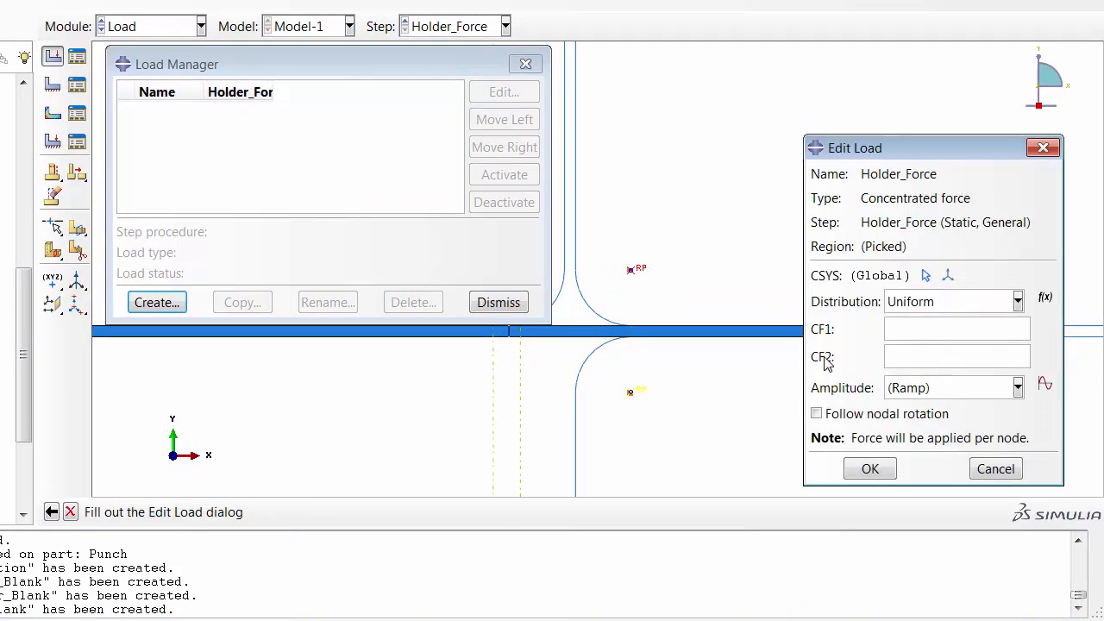
{"action": "left_click", "coordinate": [887, 354]}
{"action": "type", "text": "-440"}
{"action": "left_click", "coordinate": [842, 414]}
{"action": "left_click", "coordinate": [871, 466]}
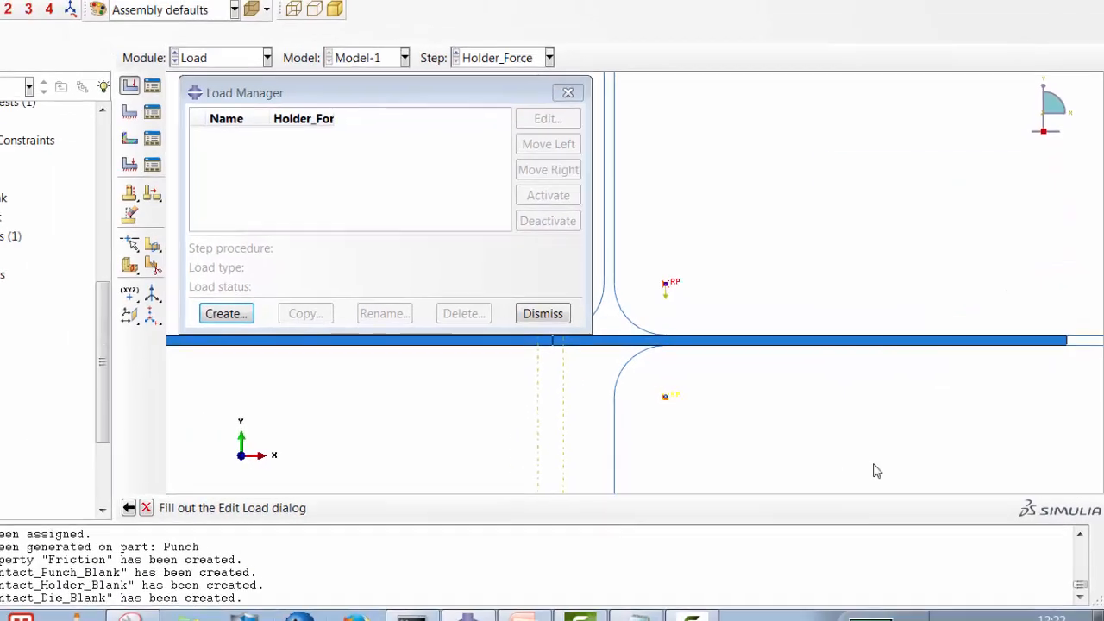
{"action": "left_click", "coordinate": [498, 302]}
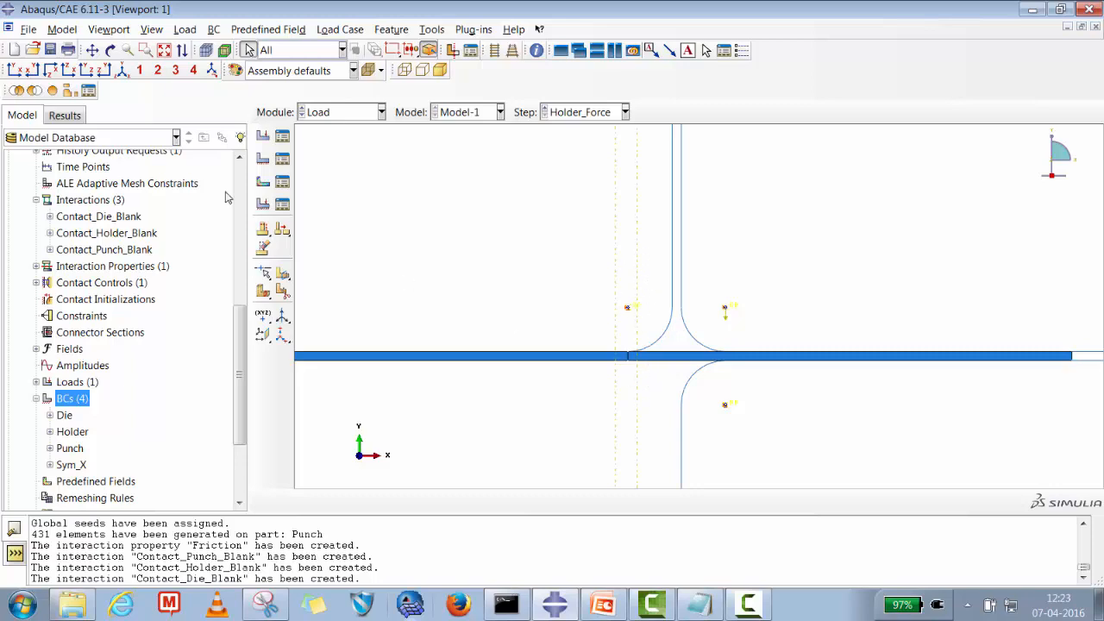
Start a Static, General step named Punch_Movement, inserted after the Holder_Force step.
{"action": "left_click", "coordinate": [336, 113]}
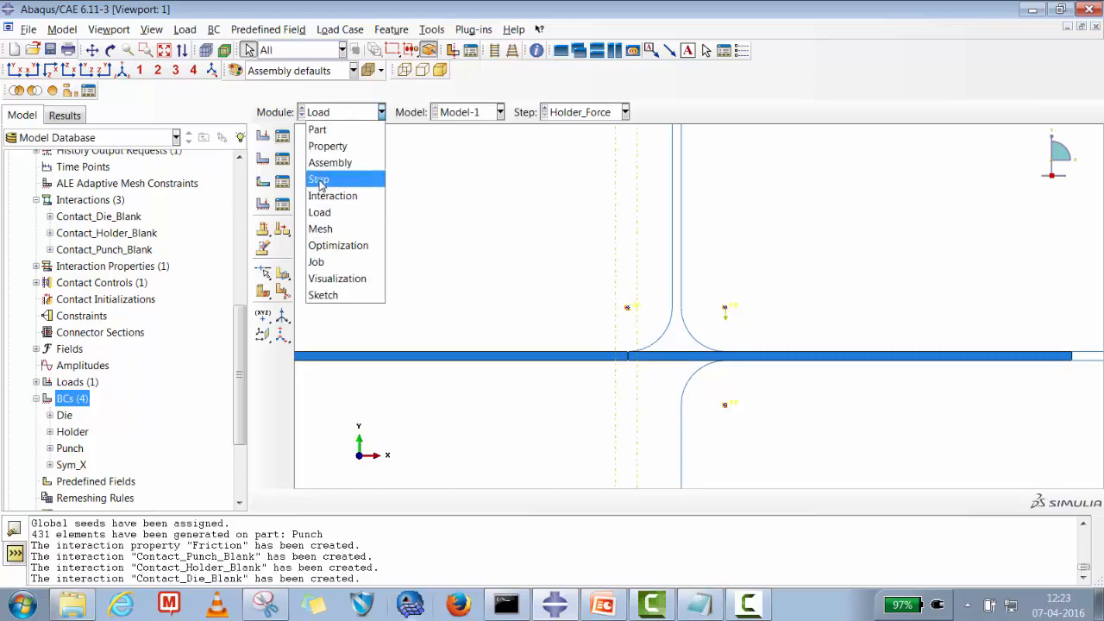
{"action": "left_click", "coordinate": [318, 179]}
{"action": "left_click", "coordinate": [283, 136]}
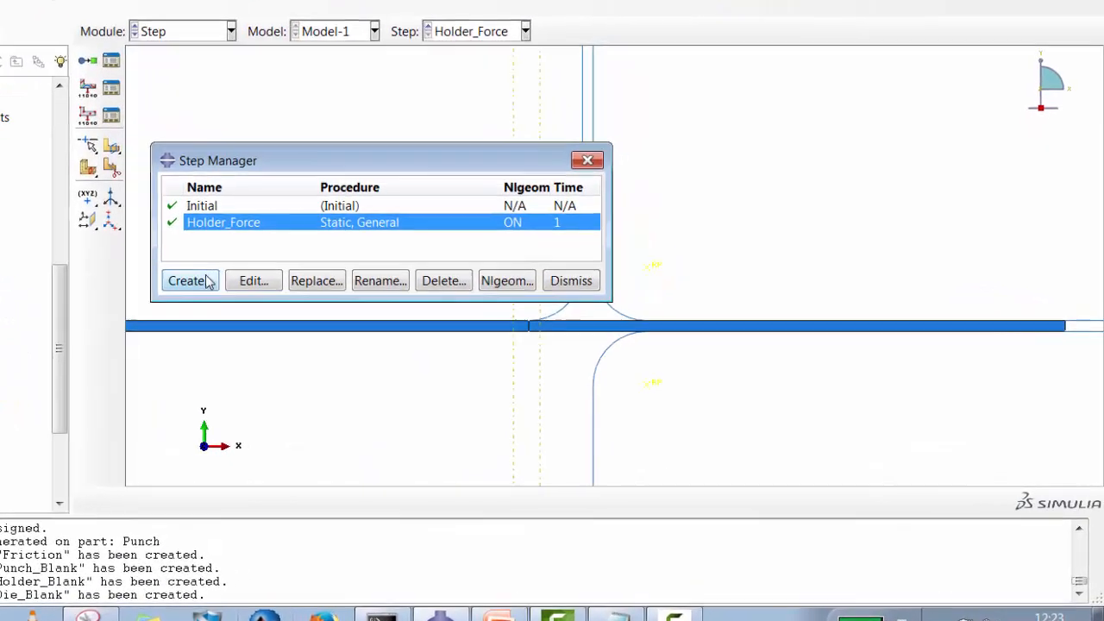
{"action": "left_click", "coordinate": [284, 303]}
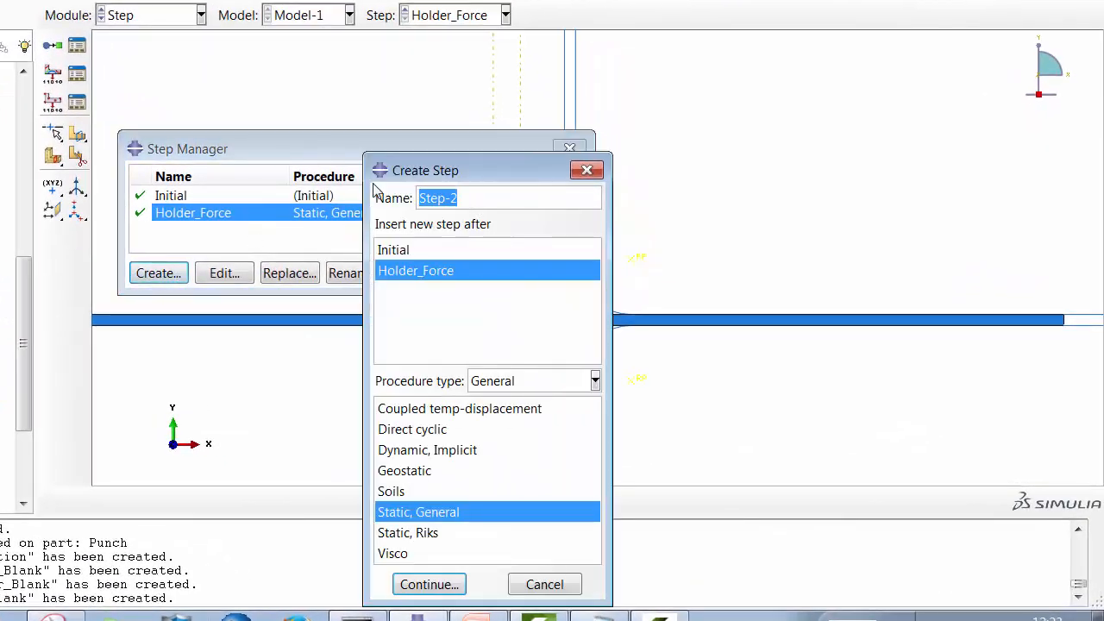
{"action": "type", "text": "Puch"}
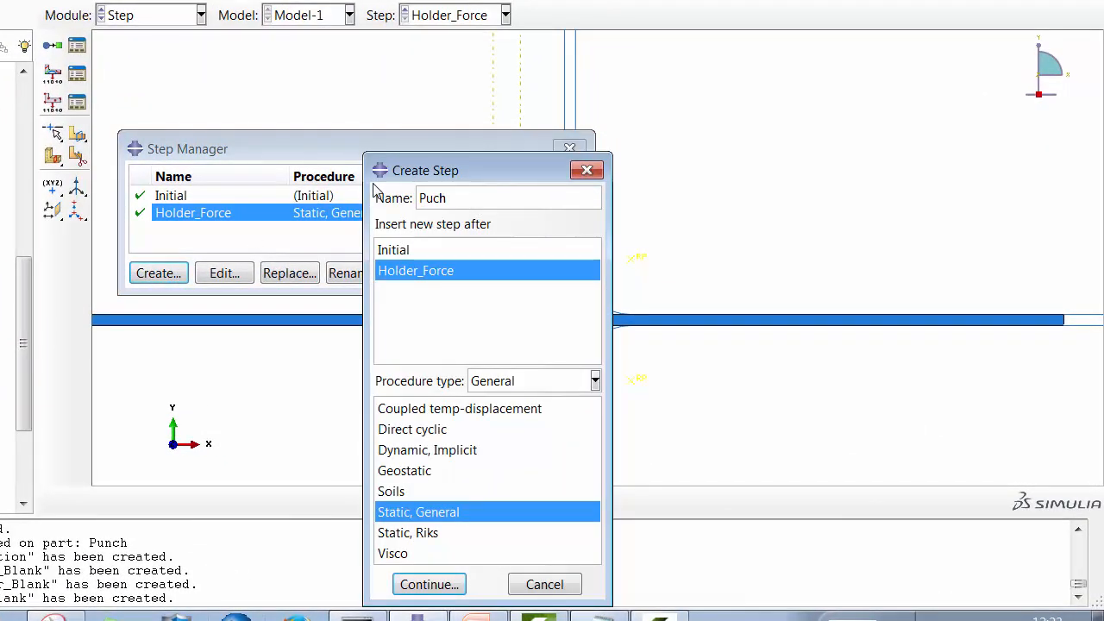
{"action": "key", "text": "BackSpace"}
{"action": "key", "text": "BackSpace"}
{"action": "type", "text": "nch_Movement"}
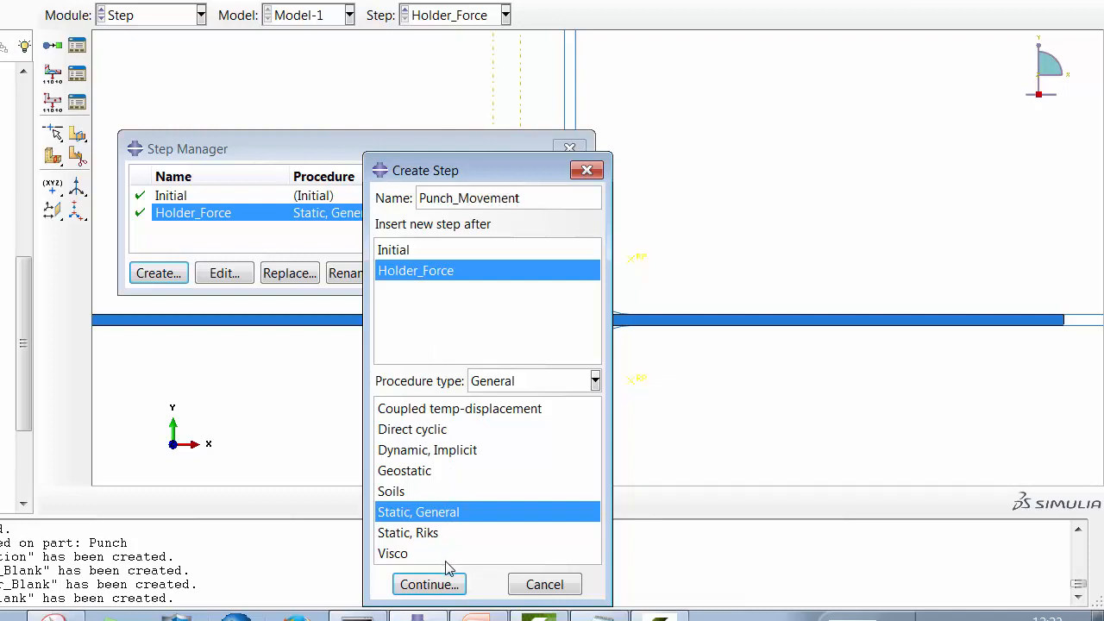
{"action": "left_click", "coordinate": [428, 584]}
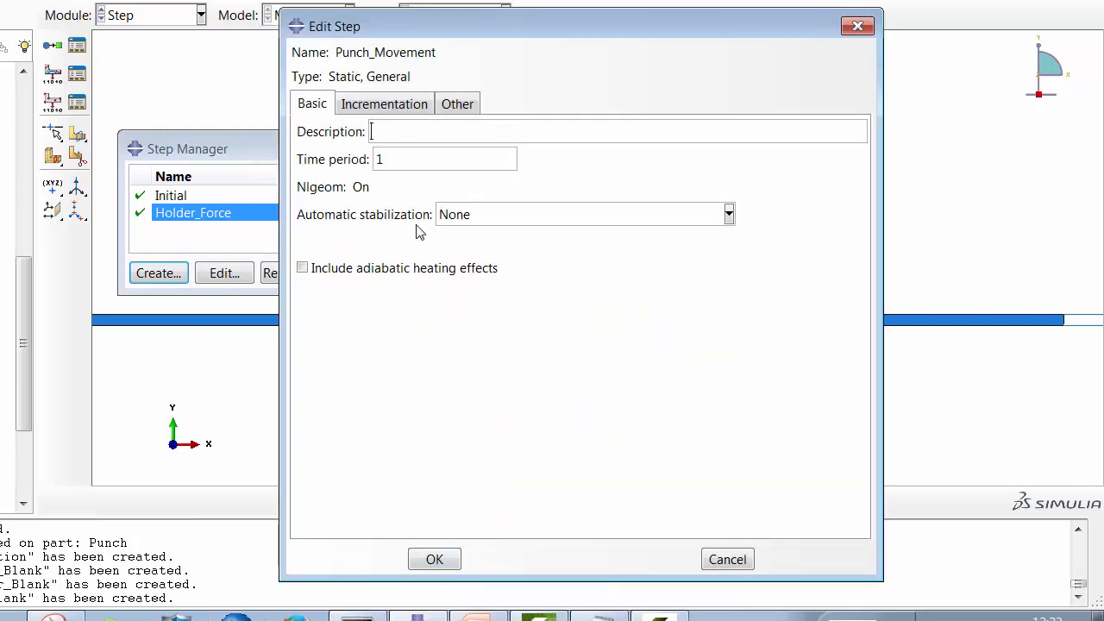
Set the new step's automatic stabilization to Specify dissipated energy fraction and enter Punch_Stroke as its description.
{"action": "left_click", "coordinate": [469, 217]}
{"action": "left_click", "coordinate": [466, 257]}
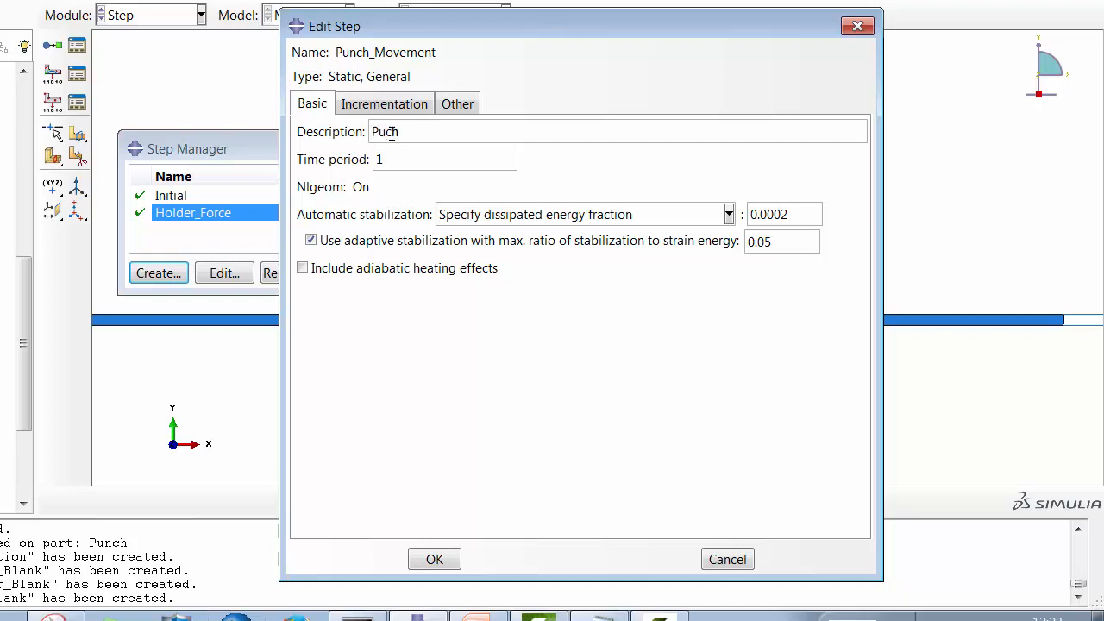
{"action": "key", "text": "BackSpace"}
{"action": "type", "text": "nch_Stroke"}
Set the step's maximum number of increments to 1000, adjust its initial increment size, and finish creating it.
{"action": "left_click", "coordinate": [382, 103]}
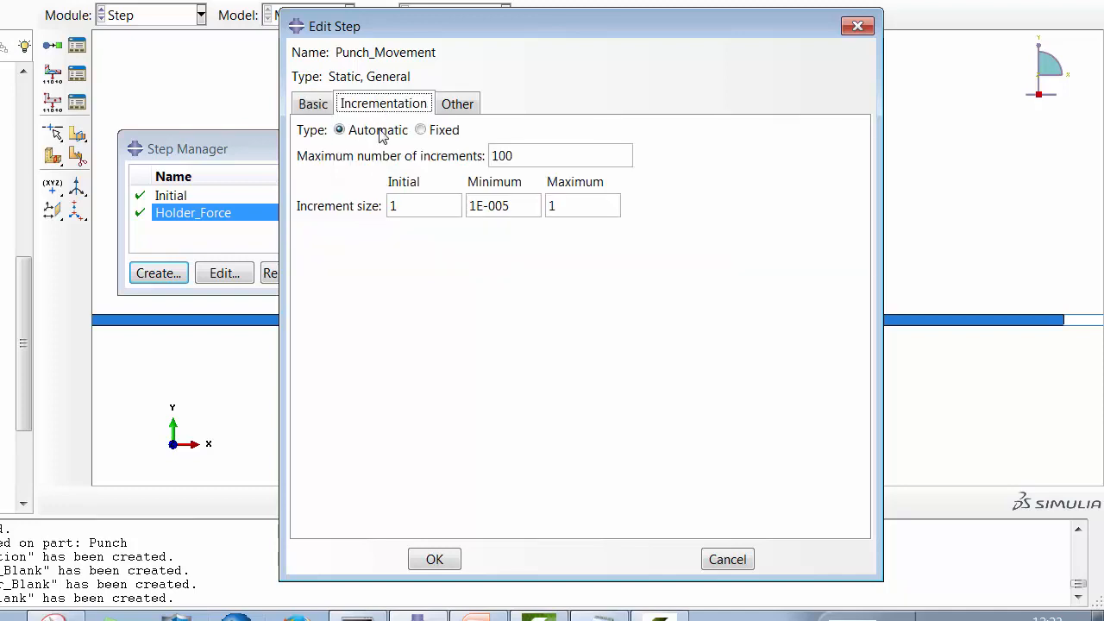
{"action": "left_click", "coordinate": [458, 200]}
{"action": "left_click", "coordinate": [521, 158]}
{"action": "type", "text": "0"}
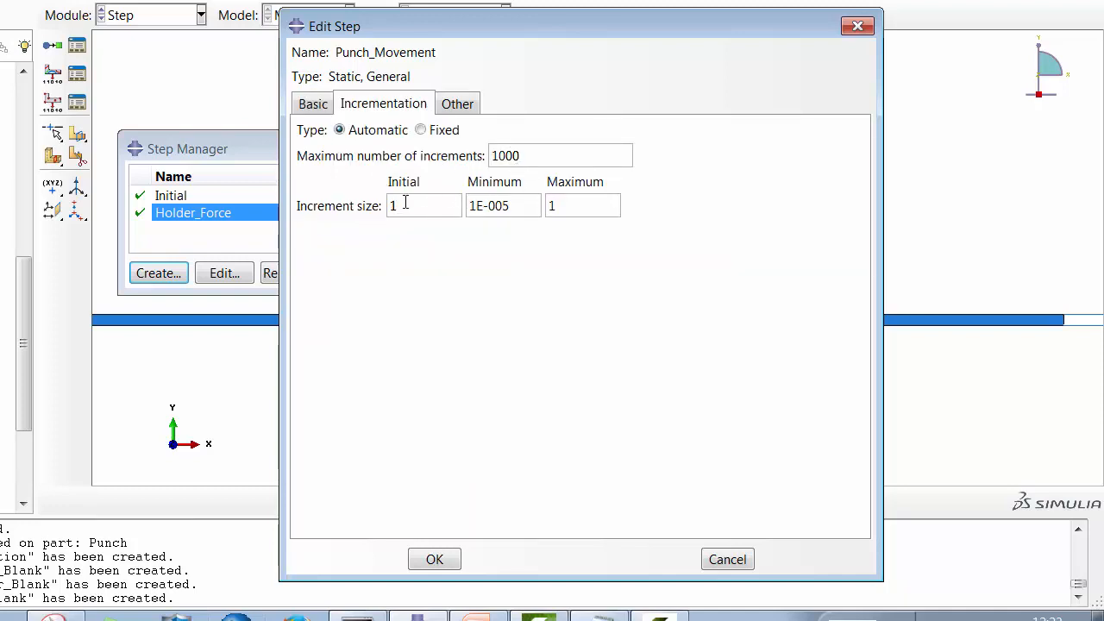
{"action": "left_click_drag", "start_coordinate": [399, 206], "coordinate": [367, 205]}
{"action": "left_click", "coordinate": [524, 209]}
{"action": "left_click", "coordinate": [324, 113]}
{"action": "left_click", "coordinate": [384, 104]}
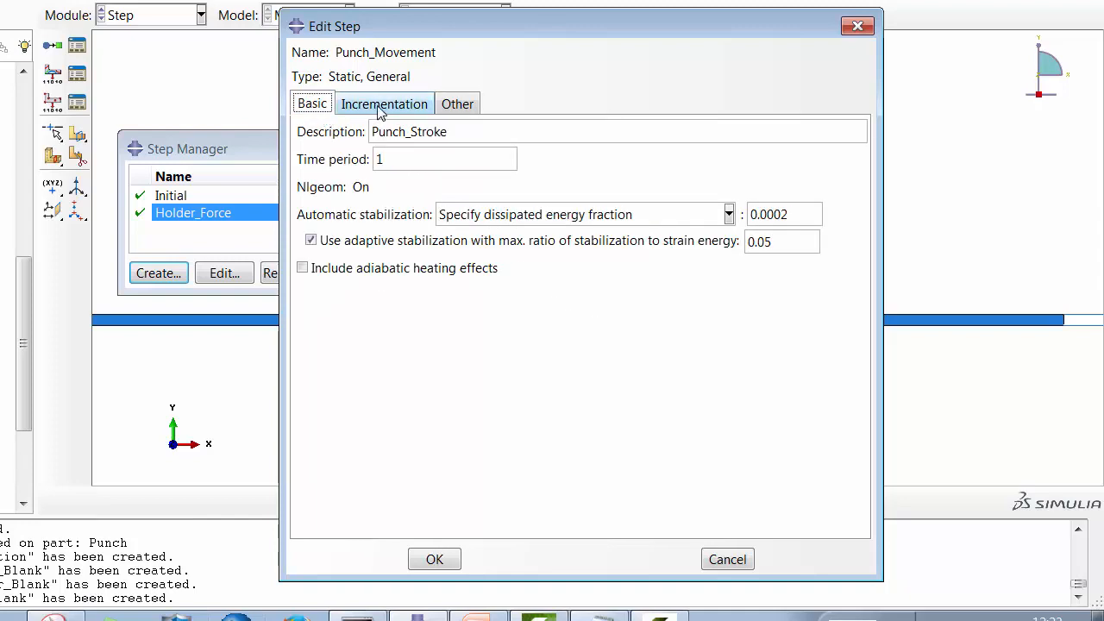
{"action": "left_click", "coordinate": [434, 559]}
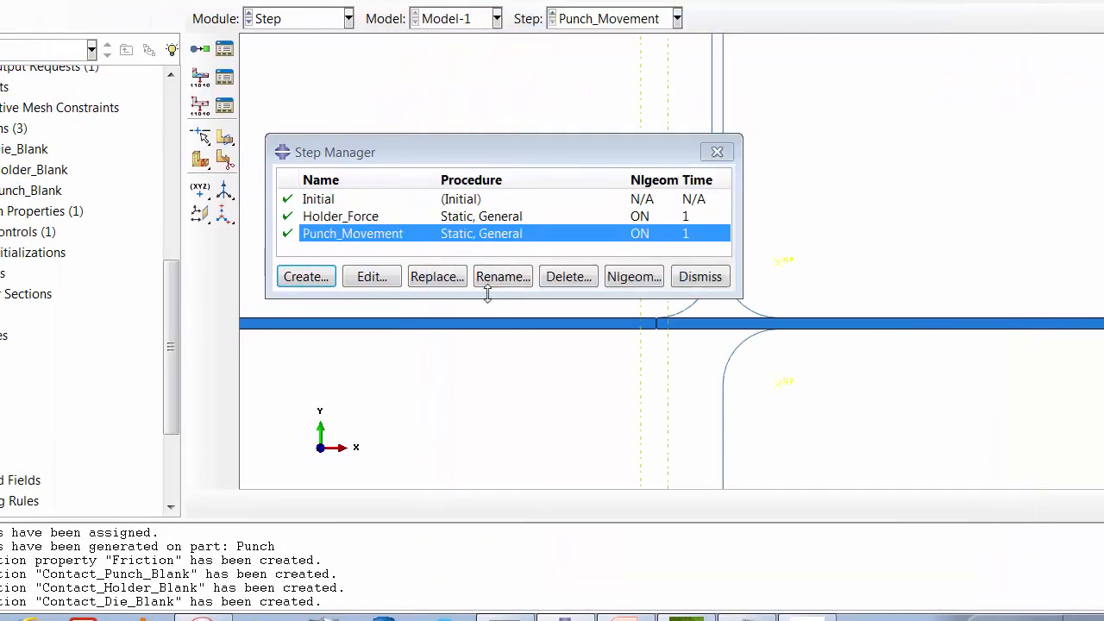
{"action": "left_click", "coordinate": [701, 277]}
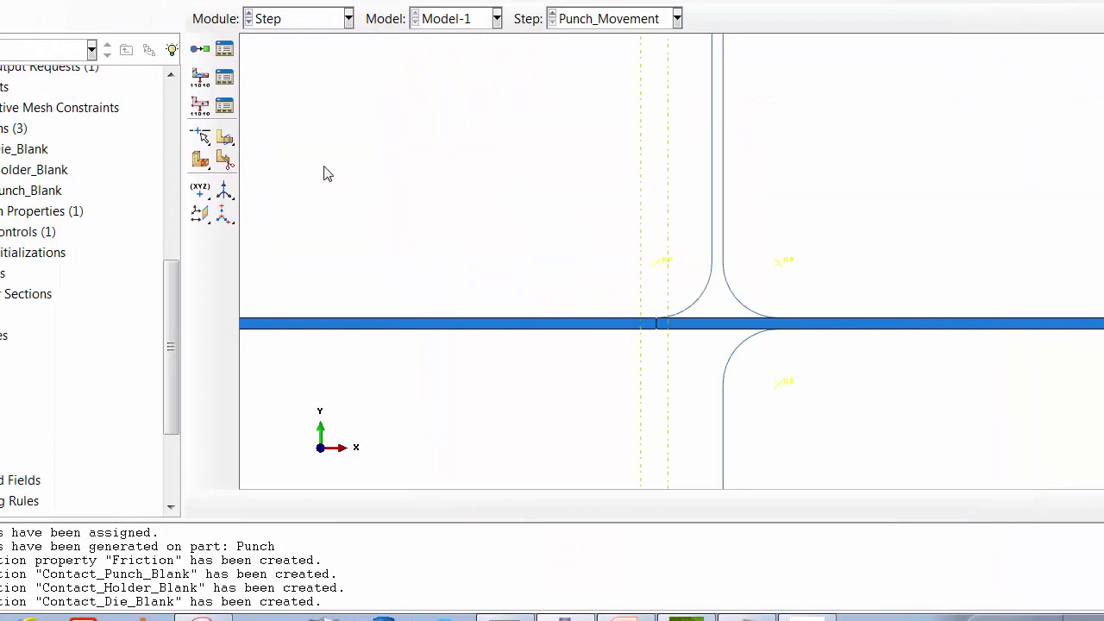
Modify the Punch boundary condition in the Punch_Movement step so that its U2 displacement is -30.
{"action": "left_click", "coordinate": [317, 19]}
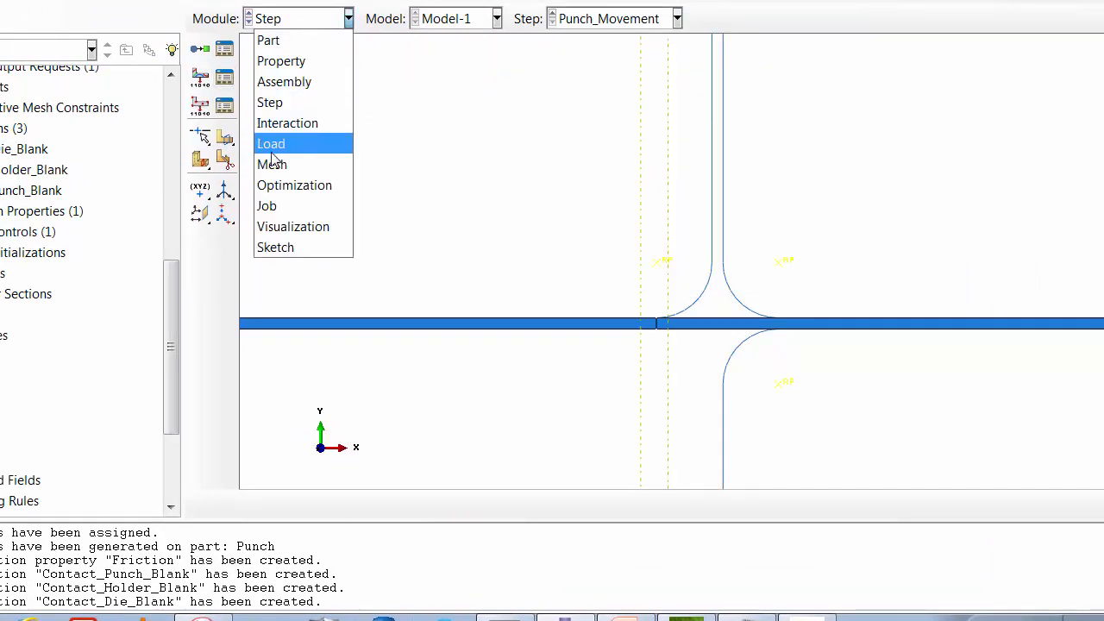
{"action": "left_click", "coordinate": [271, 143]}
{"action": "left_click", "coordinate": [312, 81]}
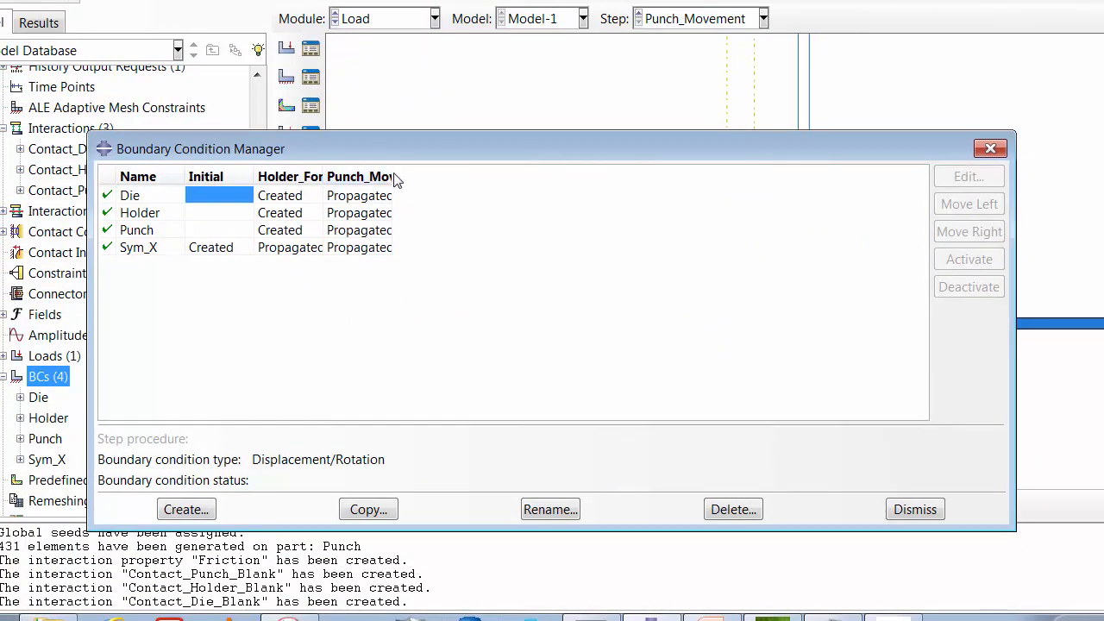
{"action": "left_click_drag", "start_coordinate": [395, 177], "coordinate": [481, 177]}
{"action": "left_click", "coordinate": [356, 231]}
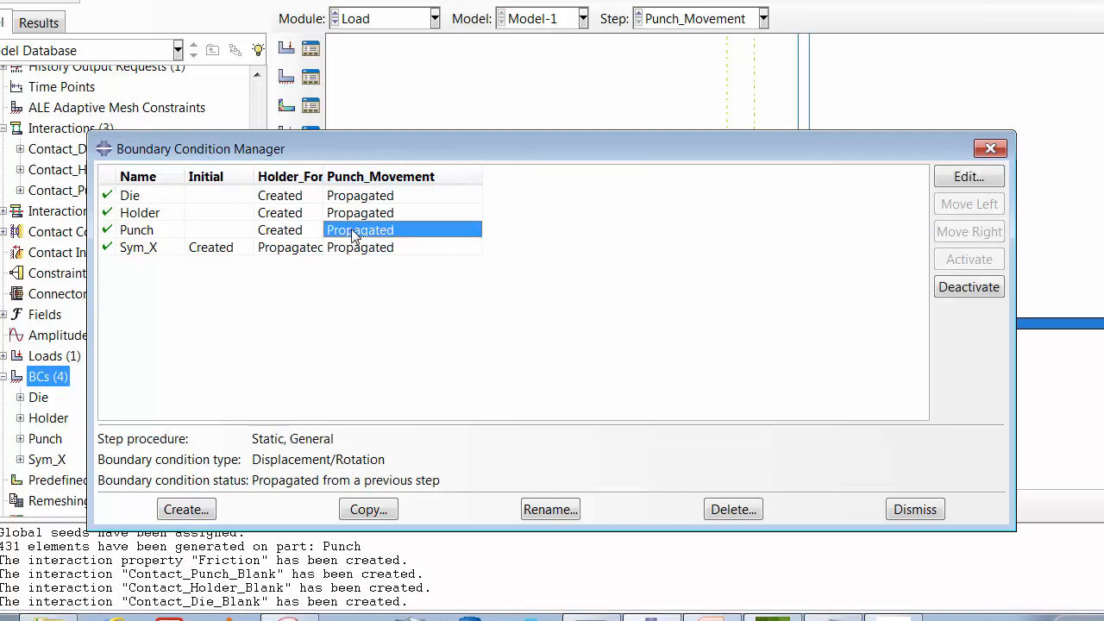
{"action": "left_click", "coordinate": [961, 175]}
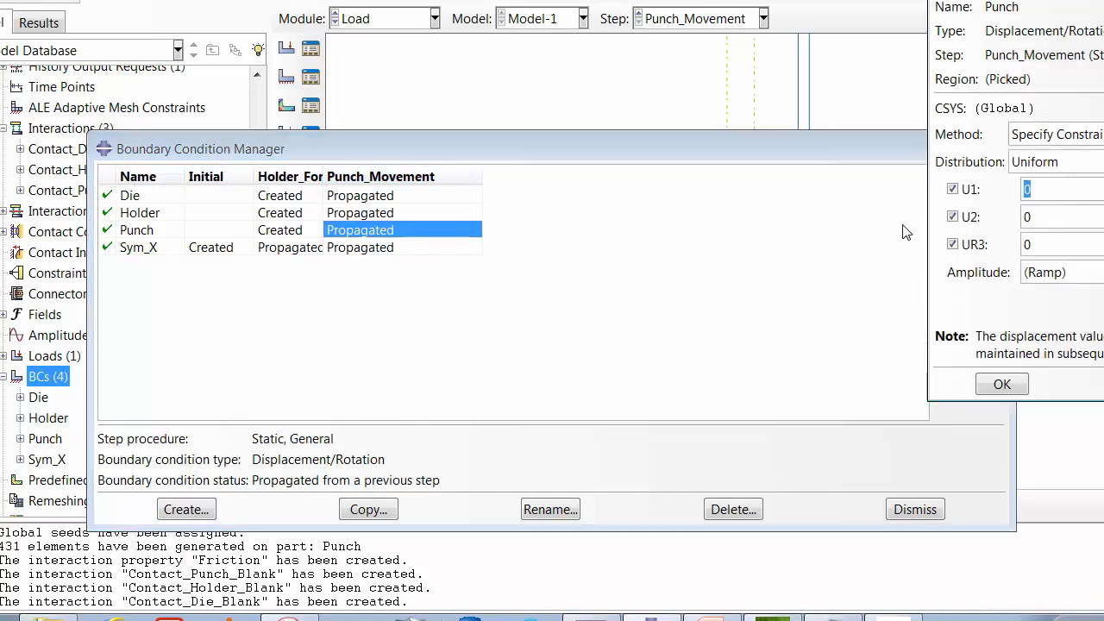
{"action": "key", "text": "Tab"}
{"action": "type", "text": "-30"}
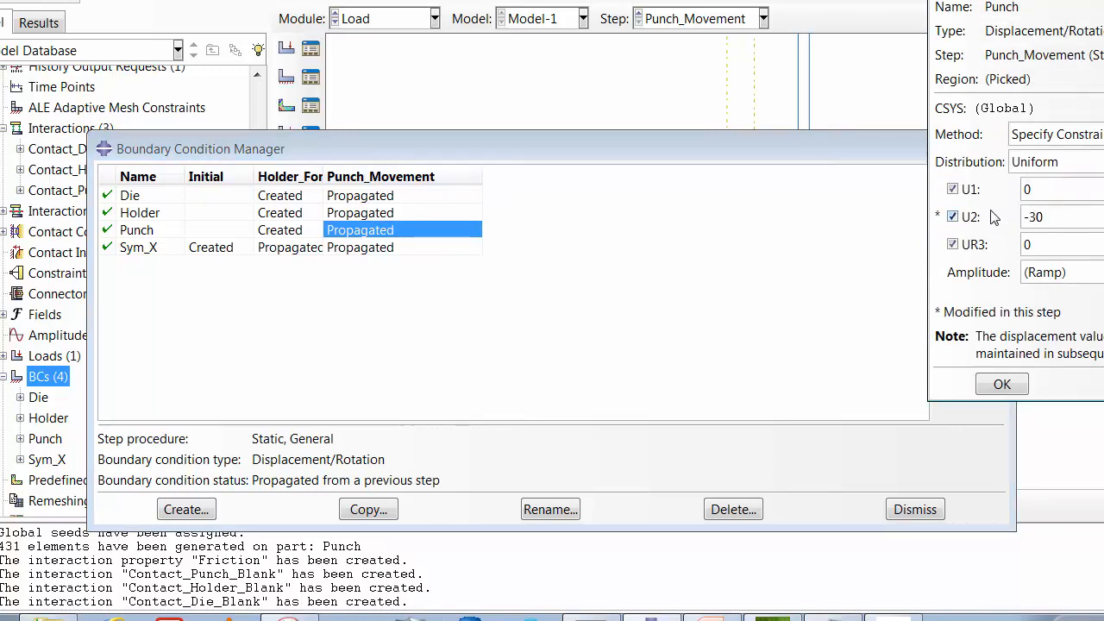
{"action": "left_click", "coordinate": [1016, 384]}
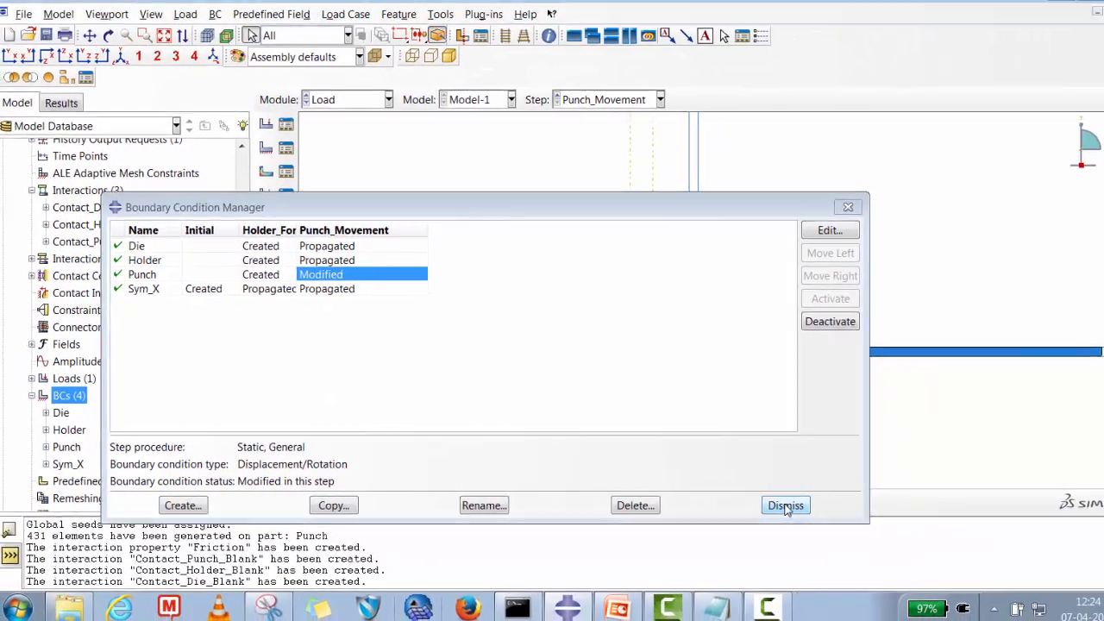
{"action": "left_click", "coordinate": [785, 506]}
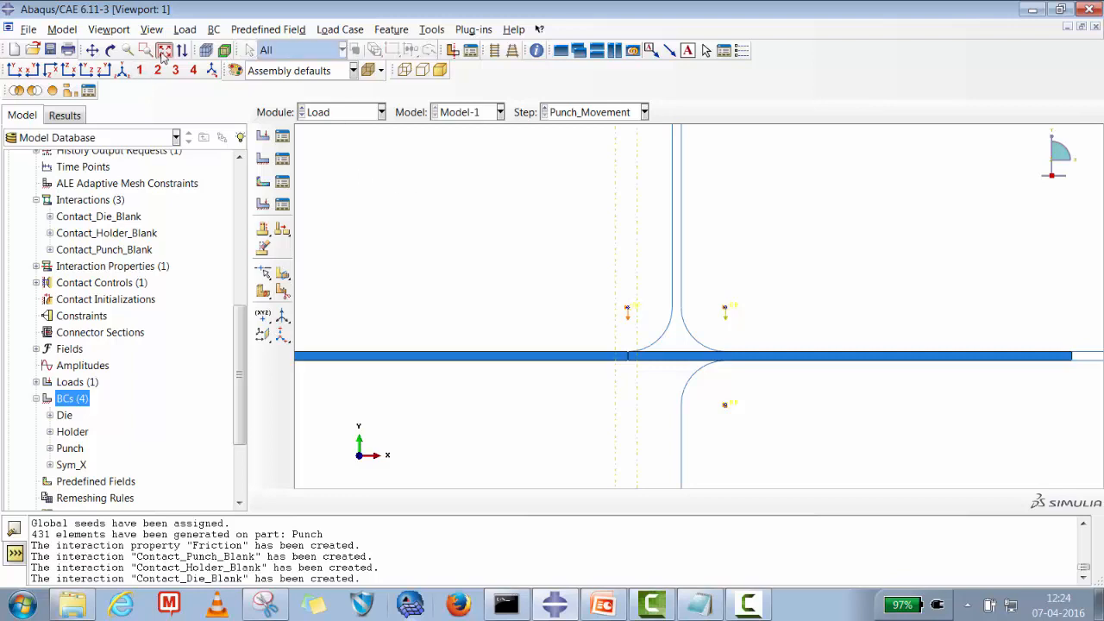
Create a full-analysis job named CF2 for Model-1 with the default settings and run its data check.
{"action": "left_click", "coordinate": [163, 49]}
{"action": "left_click", "coordinate": [345, 112]}
{"action": "left_click", "coordinate": [319, 261]}
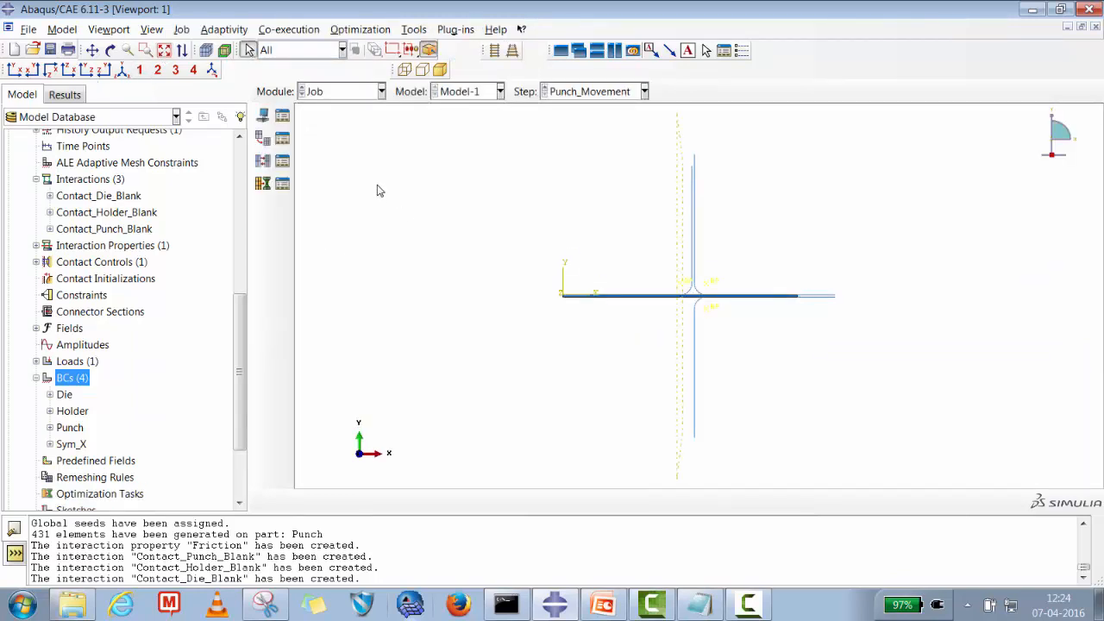
{"action": "left_click", "coordinate": [282, 114]}
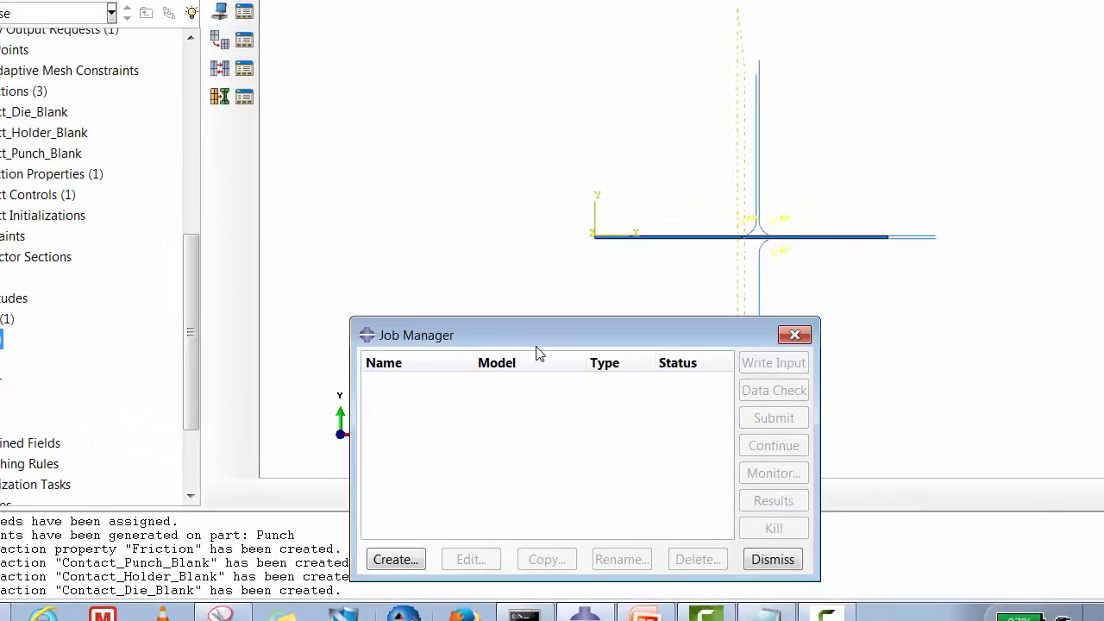
{"action": "left_click", "coordinate": [398, 560]}
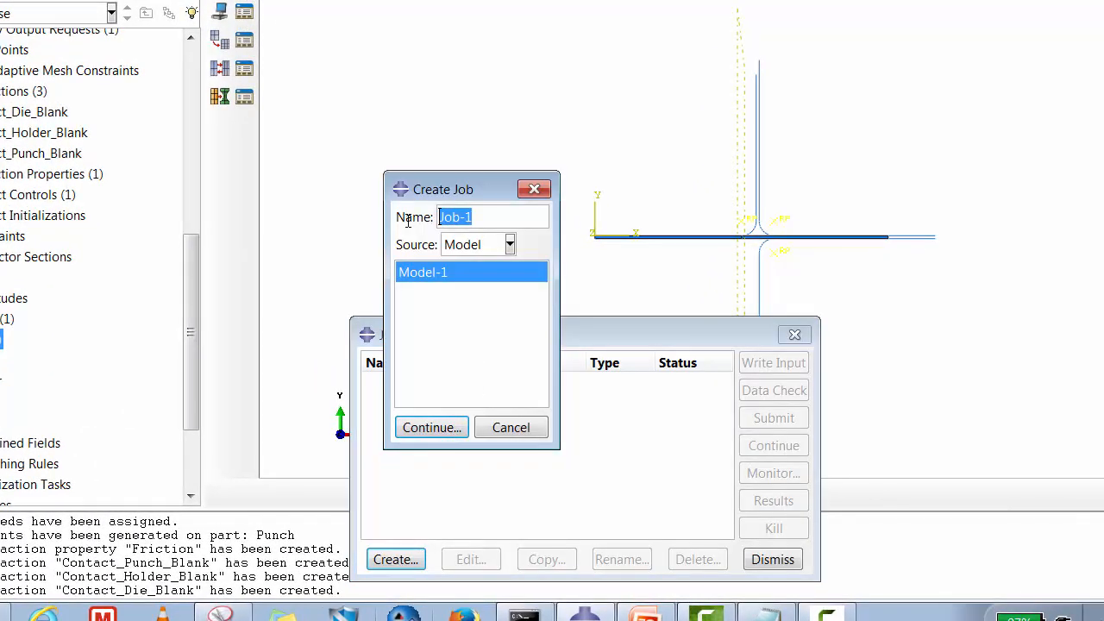
{"action": "type", "text": "CF2"}
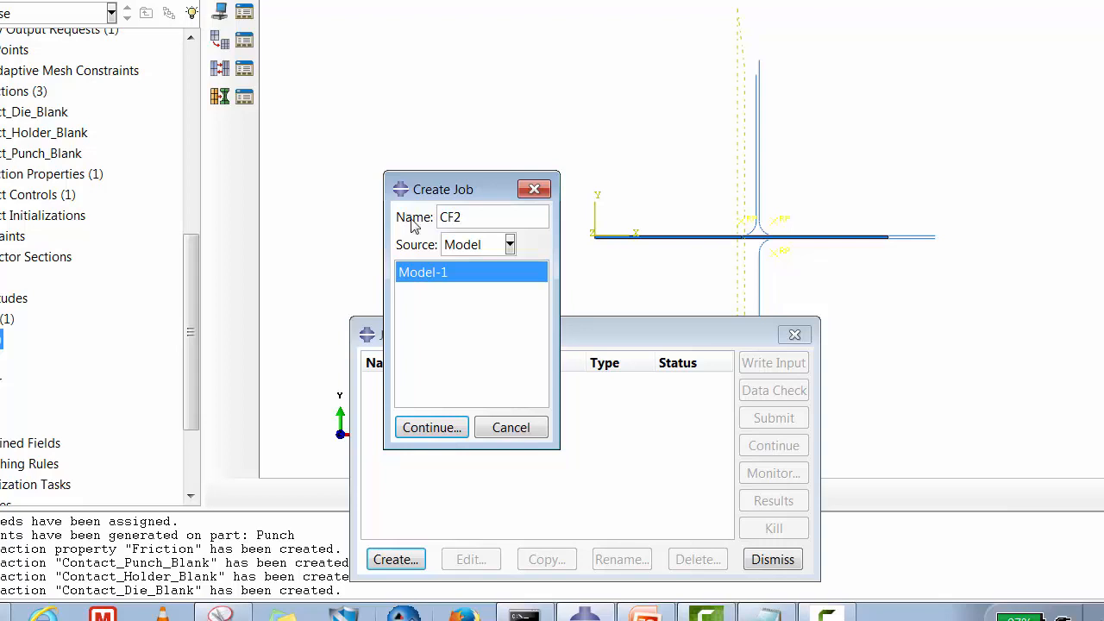
{"action": "left_click", "coordinate": [458, 427]}
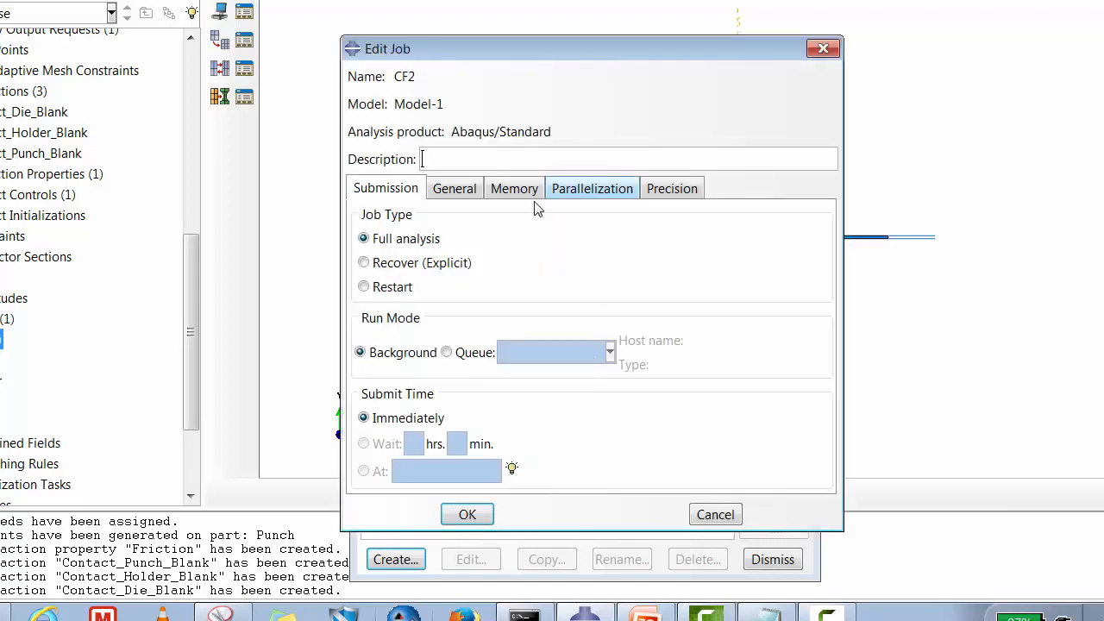
{"action": "left_click", "coordinate": [461, 518]}
{"action": "left_click_drag", "start_coordinate": [626, 332], "coordinate": [589, 189]}
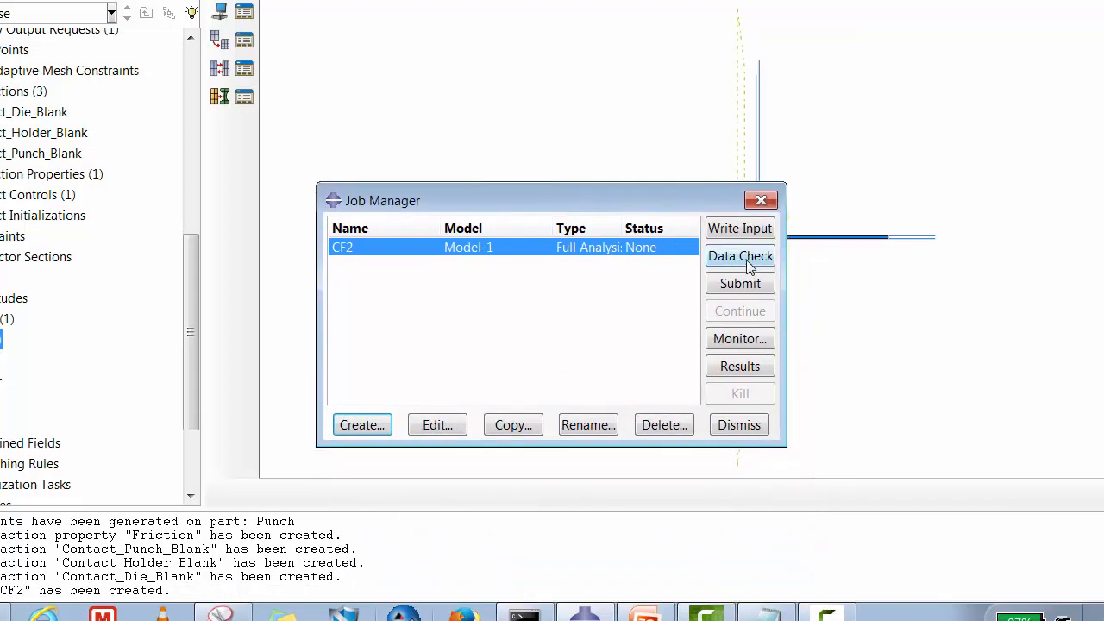
{"action": "left_click", "coordinate": [744, 255]}
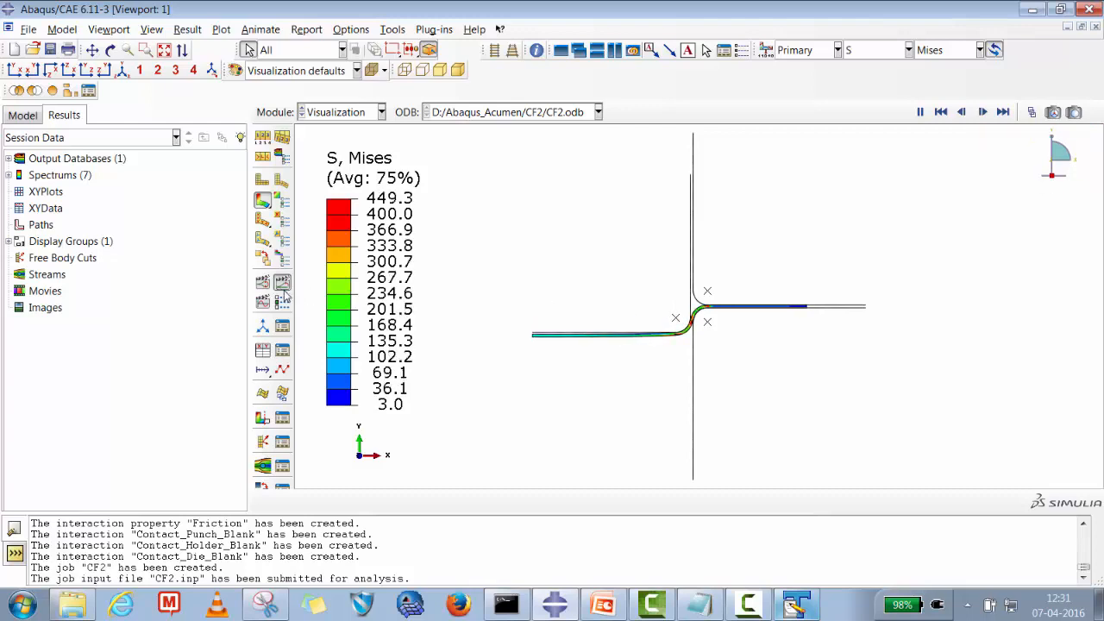
Display frame 11, the last increment of the Holder_Pressure step, in the CF2 results.
{"action": "left_click", "coordinate": [187, 29]}
{"action": "left_click", "coordinate": [212, 46]}
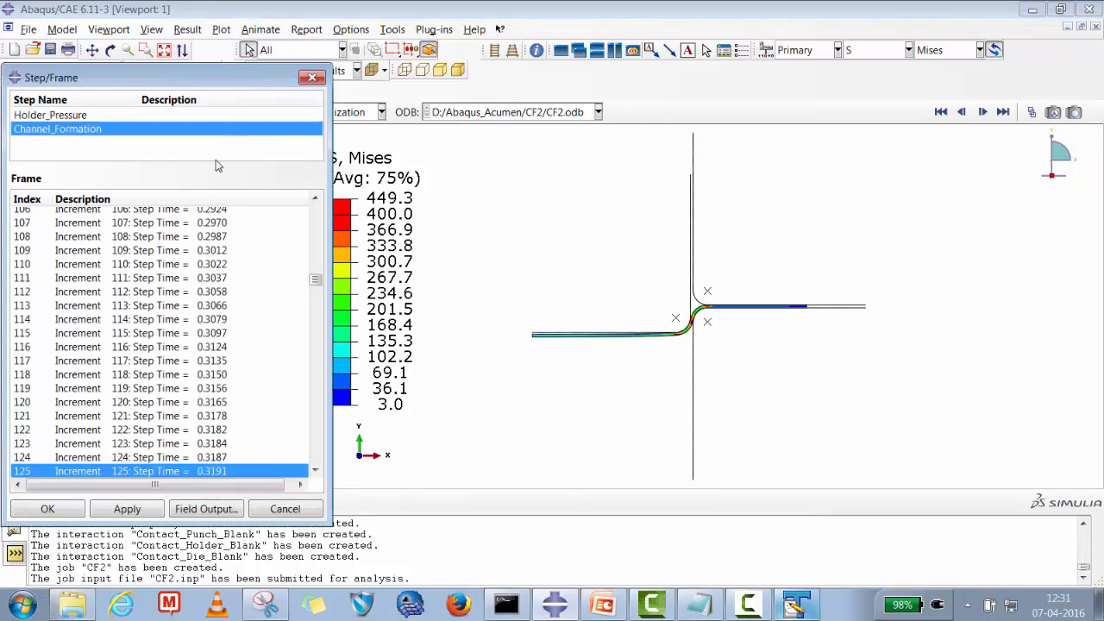
{"action": "left_click", "coordinate": [102, 117]}
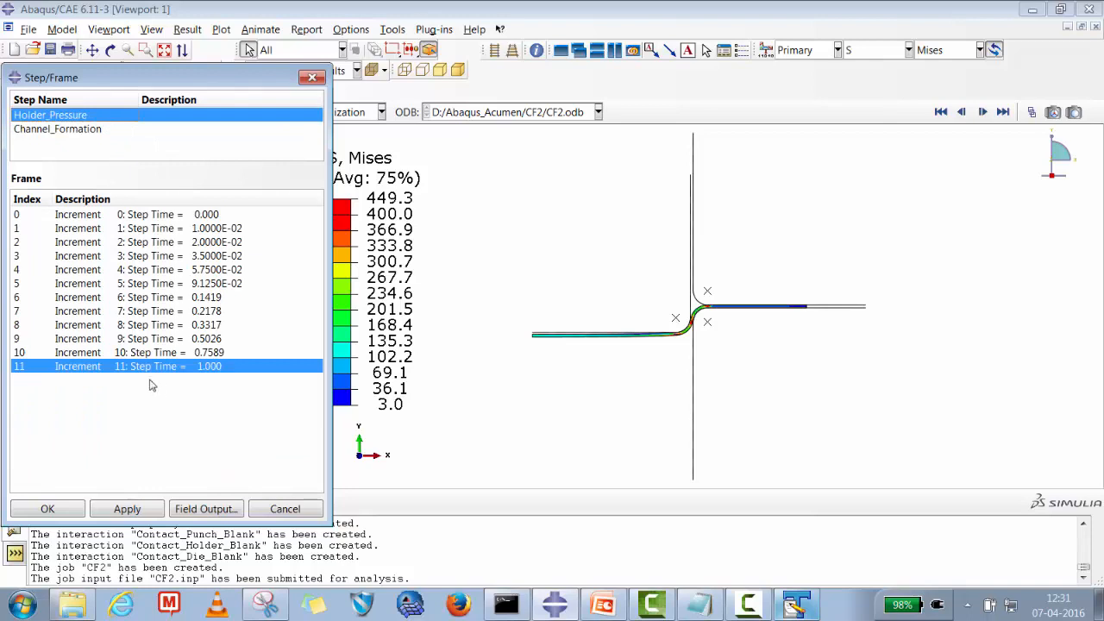
{"action": "left_click", "coordinate": [121, 509]}
{"action": "left_click", "coordinate": [69, 509]}
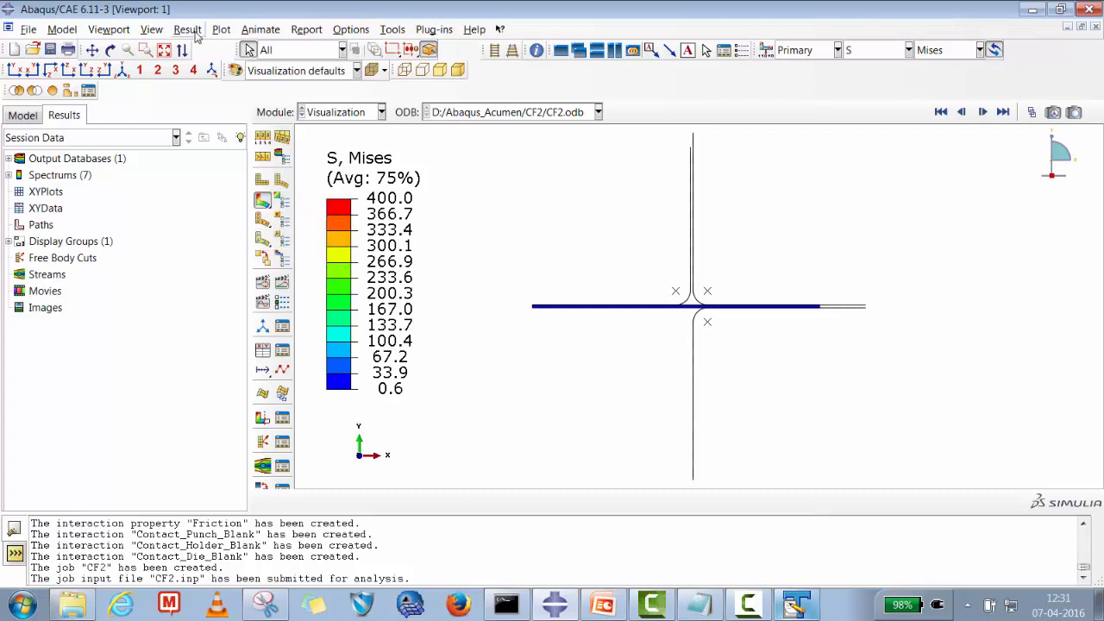
Check the primary field output selection and plot the Mises stress for the displayed frame.
{"action": "left_click", "coordinate": [188, 29]}
{"action": "left_click", "coordinate": [211, 99]}
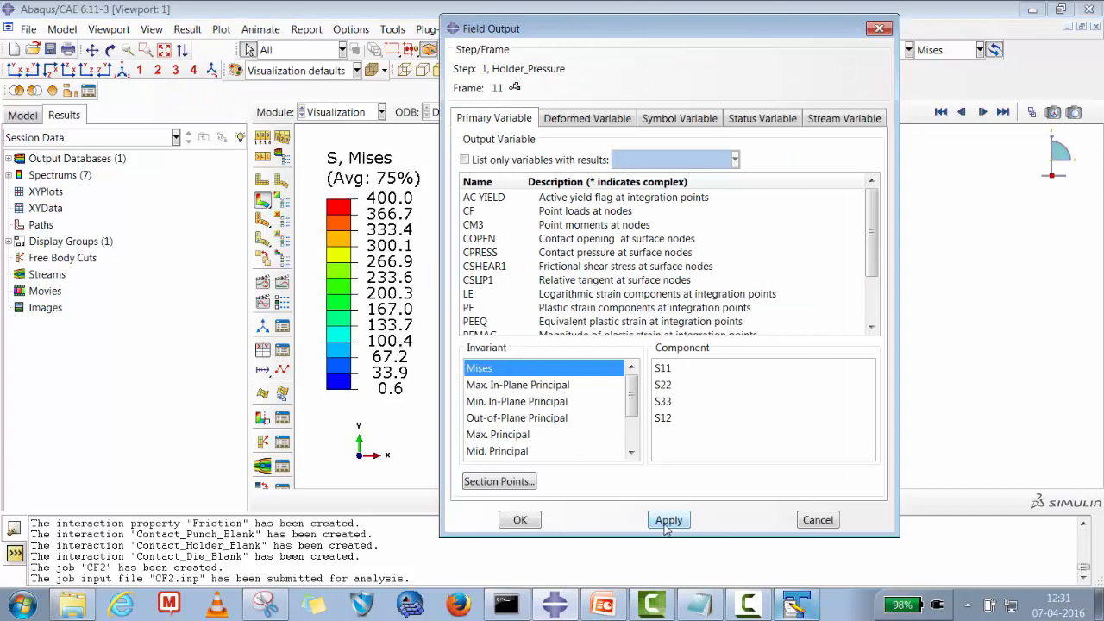
{"action": "left_click", "coordinate": [521, 520]}
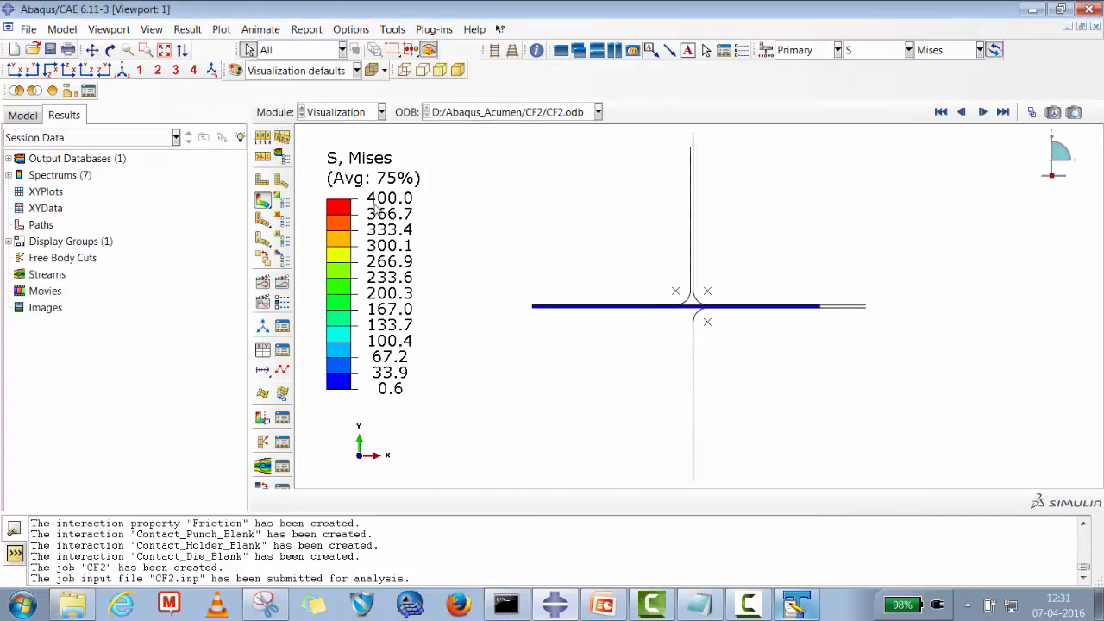
Play the time-history animation of the forming results, rotate the model to an oblique 3D view, and stop the animation.
{"action": "left_click", "coordinate": [287, 287]}
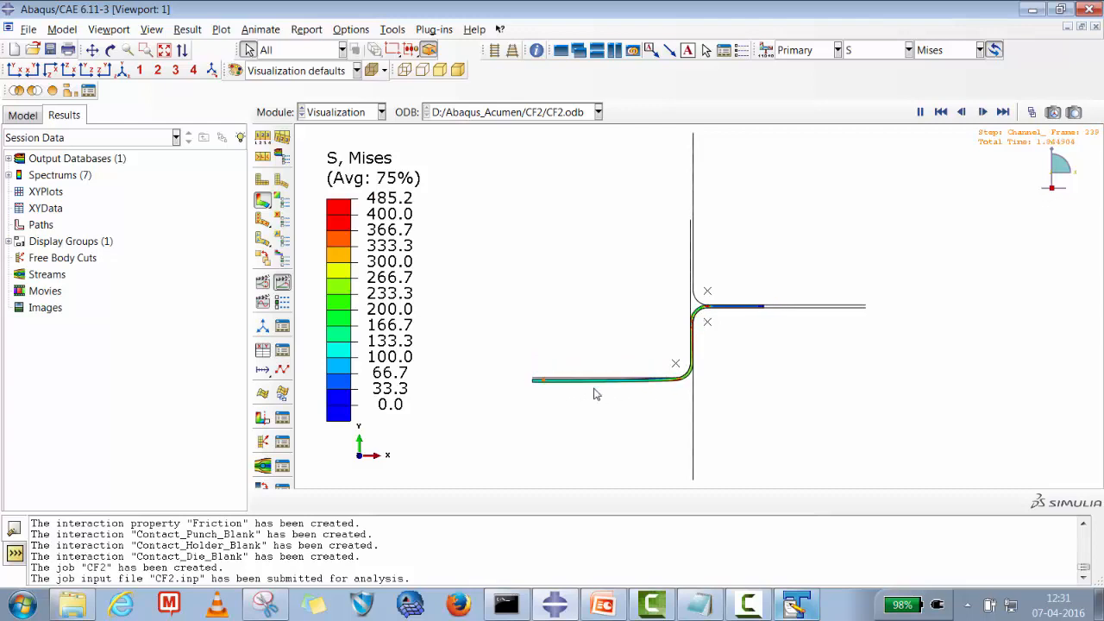
{"action": "left_click", "coordinate": [110, 49]}
{"action": "left_click_drag", "start_coordinate": [860, 290], "coordinate": [414, 321]}
{"action": "left_click", "coordinate": [282, 281]}
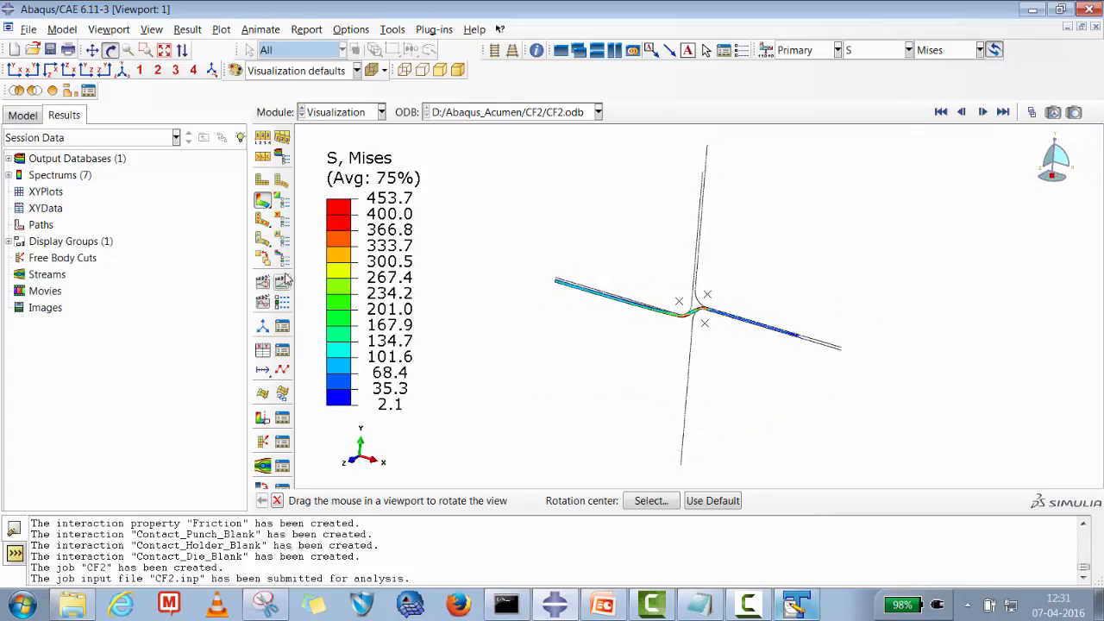
Extrude the elements in the ODB display to a depth of 300 for a 3D view of the results.
{"action": "left_click", "coordinate": [283, 157]}
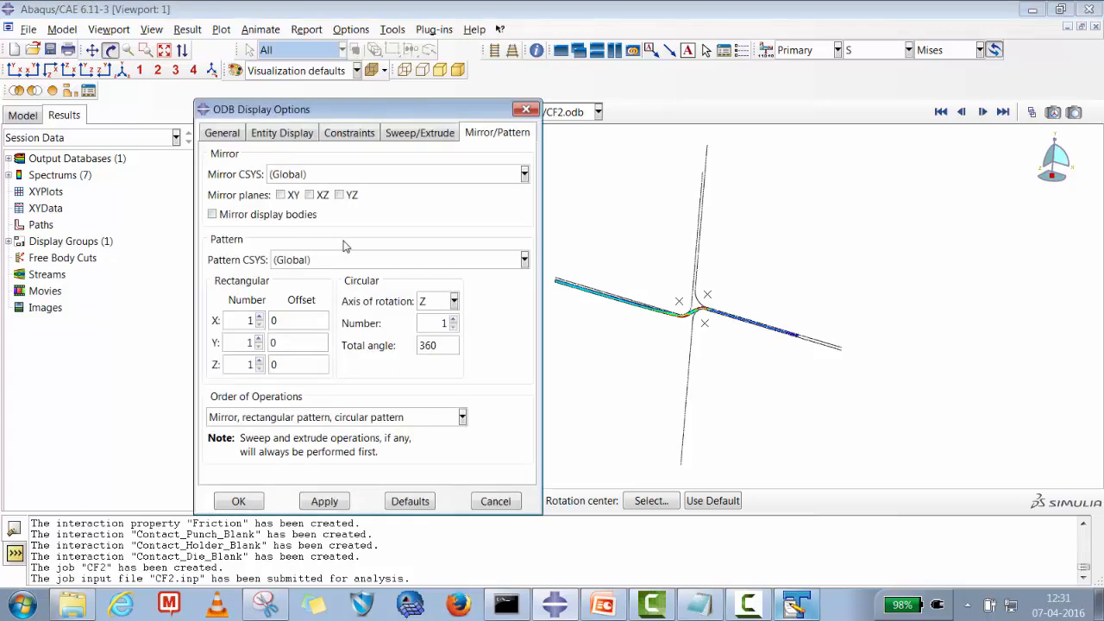
{"action": "left_click", "coordinate": [417, 134]}
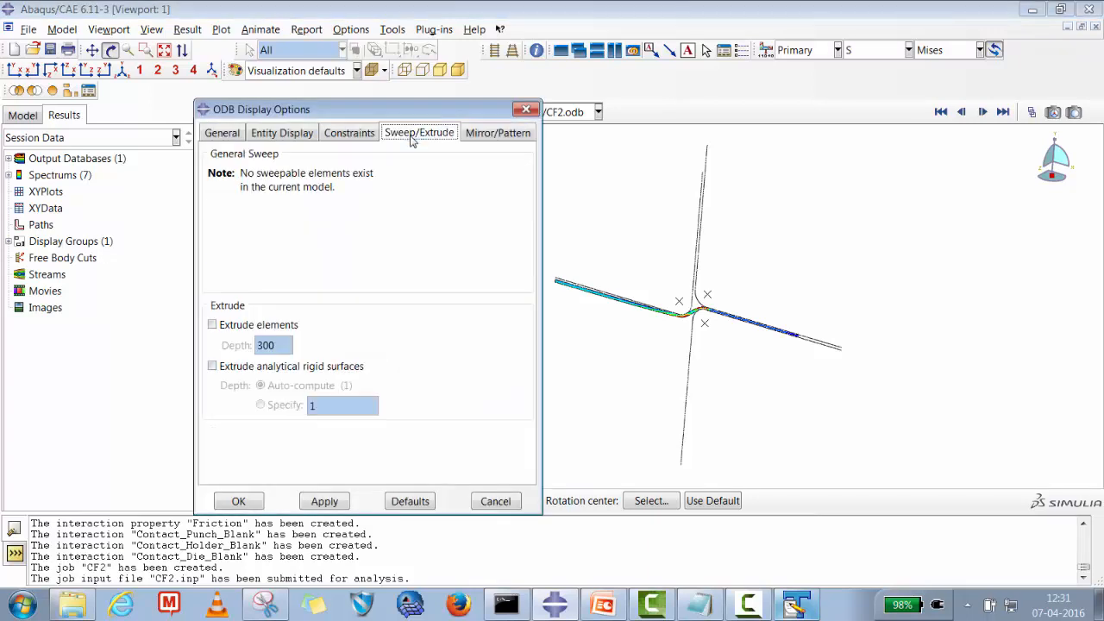
{"action": "left_click", "coordinate": [213, 325]}
{"action": "left_click", "coordinate": [326, 500]}
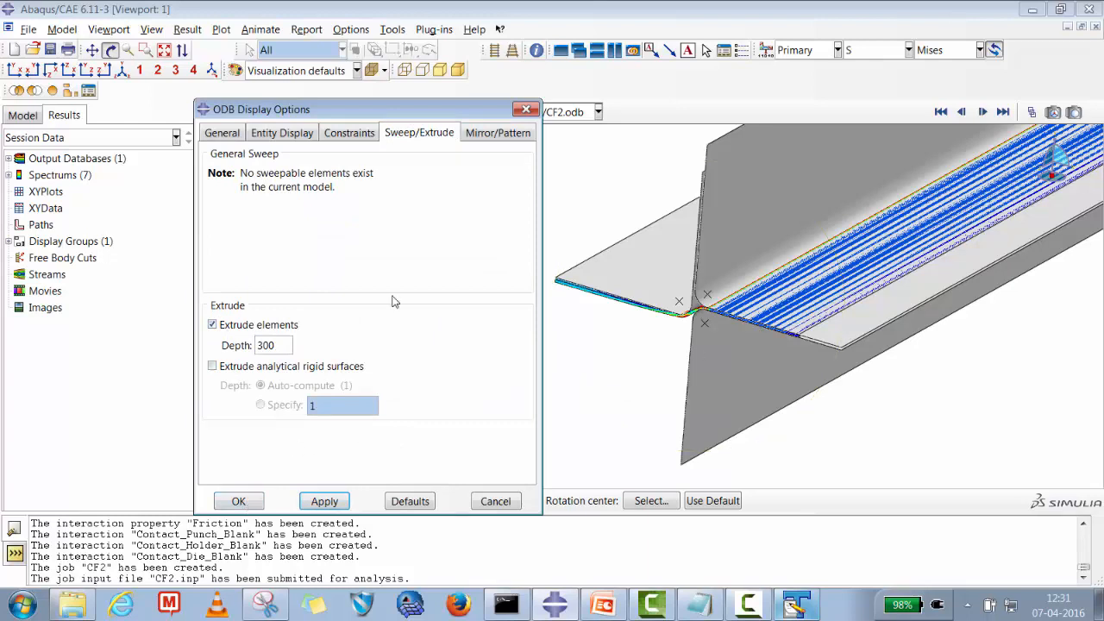
Mirror the extruded display about the YZ plane, and play and stop the time-history animation of the full channel.
{"action": "left_click", "coordinate": [475, 136]}
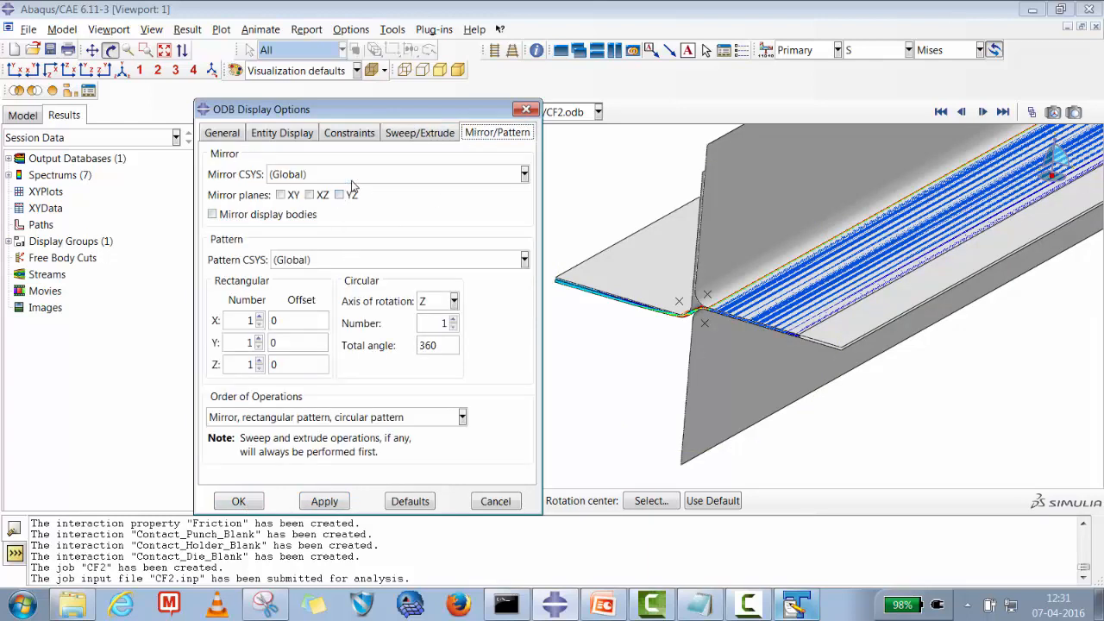
{"action": "left_click", "coordinate": [326, 502]}
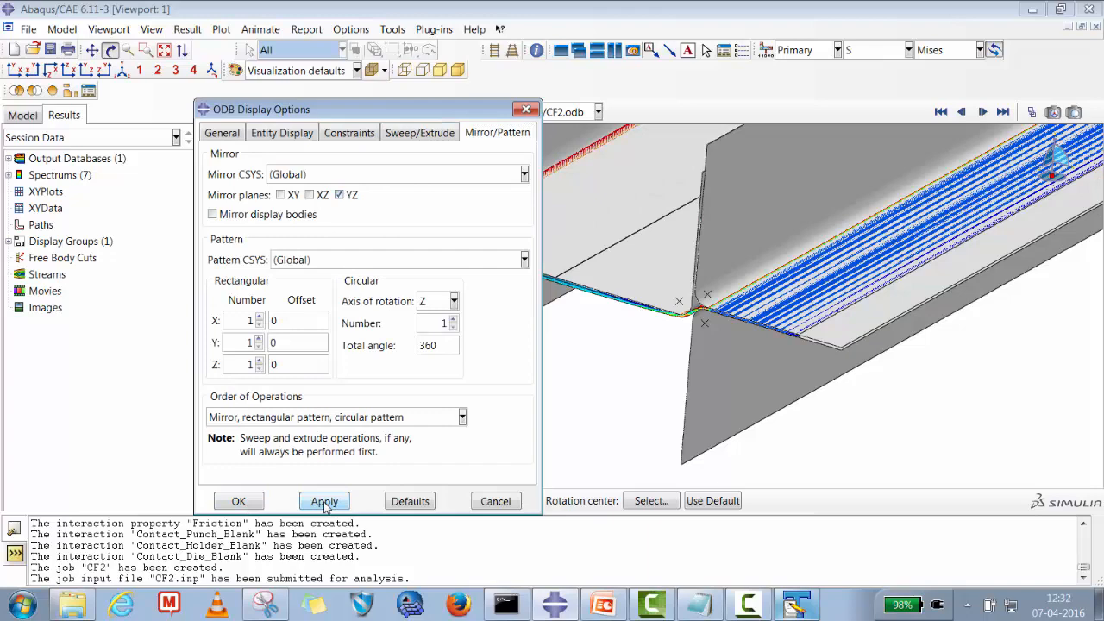
{"action": "left_click", "coordinate": [240, 501]}
{"action": "left_click", "coordinate": [163, 50]}
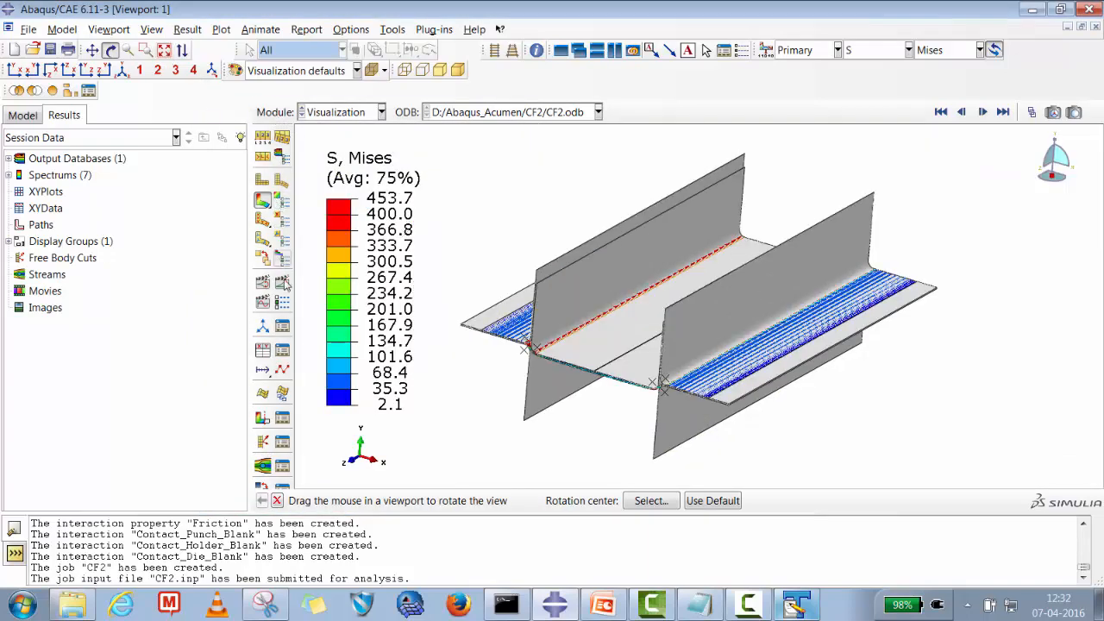
{"action": "left_click", "coordinate": [283, 285]}
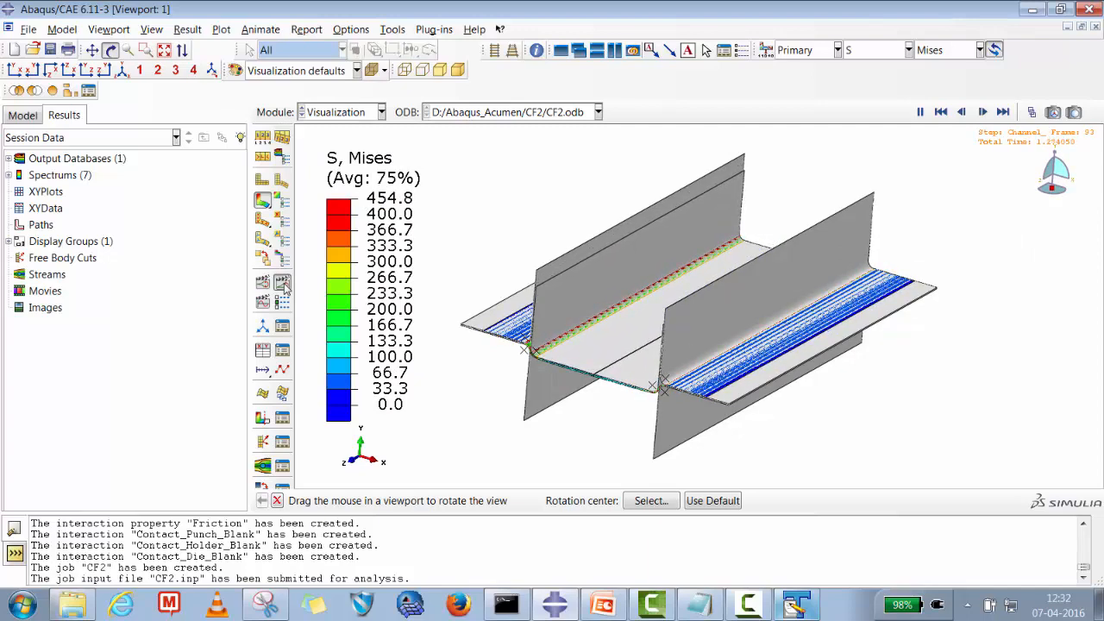
{"action": "left_click", "coordinate": [283, 286]}
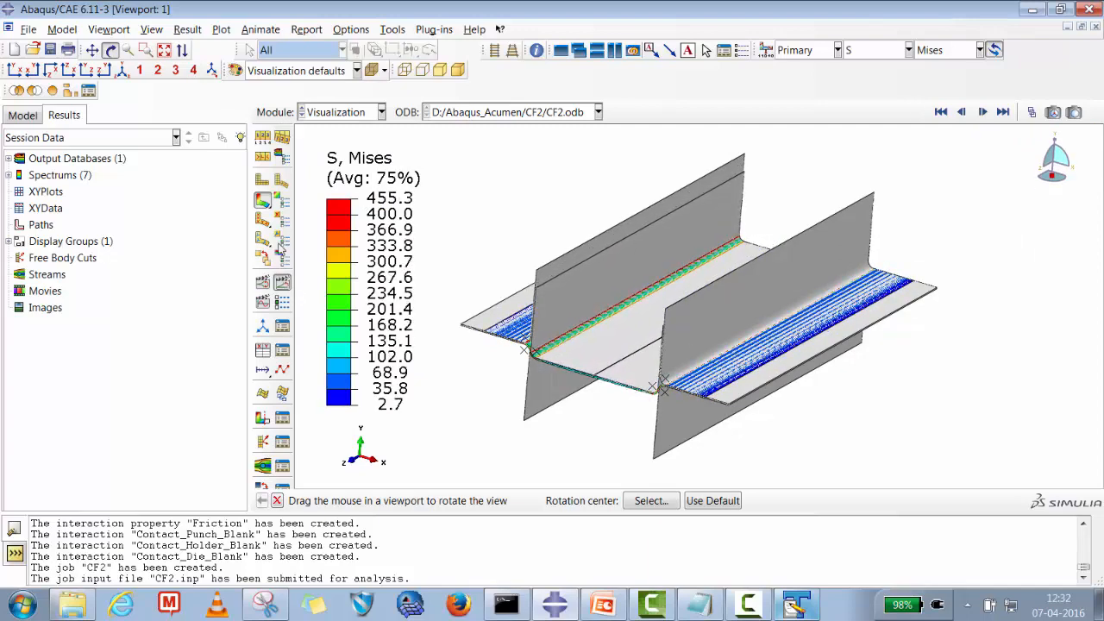
Remove the RIGID_DIE, RIGID_HOLDER and RIGID_PUNCH element sets from the displayed model.
{"action": "left_click", "coordinate": [70, 90]}
{"action": "left_click_drag", "start_coordinate": [369, 102], "coordinate": [355, 142]}
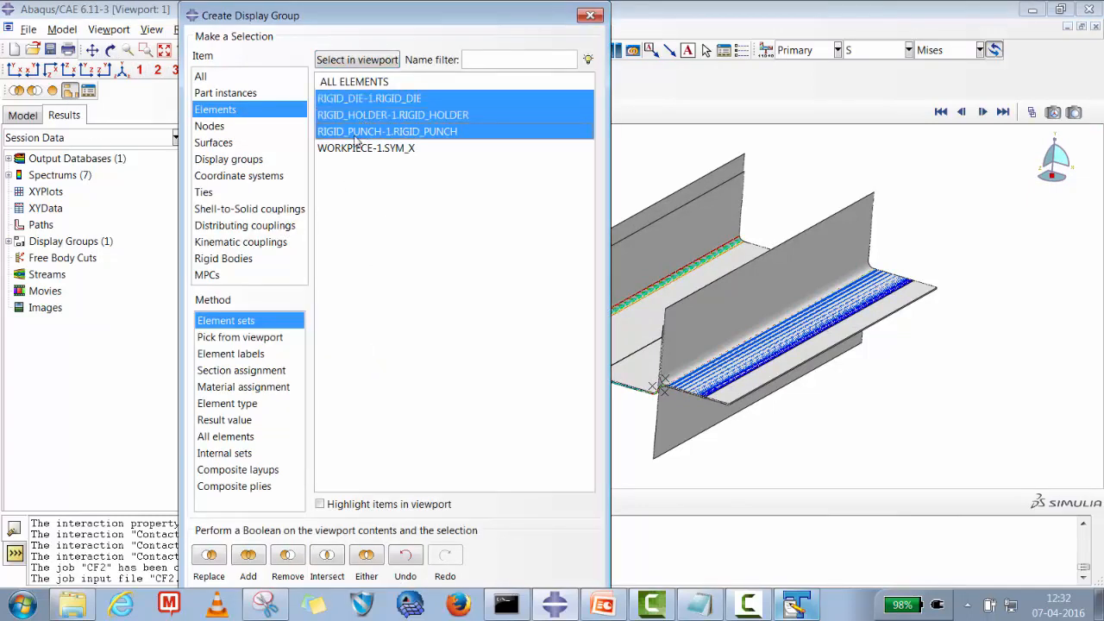
{"action": "left_click", "coordinate": [286, 558]}
{"action": "left_click", "coordinate": [590, 16]}
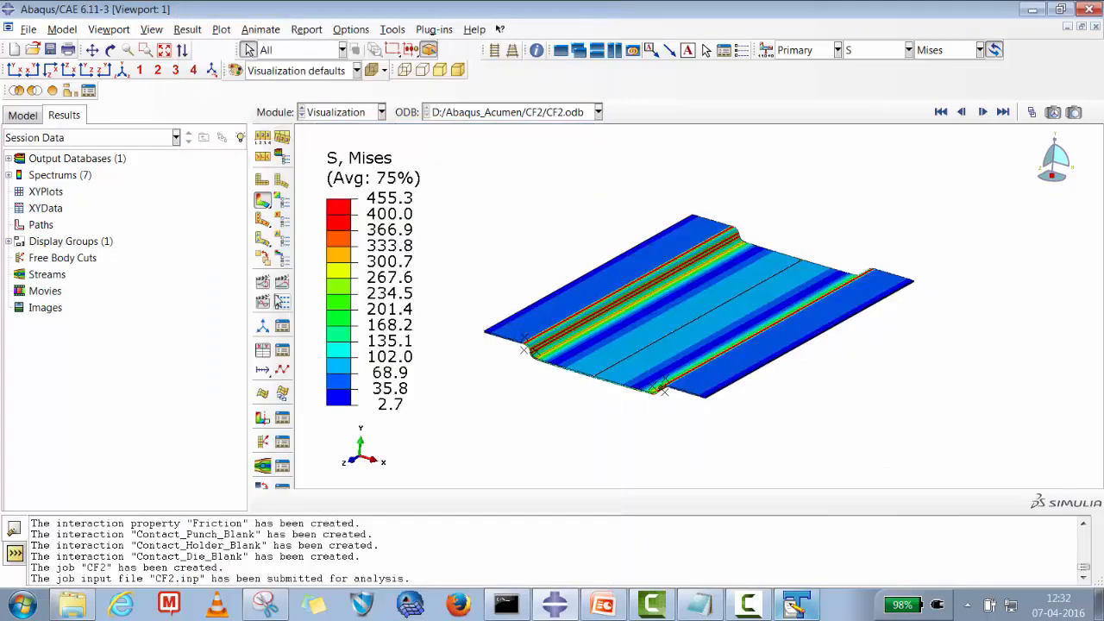
Play the time-history animation of the blank alone, viewing it in the XZ plane and in the reversed XY plane showing the channel profile.
{"action": "left_click", "coordinate": [282, 284]}
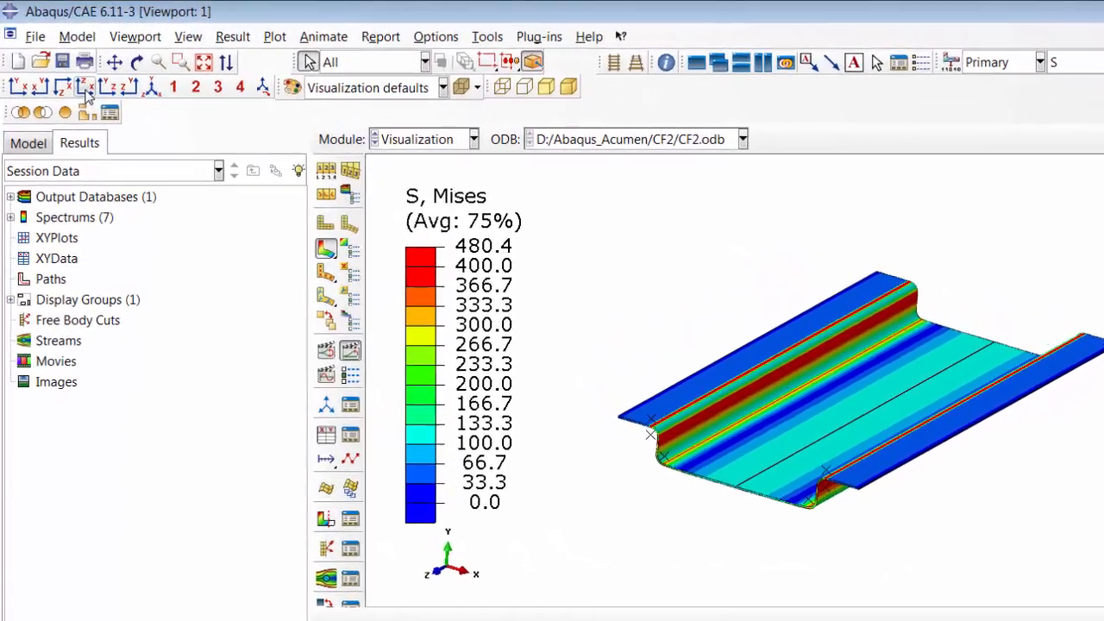
{"action": "left_click", "coordinate": [85, 89]}
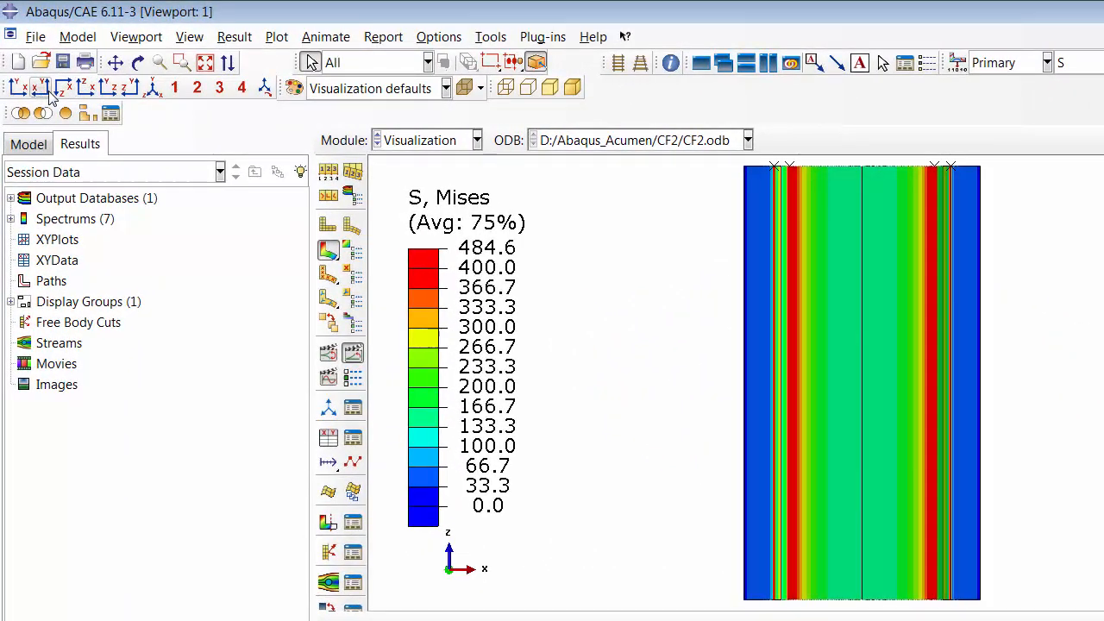
{"action": "left_click", "coordinate": [47, 89]}
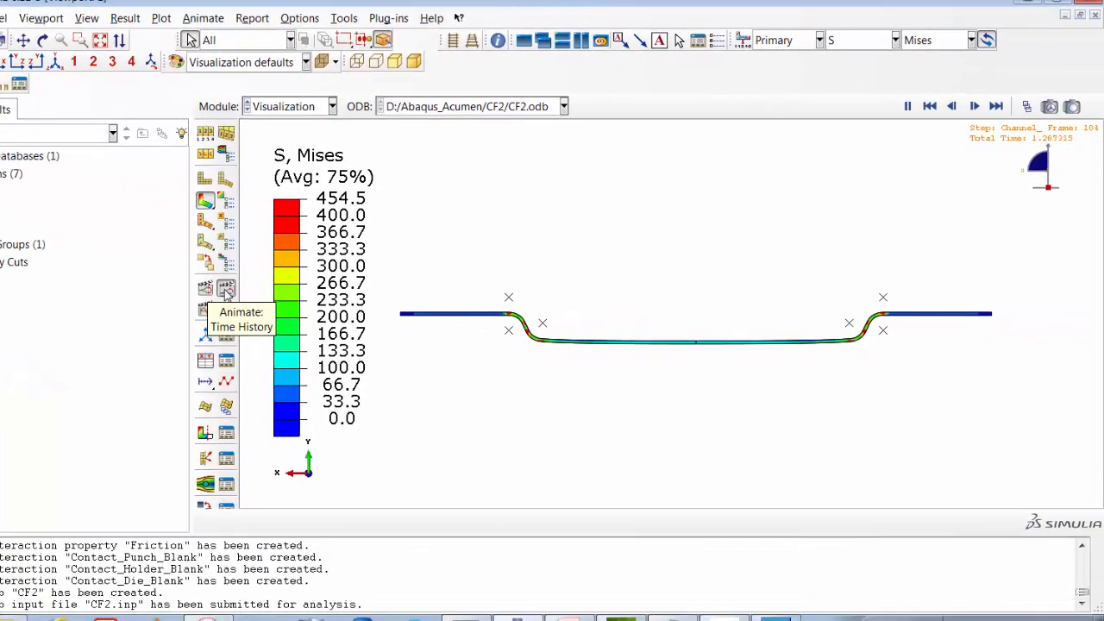
Review the Deep Drawing slide in PowerPoint and return to the Abaqus/CAE forming animation.
{"action": "left_click", "coordinate": [226, 291]}
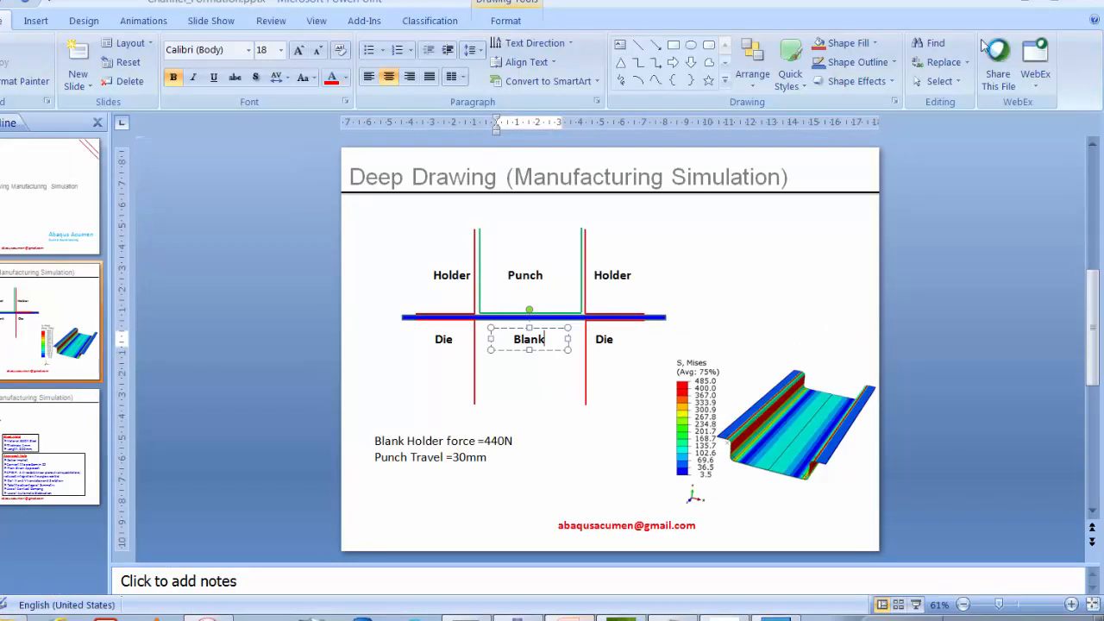
{"action": "left_click", "coordinate": [1021, 3]}
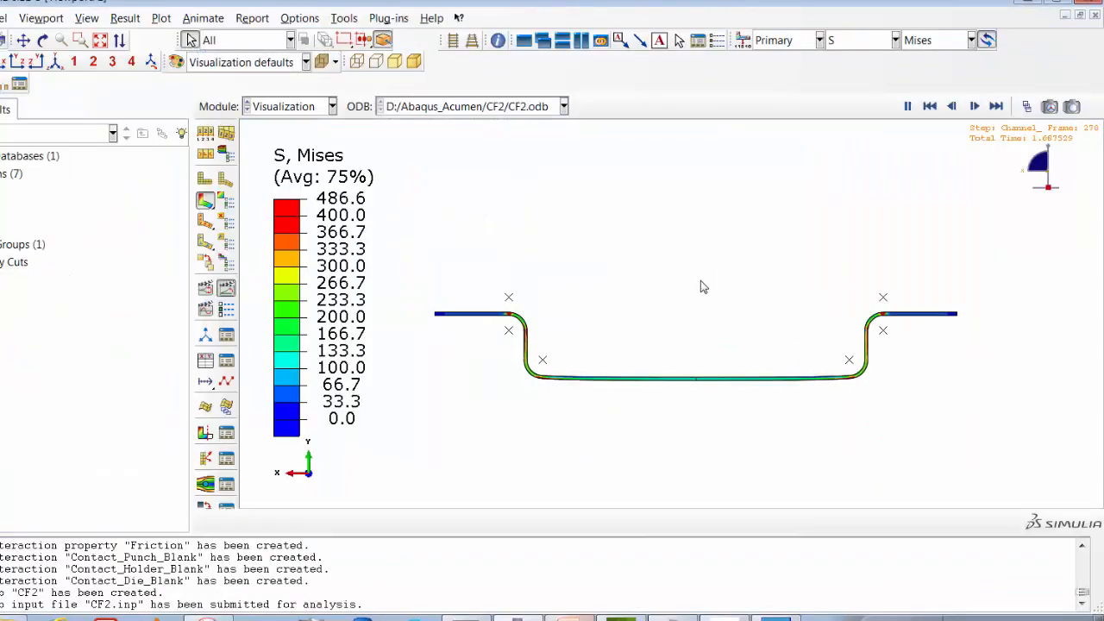